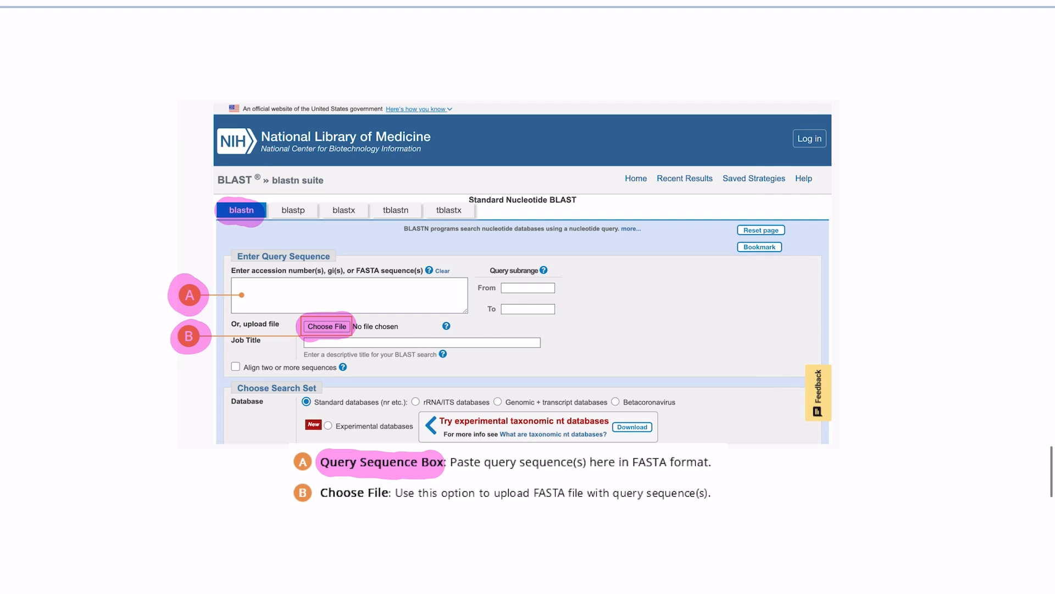
pyautogui.scroll(-7, 528, 296)
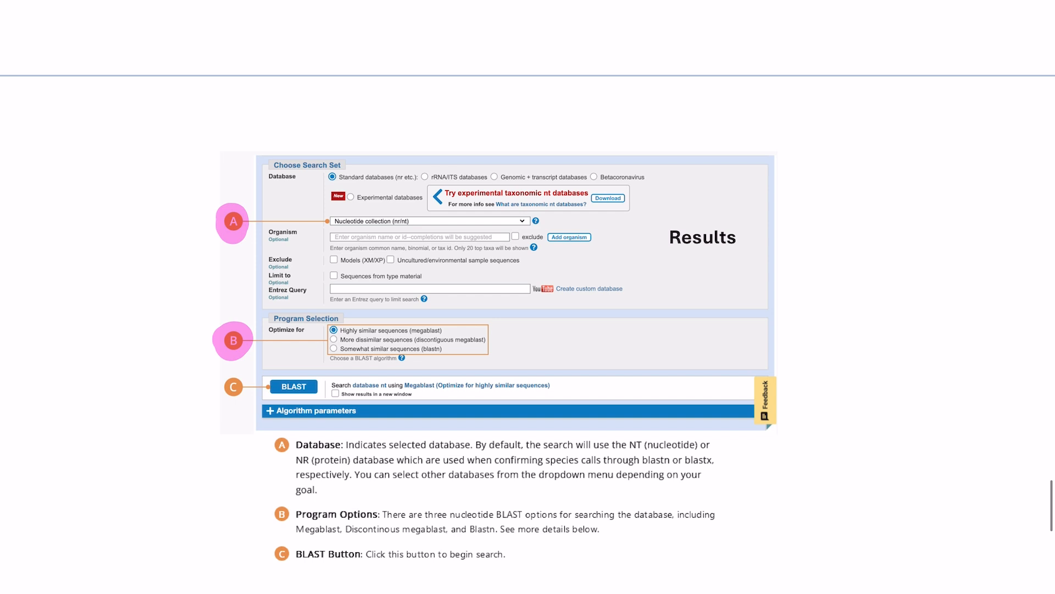
pyautogui.scroll(-10, 528, 297)
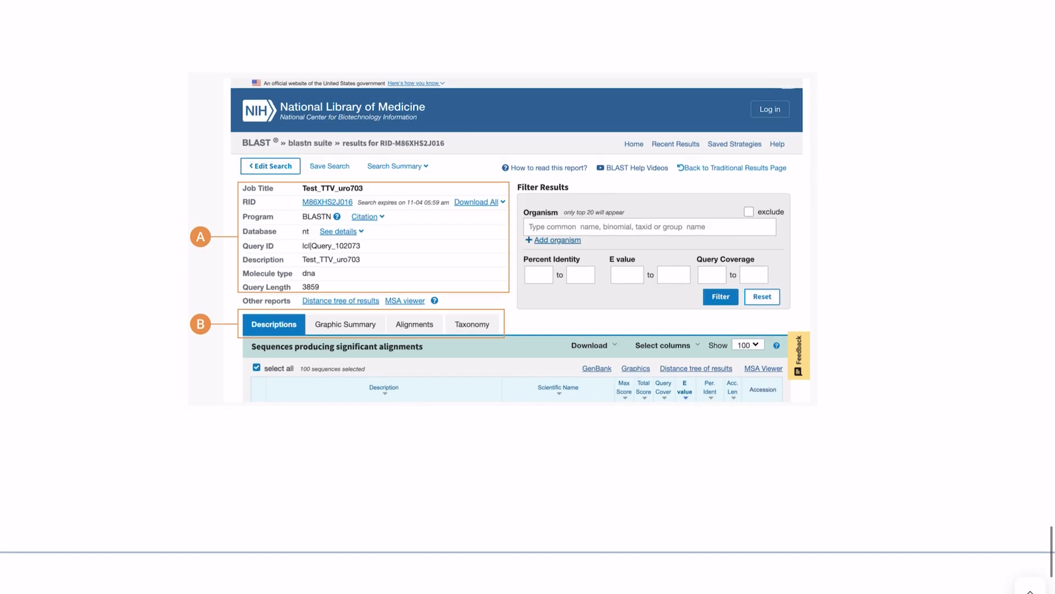
pyautogui.scroll(1, 527, 296)
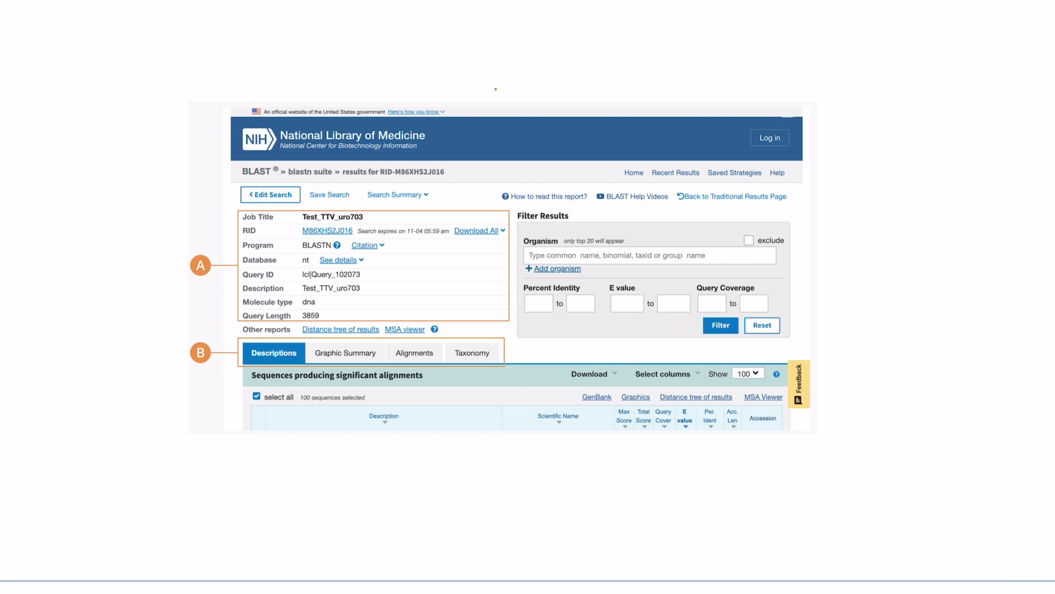
pyautogui.moveTo(495, 87)
pyautogui.mouseDown()
pyautogui.moveTo(496, 109)
pyautogui.moveTo(577, 102)
pyautogui.mouseUp()
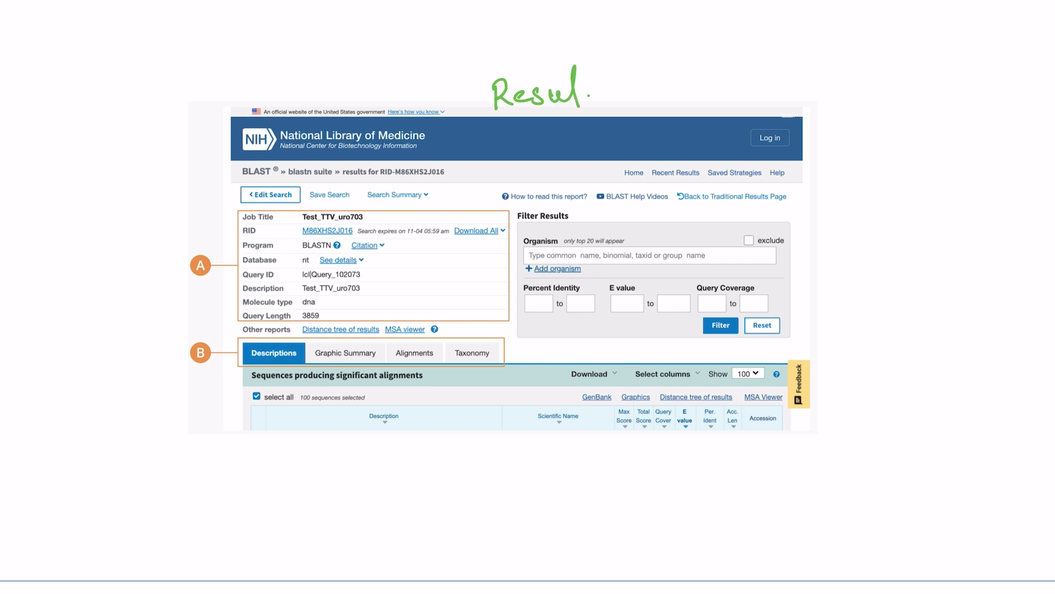
pyautogui.moveTo(590, 63)
pyautogui.mouseDown()
pyautogui.moveTo(591, 102)
pyautogui.moveTo(599, 98)
pyautogui.mouseUp()
pyautogui.moveTo(529, 112)
pyautogui.mouseDown()
pyautogui.moveTo(600, 103)
pyautogui.moveTo(554, 110)
pyautogui.mouseUp()
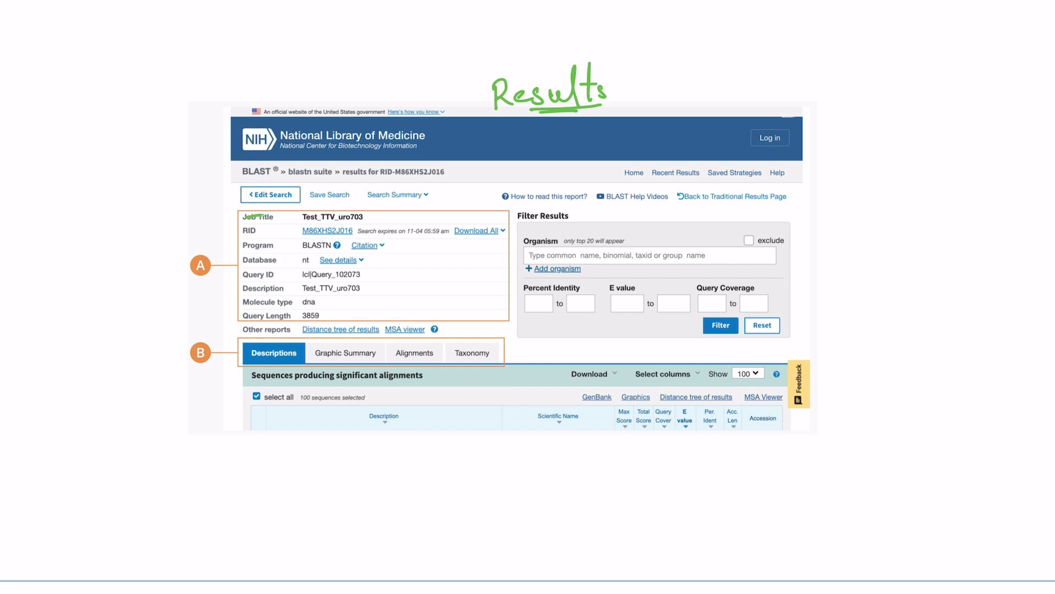
pyautogui.moveTo(247, 217); pyautogui.dragTo(268, 218)
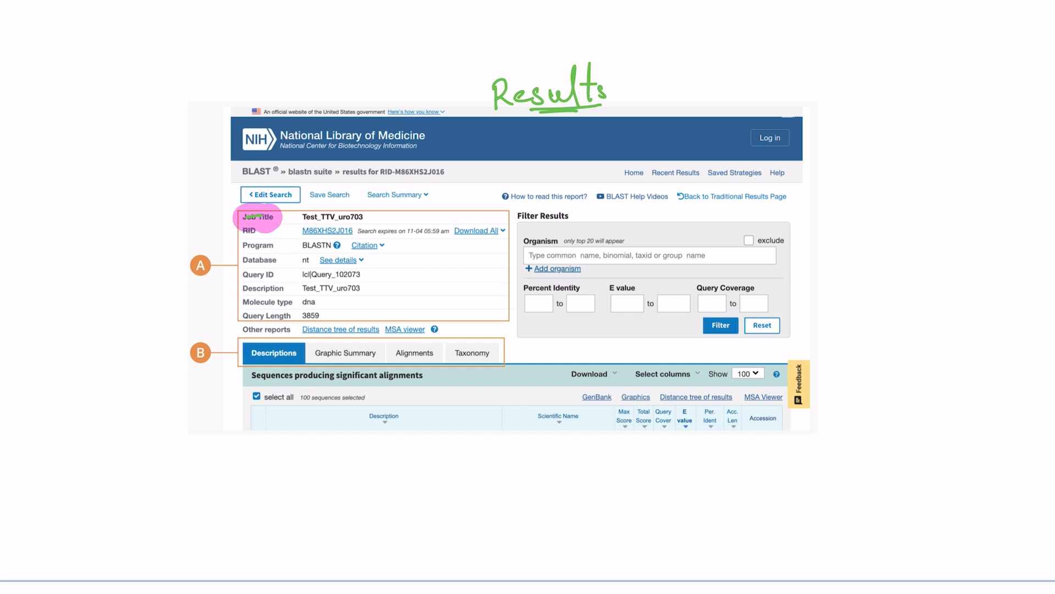
pyautogui.moveTo(304, 246); pyautogui.dragTo(305, 246)
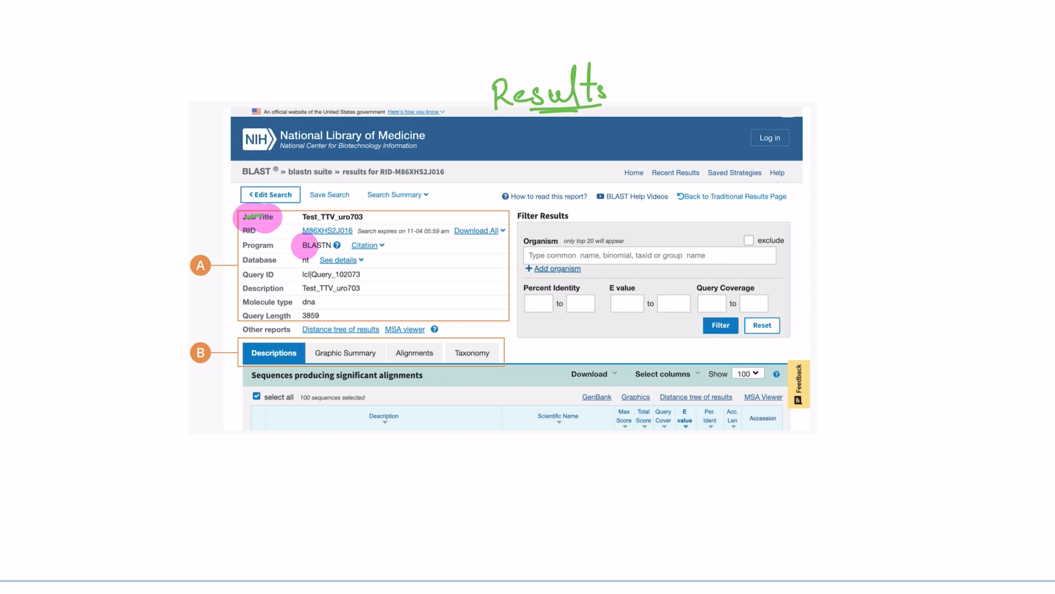
pyautogui.moveTo(305, 246); pyautogui.dragTo(325, 245)
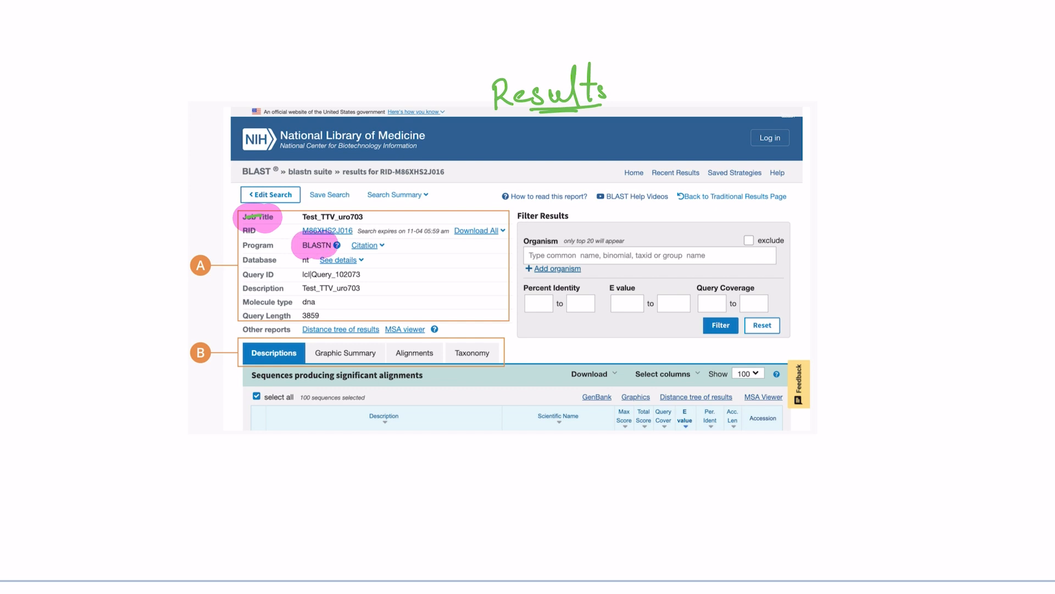
pyautogui.click(304, 264)
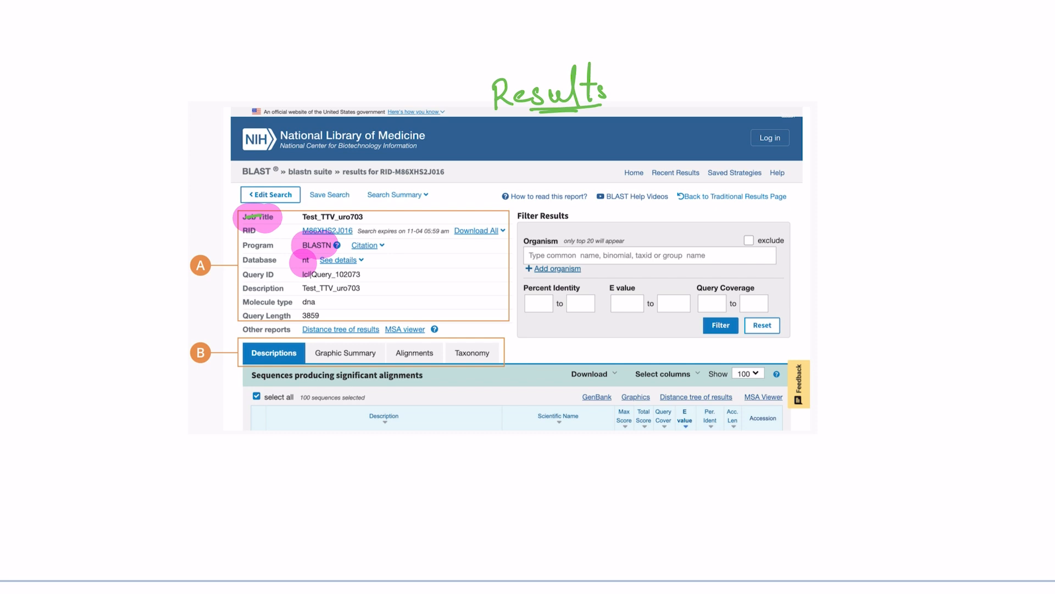
pyautogui.click(306, 276)
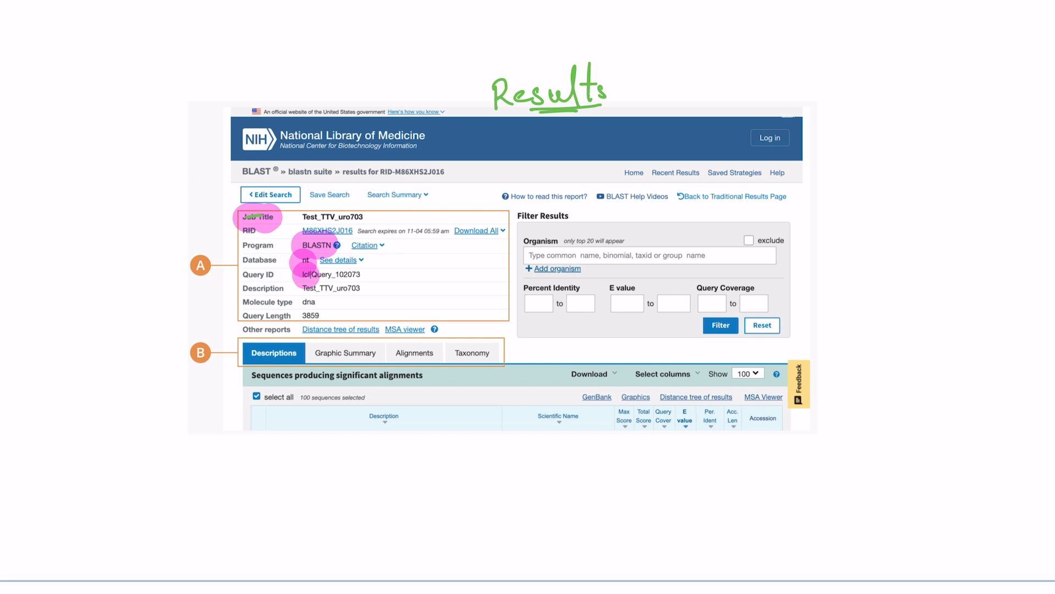
pyautogui.moveTo(310, 275)
pyautogui.mouseDown()
pyautogui.moveTo(349, 272)
pyautogui.moveTo(357, 288)
pyautogui.mouseUp()
pyautogui.click(308, 288)
pyautogui.click(305, 303)
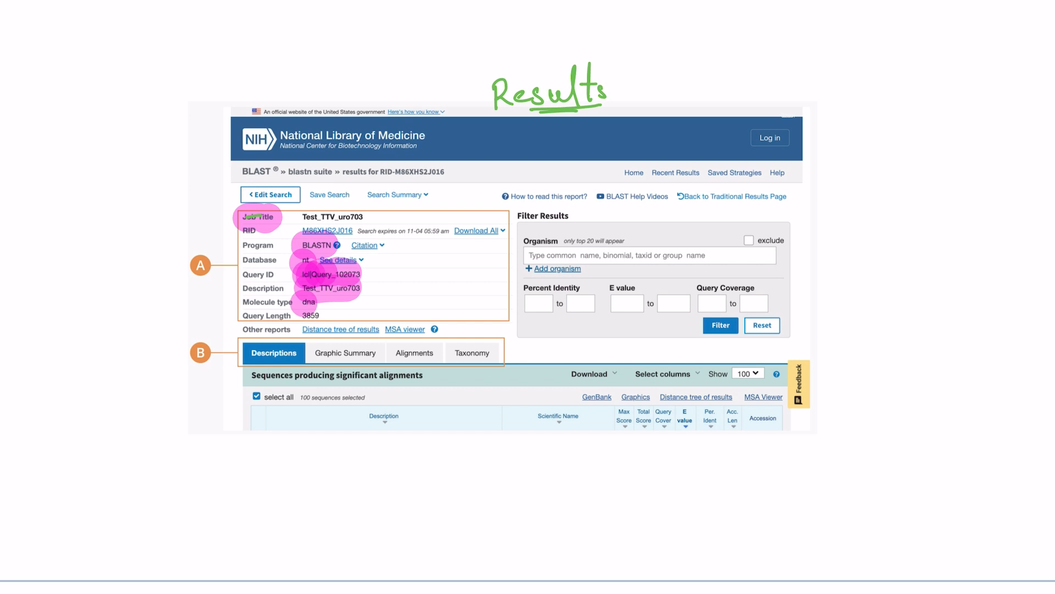
pyautogui.click(305, 302)
pyautogui.click(309, 317)
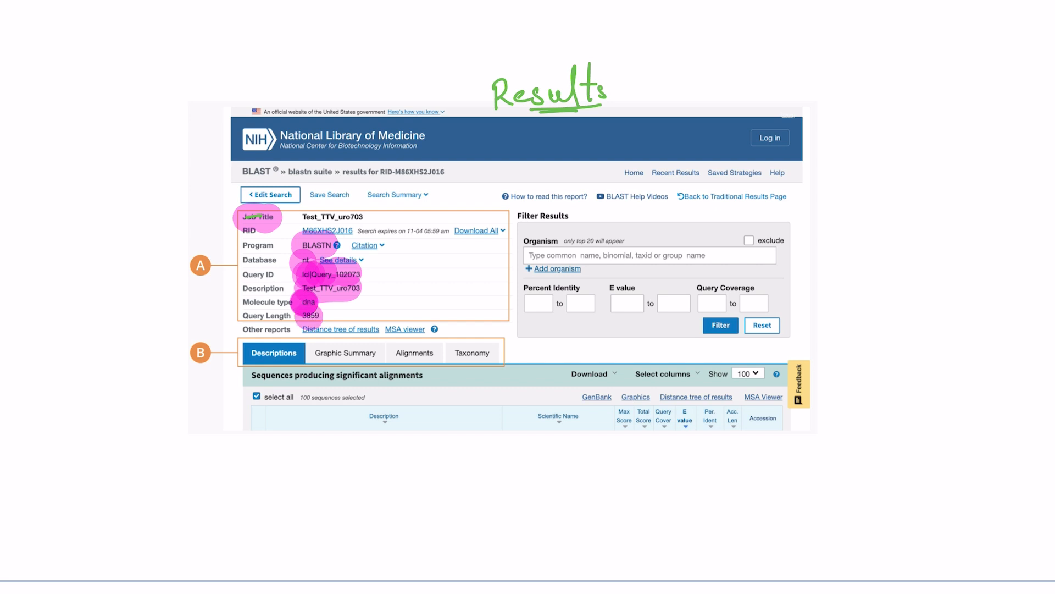
pyautogui.click(203, 351)
pyautogui.click(203, 344)
pyautogui.click(373, 420)
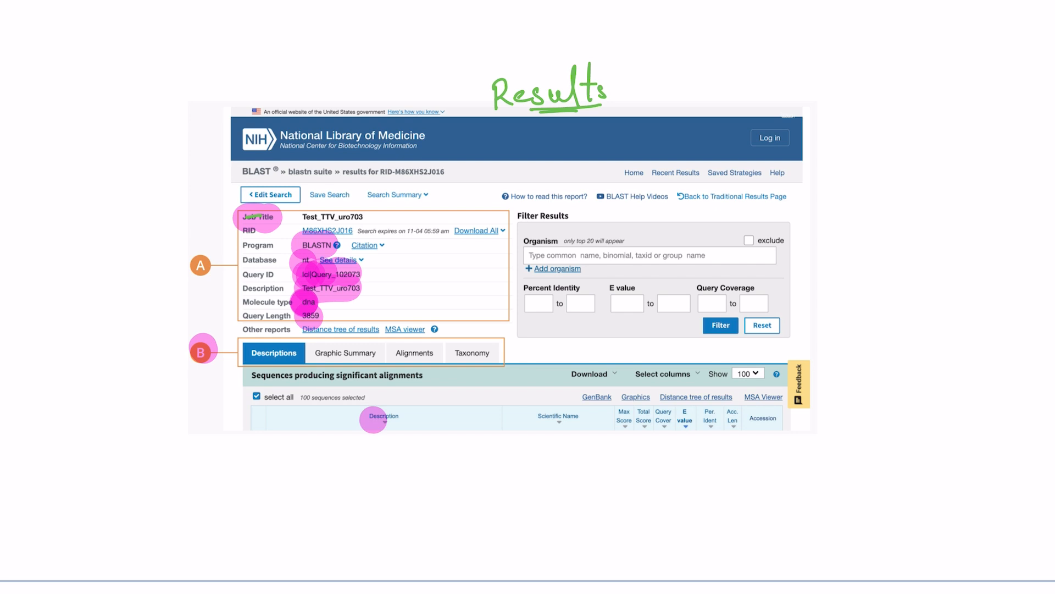
pyautogui.moveTo(369, 421); pyautogui.dragTo(403, 422)
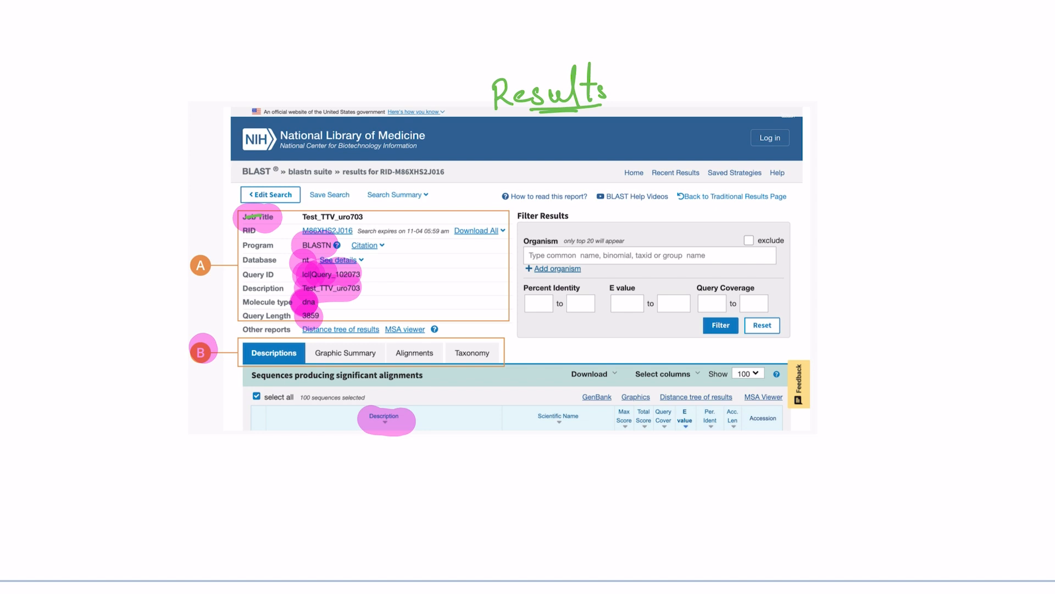
pyautogui.scroll(-10, 528, 297)
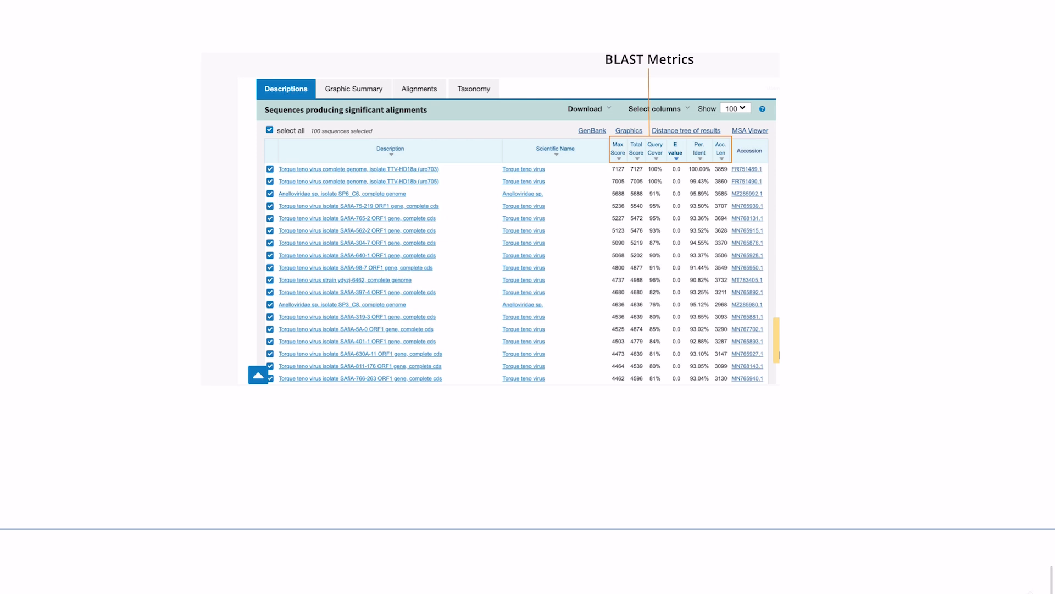
pyautogui.moveTo(256, 93); pyautogui.dragTo(313, 102)
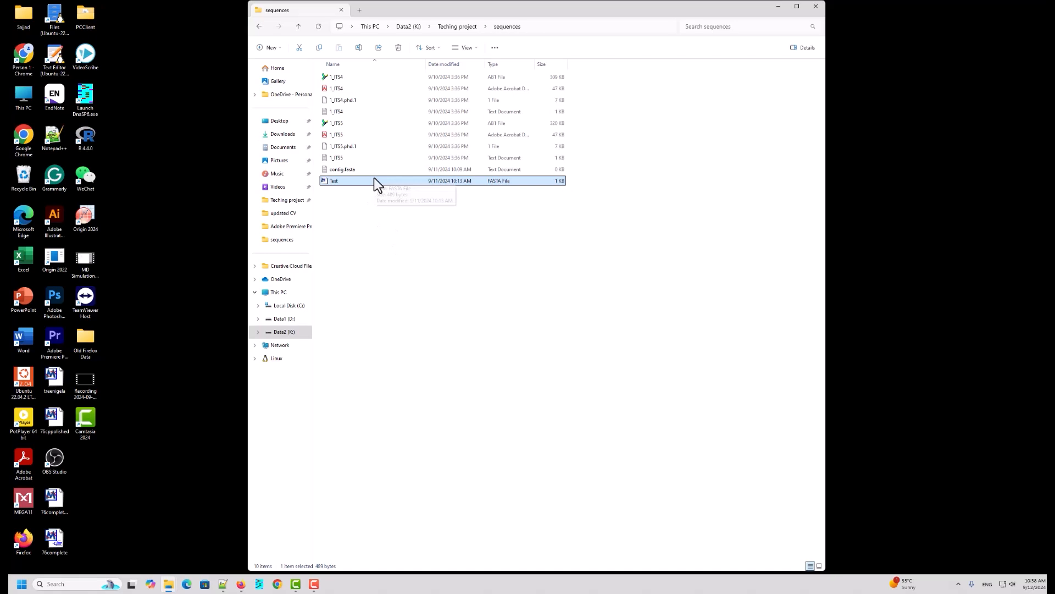
# Step: Open the Test FASTA file from the sequences folder in Notepad++
pyautogui.click(358, 200)
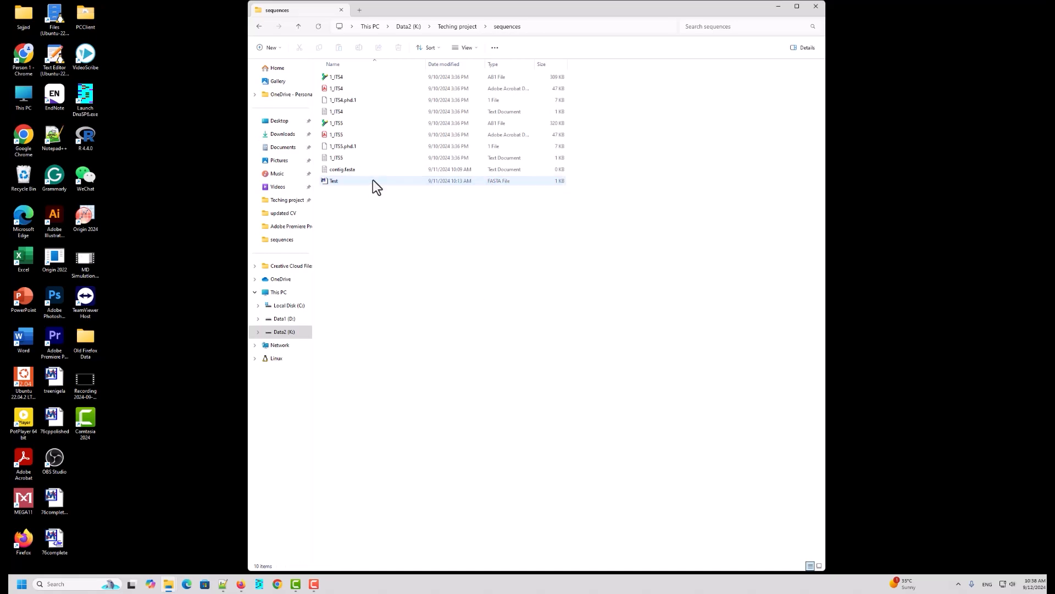
pyautogui.rightClick(373, 179)
pyautogui.click(352, 182)
pyautogui.rightClick(352, 182)
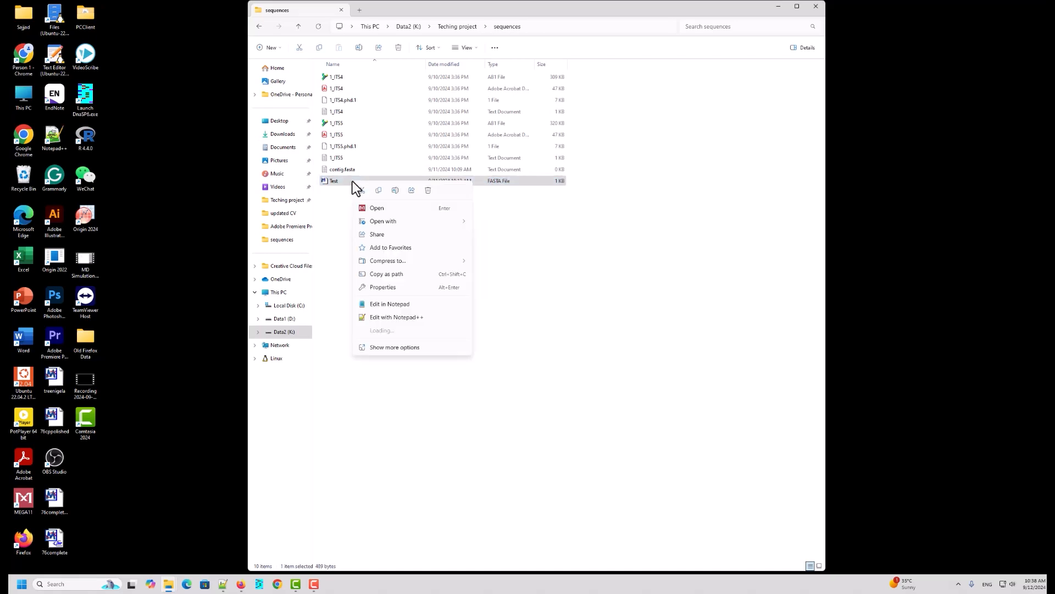
pyautogui.click(391, 318)
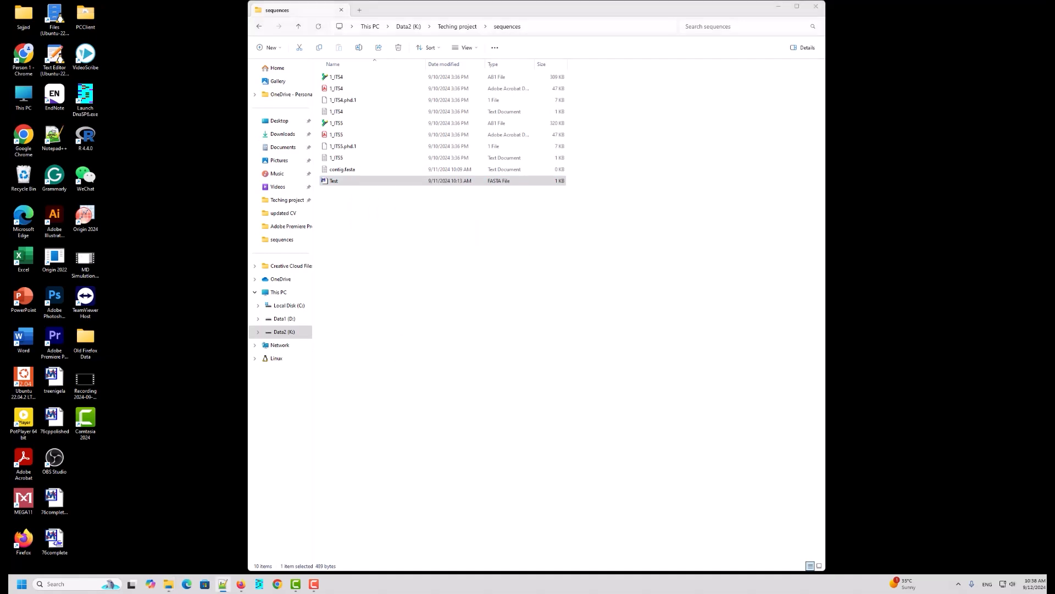
# Step: Select the nucleotide sequence below the >Test header and copy it
pyautogui.moveTo(8, 77); pyautogui.dragTo(517, 85)
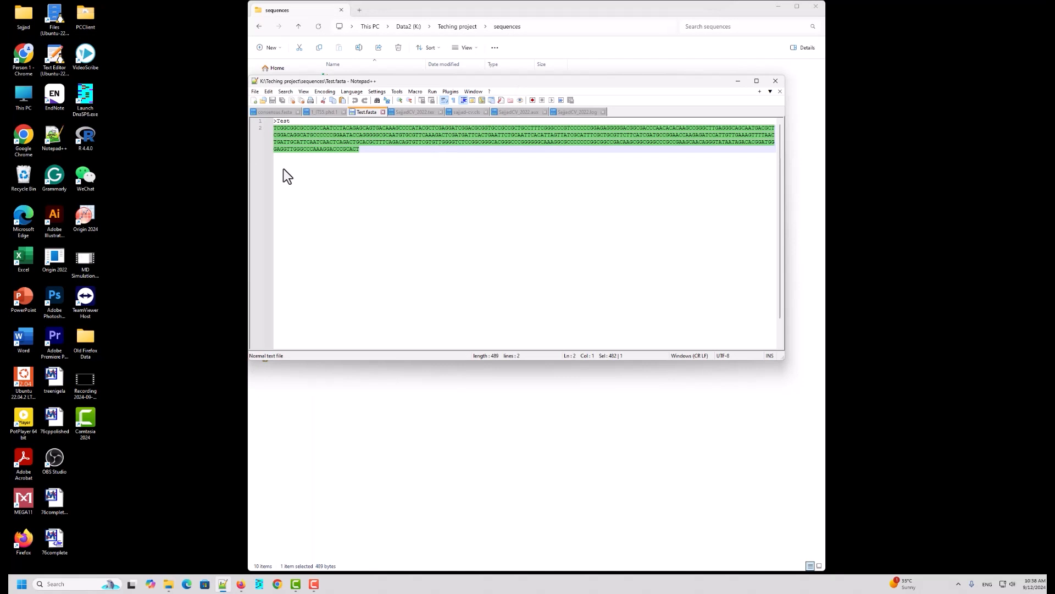
pyautogui.click(414, 176)
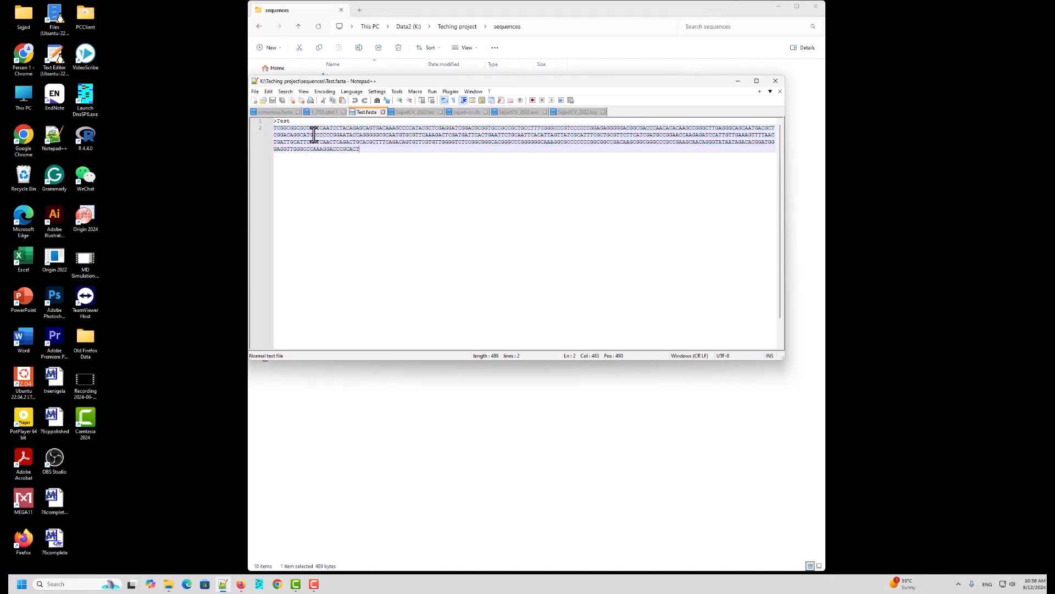
pyautogui.moveTo(290, 121); pyautogui.dragTo(266, 122)
pyautogui.click(367, 187)
pyautogui.moveTo(358, 146); pyautogui.dragTo(272, 127)
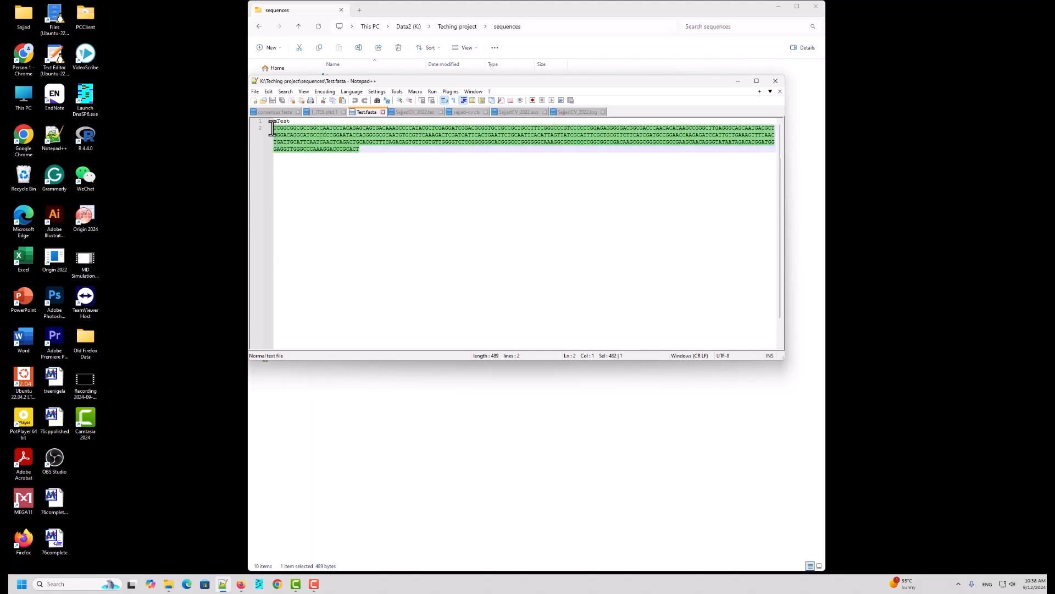
pyautogui.rightClick(310, 142)
pyautogui.click(335, 156)
# Step: Switch to the web browser and search Google for NCBI
pyautogui.click(289, 543)
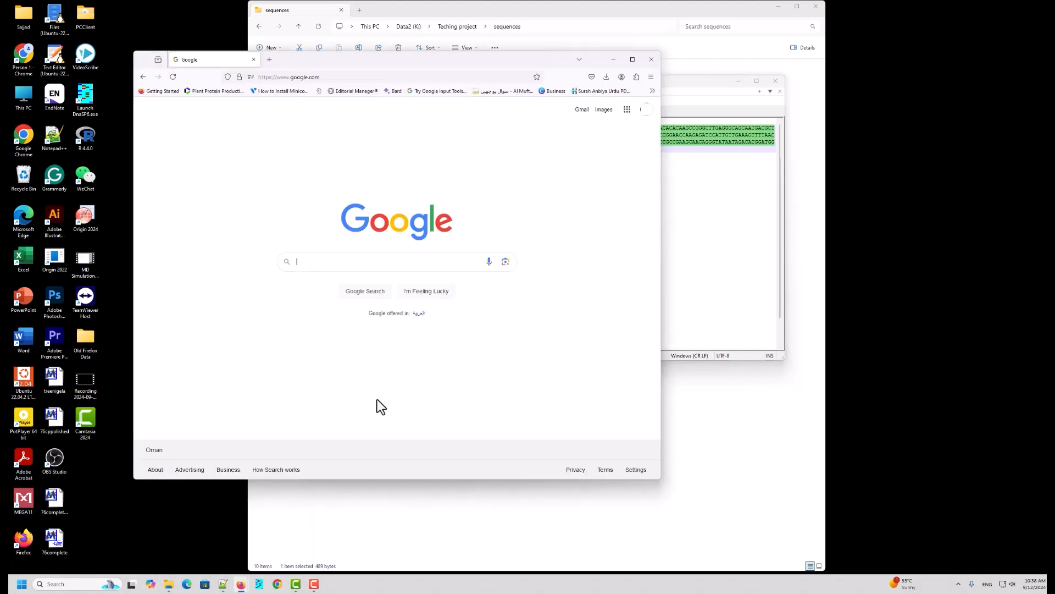
pyautogui.click(346, 262)
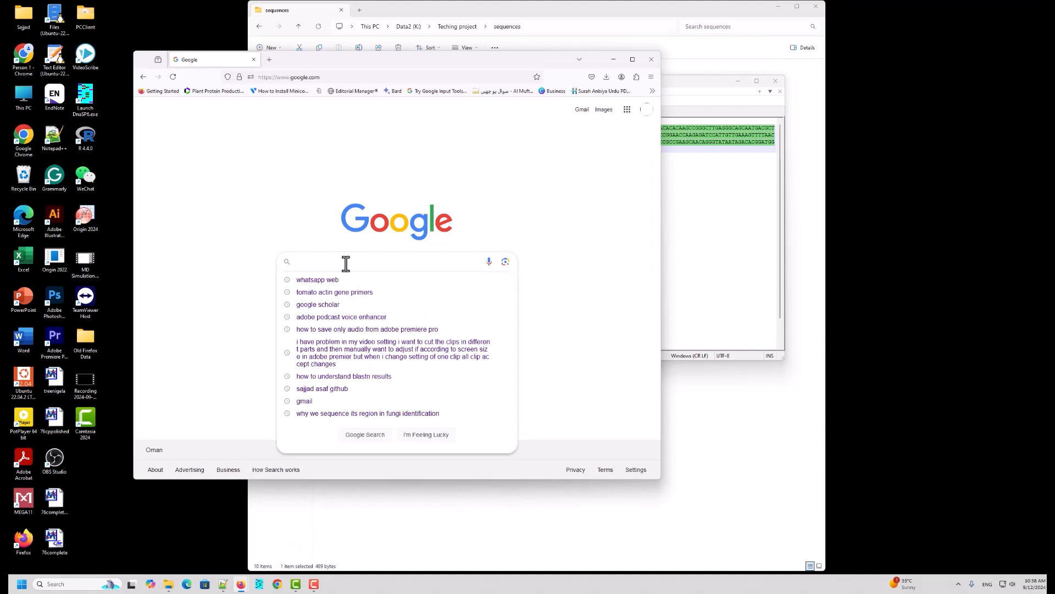
pyautogui.write('NCBI')
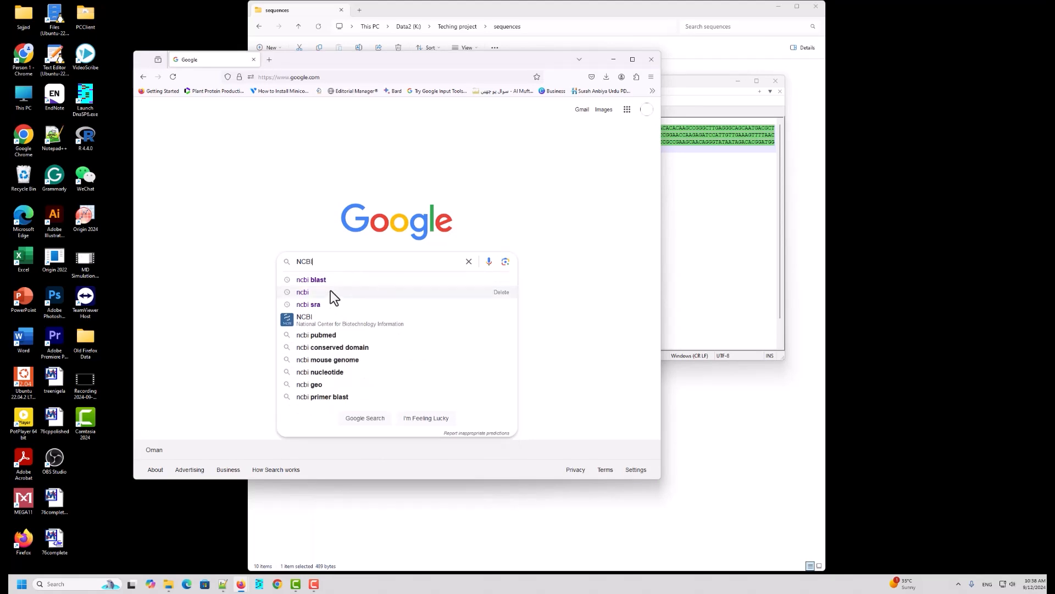
pyautogui.click(304, 293)
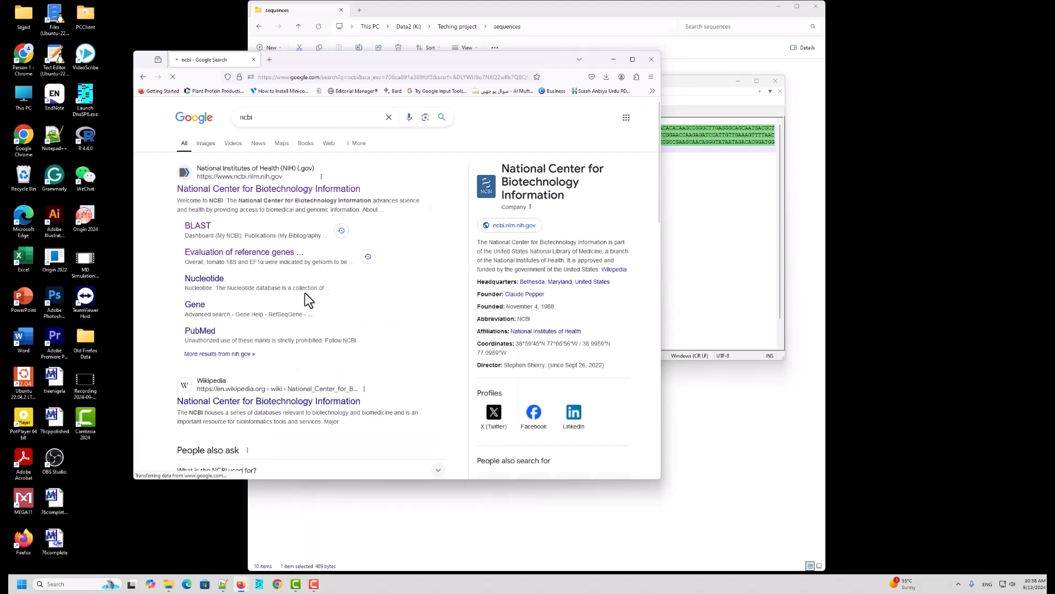
# Step: Navigate from the NCBI website through BLAST to the Nucleotide BLAST search page
pyautogui.click(245, 193)
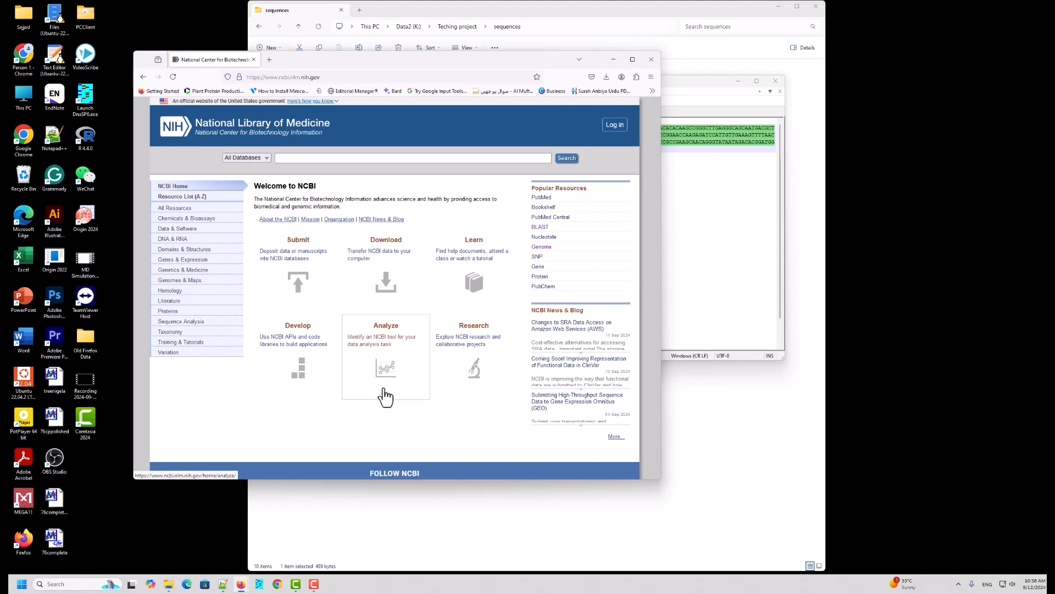
pyautogui.click(539, 232)
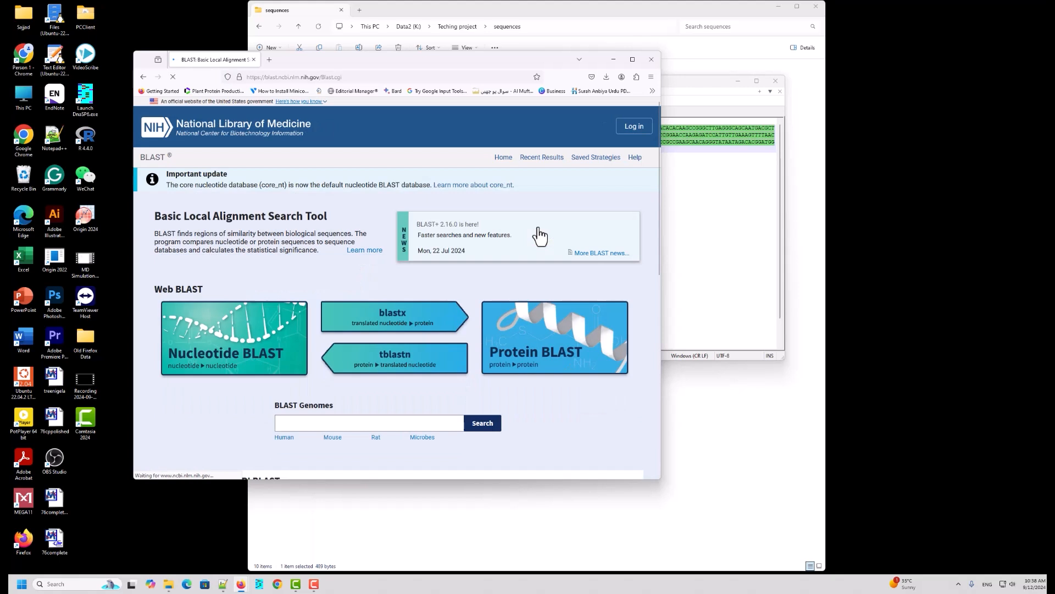
pyautogui.moveTo(638, 61)
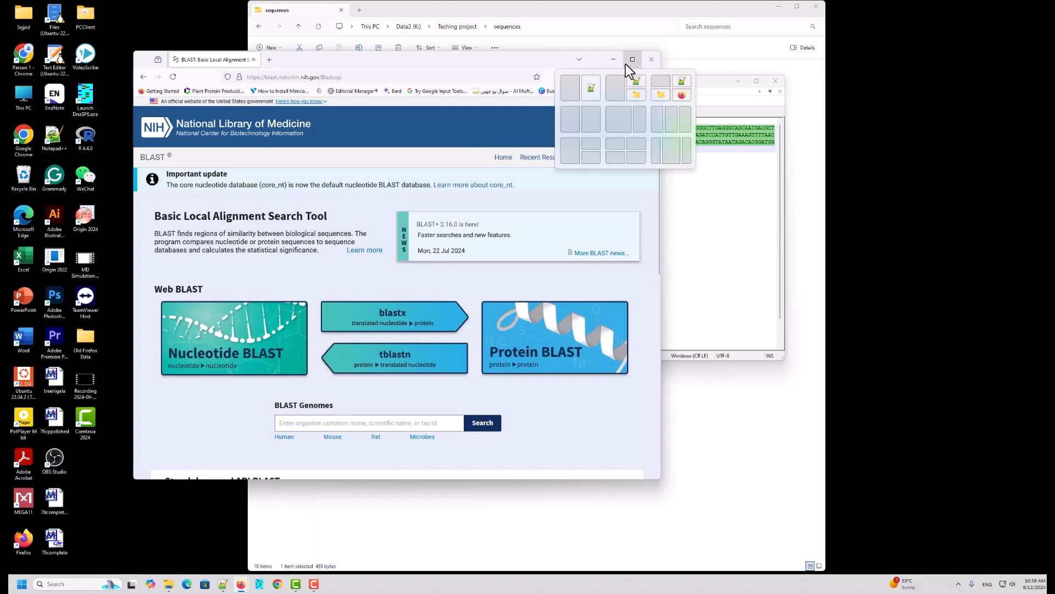
pyautogui.click(235, 348)
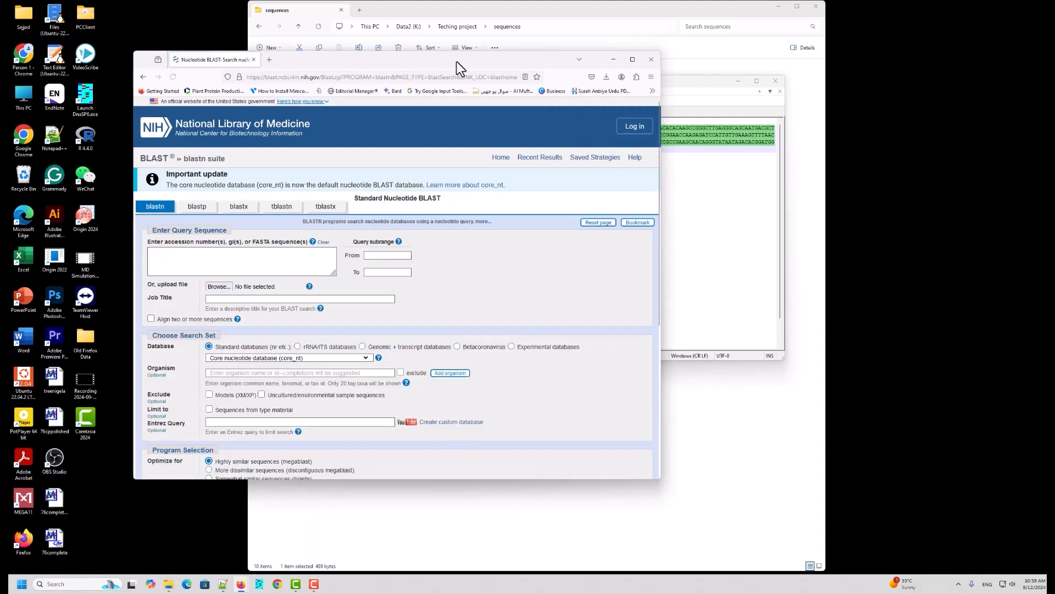
# Step: Paste the copied sequence into the query sequence box
pyautogui.moveTo(457, 61); pyautogui.dragTo(545, 49)
pyautogui.click(282, 238)
pyautogui.rightClick(283, 238)
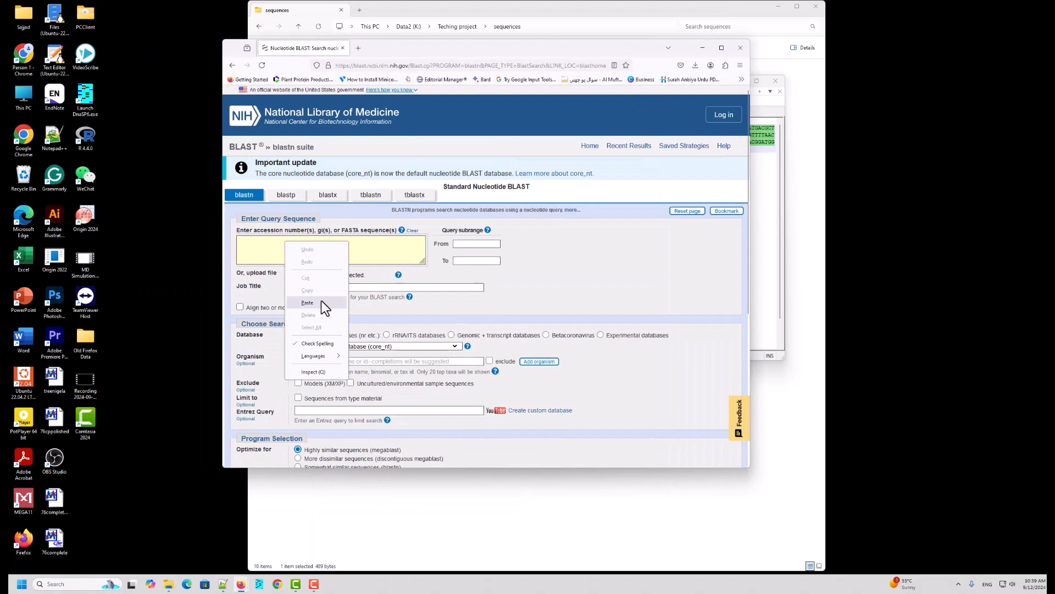
pyautogui.click(321, 300)
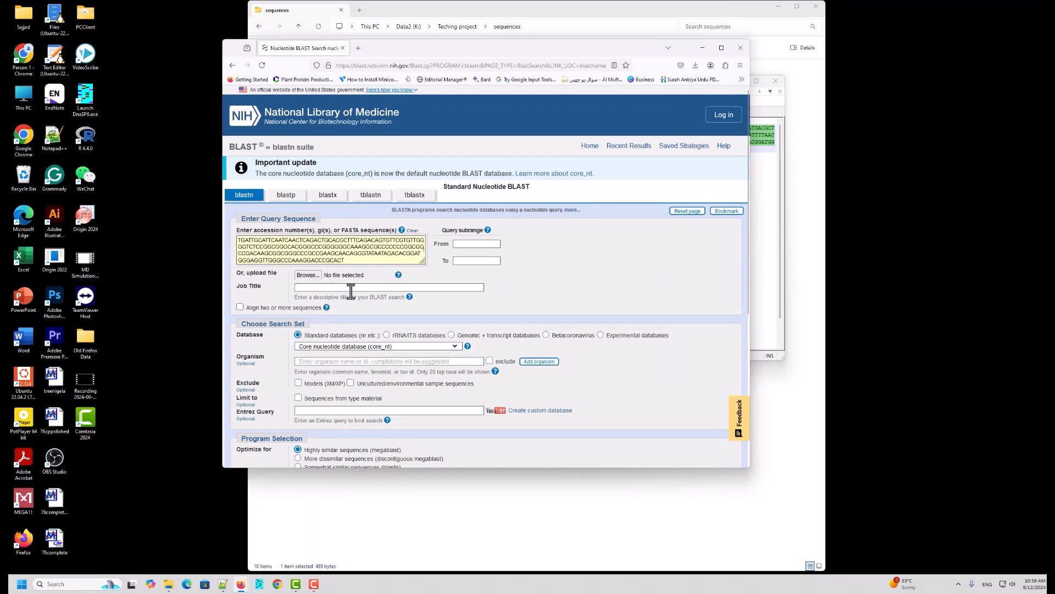
# Step: Submit the BLAST search with the default megablast settings and maximize the browser window
pyautogui.scroll(-5, 377, 285)
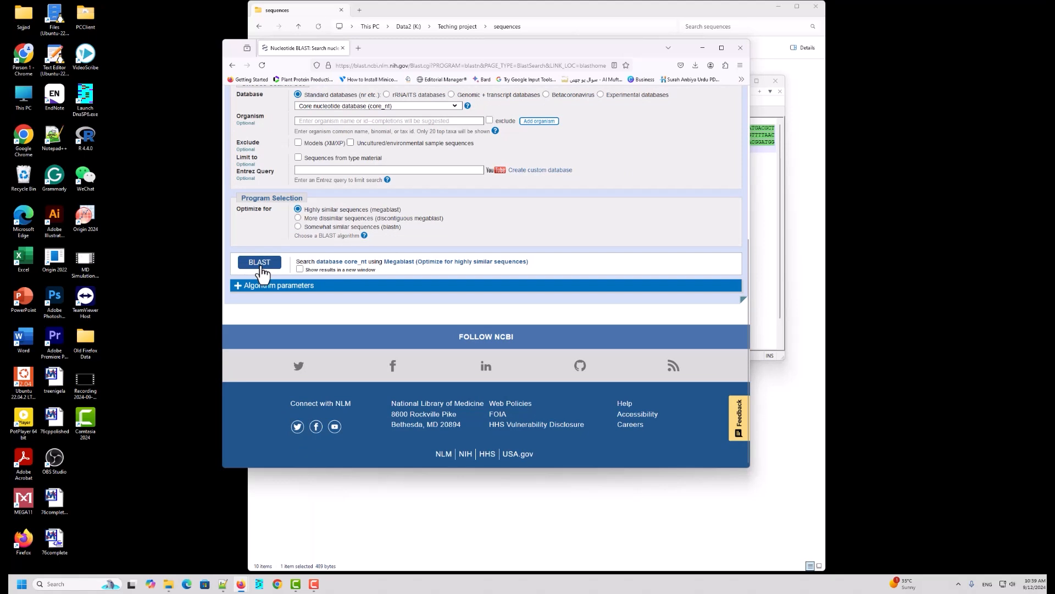
pyautogui.click(261, 267)
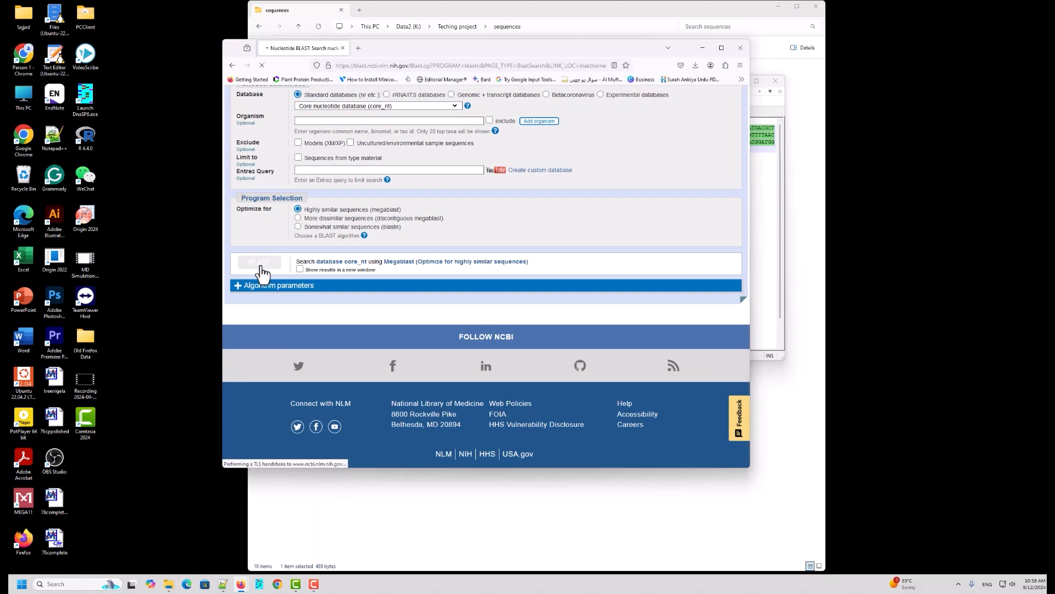
pyautogui.click(722, 48)
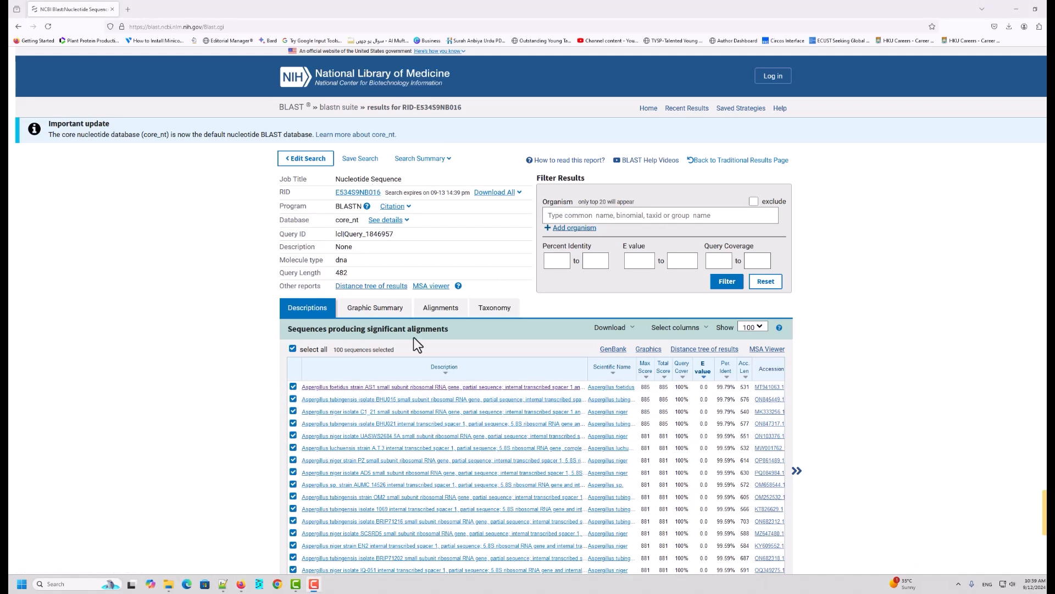
# Step: Review the top hits' percent identity and deselect all sequences in the results list
pyautogui.scroll(-2, 436, 325)
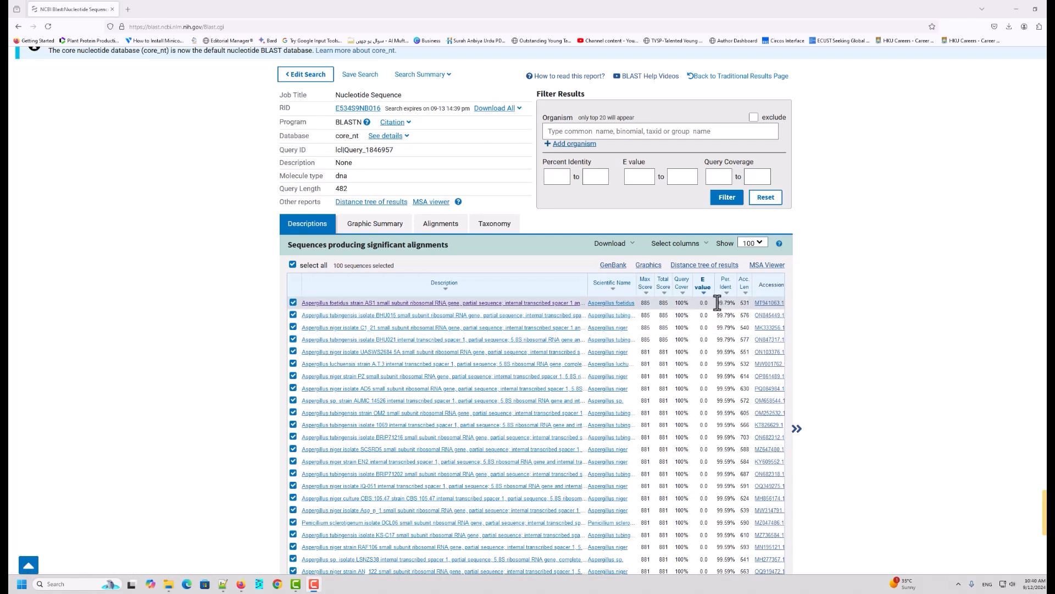
pyautogui.moveTo(715, 303); pyautogui.dragTo(738, 313)
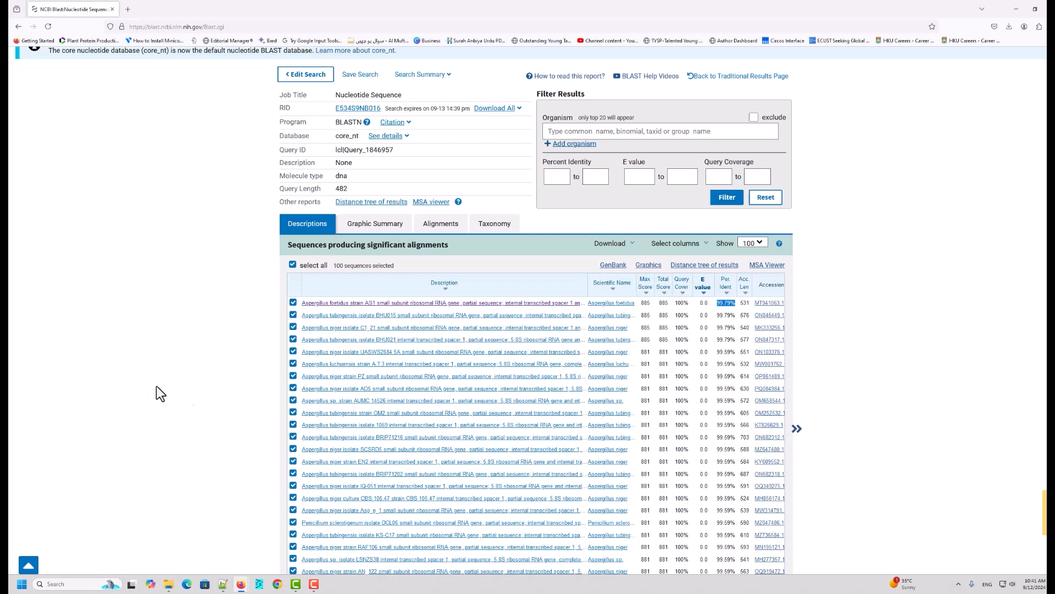
pyautogui.click(293, 265)
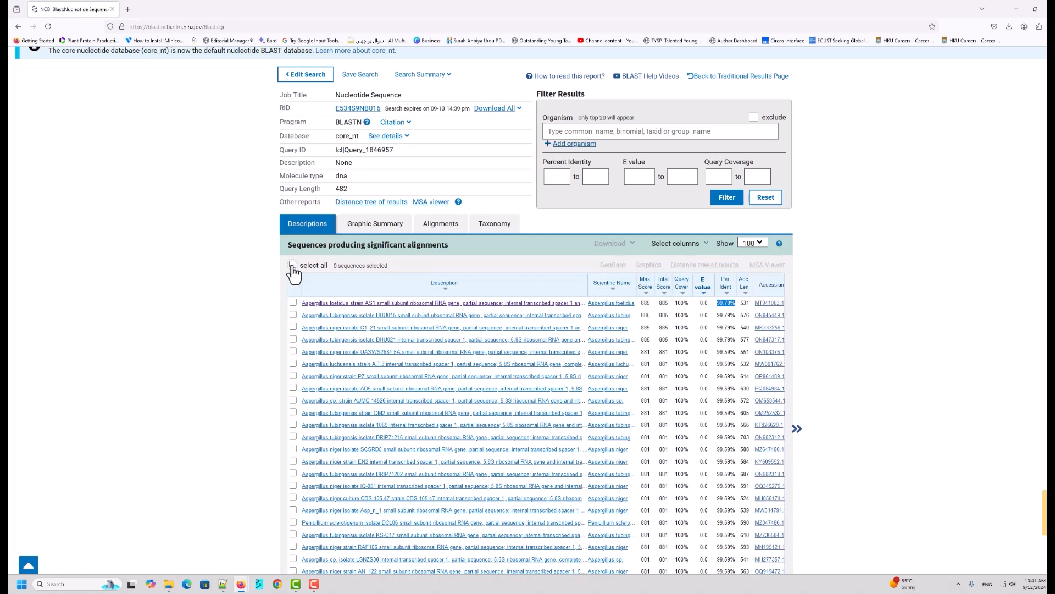
# Step: Tick the first eight hits and three further Aspergillus hits (OM2, BRIP71216, SCSRD5) in the descriptions list
pyautogui.scroll(-2, 295, 275)
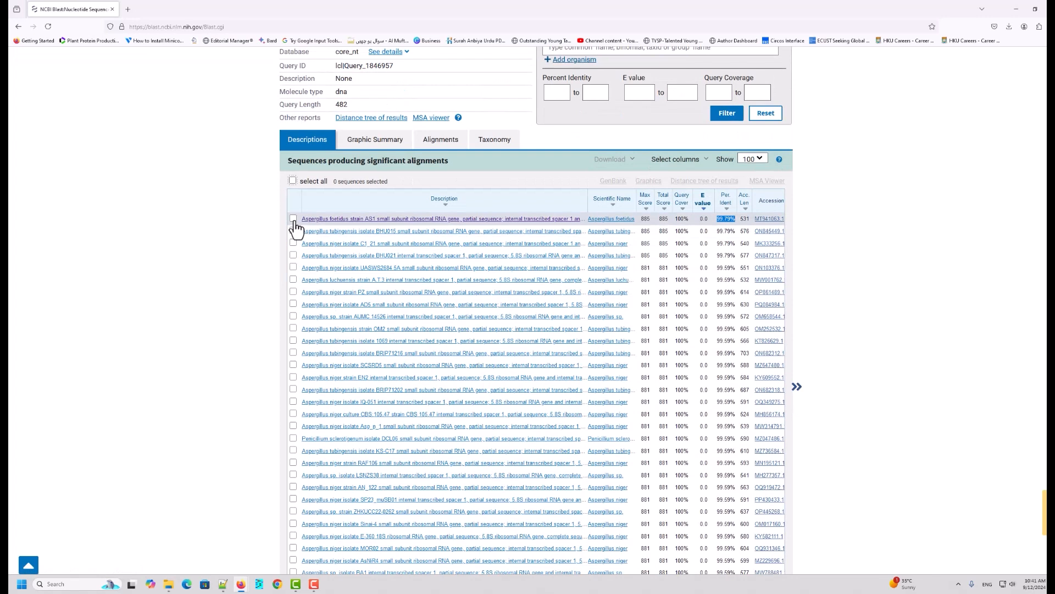
pyautogui.click(293, 219)
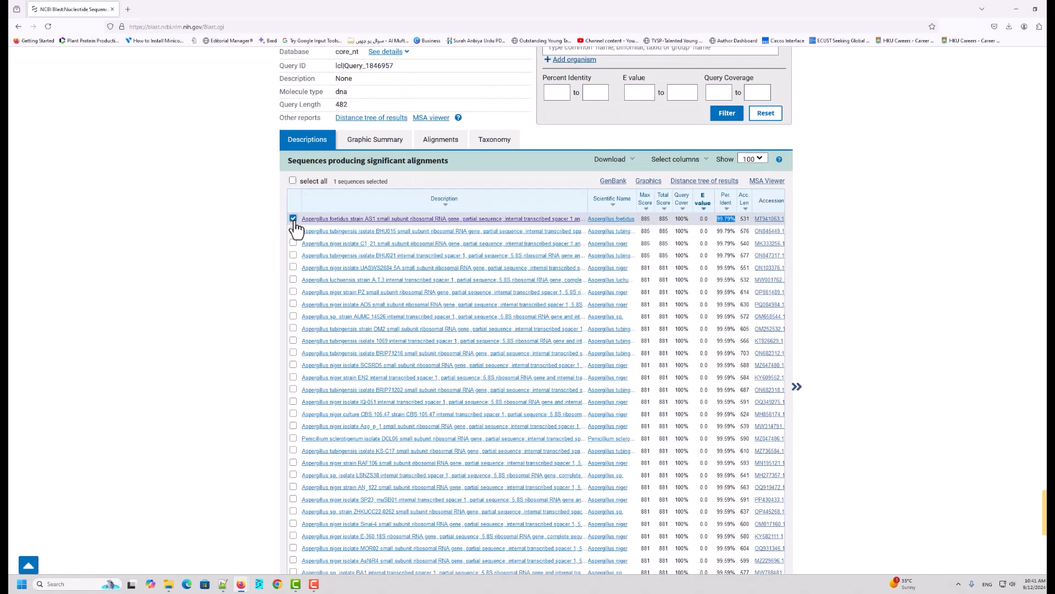
pyautogui.click(293, 231)
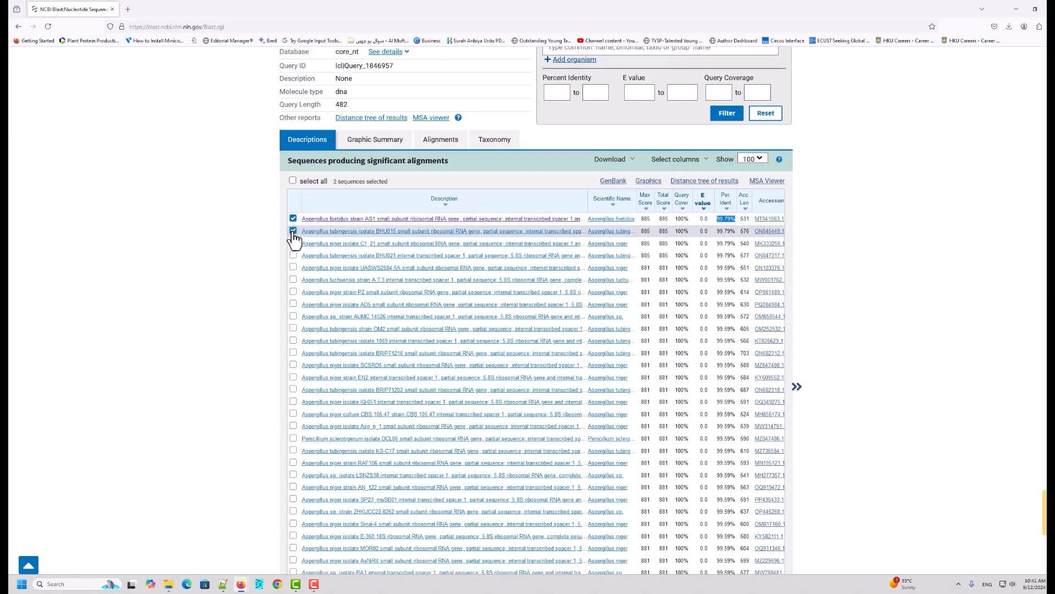
pyautogui.click(293, 243)
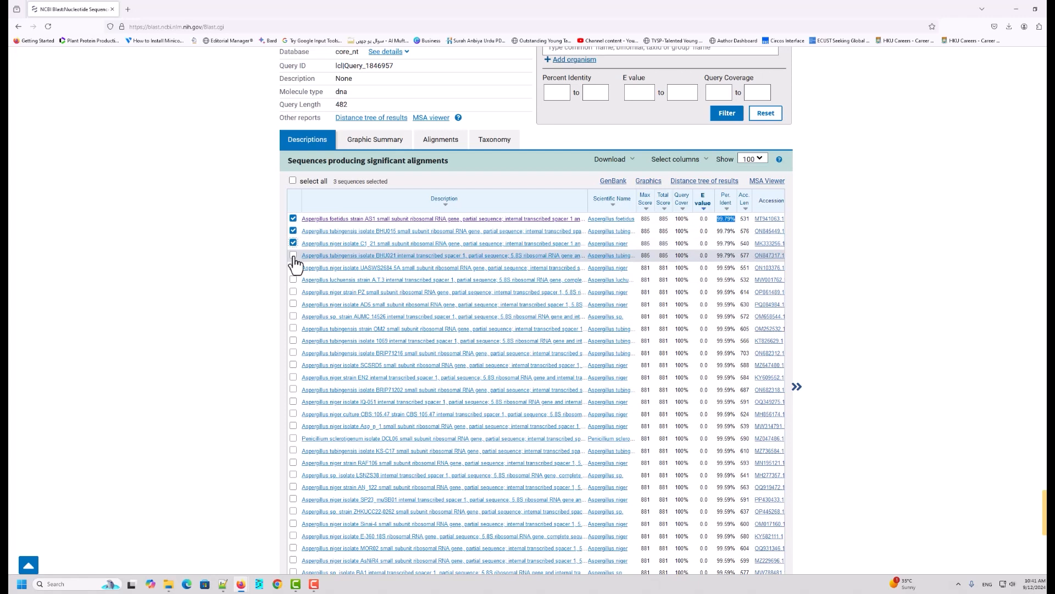
pyautogui.click(293, 256)
pyautogui.click(293, 267)
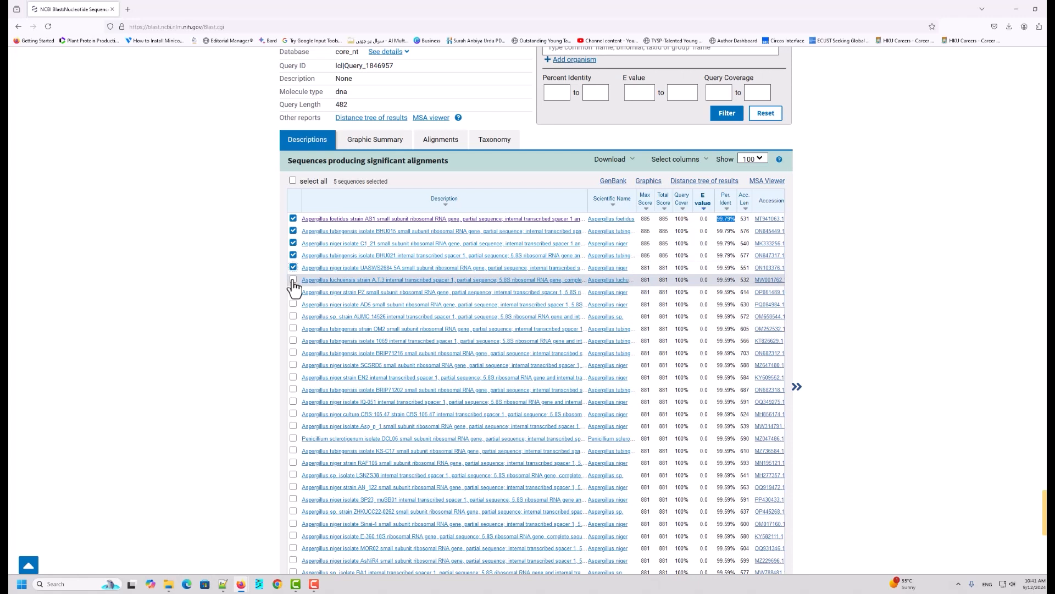
pyautogui.click(293, 280)
pyautogui.click(293, 292)
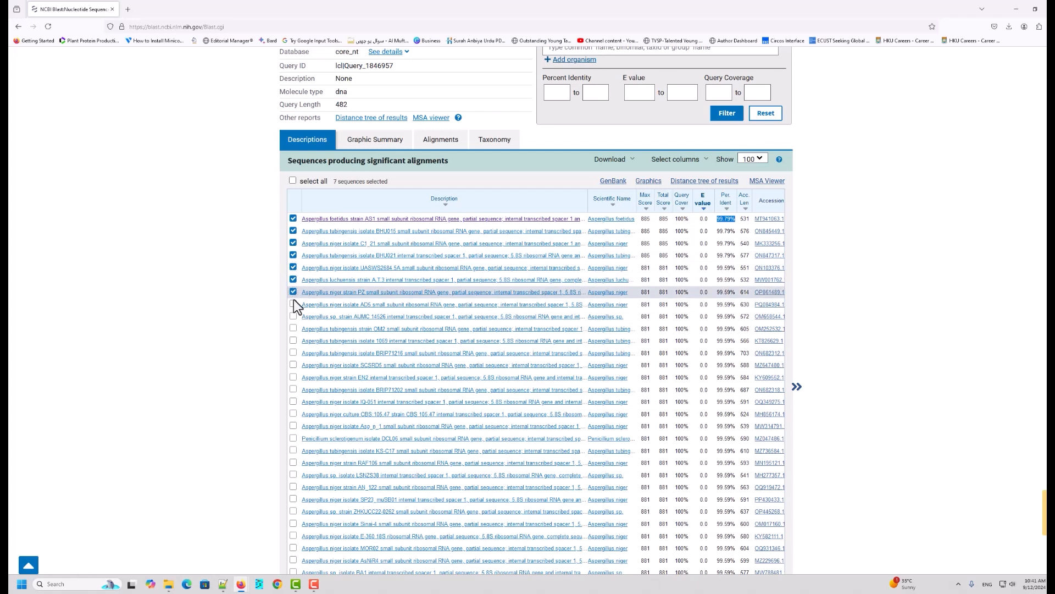
pyautogui.click(293, 304)
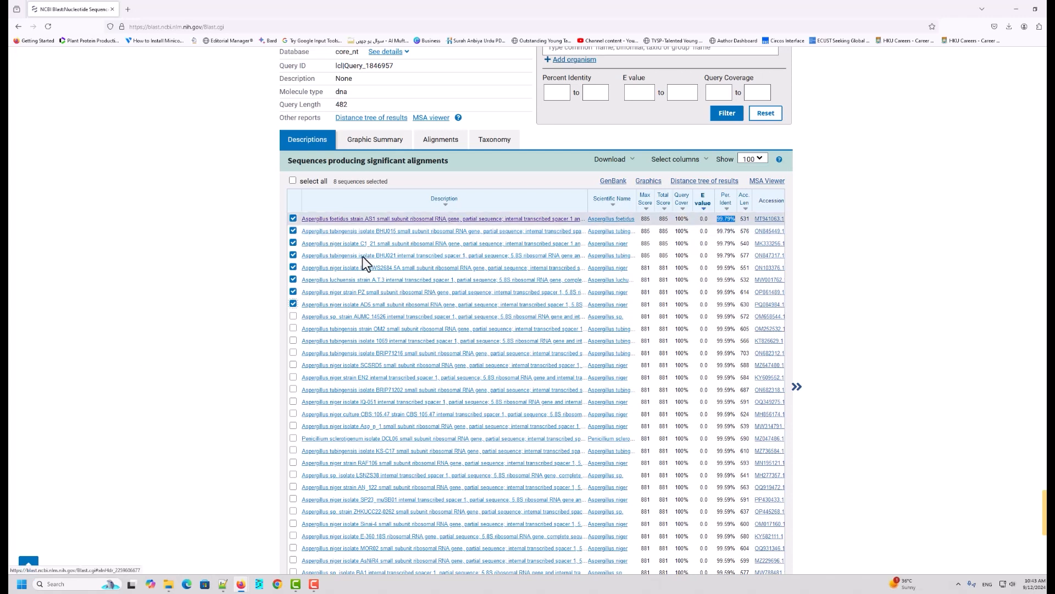
pyautogui.click(293, 329)
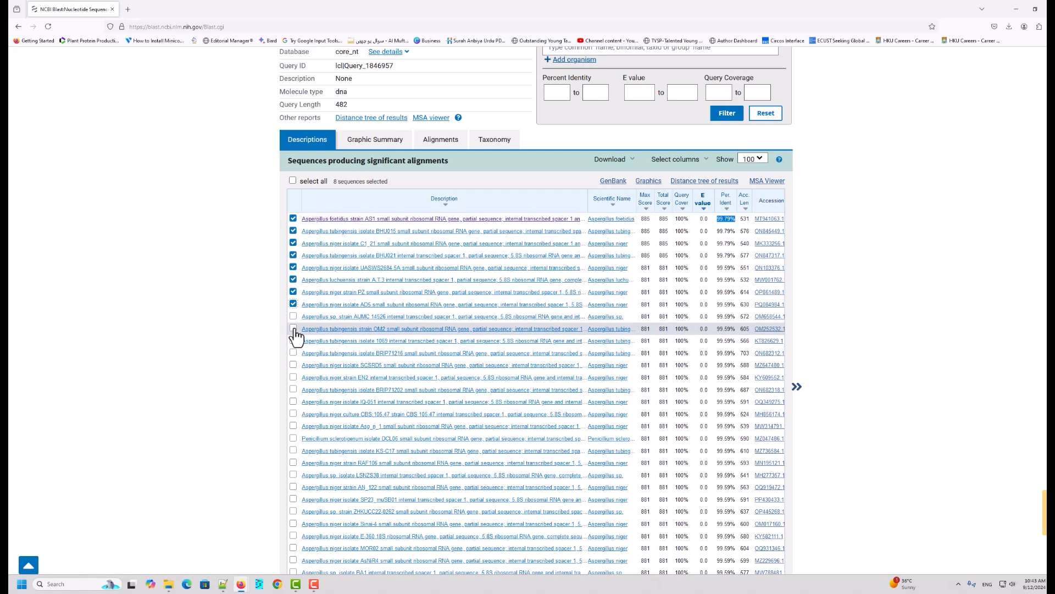
pyautogui.click(294, 353)
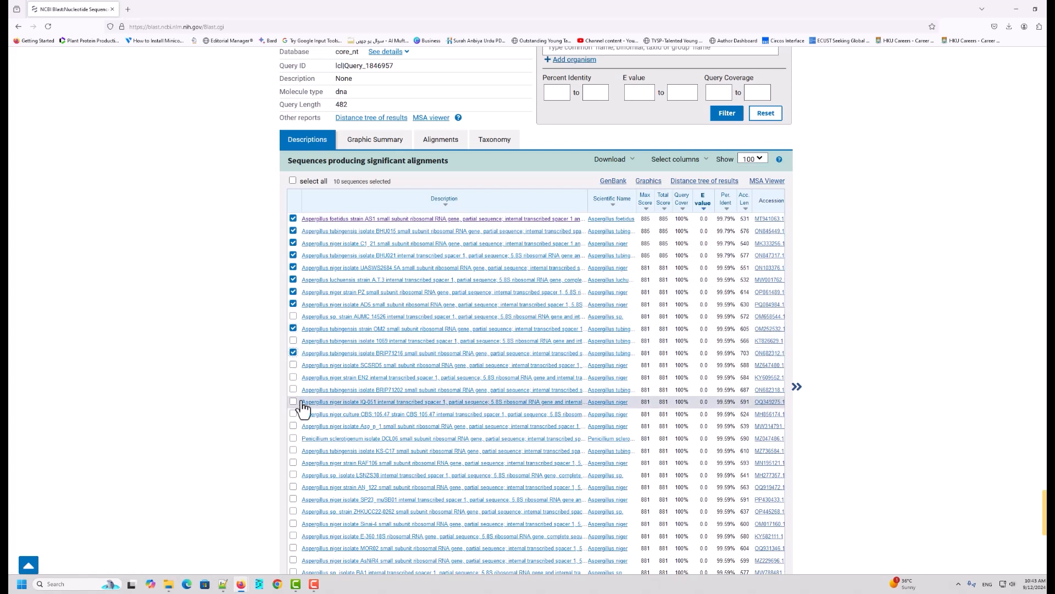
pyautogui.click(294, 365)
# Step: Tick the three hits near the bottom of the results list, including culture CBS 103.12 and voucher Musa-6
pyautogui.scroll(-1, 295, 400)
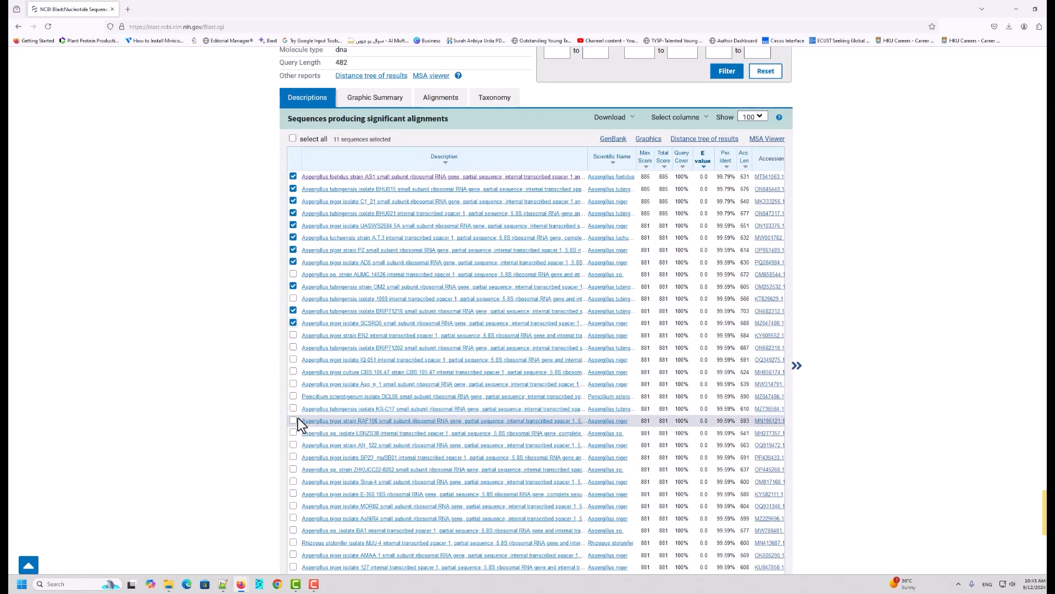
pyautogui.scroll(-4, 292, 413)
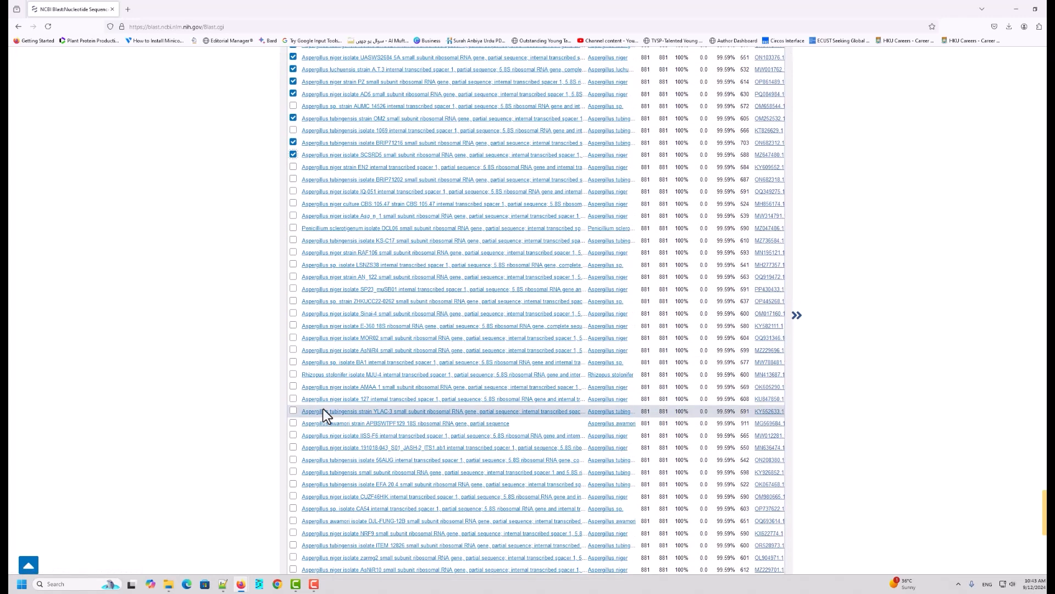
pyautogui.scroll(-2, 320, 465)
pyautogui.scroll(-1, 346, 448)
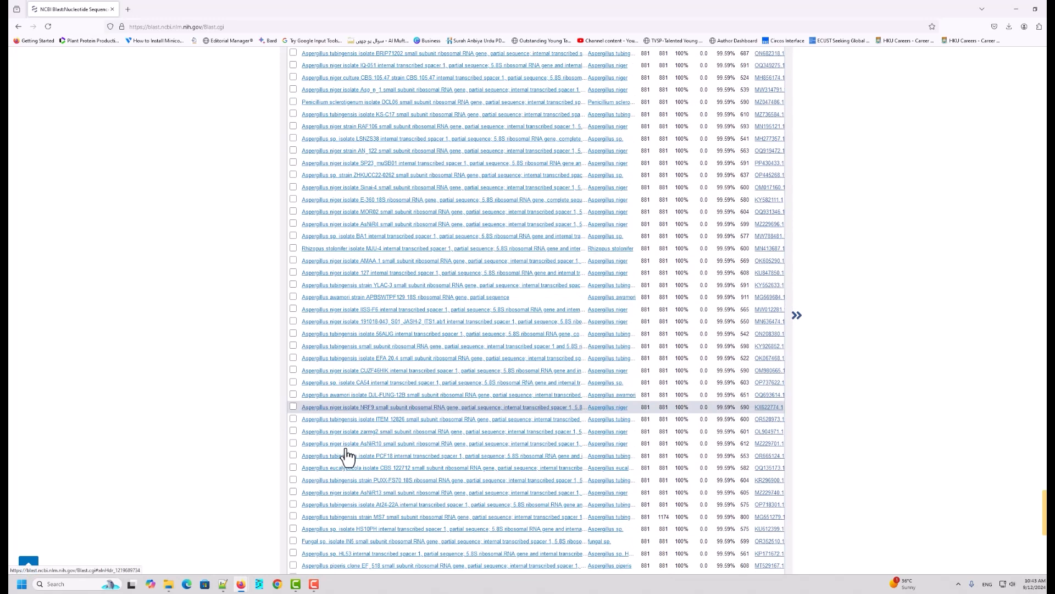
pyautogui.scroll(-1, 370, 413)
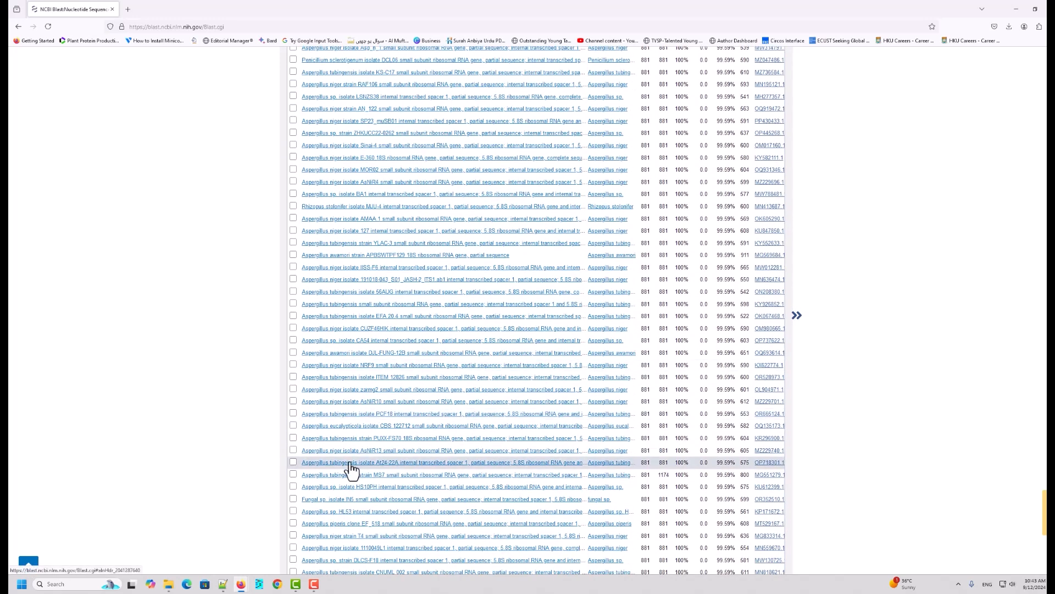
pyautogui.scroll(-2, 349, 425)
pyautogui.scroll(-4, 349, 424)
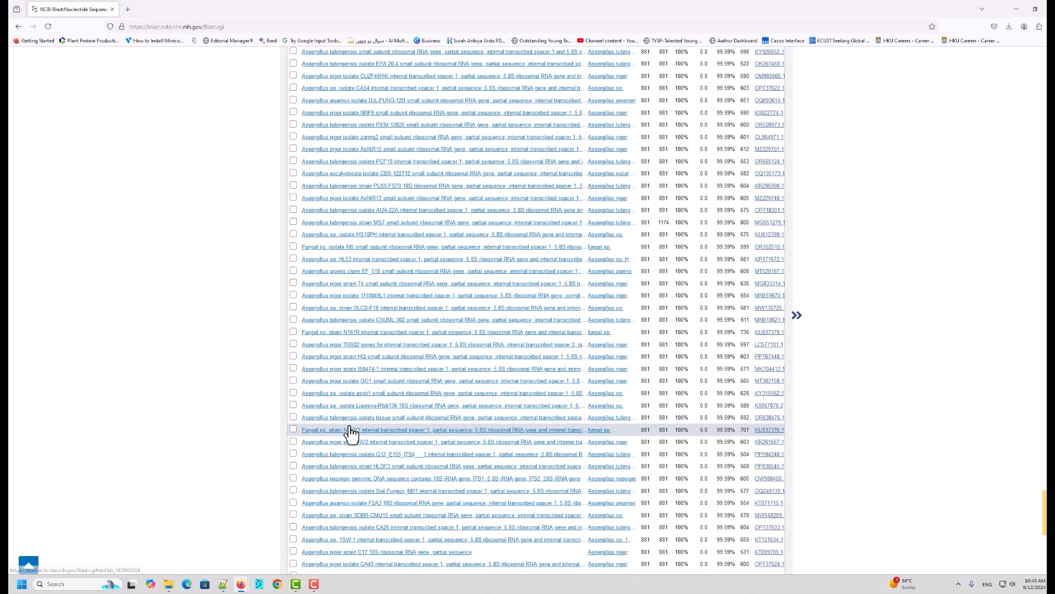
pyautogui.scroll(-1, 348, 432)
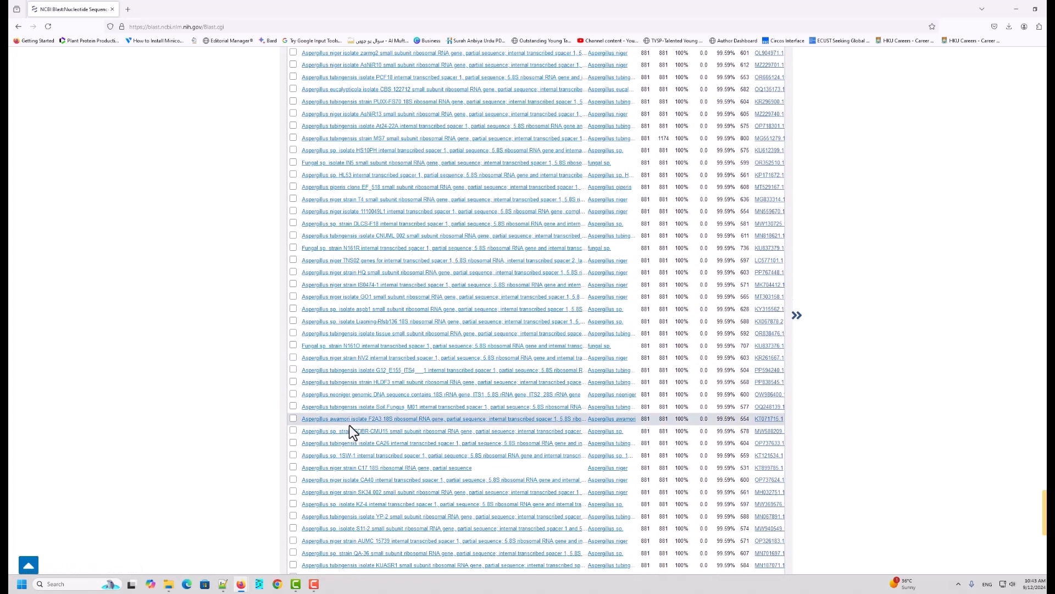
pyautogui.scroll(-4, 348, 432)
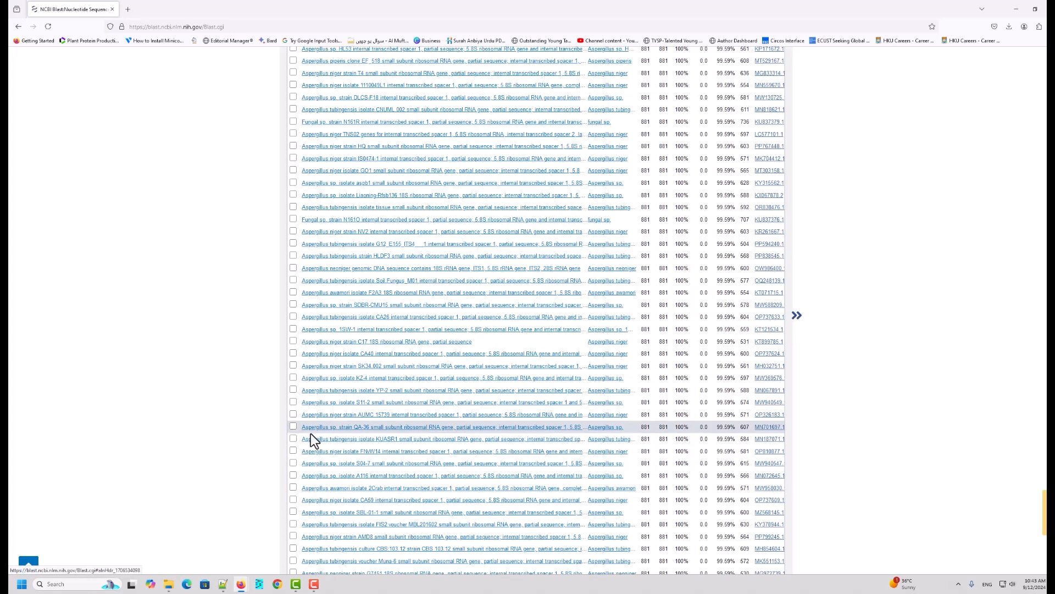
pyautogui.scroll(-2, 332, 470)
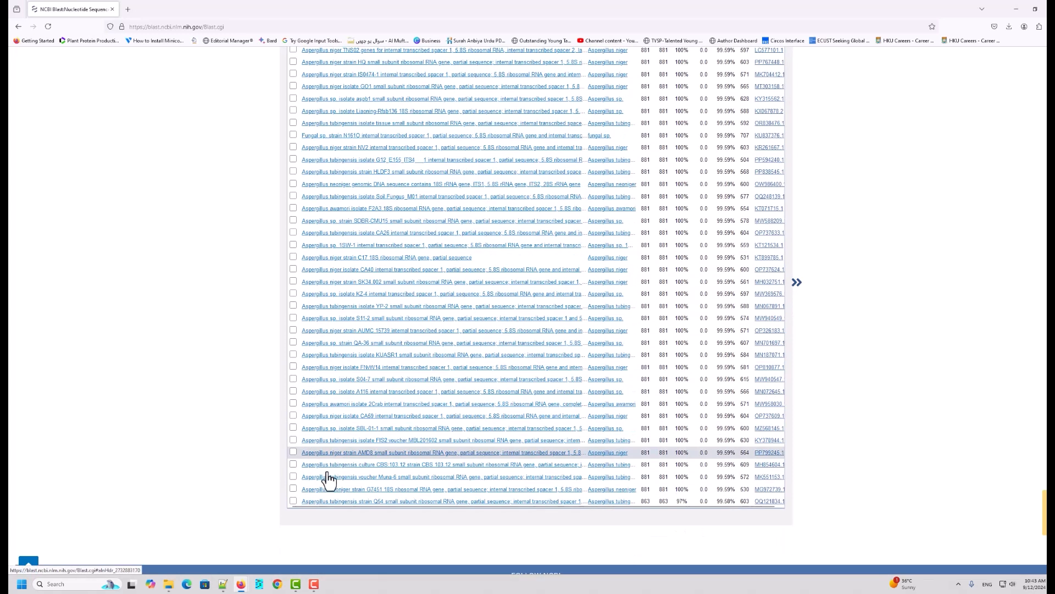
pyautogui.click(293, 465)
pyautogui.click(293, 477)
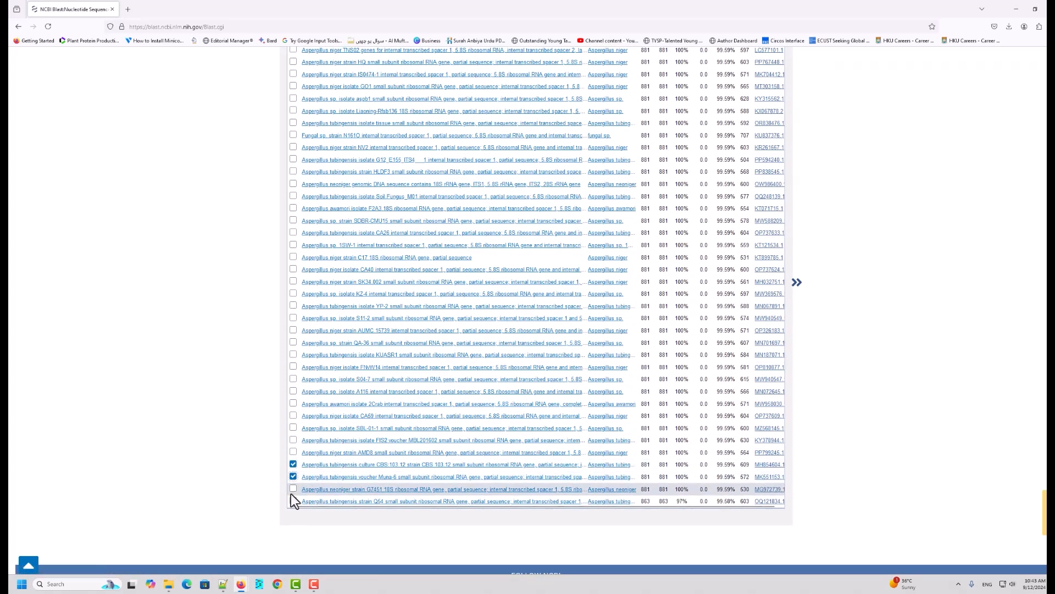
pyautogui.click(293, 489)
# Step: Tick the Penicillium sclerotigenum DCL06, KS-C17 and BRIP71202 hits in the results list
pyautogui.scroll(20, 325, 468)
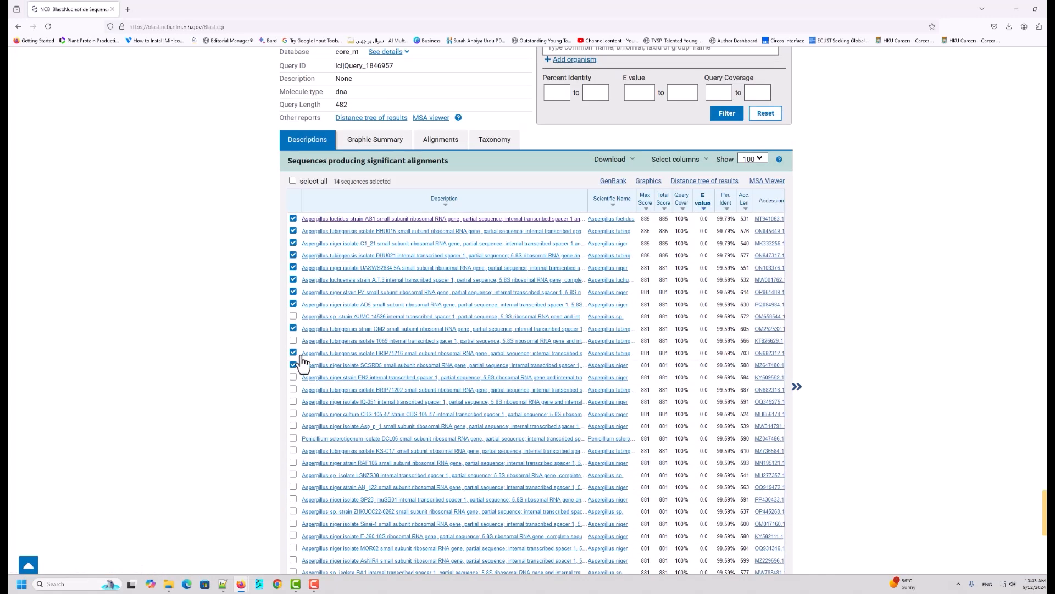
pyautogui.click(294, 439)
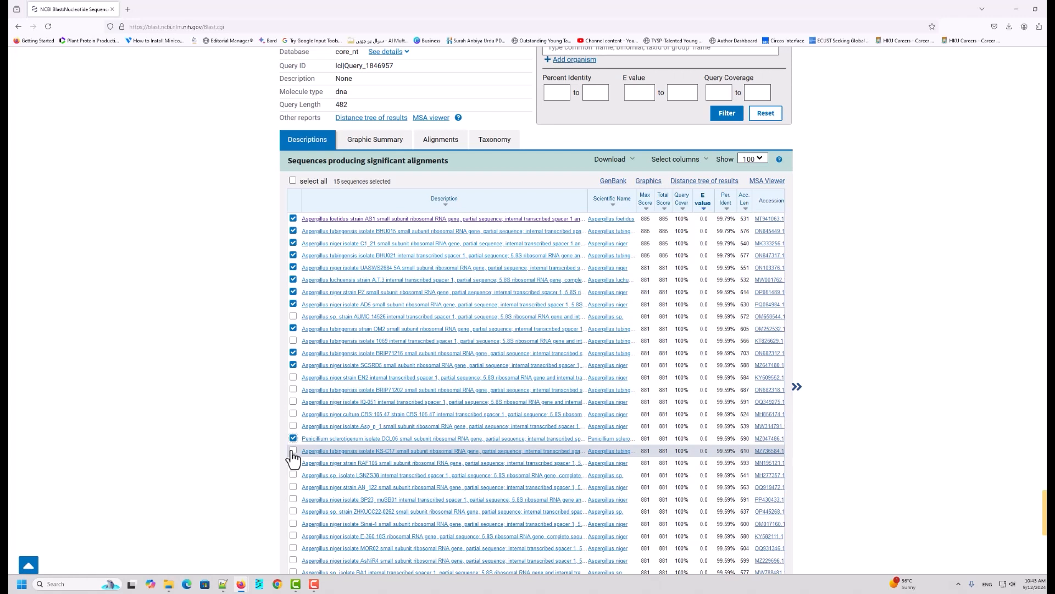
pyautogui.click(293, 451)
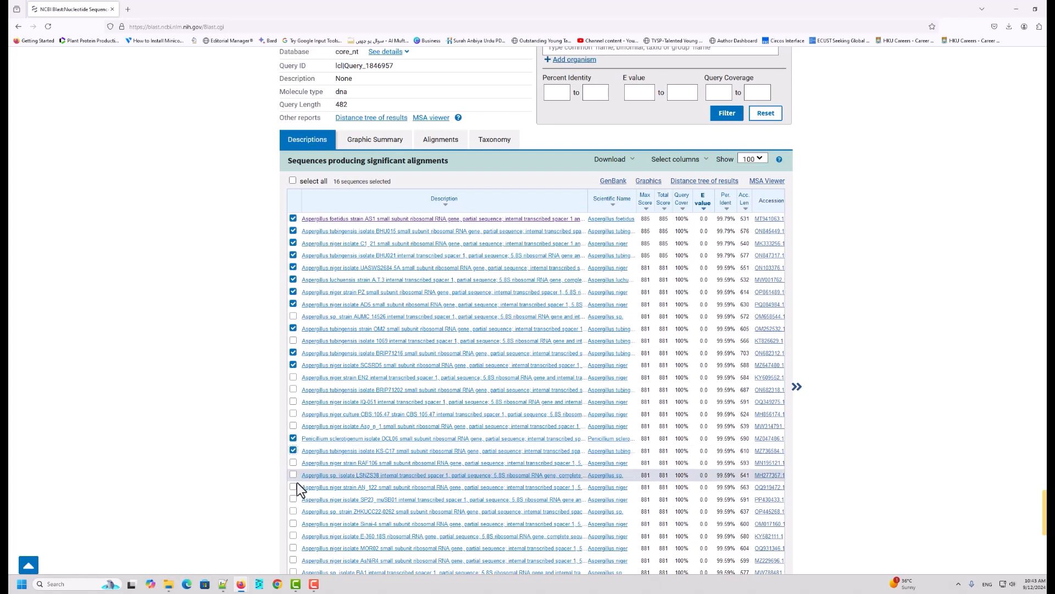
pyautogui.click(293, 391)
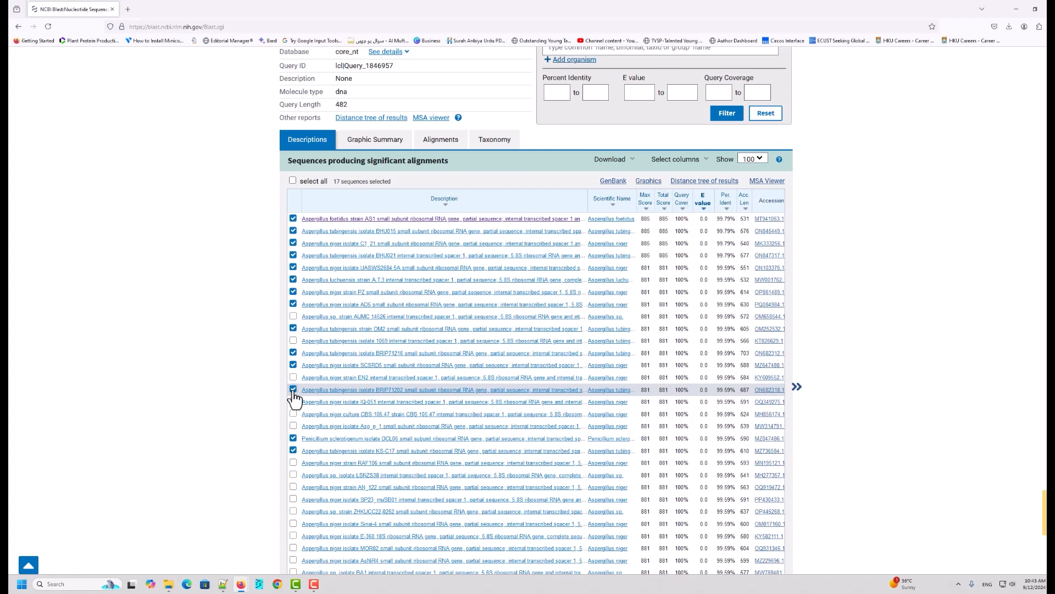
# Step: Tick the Aspergillus awamori APBSWTFF129 hit and the Aspergillus niger E-360 hit
pyautogui.scroll(-2, 303, 478)
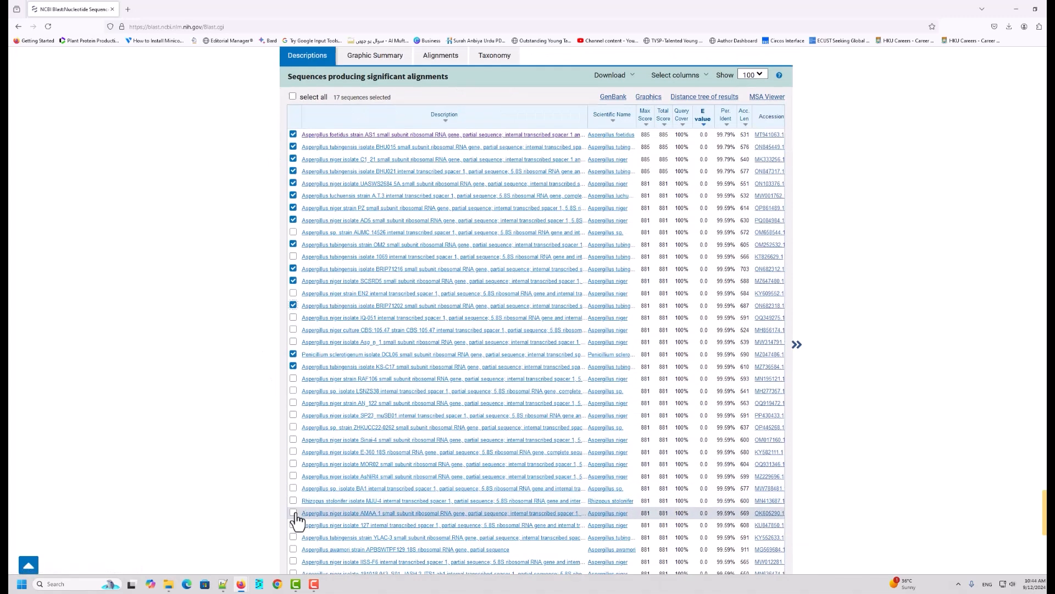
pyautogui.click(293, 549)
pyautogui.scroll(2, 314, 246)
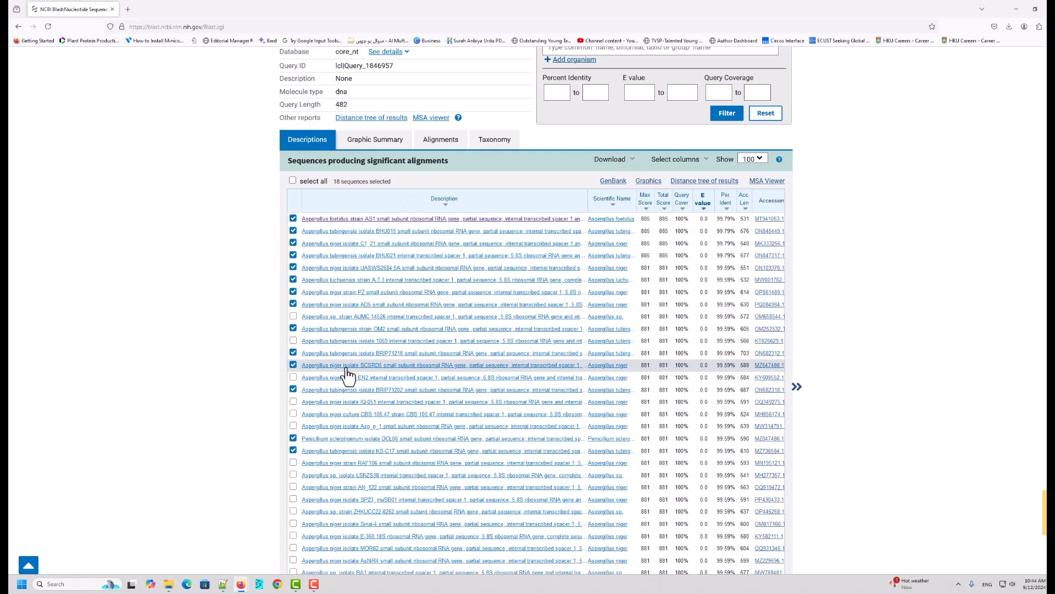
pyautogui.scroll(-3, 345, 356)
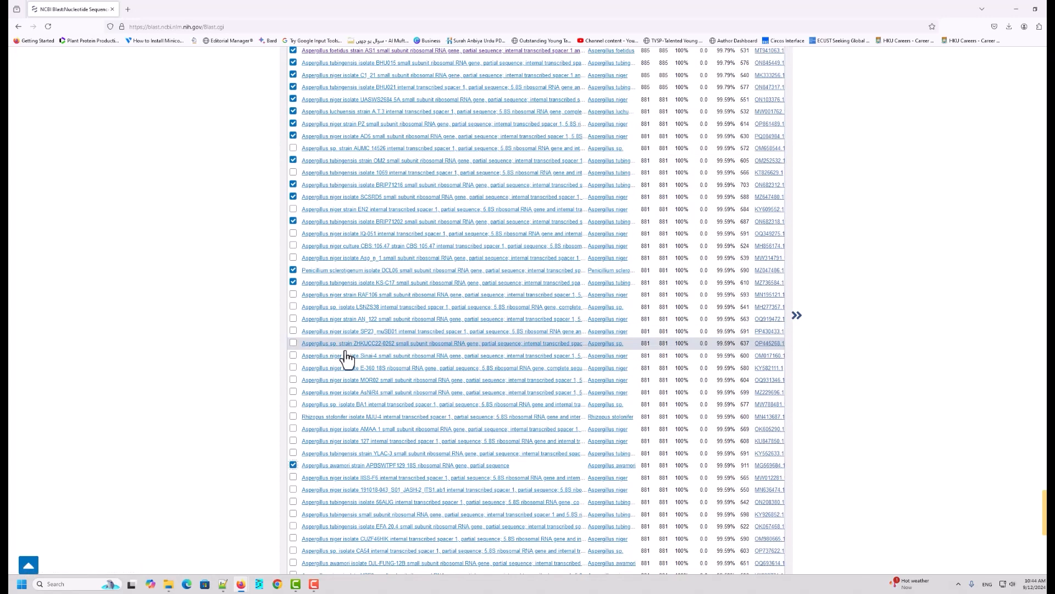
pyautogui.click(293, 367)
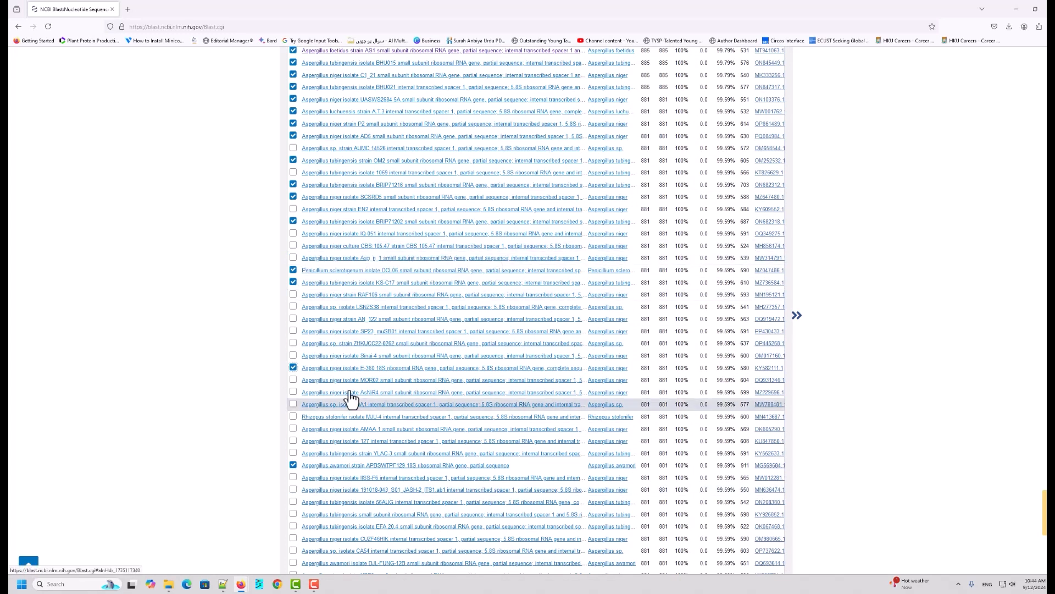
# Step: Tick the YLAC-3, 56AUG, tissue and DJL-FUNG-128 hits further down the results list
pyautogui.scroll(-2, 350, 399)
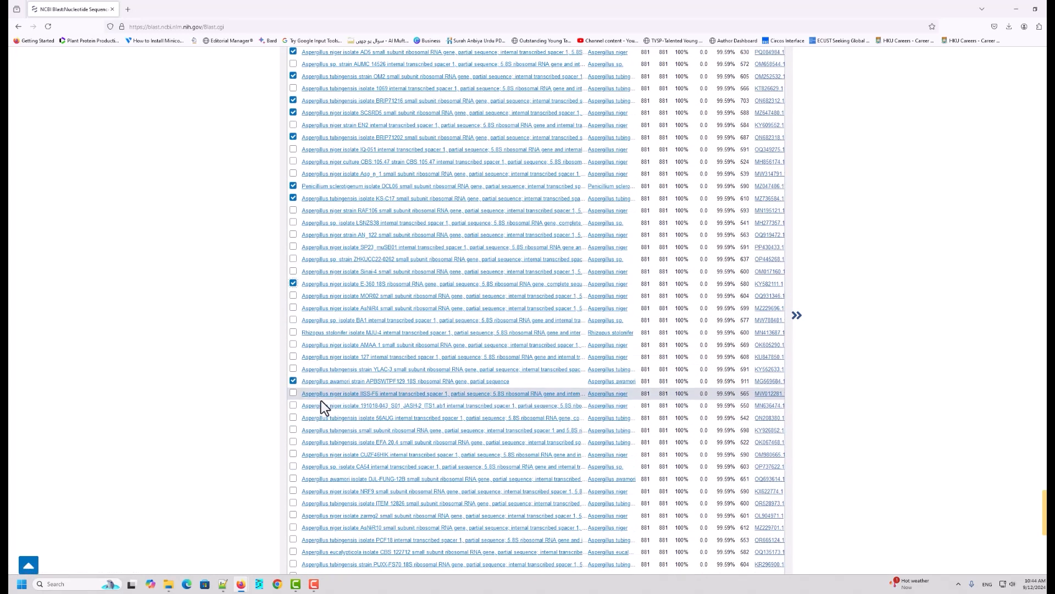
pyautogui.click(291, 369)
pyautogui.click(293, 381)
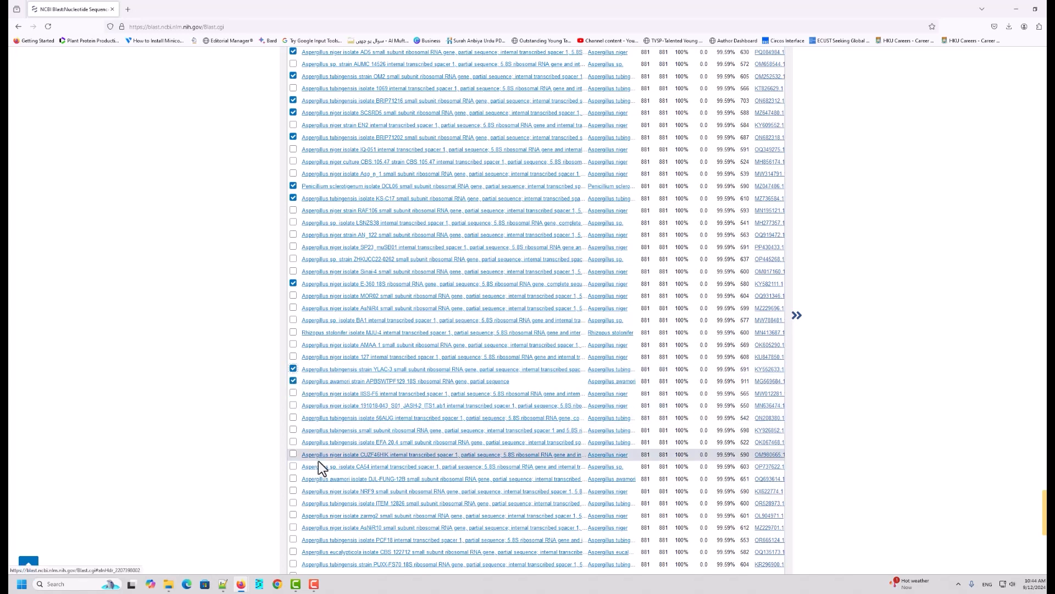
pyautogui.click(293, 418)
pyautogui.click(293, 430)
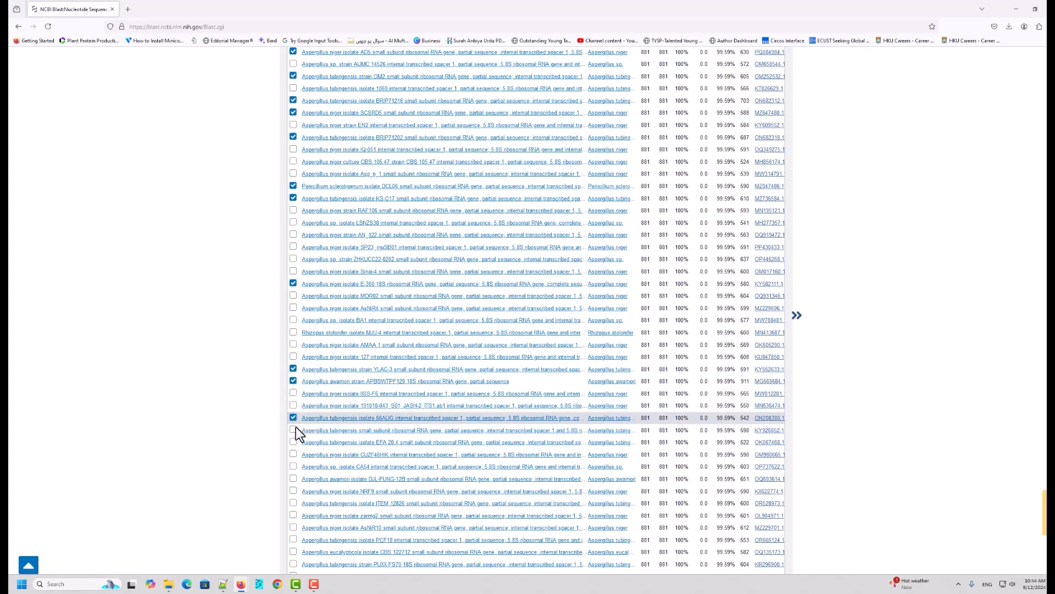
pyautogui.click(293, 479)
# Step: Download the selected sequences as FASTA (complete sequence)
pyautogui.scroll(5, 467, 248)
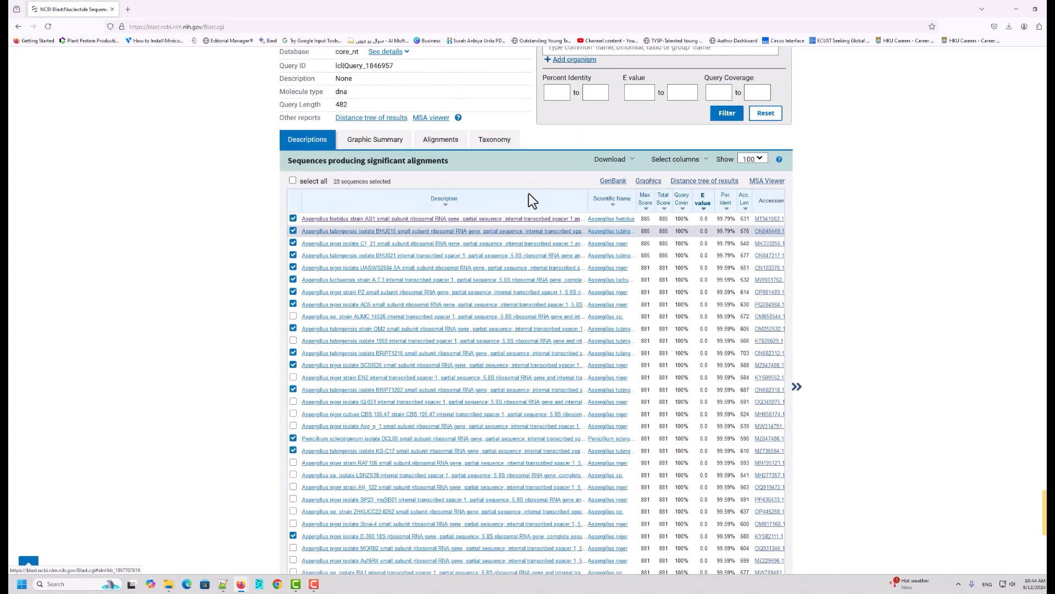
pyautogui.scroll(2, 538, 236)
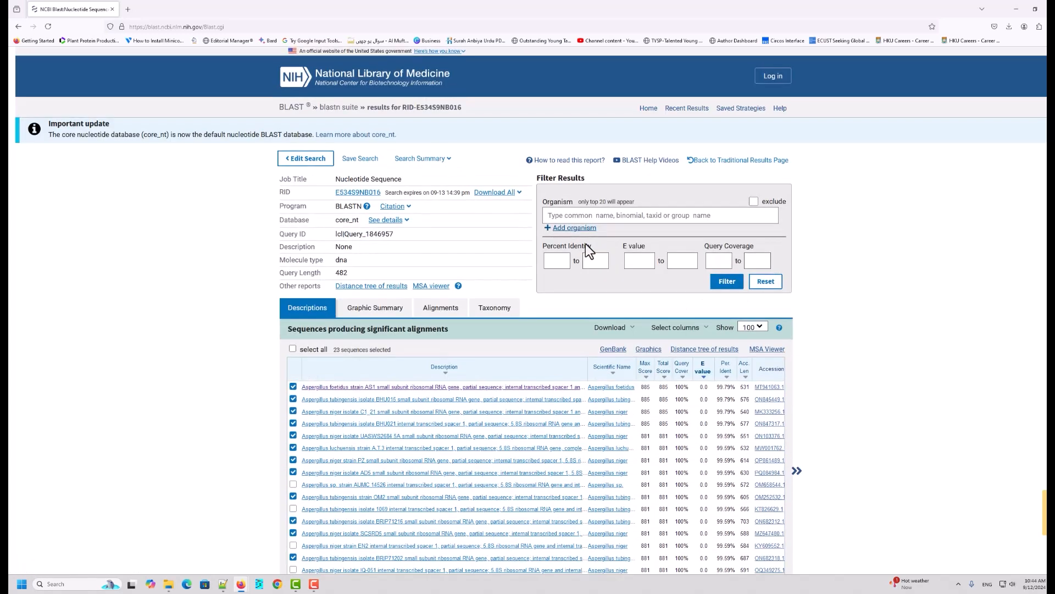
pyautogui.click(632, 330)
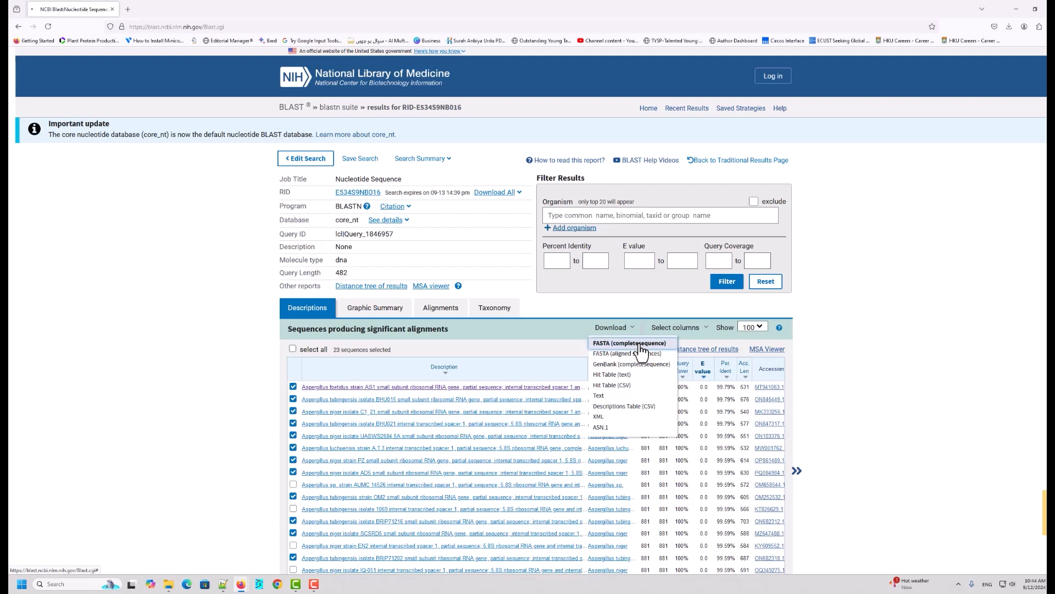
pyautogui.click(641, 346)
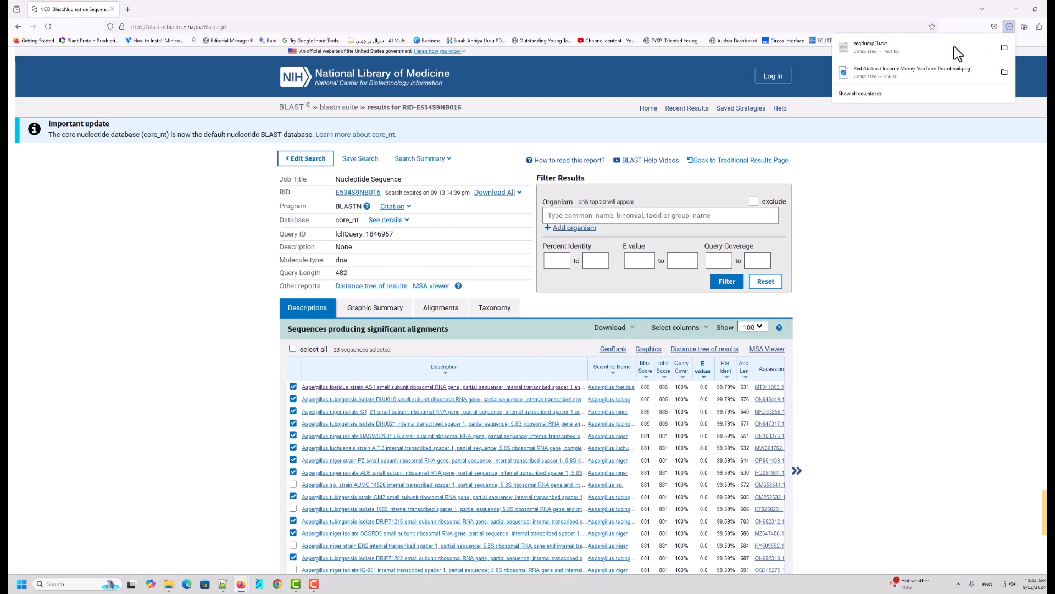
# Step: Show the downloaded seqdump file in its Downloads folder and copy it
pyautogui.rightClick(871, 47)
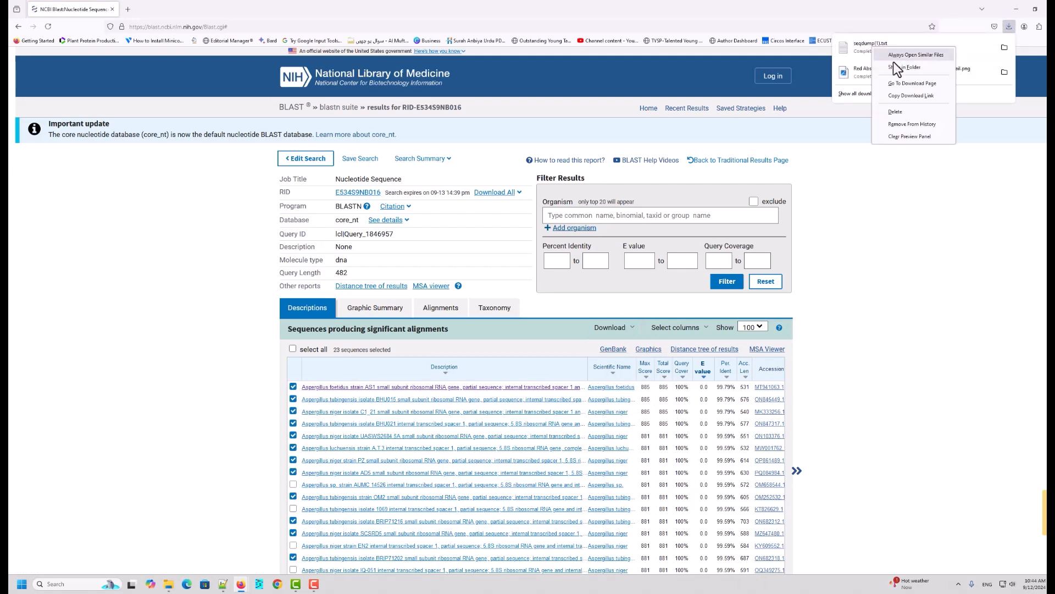
pyautogui.click(897, 64)
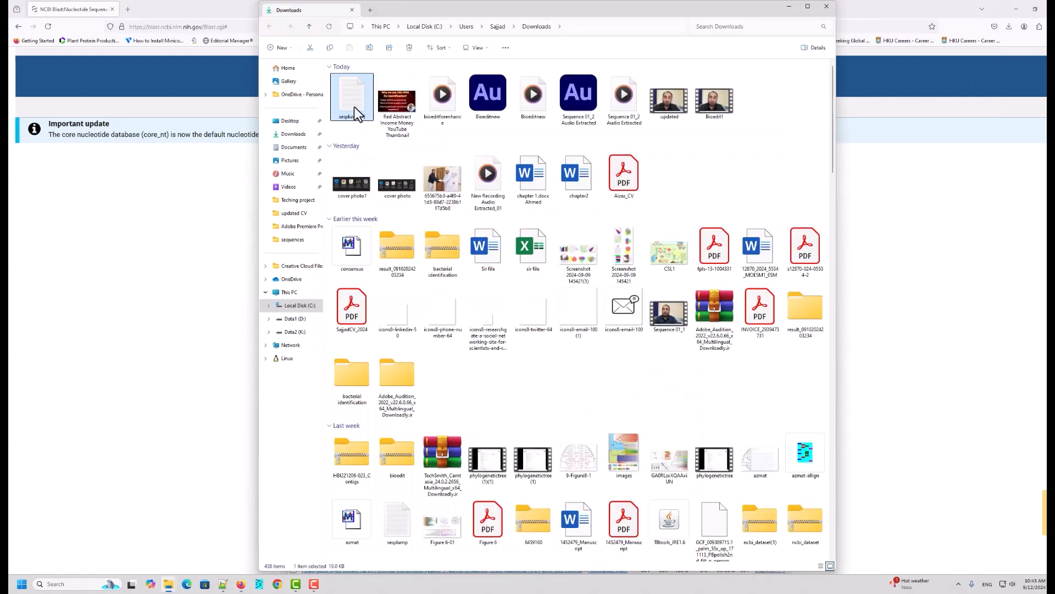
pyautogui.rightClick(355, 108)
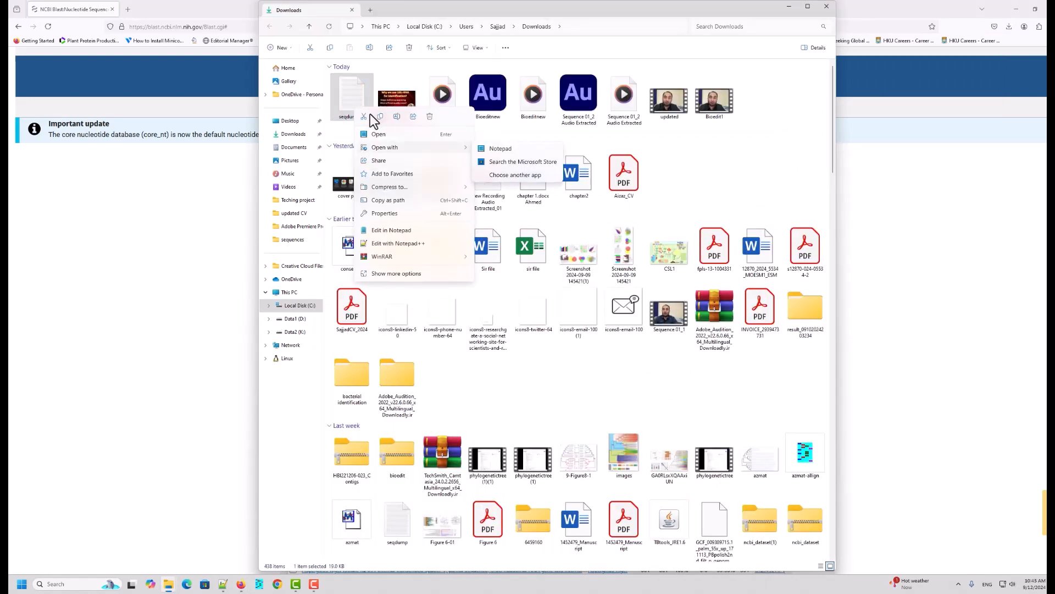
pyautogui.press('Escape')
pyautogui.click(790, 6)
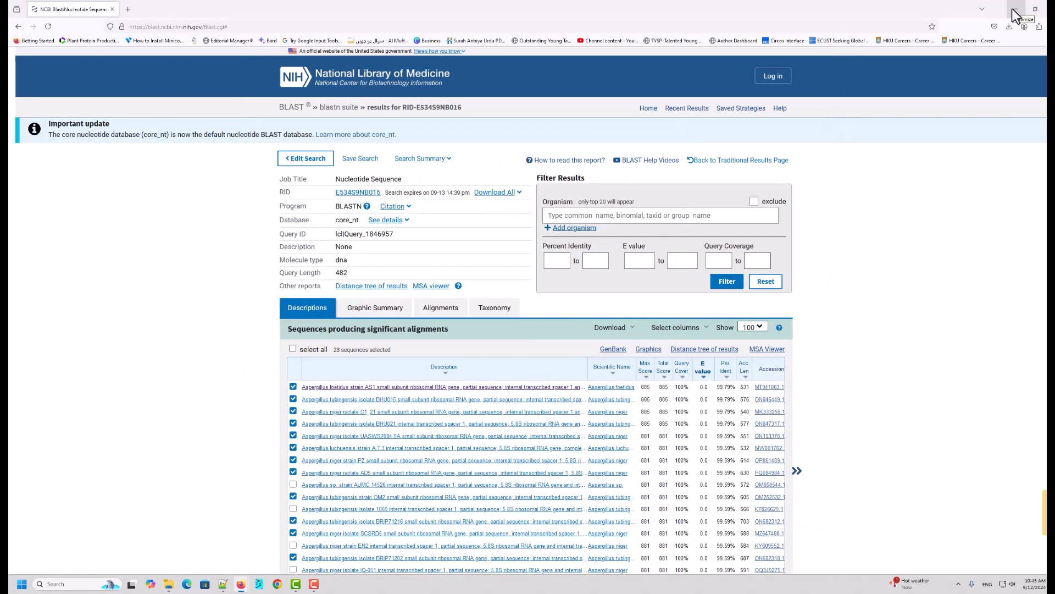
pyautogui.click(1014, 13)
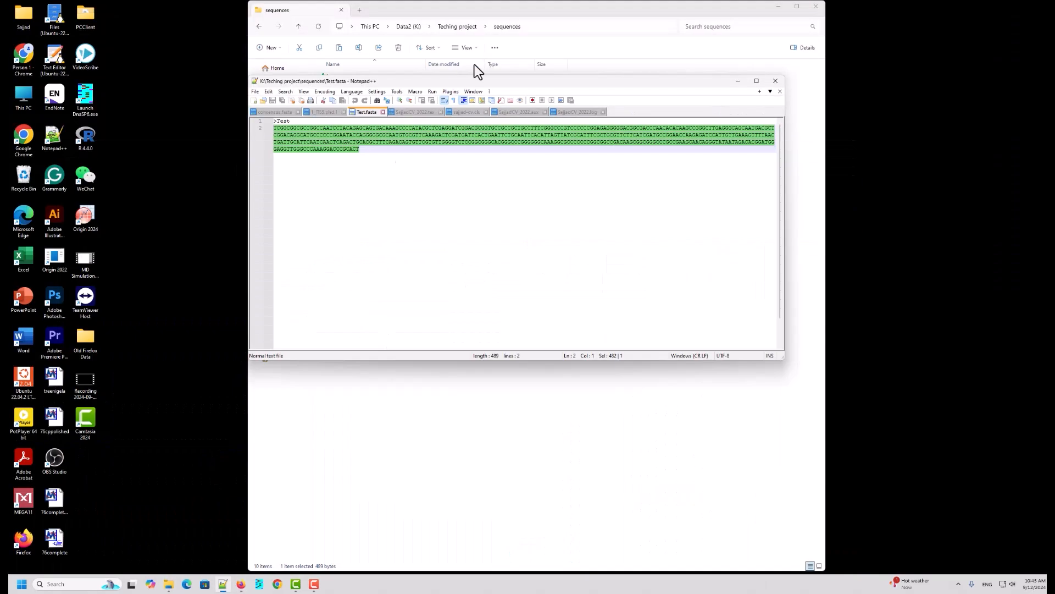
# Step: Paste the seqdump file into the K:\Teching project\sequences folder
pyautogui.click(433, 64)
pyautogui.click(347, 266)
pyautogui.rightClick(370, 289)
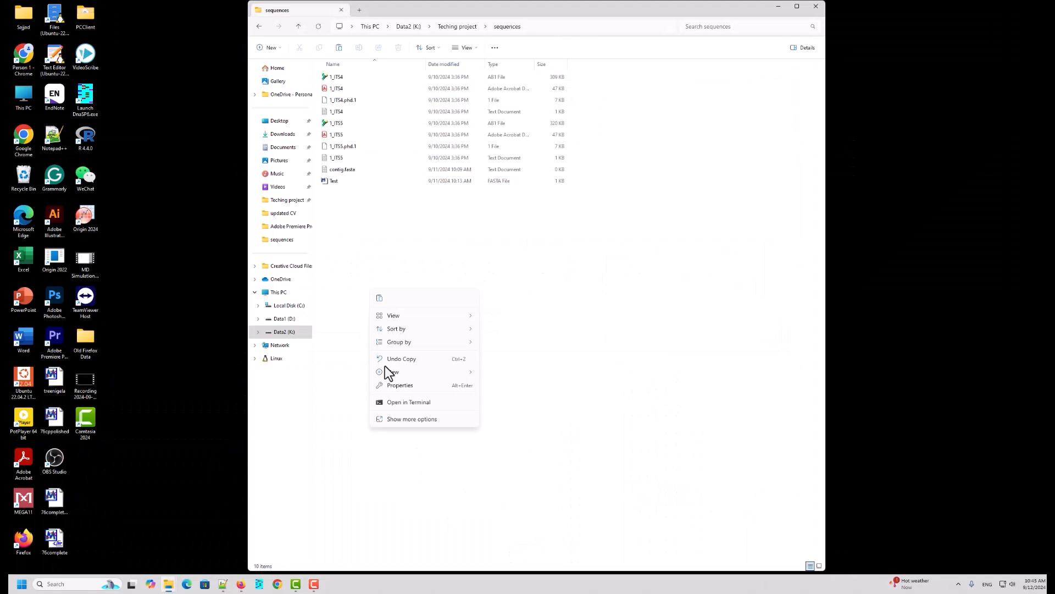
pyautogui.press('Escape')
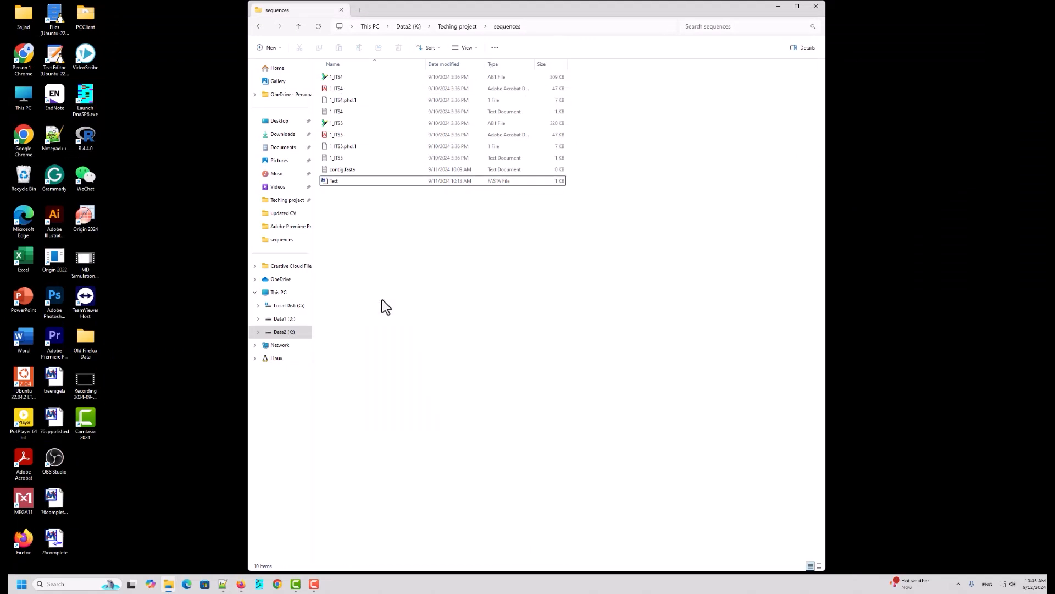
pyautogui.hotkey('ctrl', 'v')
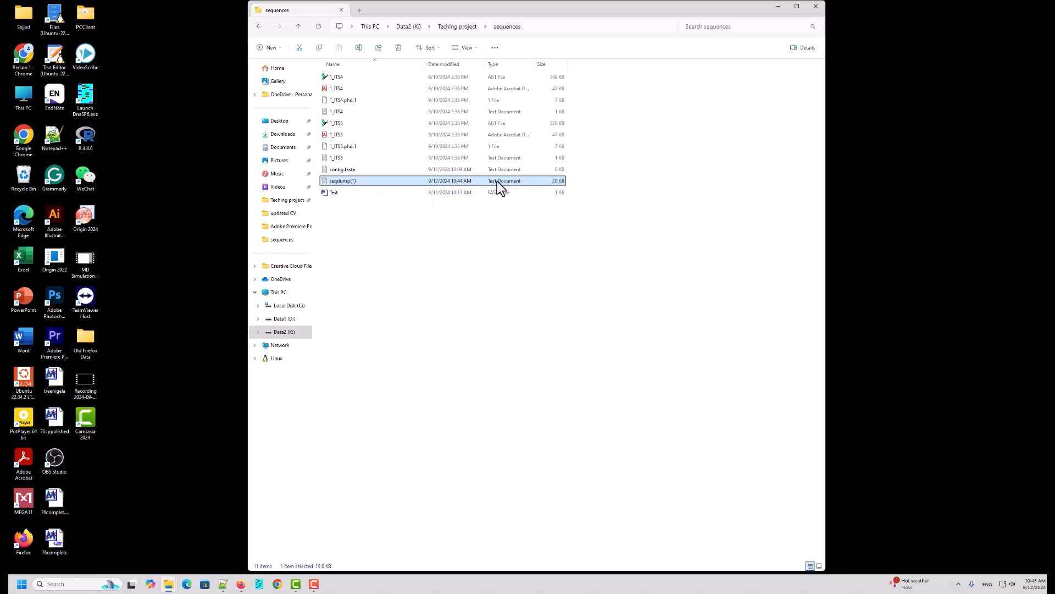
# Step: Open seqdump(1) in Notepad++ and scroll through the downloaded hit sequences
pyautogui.rightClick(355, 183)
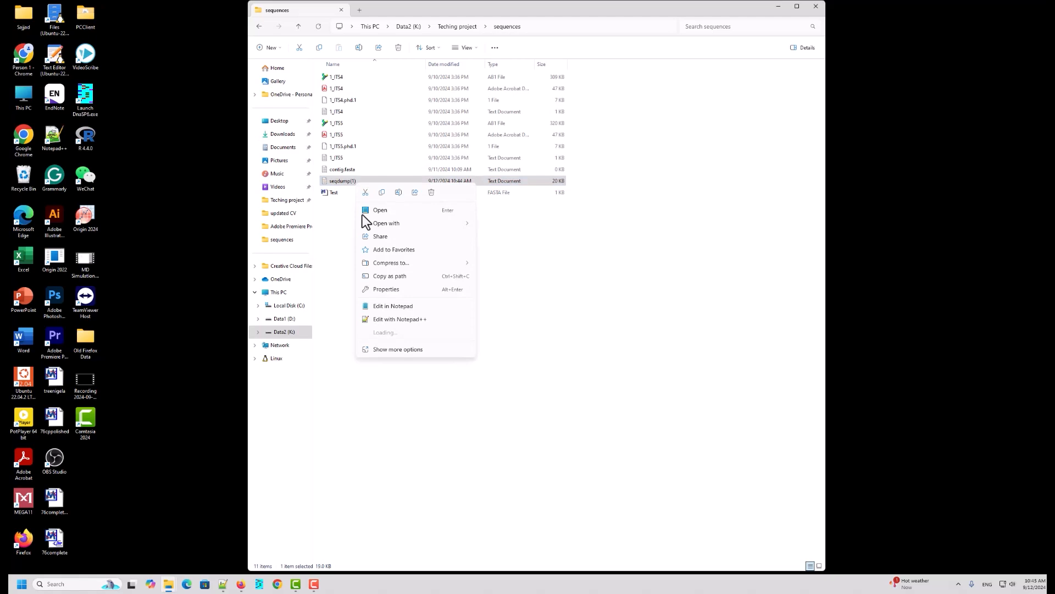
pyautogui.click(388, 320)
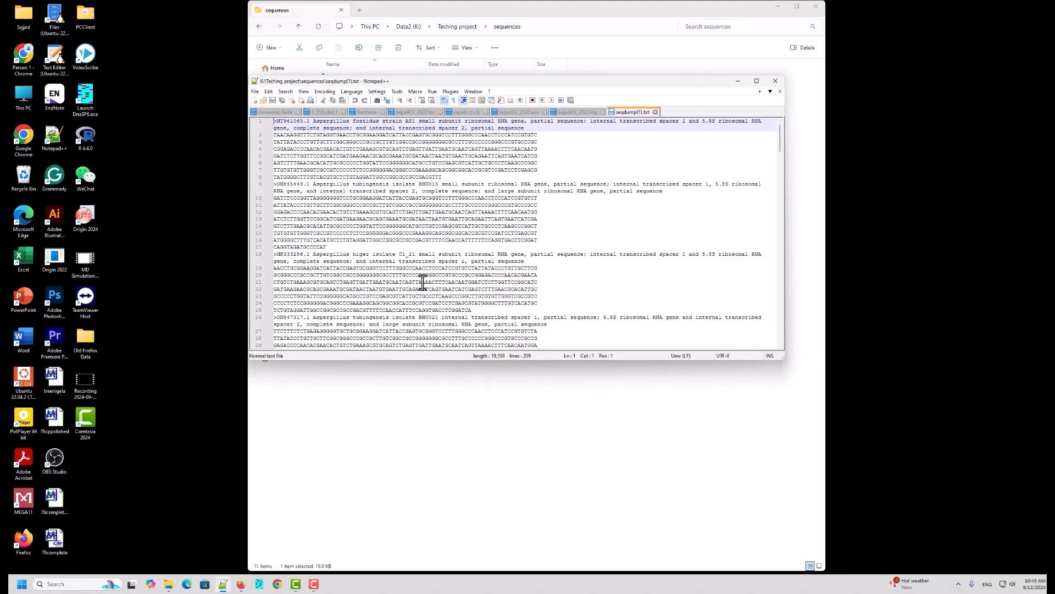
pyautogui.scroll(-20, 464, 264)
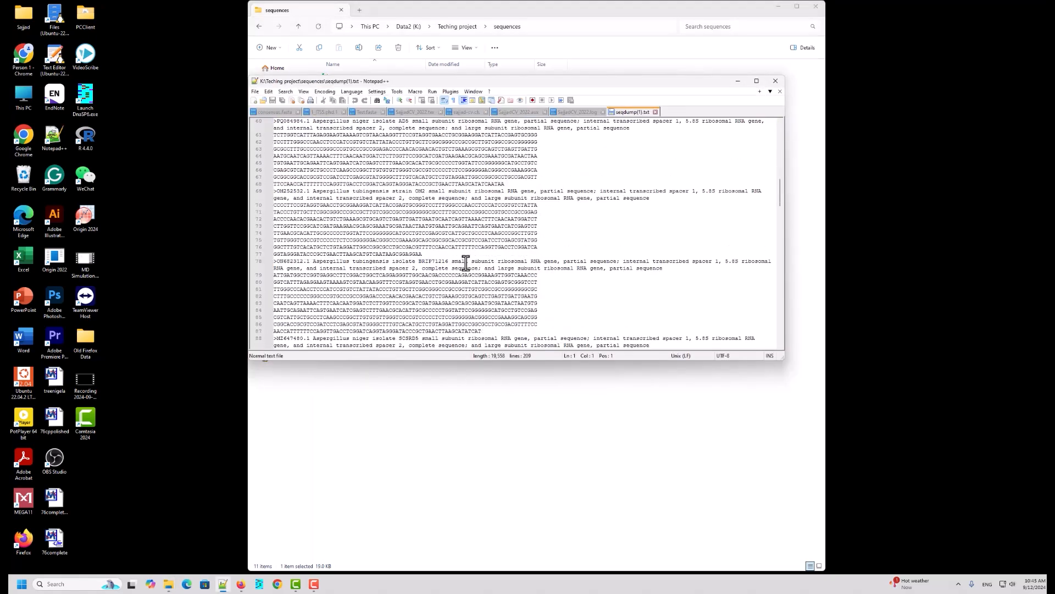
pyautogui.scroll(-20, 466, 264)
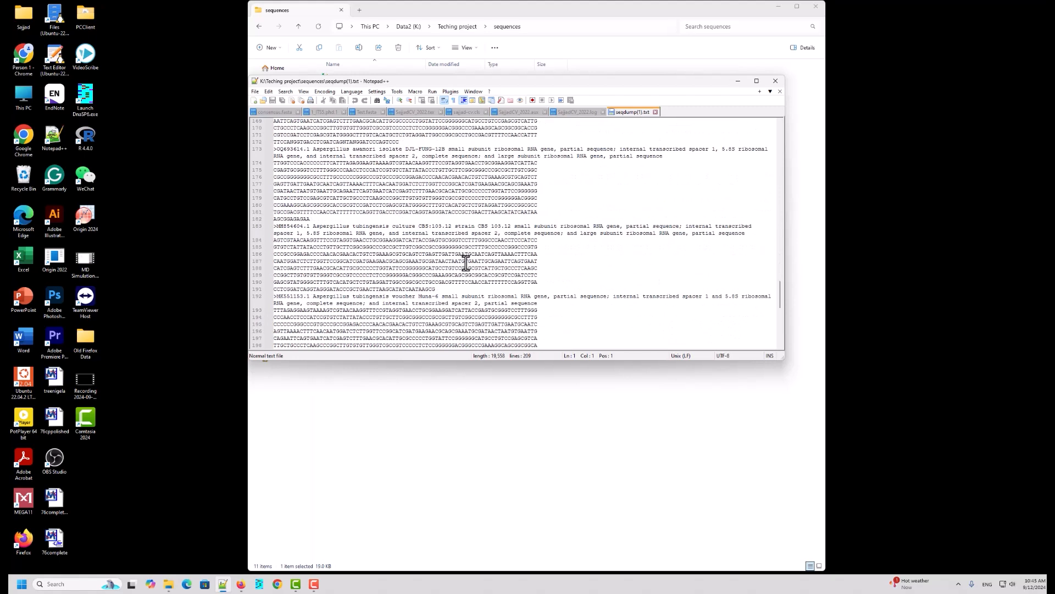
pyautogui.scroll(-13, 466, 264)
pyautogui.scroll(20, 466, 264)
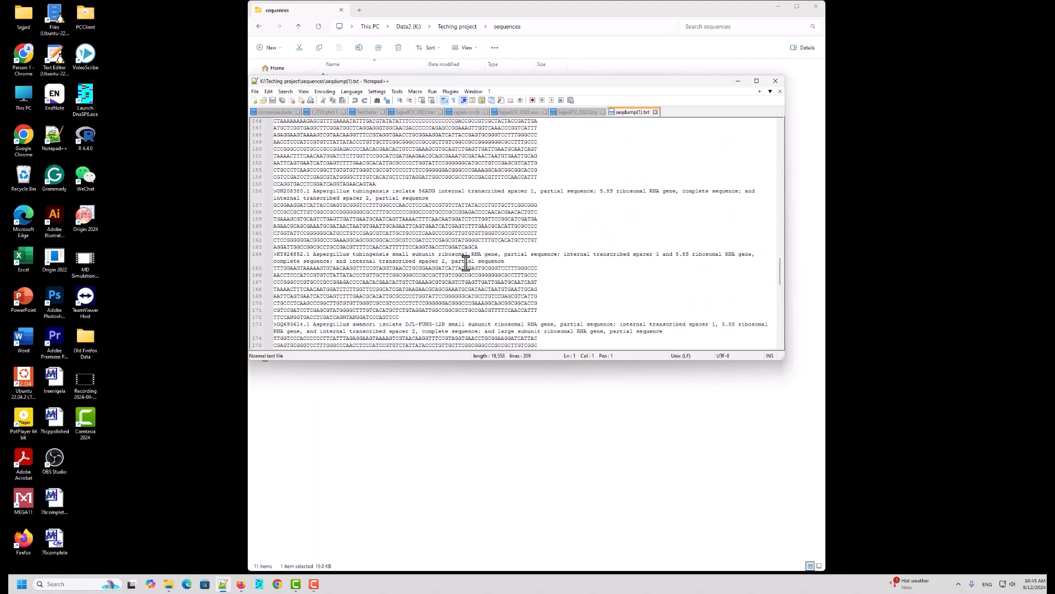
pyautogui.scroll(20, 466, 264)
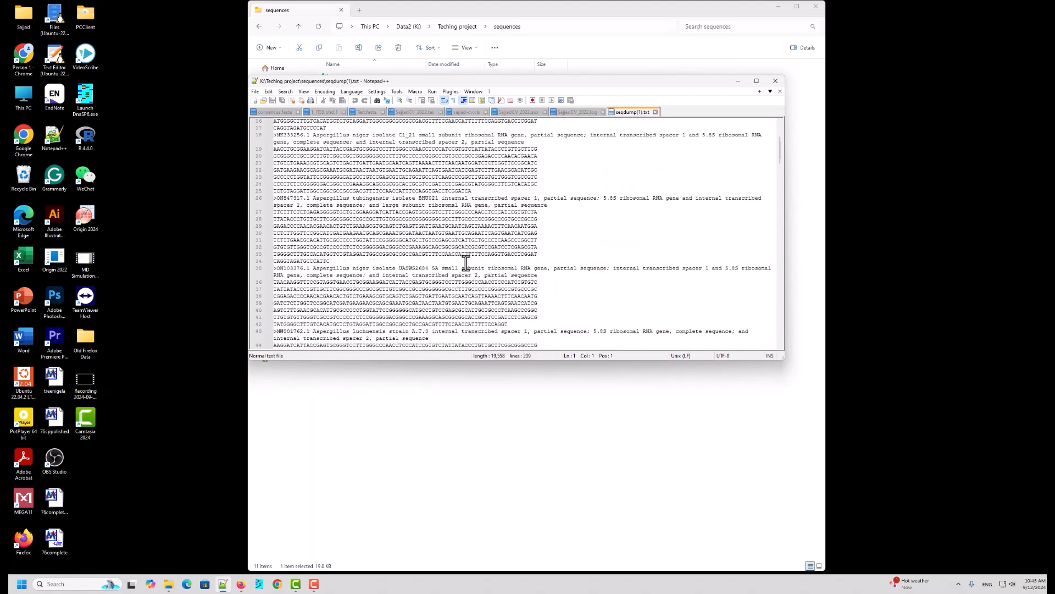
pyautogui.scroll(5, 466, 264)
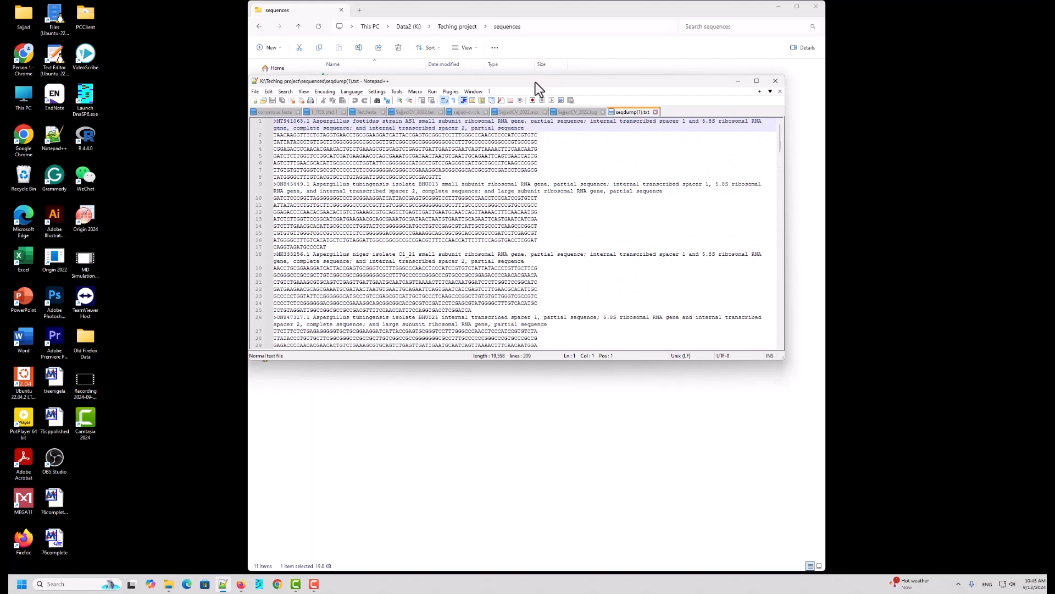
# Step: Insert two blank lines at the top of the seqdump(1) file
pyautogui.moveTo(535, 81); pyautogui.dragTo(656, 188)
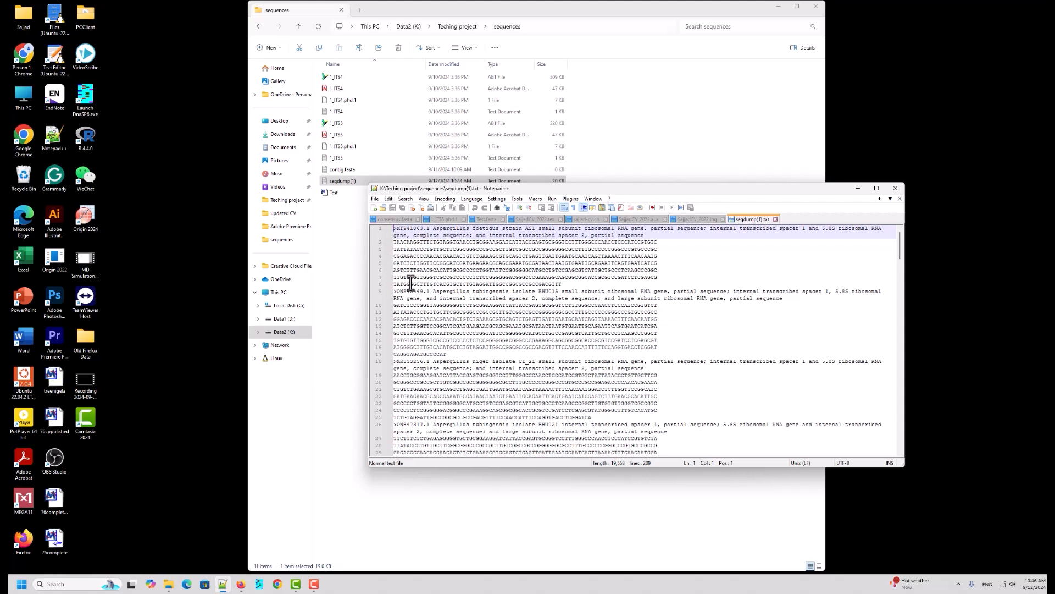
pyautogui.press('Return')
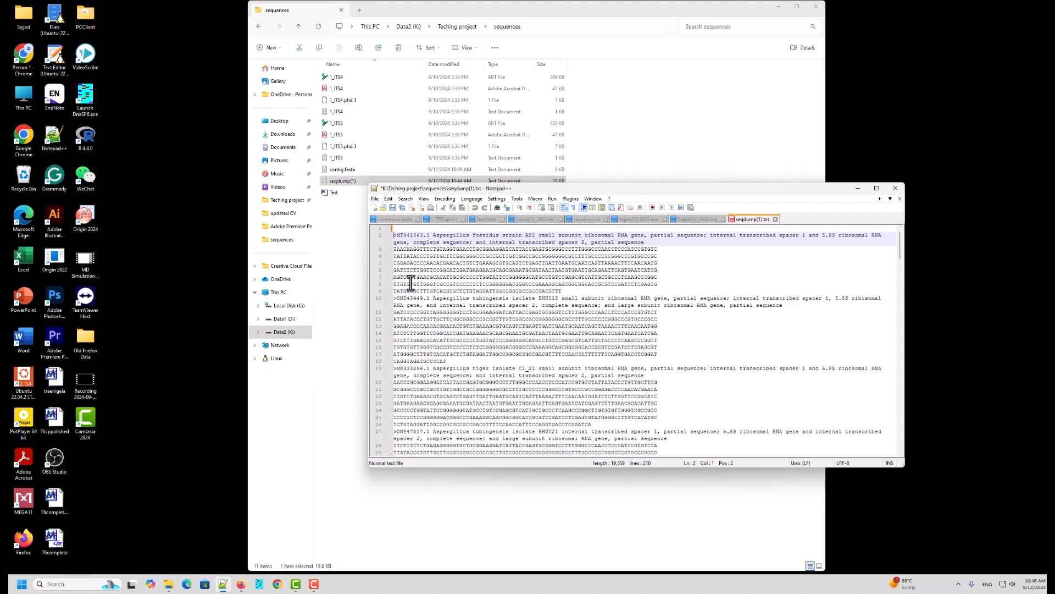
pyautogui.press('Return')
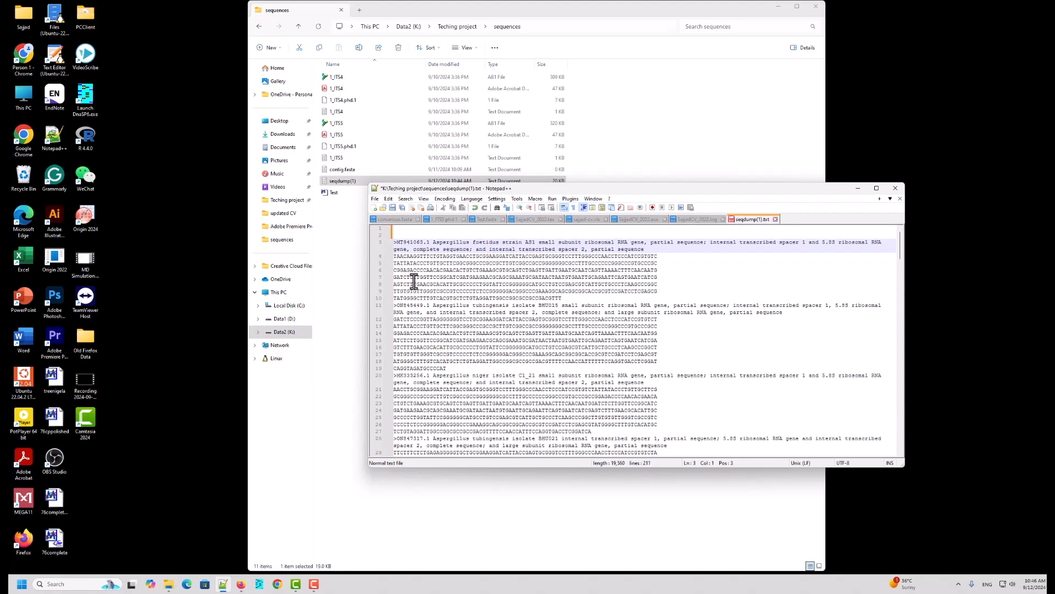
pyautogui.click(394, 229)
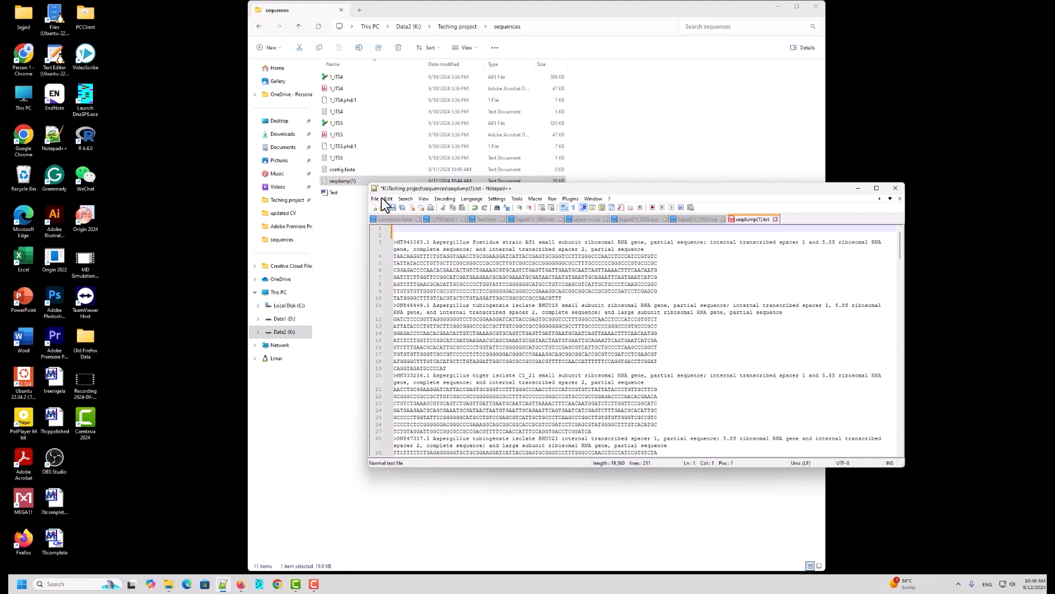
# Step: Open Test.fasta in Notepad++ and copy its entire contents
pyautogui.moveTo(509, 189); pyautogui.dragTo(294, 308)
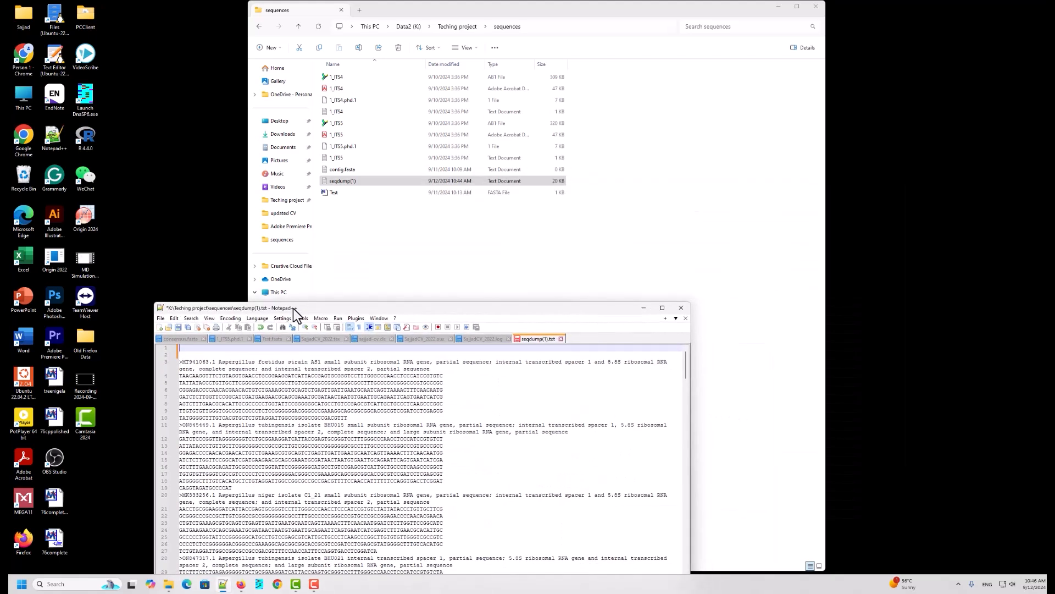
pyautogui.rightClick(341, 194)
pyautogui.click(344, 193)
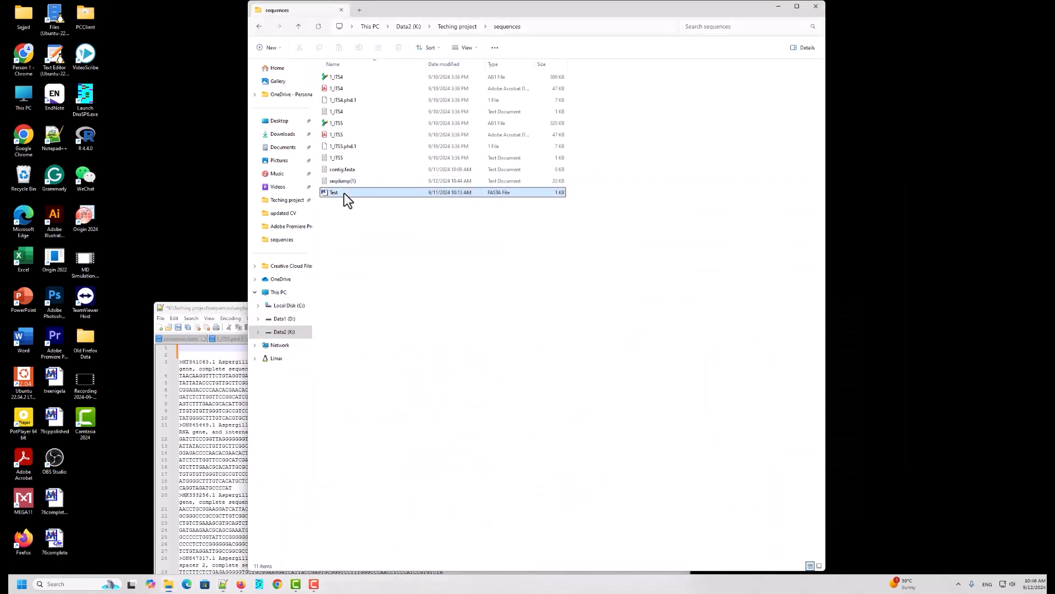
pyautogui.rightClick(345, 194)
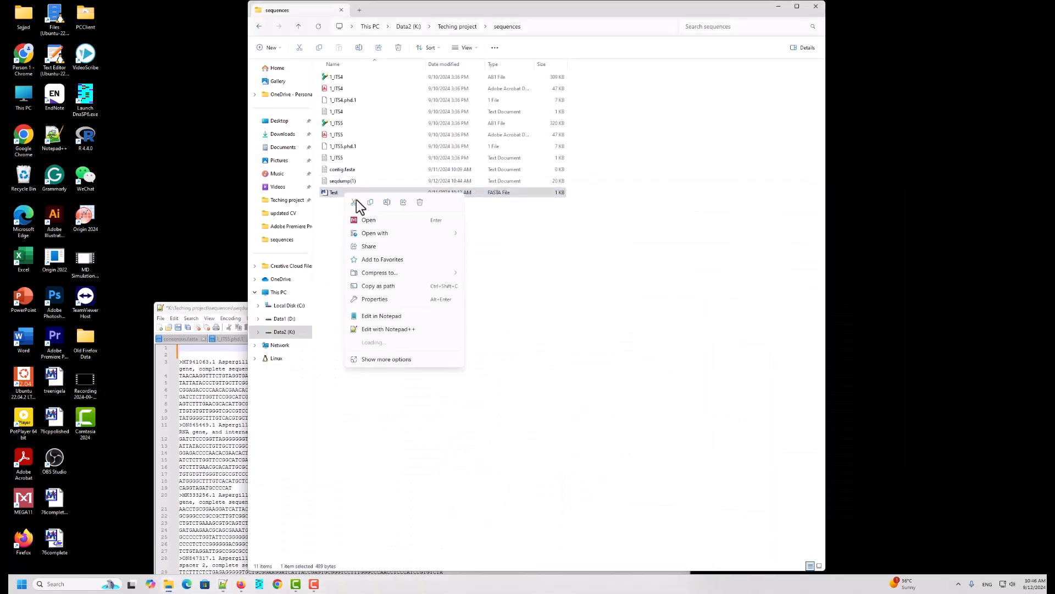
pyautogui.click(378, 332)
pyautogui.click(267, 378)
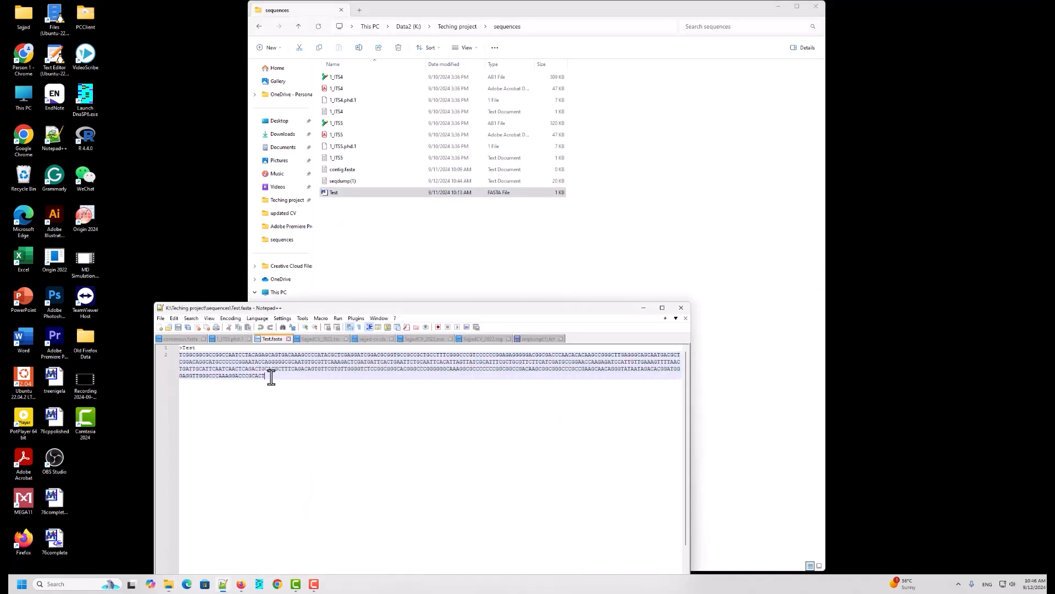
pyautogui.hotkey('ctrl', 'a')
pyautogui.rightClick(207, 356)
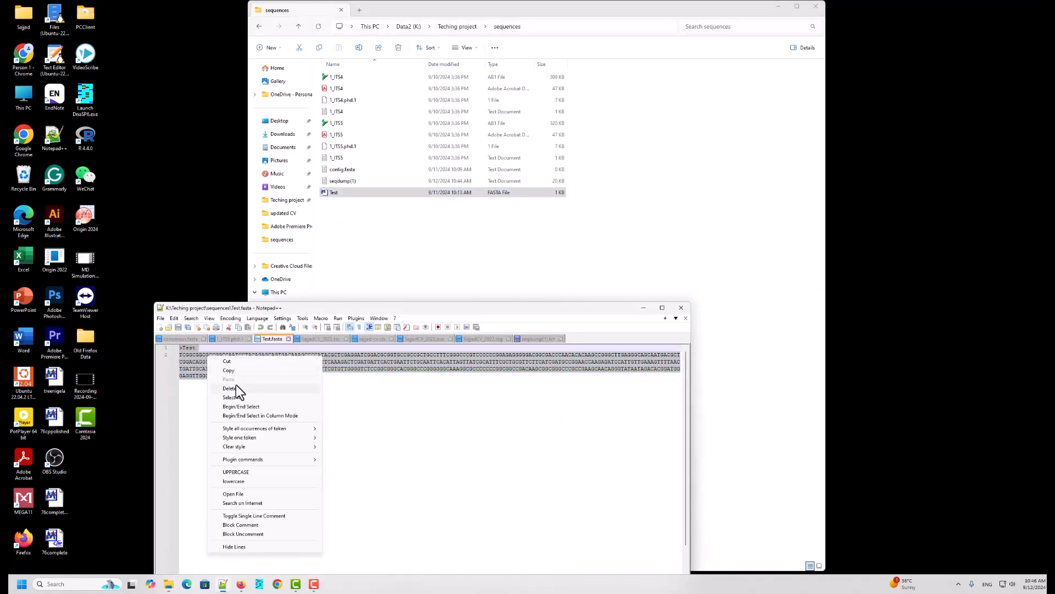
pyautogui.click(240, 371)
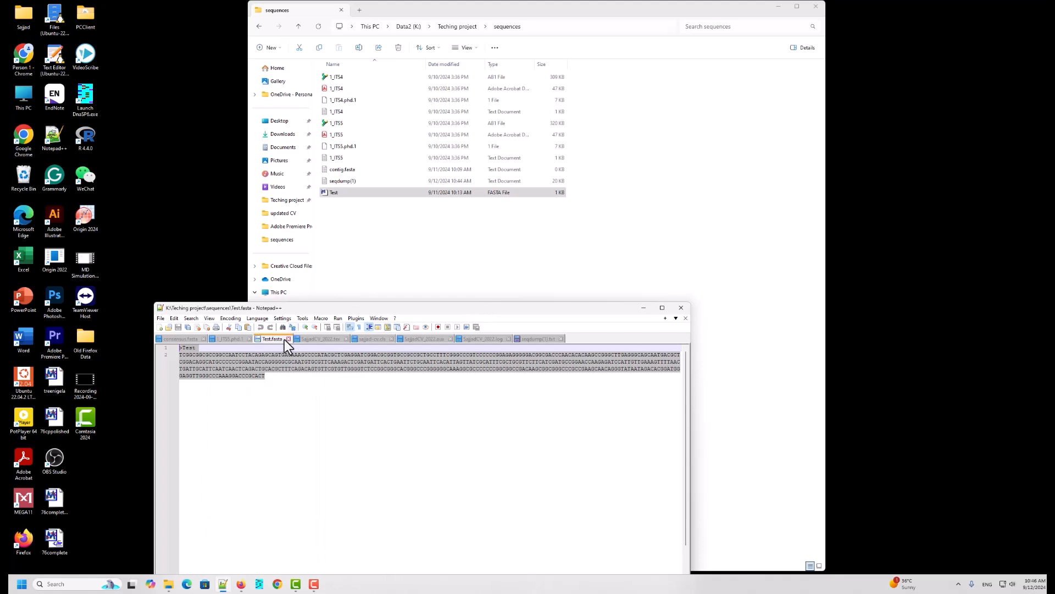
# Step: Paste the Test query sequence at the top of the seqdump(1) file
pyautogui.moveTo(396, 306); pyautogui.dragTo(485, 261)
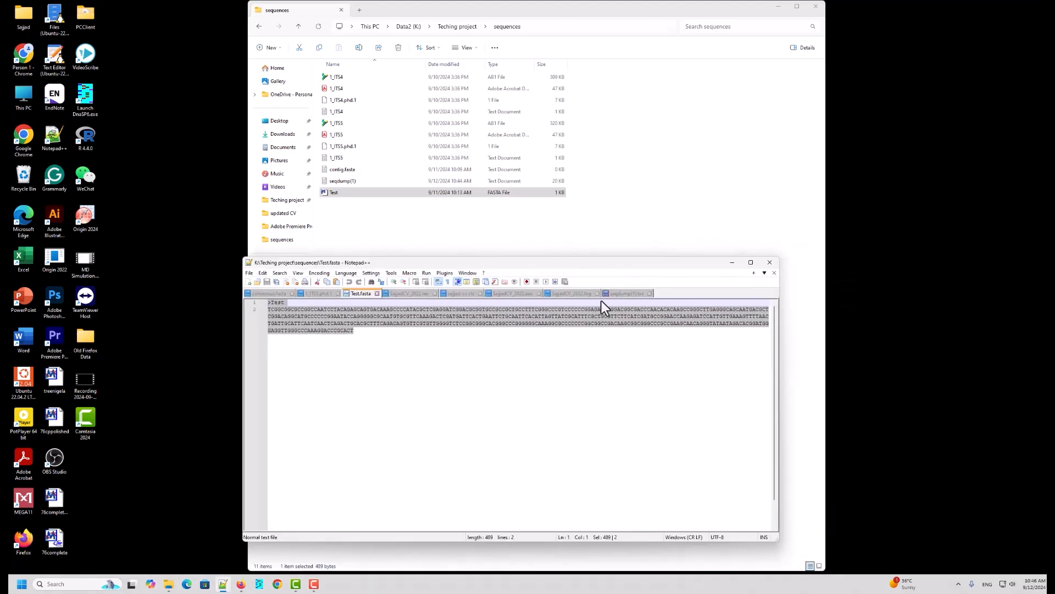
pyautogui.click(624, 293)
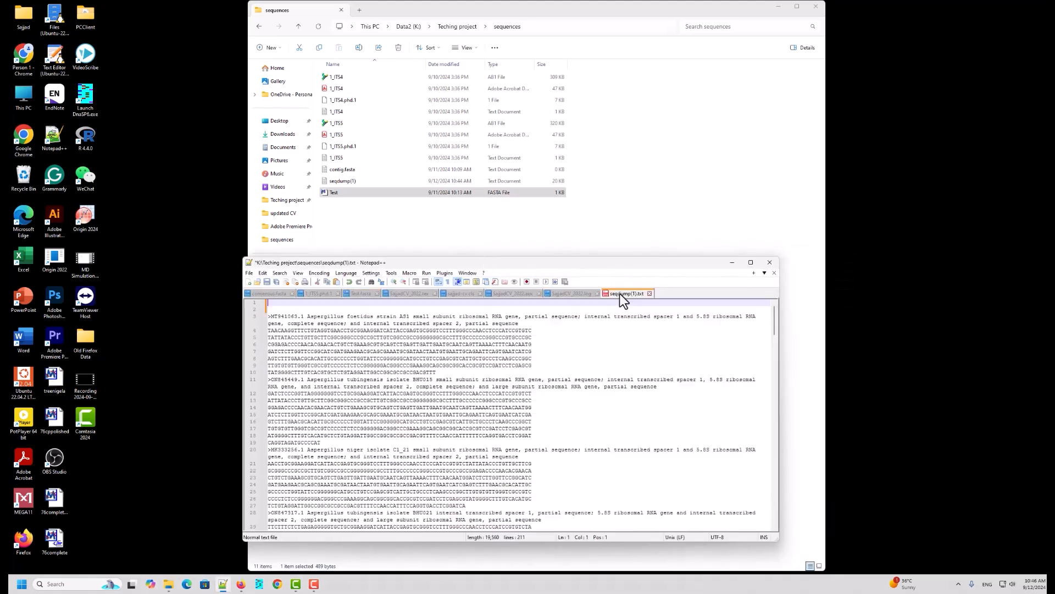
pyautogui.rightClick(270, 303)
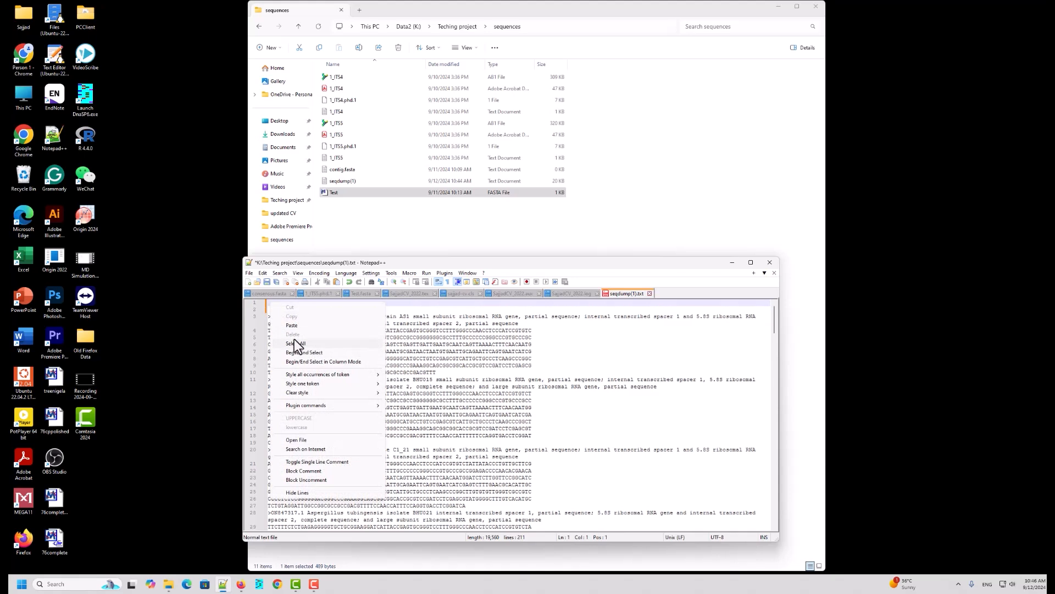
pyautogui.click(292, 326)
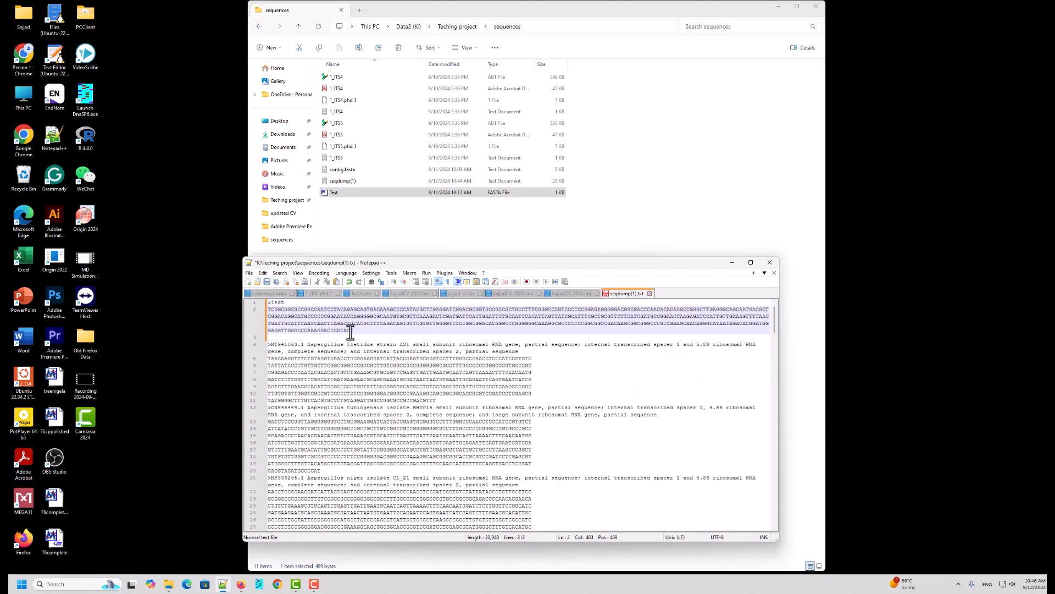
pyautogui.click(290, 337)
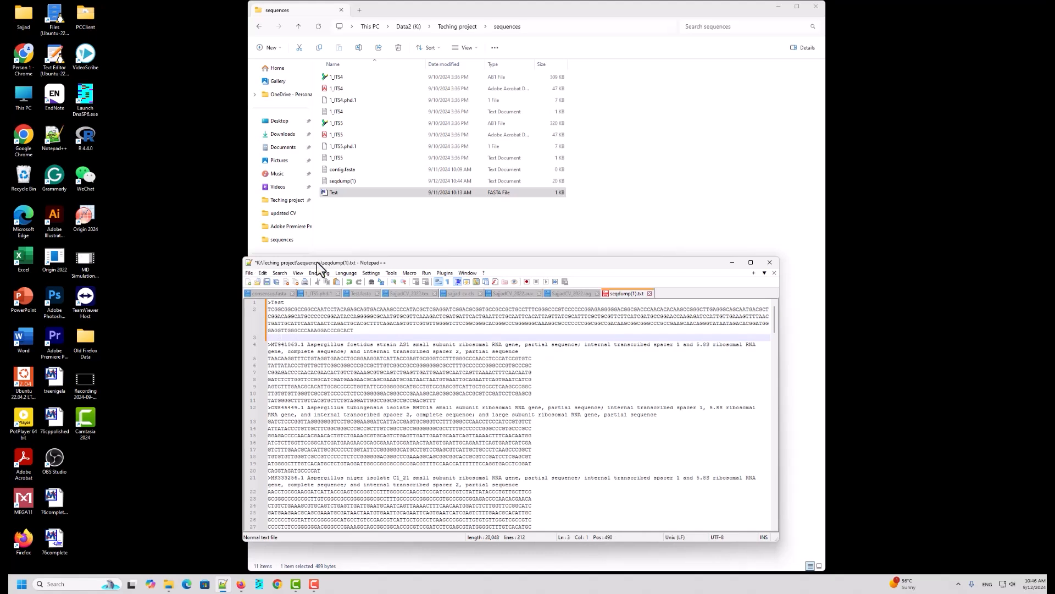
# Step: Save the edited seqdump(1) file as Tests.fasta with the file type set to All types
pyautogui.moveTo(444, 264); pyautogui.dragTo(483, 240)
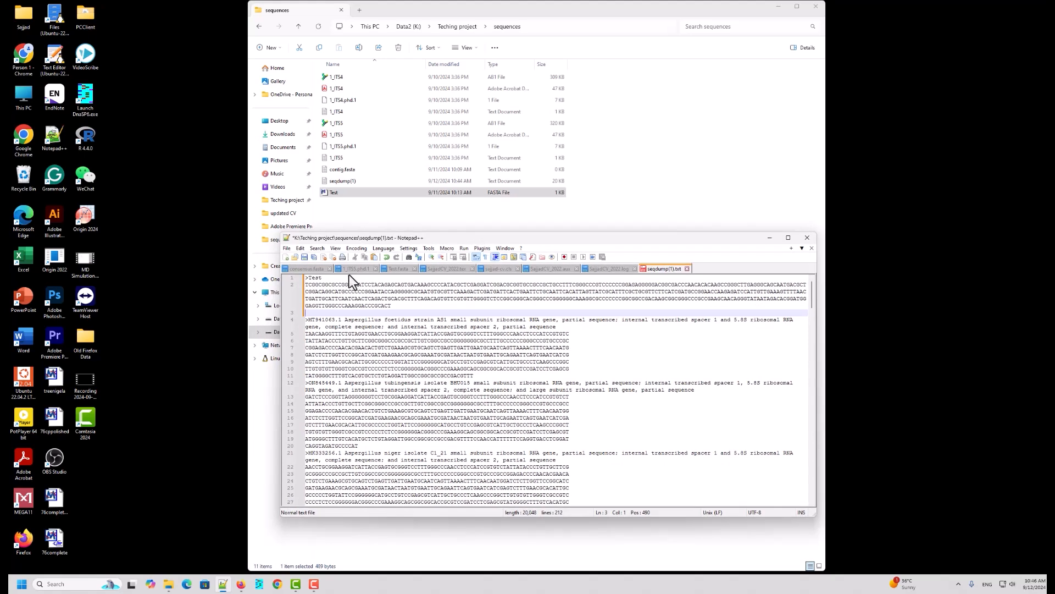
pyautogui.click(287, 248)
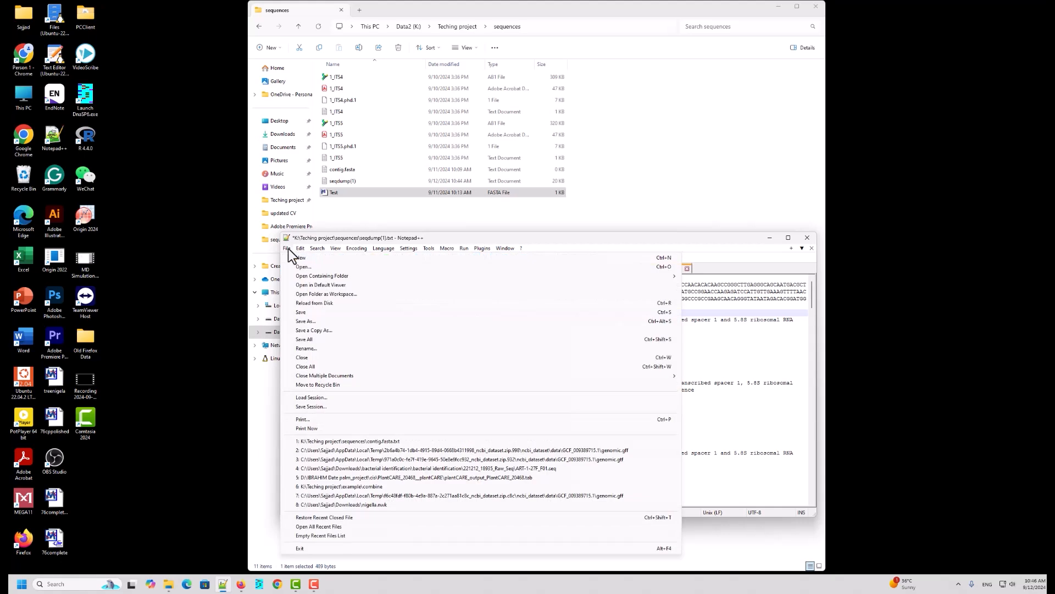
pyautogui.click(305, 321)
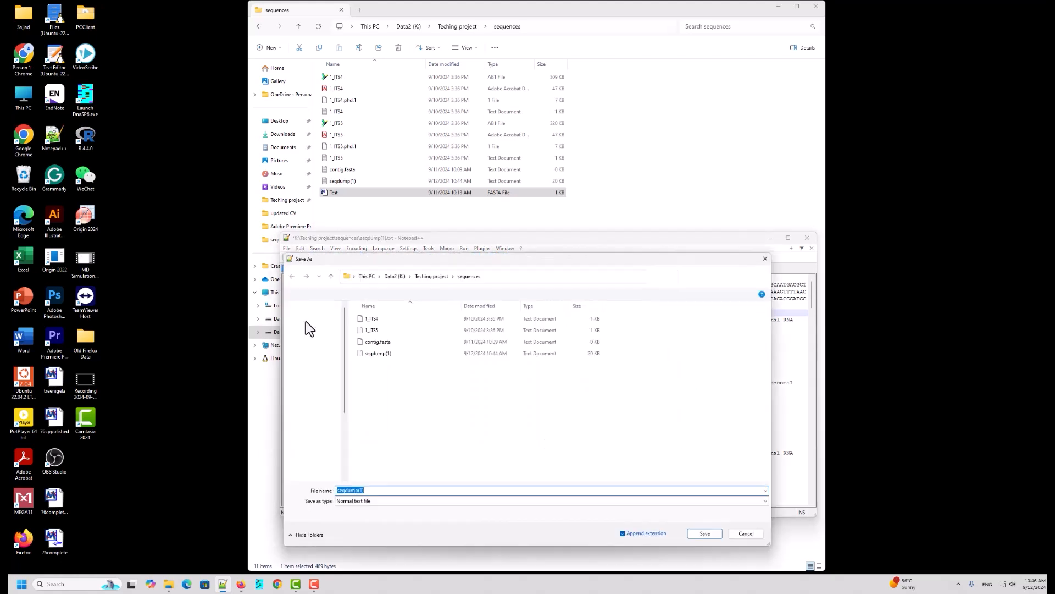
pyautogui.moveTo(482, 257); pyautogui.dragTo(515, 199)
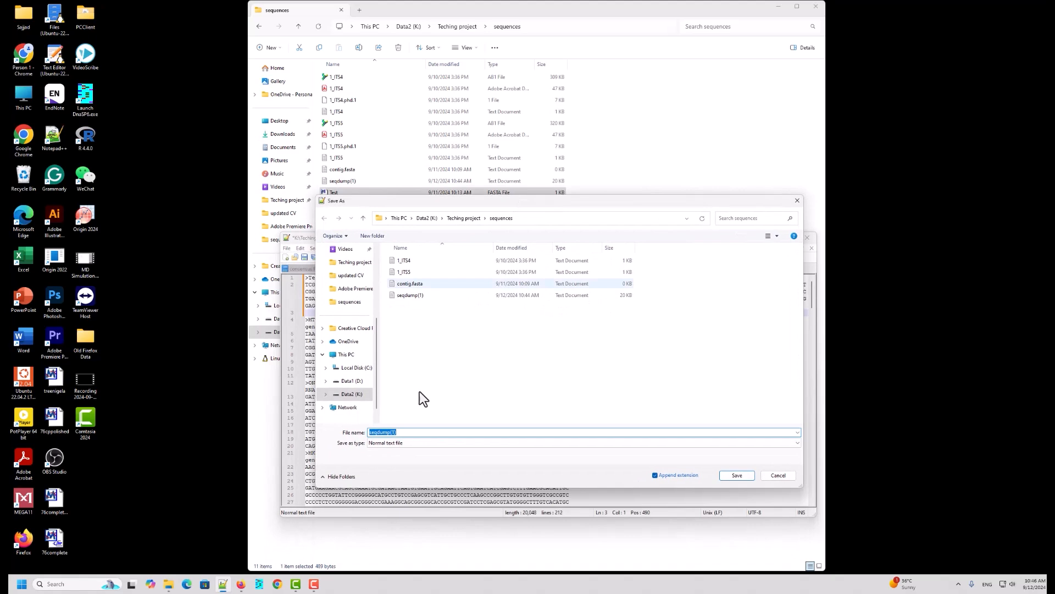
pyautogui.click(403, 442)
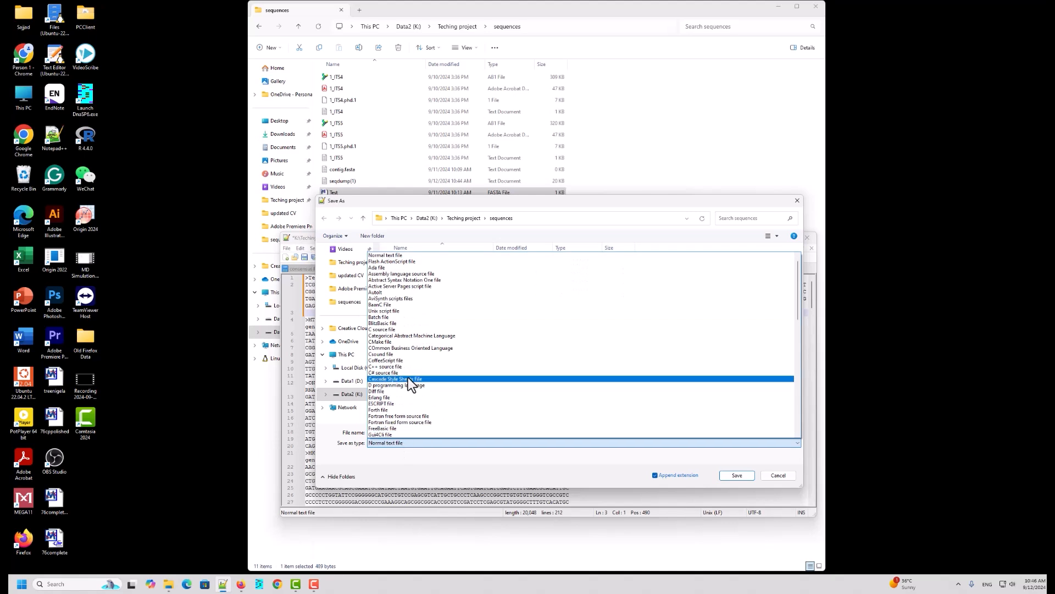
pyautogui.click(397, 256)
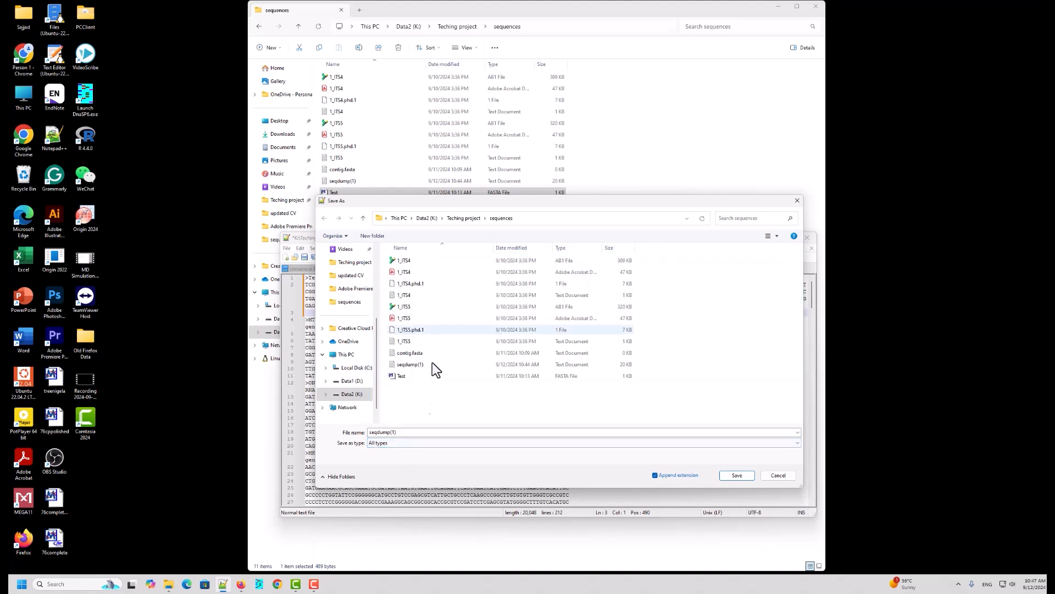
pyautogui.click(399, 432)
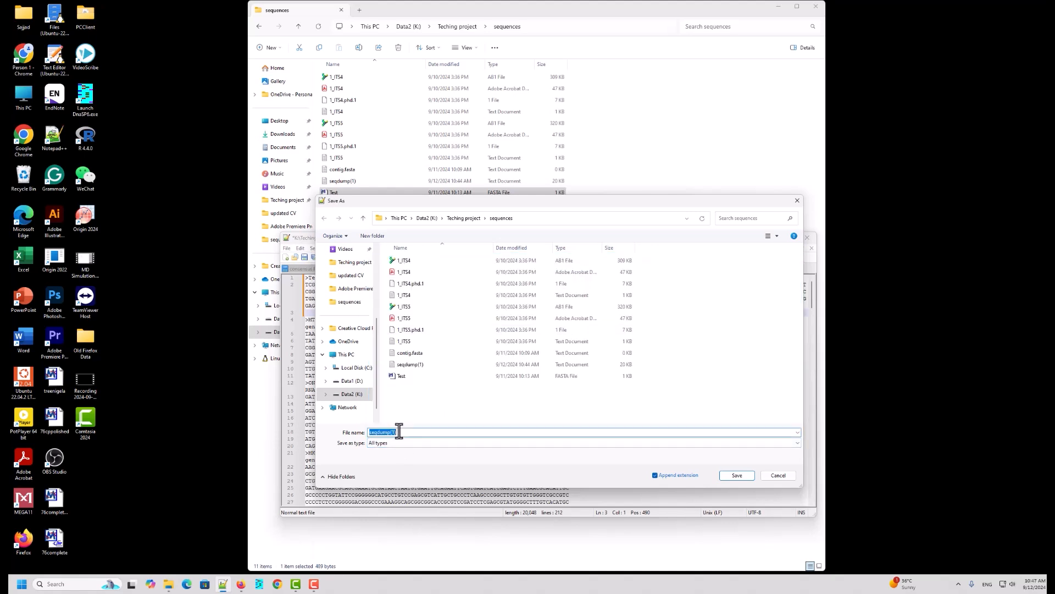
pyautogui.write('Te')
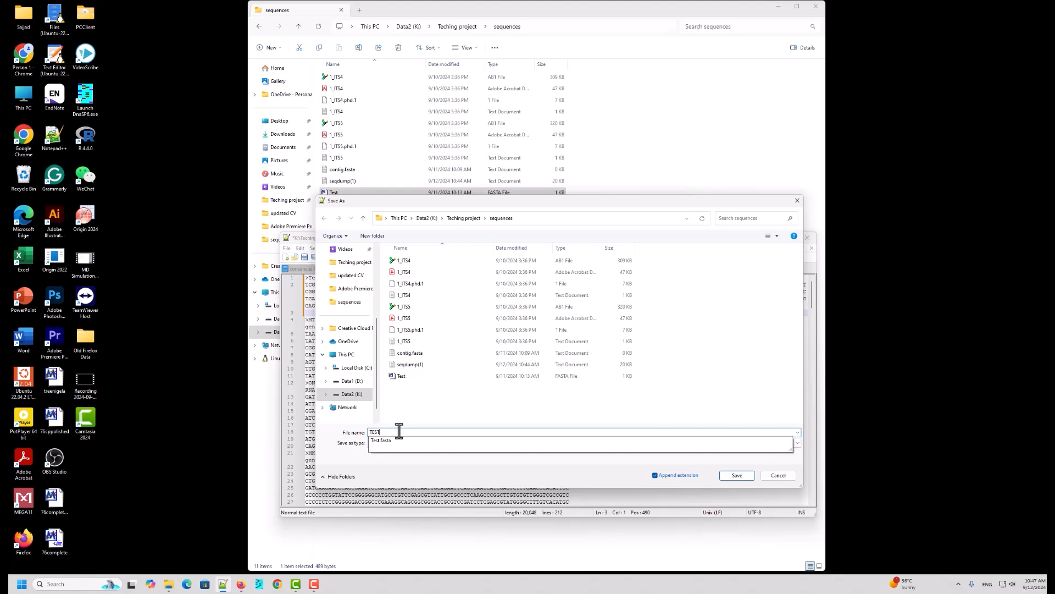
pyautogui.press('BackSpace')
pyautogui.write('ests.fasta')
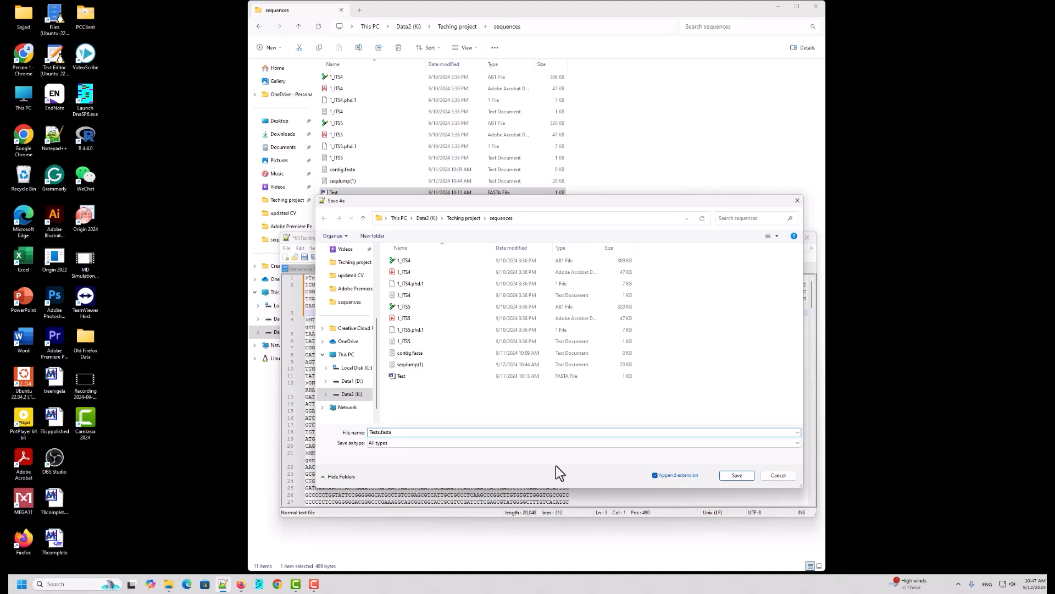
pyautogui.click(738, 476)
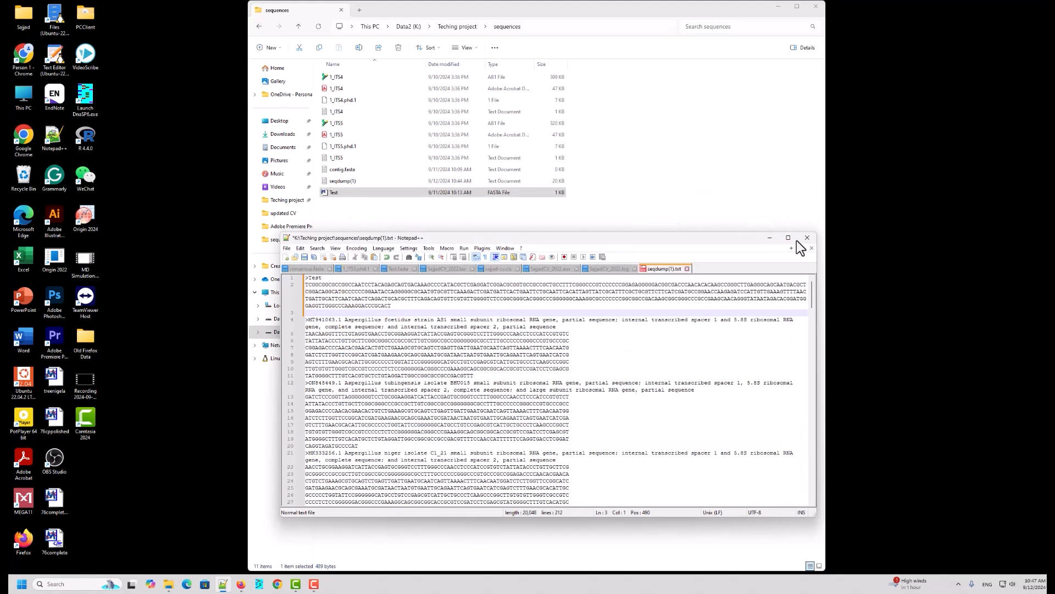
# Step: Close Notepad++ and open the new Tests.fasta file in Notepad++ from the sequences folder
pyautogui.click(769, 238)
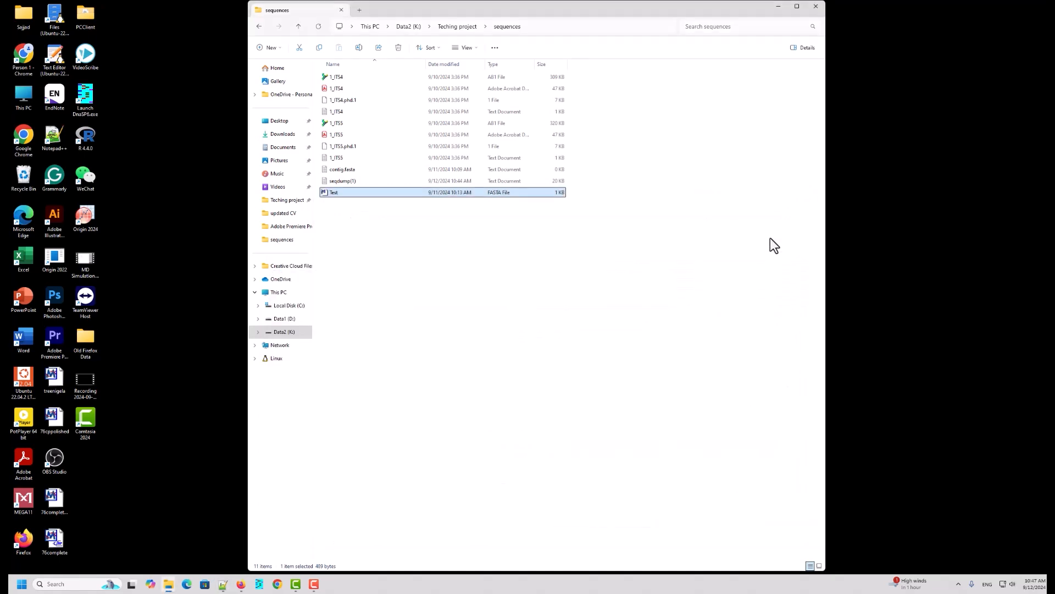
pyautogui.click(344, 207)
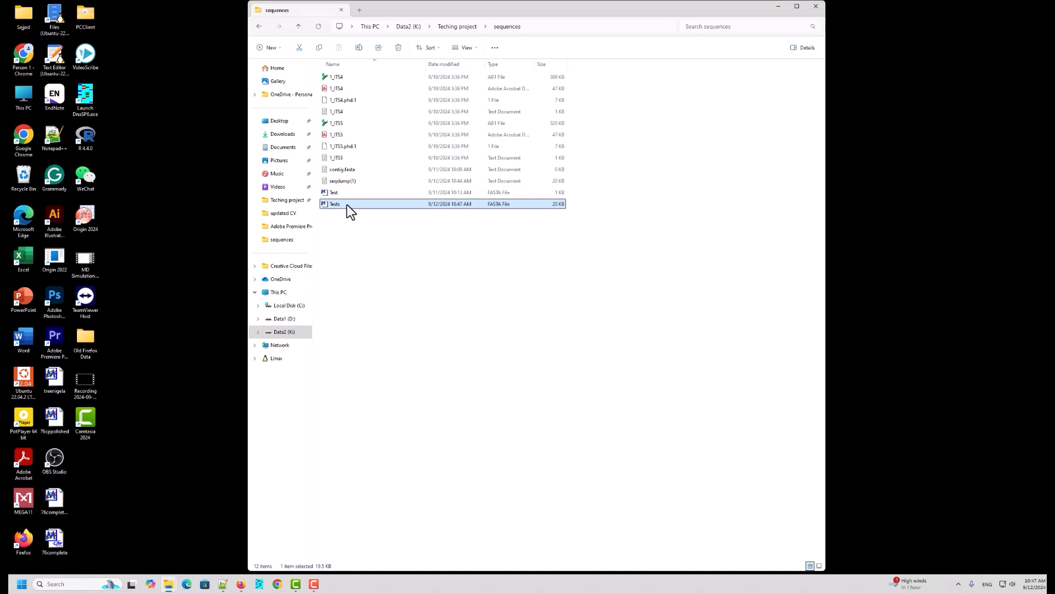
pyautogui.rightClick(348, 204)
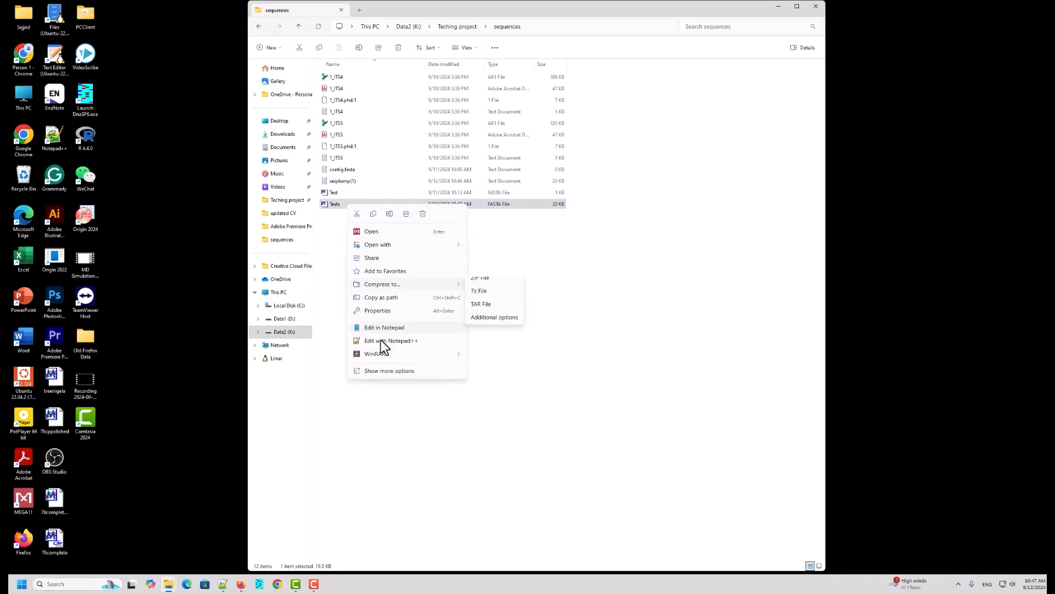
pyautogui.click(380, 340)
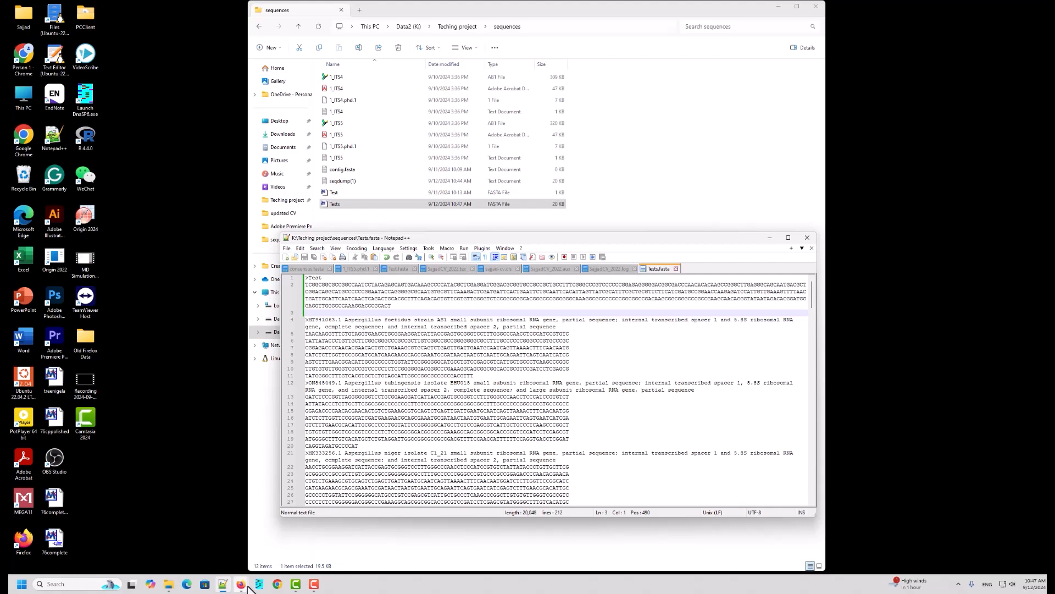
# Step: Switch to the BLAST results and copy the first hit's description, Aspergillus foetidus strain AS1 small subunit ribosomal RNA gene
pyautogui.moveTo(241, 584)
pyautogui.click(283, 545)
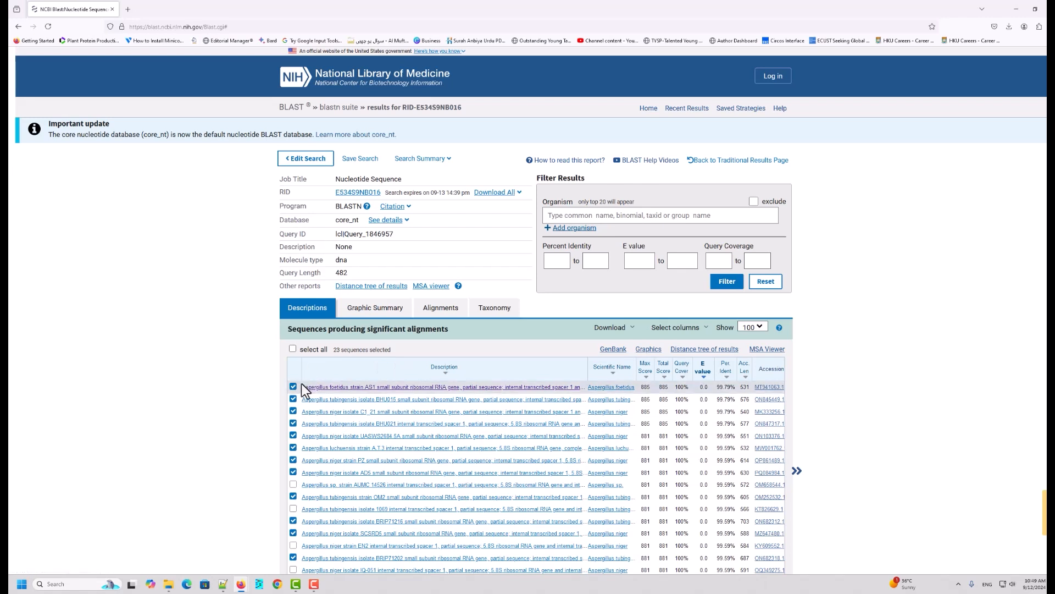
pyautogui.moveTo(302, 388); pyautogui.dragTo(459, 388)
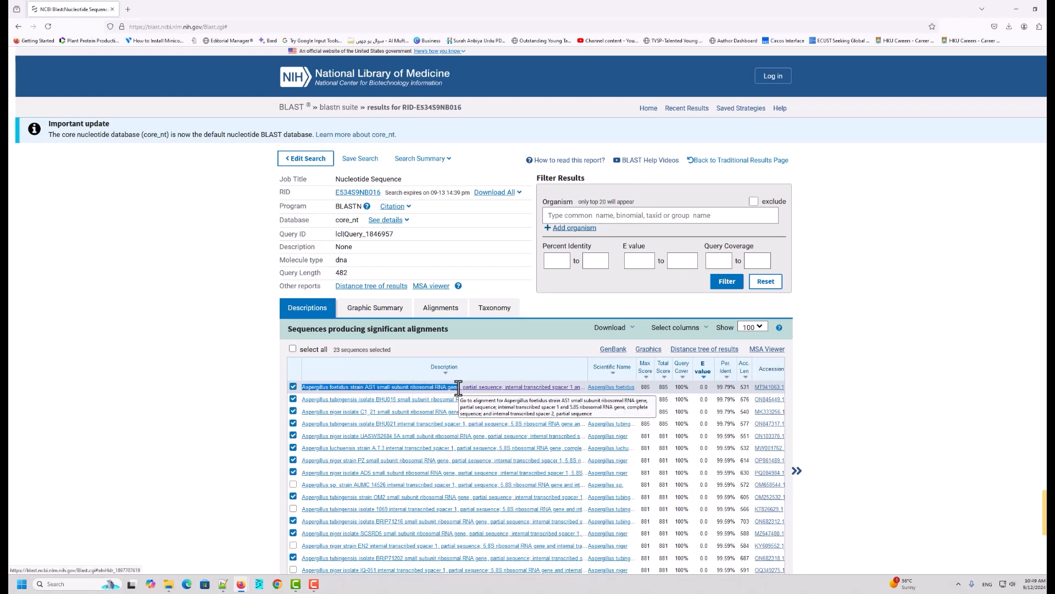
pyautogui.moveTo(458, 388); pyautogui.dragTo(572, 388)
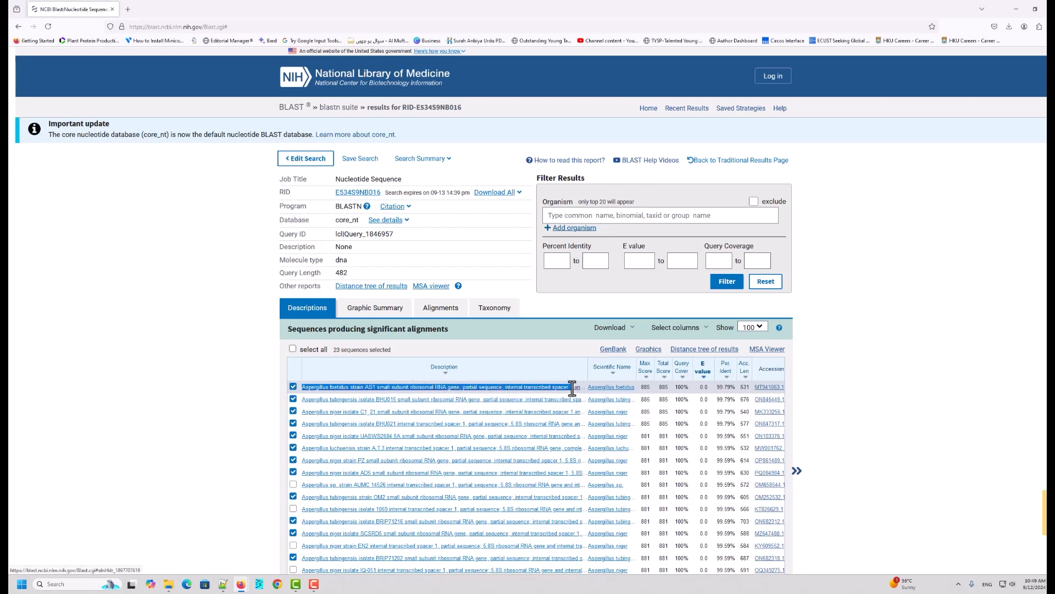
pyautogui.rightClick(551, 390)
pyautogui.click(574, 504)
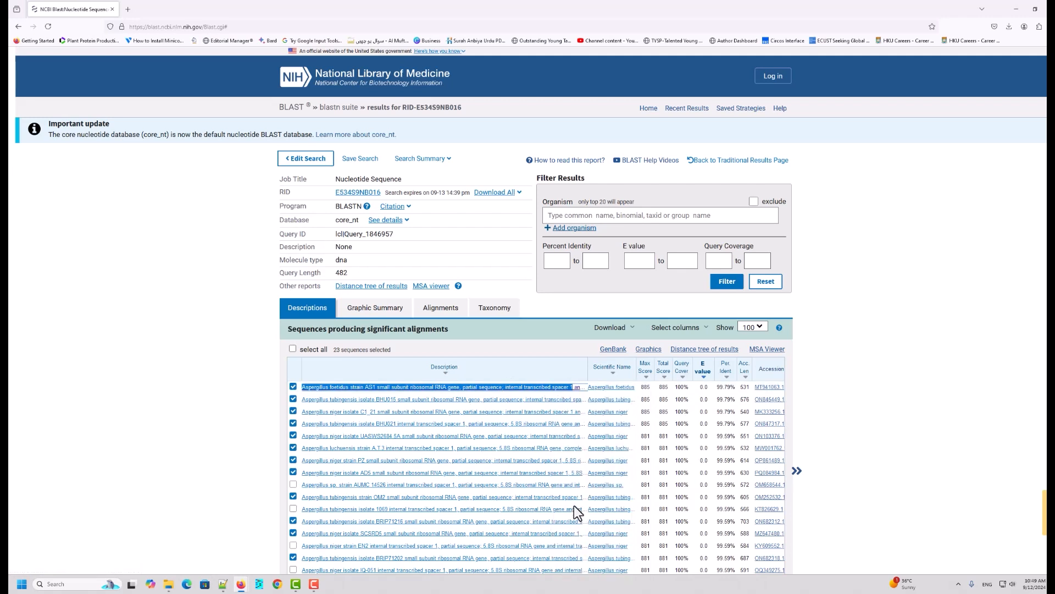
# Step: Open a new browser tab and go to the NCBI homepage by entering ncbi
pyautogui.click(128, 9)
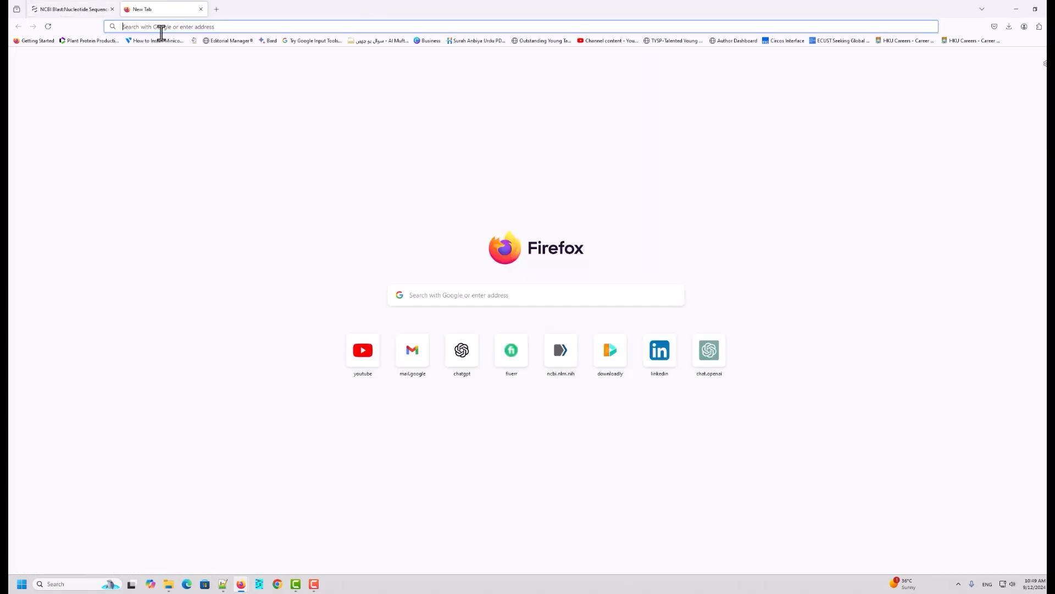
pyautogui.click(159, 26)
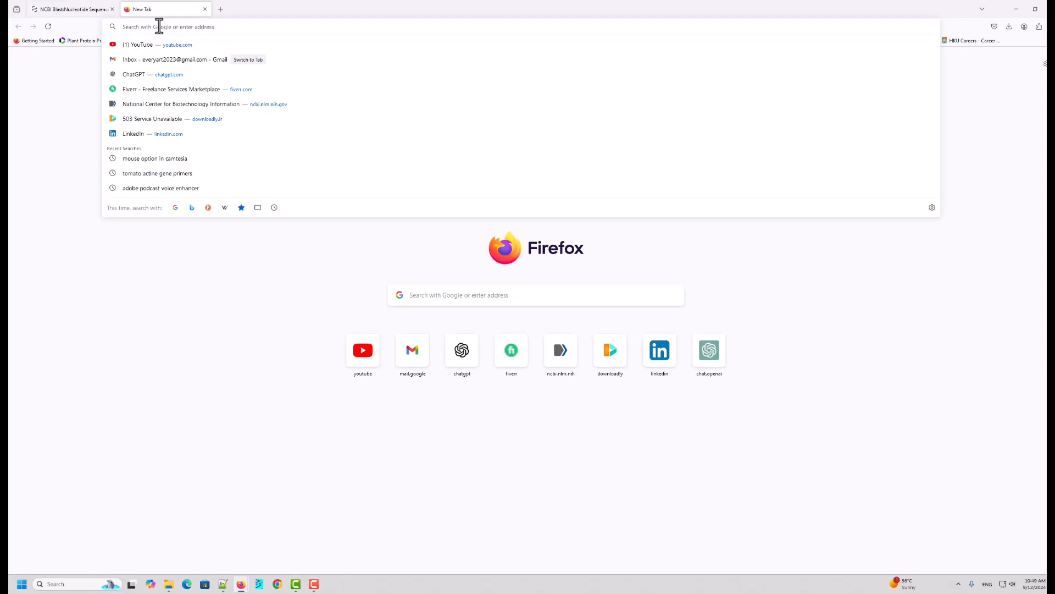
pyautogui.write('ncbi.nlm.nih.gov')
pyautogui.press('Return')
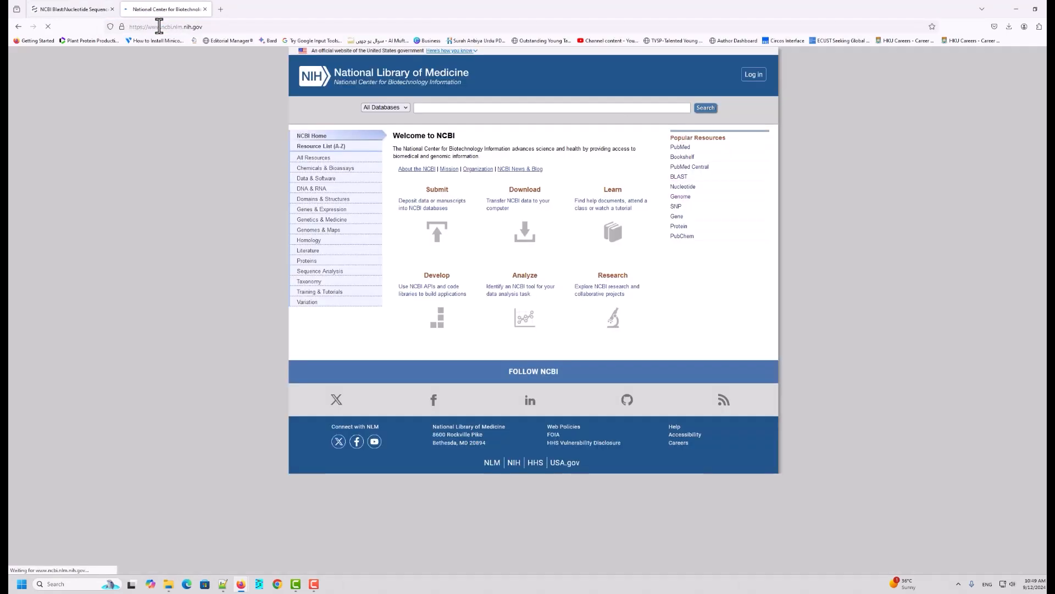
# Step: Paste the copied description into the NCBI search, delete "strain AS1" from it, and search all databases
pyautogui.rightClick(423, 108)
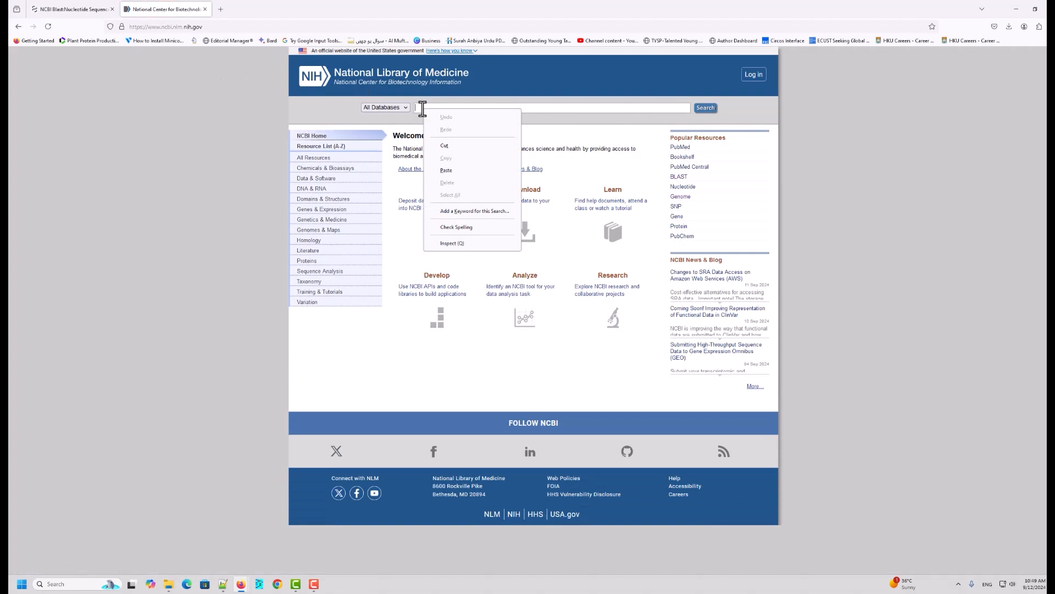
pyautogui.click(447, 170)
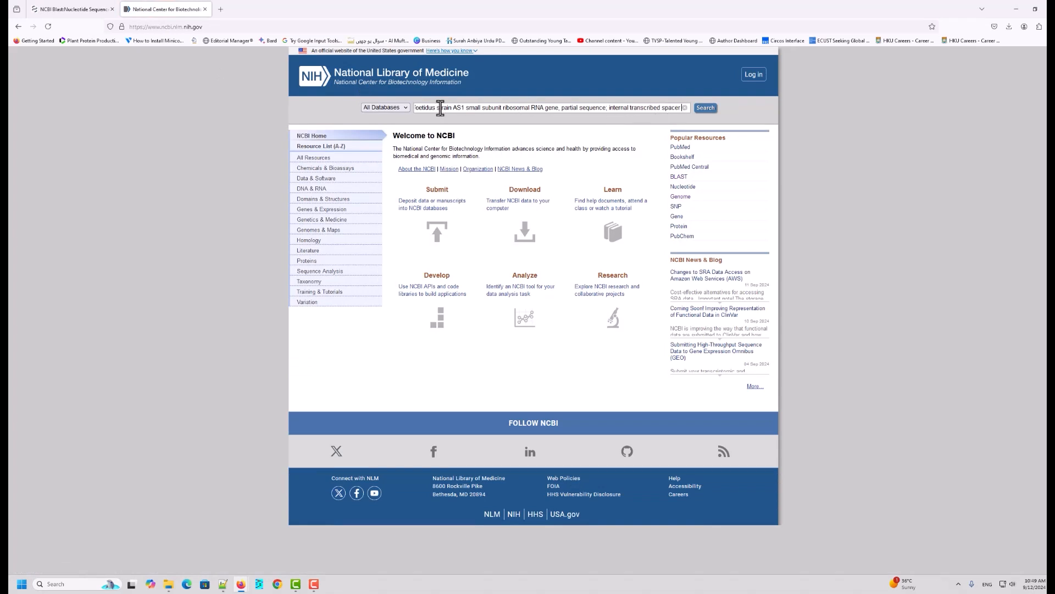
pyautogui.moveTo(437, 107); pyautogui.dragTo(361, 108)
pyautogui.click(481, 108)
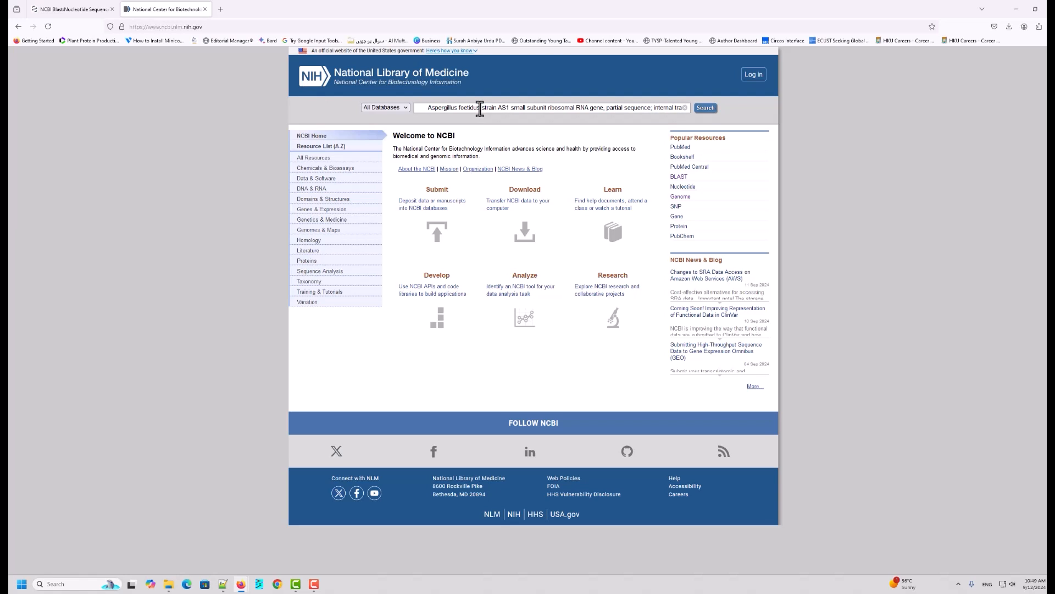
pyautogui.moveTo(480, 109); pyautogui.dragTo(508, 109)
pyautogui.press('BackSpace')
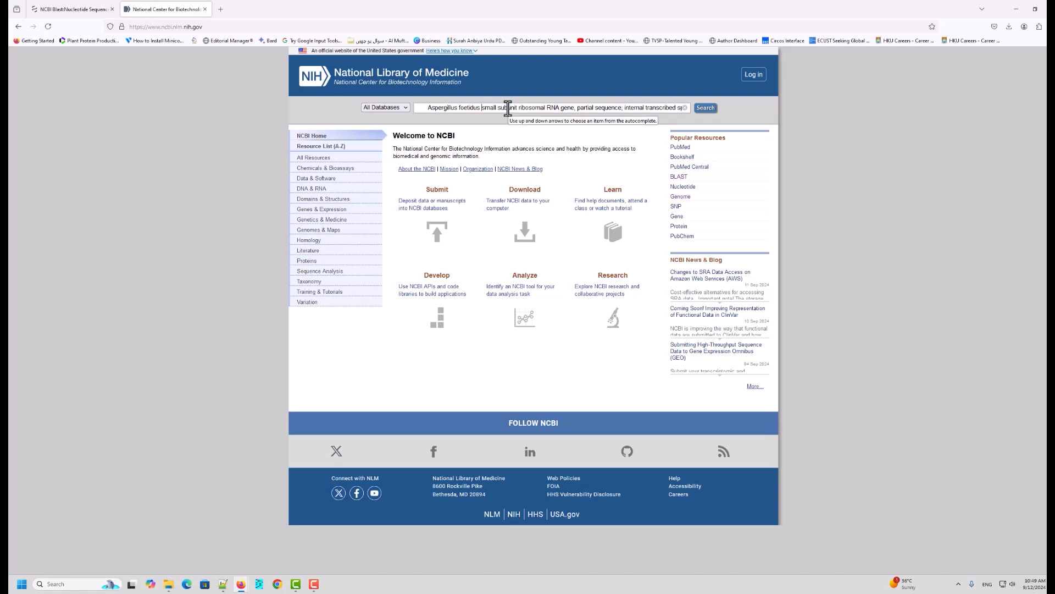
pyautogui.click(708, 109)
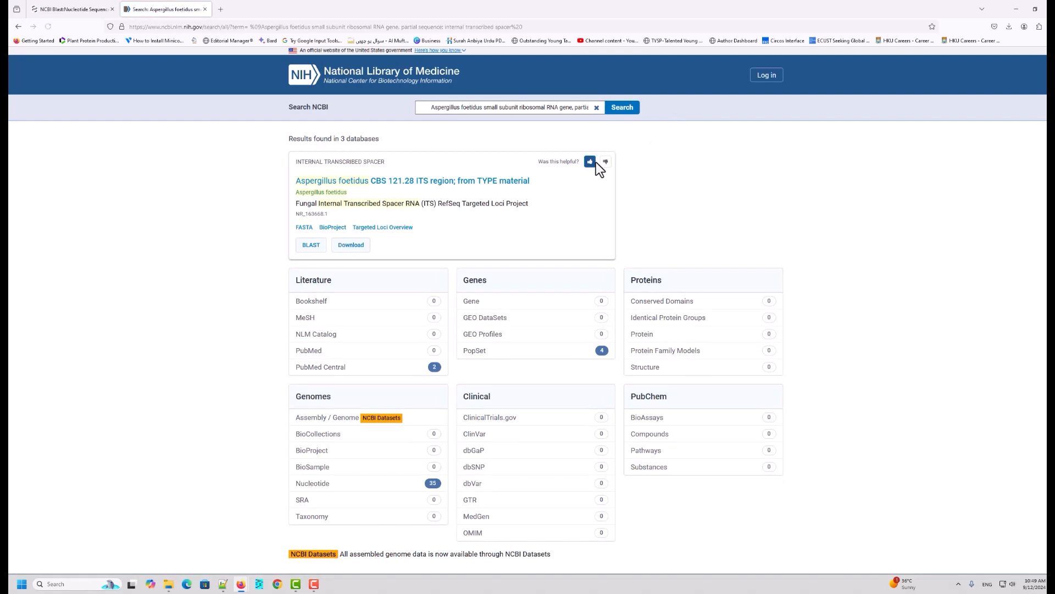
# Step: Open the Nucleotide database results for the Aspergillus foetidus search
pyautogui.scroll(-2, 395, 484)
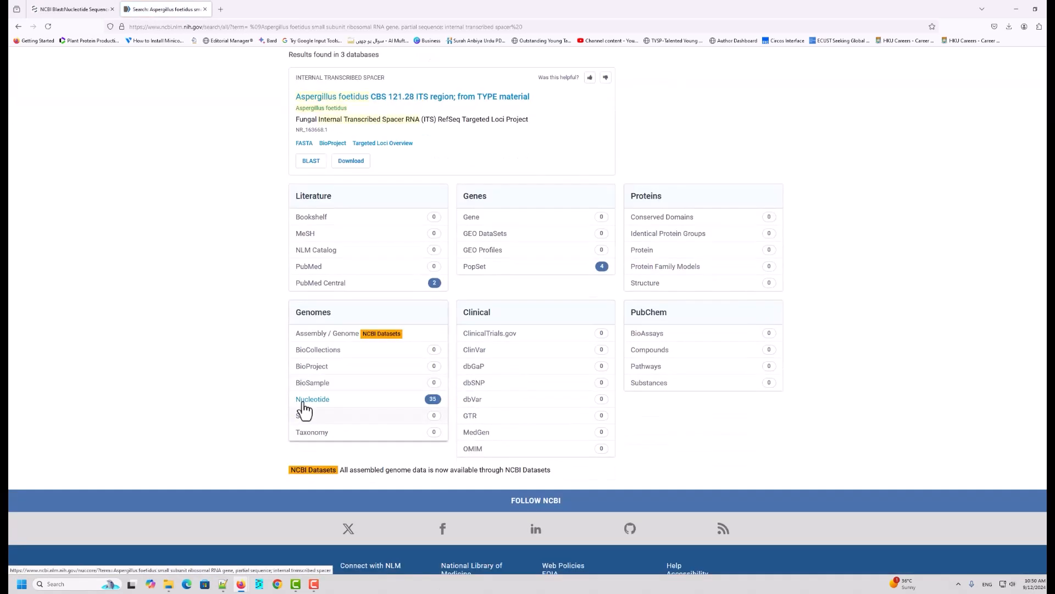
pyautogui.scroll(-1, 315, 411)
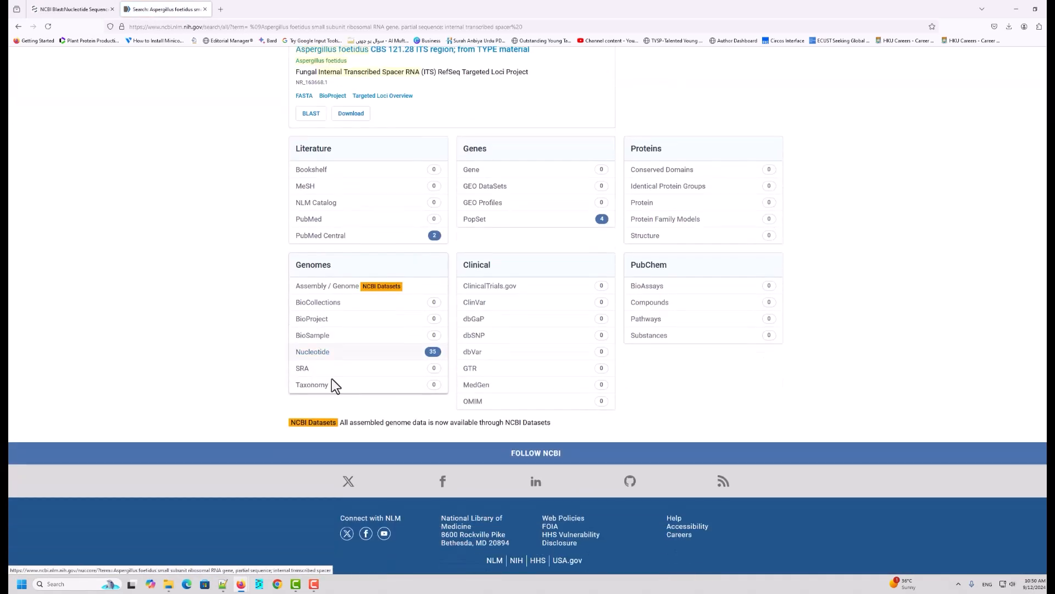
pyautogui.click(317, 354)
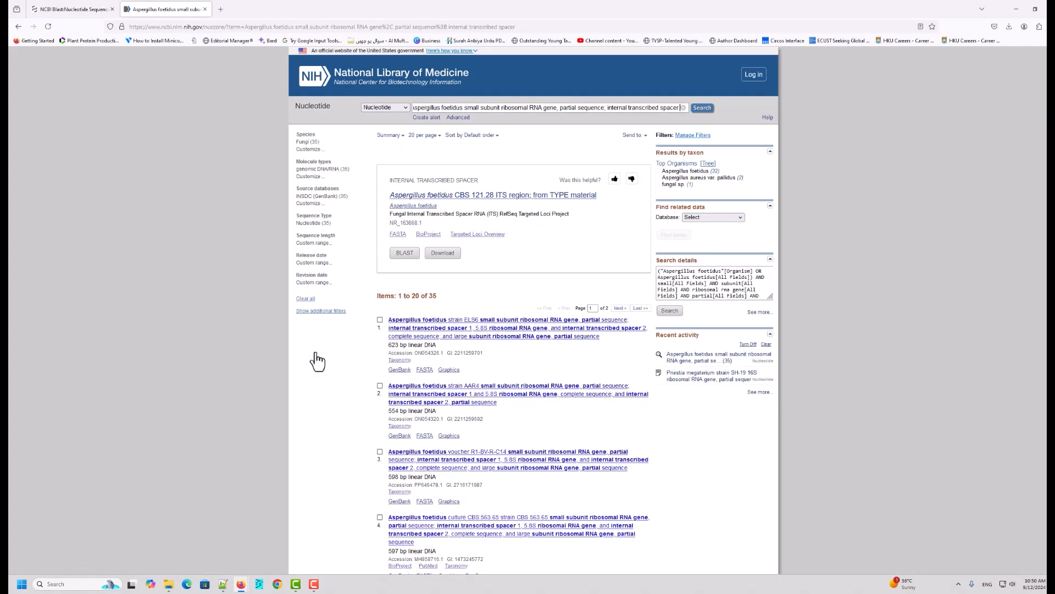
# Step: Open the FASTA view of the first nucleotide result, Aspergillus foetidus strain EL56, in a new tab
pyautogui.scroll(-3, 547, 313)
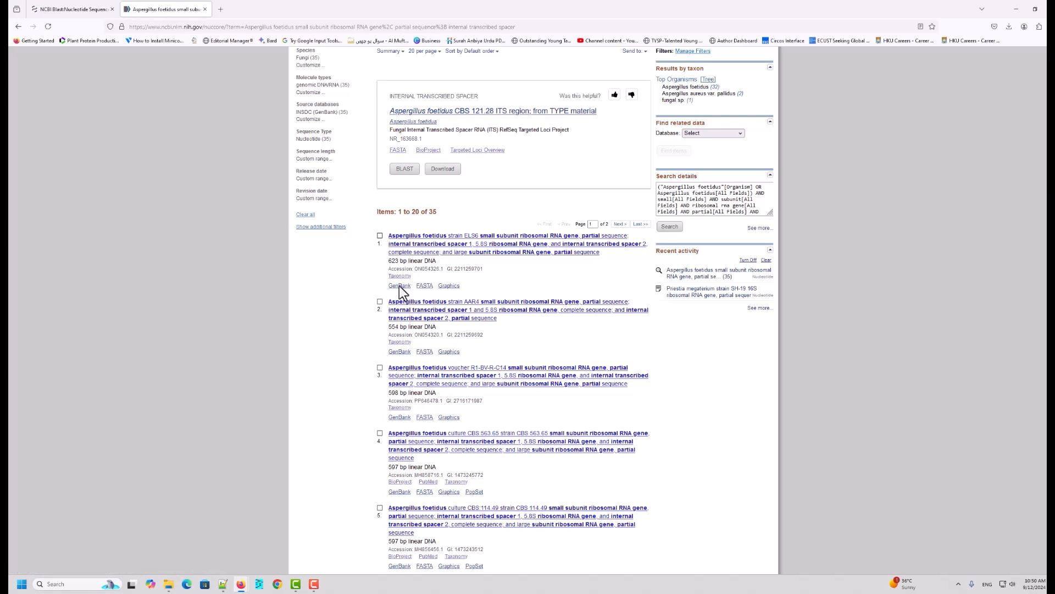
pyautogui.scroll(-20, 480, 382)
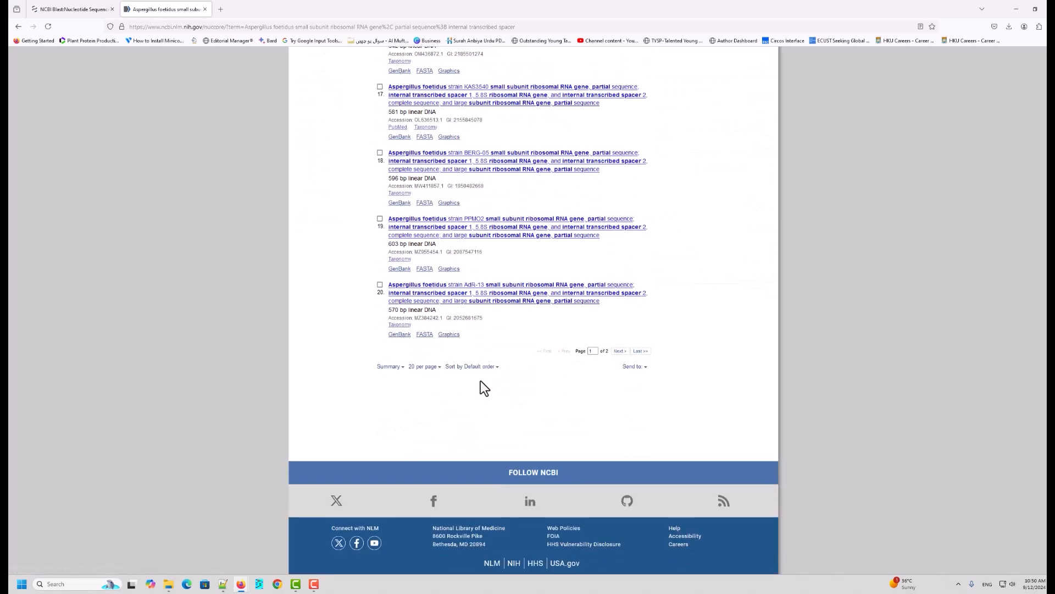
pyautogui.scroll(20, 481, 381)
pyautogui.scroll(3, 480, 380)
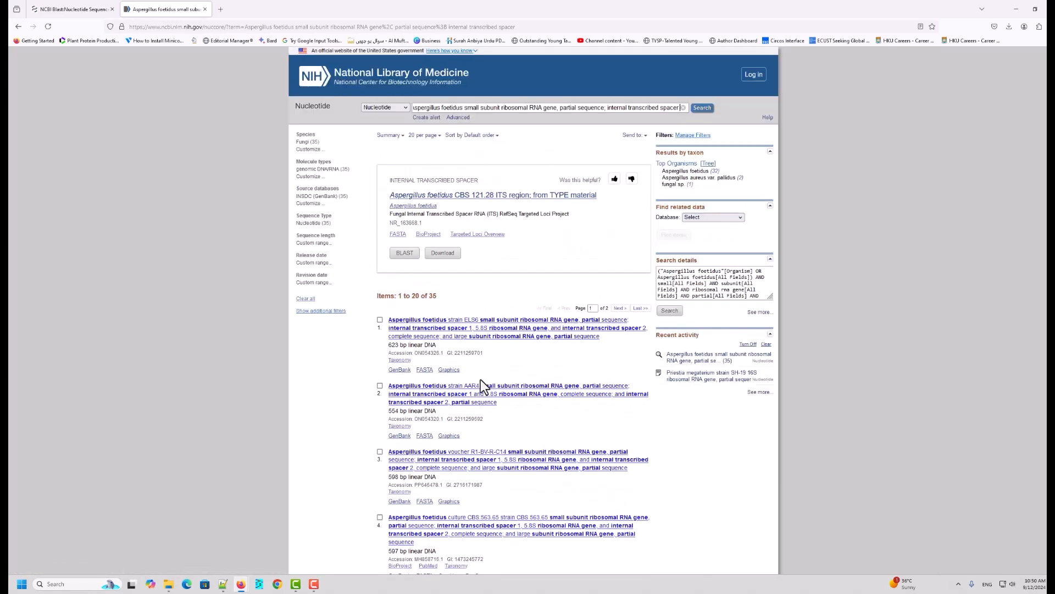
pyautogui.scroll(-1, 480, 379)
pyautogui.scroll(-2, 468, 257)
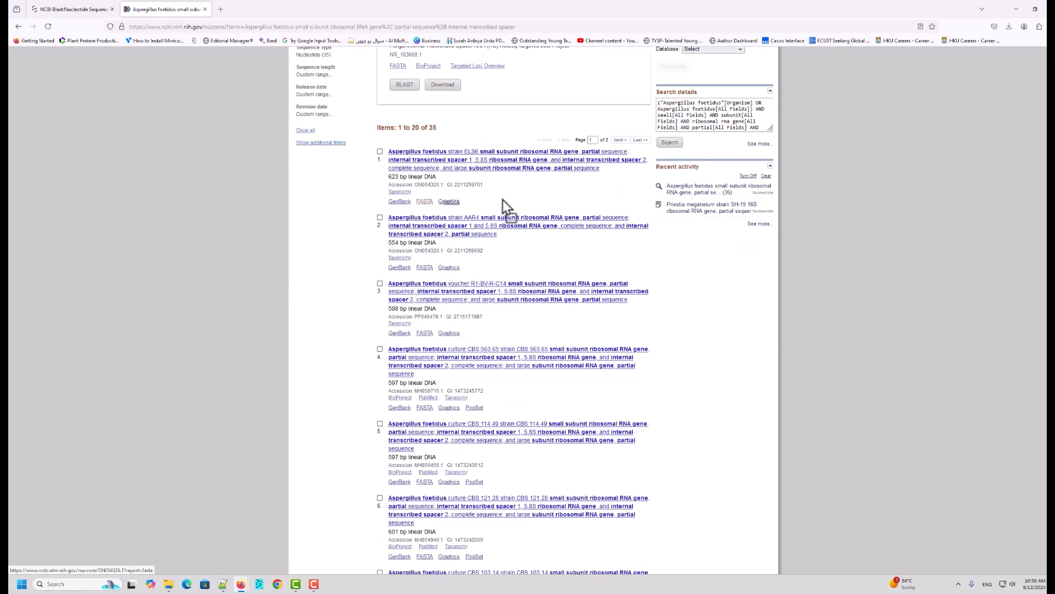
pyautogui.rightClick(424, 201)
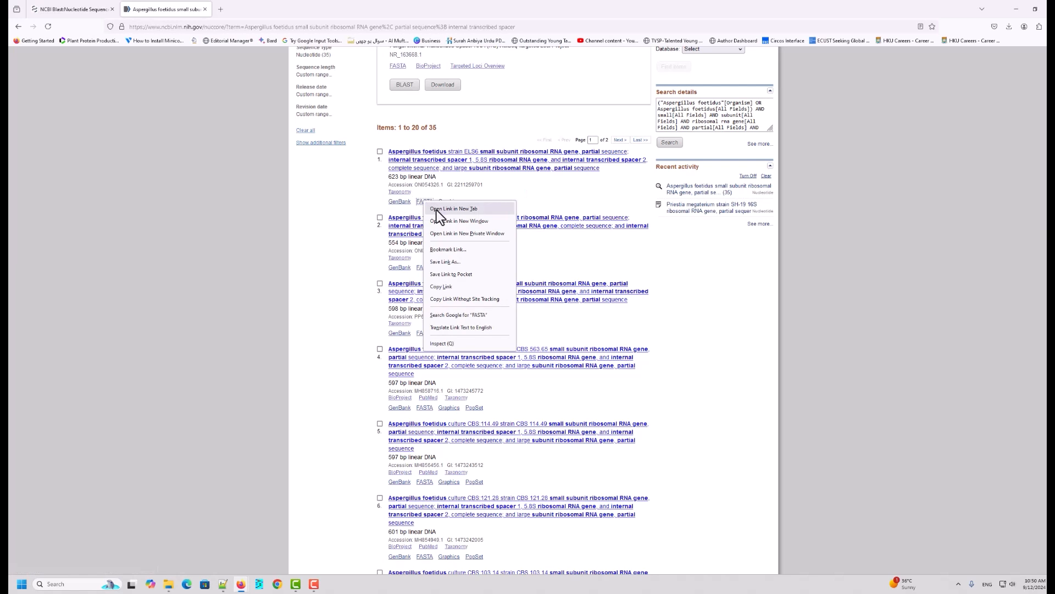
pyautogui.click(440, 209)
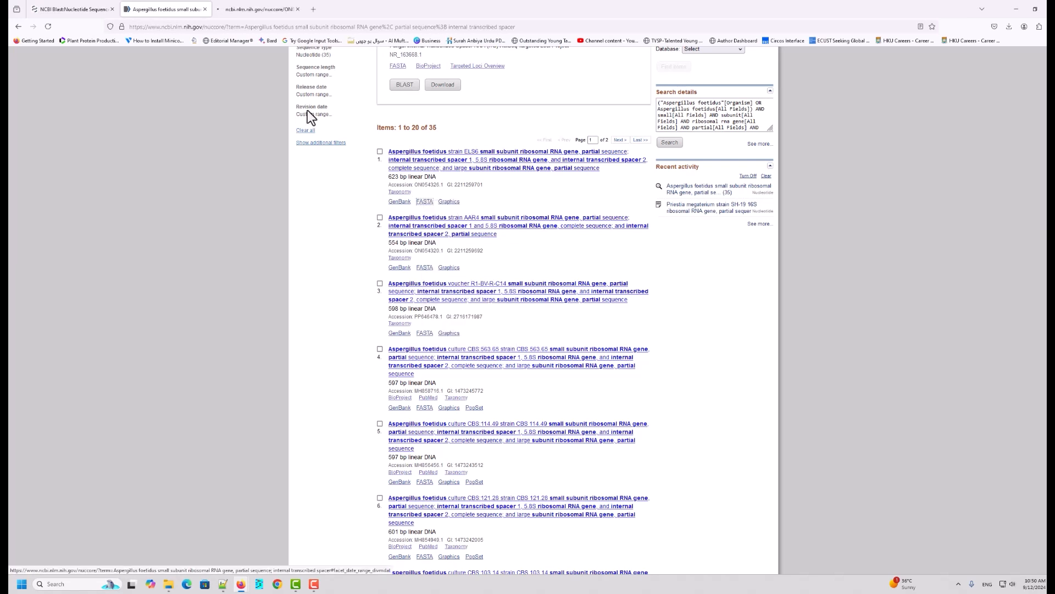
# Step: Open the FASTA views of the second, third and fourth Aspergillus foetidus nucleotide results in new tabs
pyautogui.rightClick(427, 270)
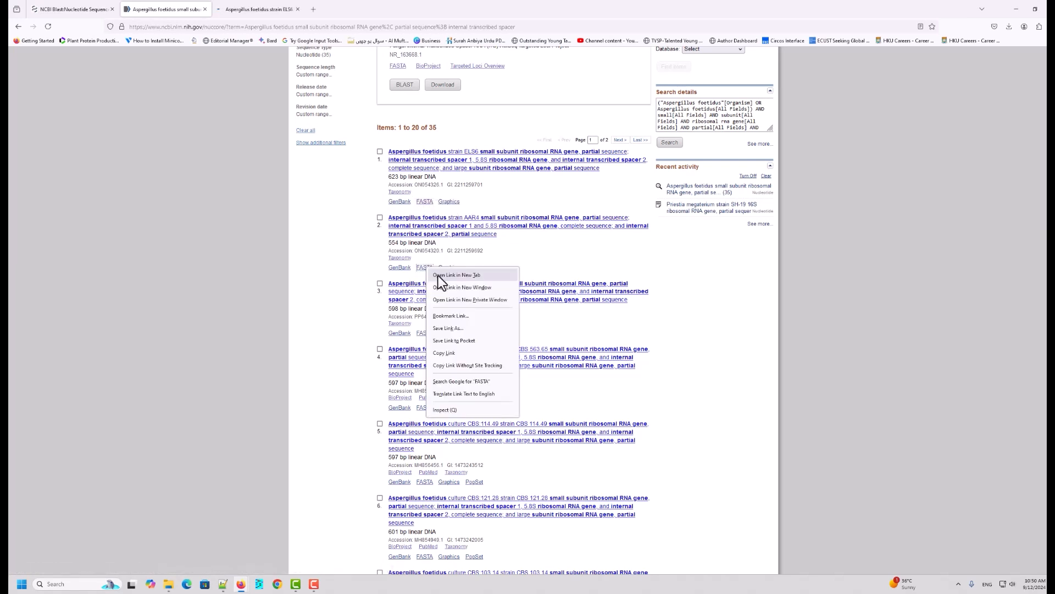
pyautogui.click(436, 274)
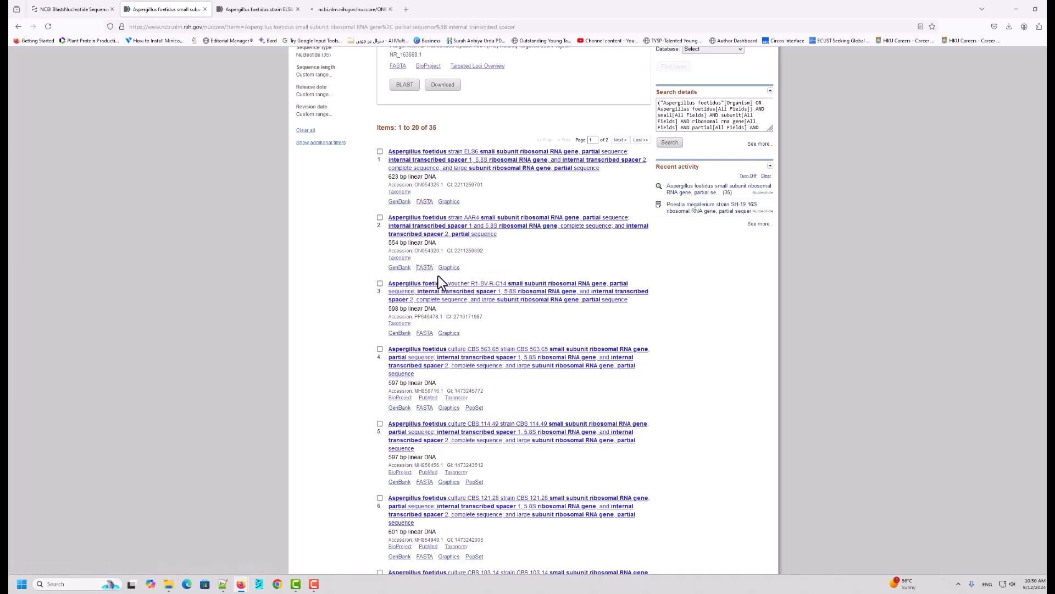
pyautogui.rightClick(427, 335)
pyautogui.click(443, 340)
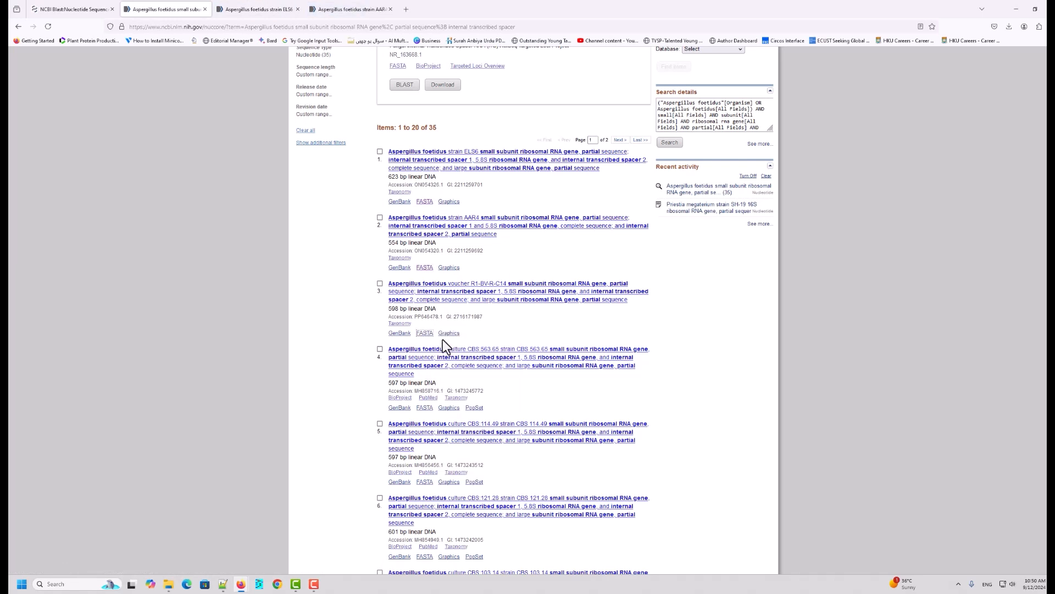
pyautogui.rightClick(427, 411)
pyautogui.click(443, 416)
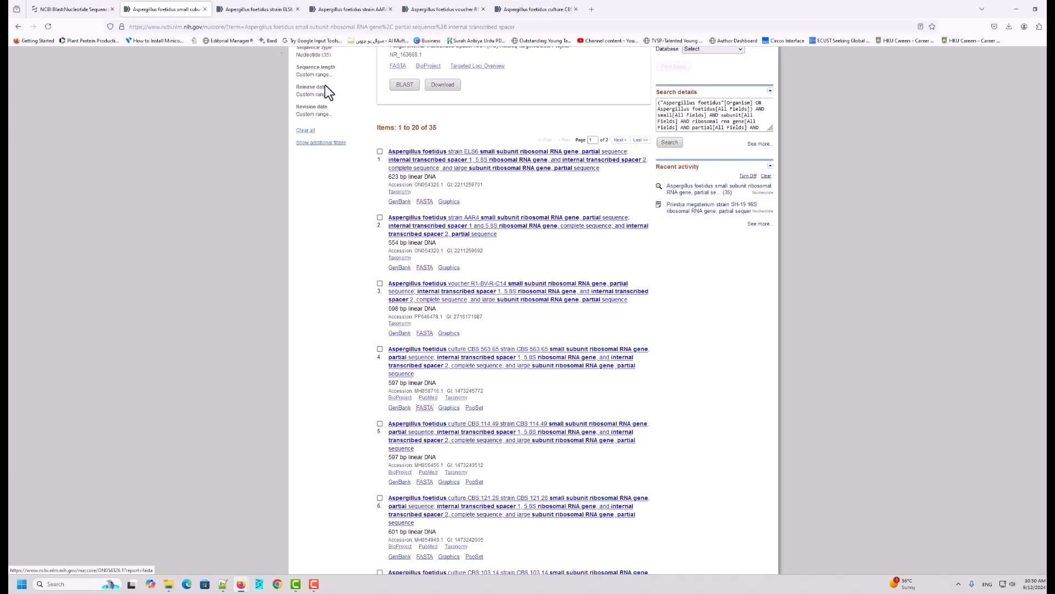
# Step: Download the strain EL56 sequence as a FASTA format file
pyautogui.click(242, 8)
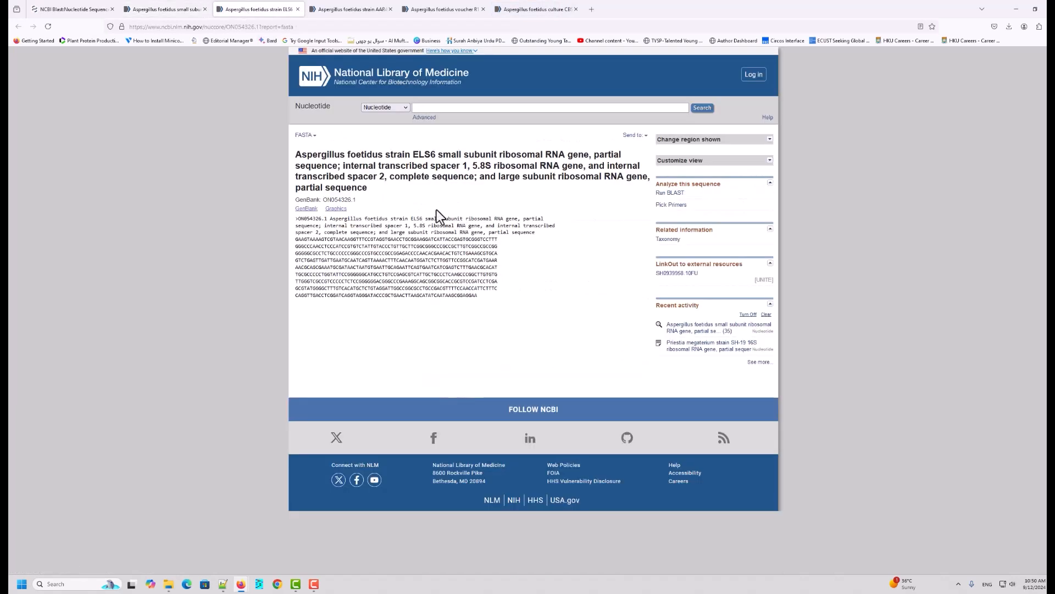
pyautogui.click(647, 137)
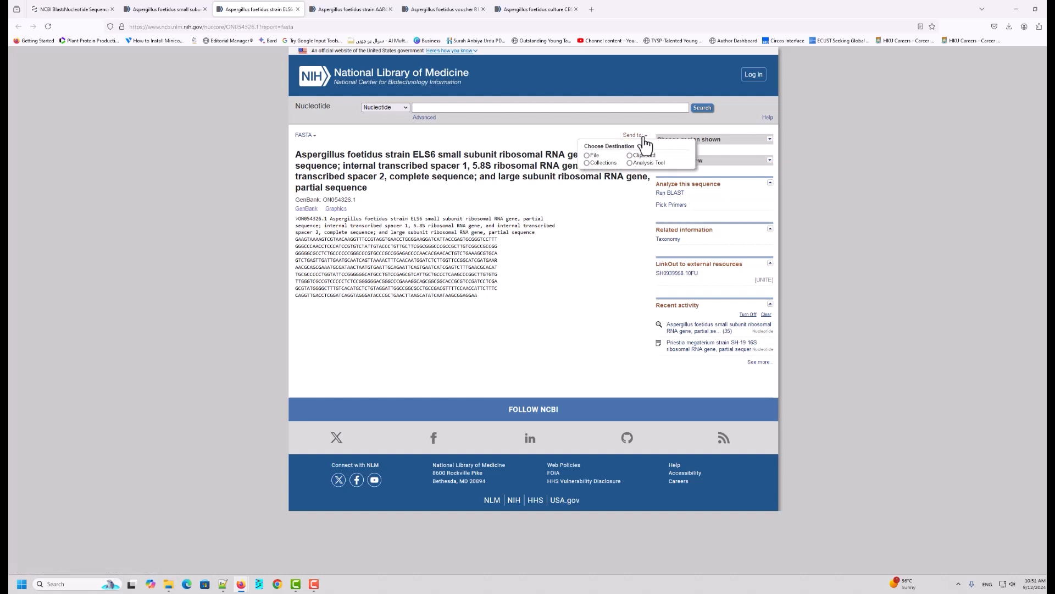
pyautogui.click(645, 137)
pyautogui.click(646, 137)
pyautogui.click(587, 156)
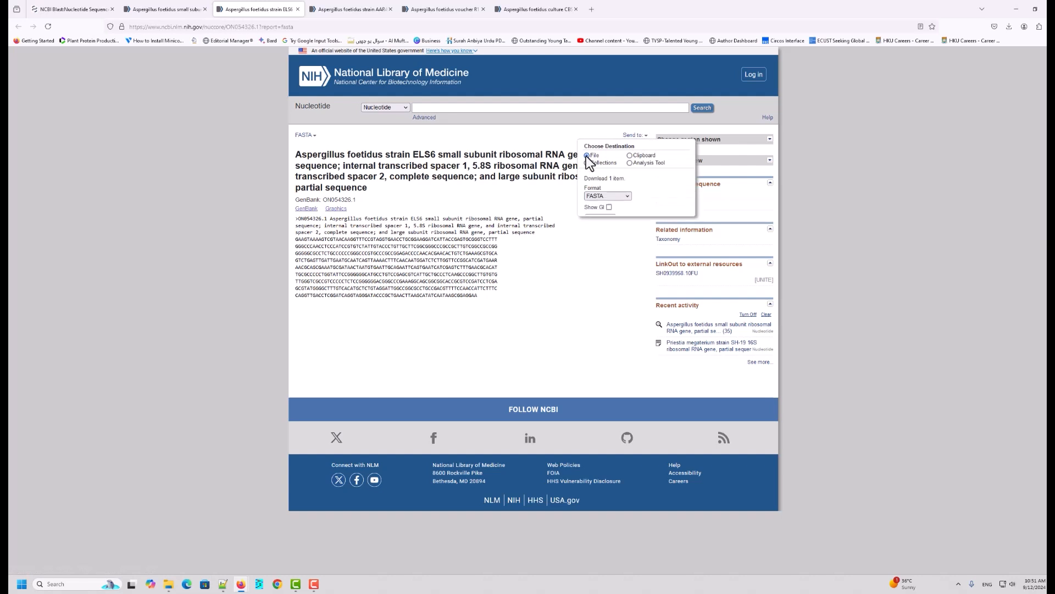
pyautogui.click(626, 197)
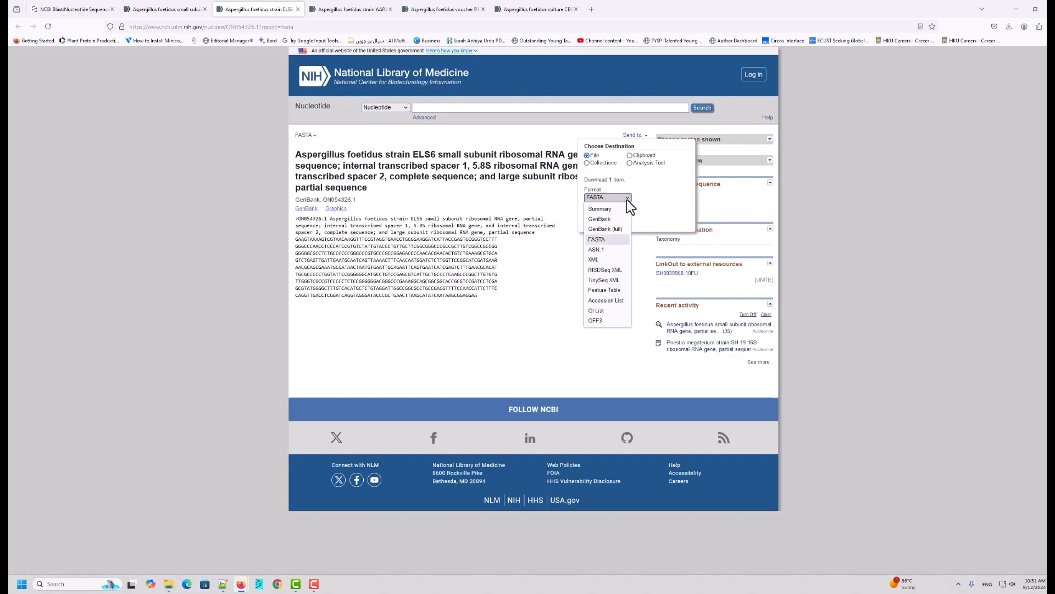
pyautogui.click(612, 239)
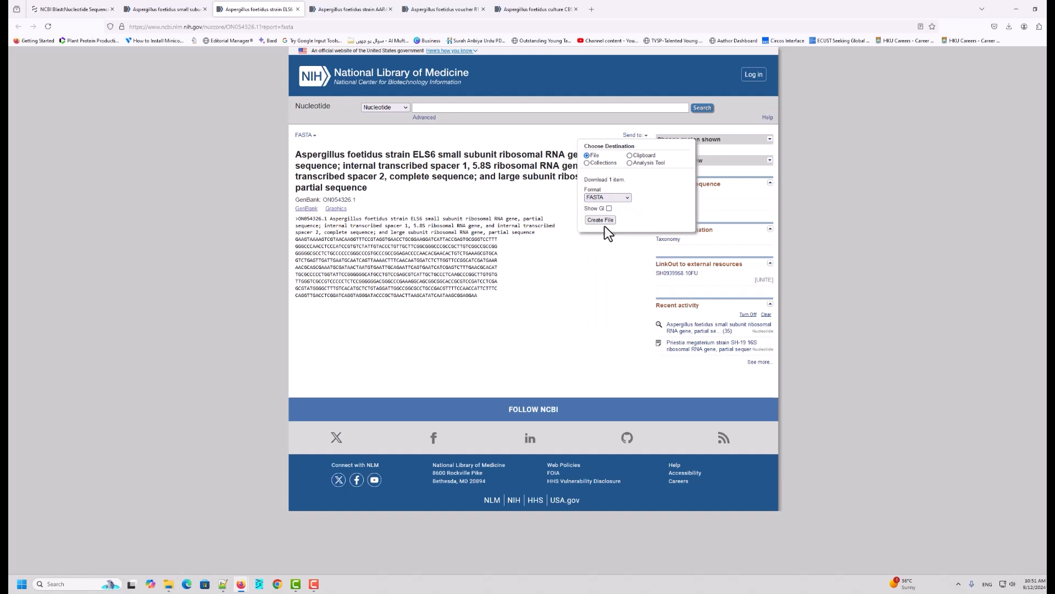
pyautogui.click(605, 223)
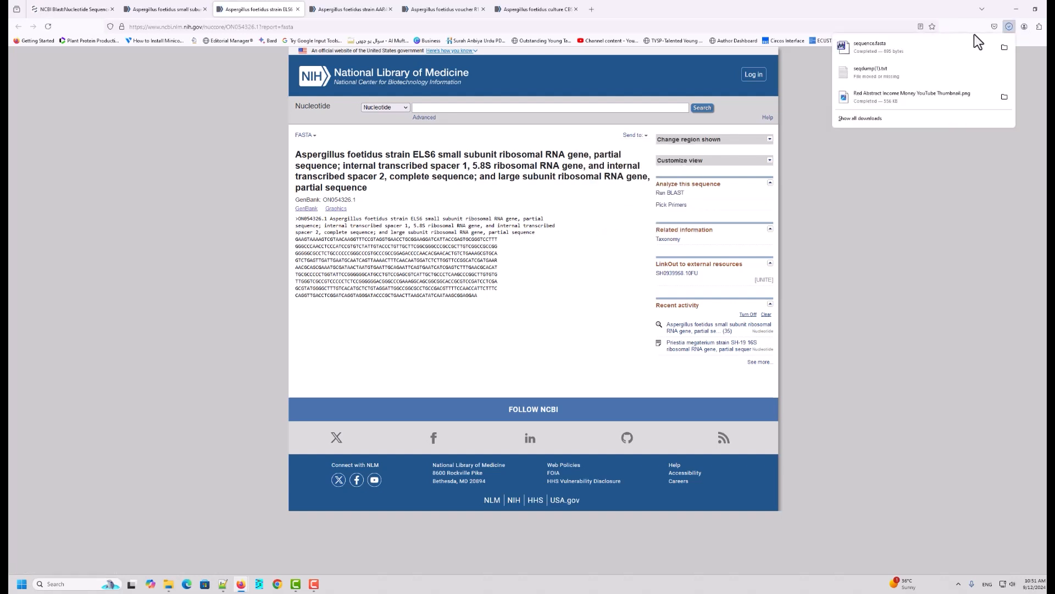
# Step: Move the downloaded sequence file from Downloads into the Teching project sequences folder
pyautogui.rightClick(927, 45)
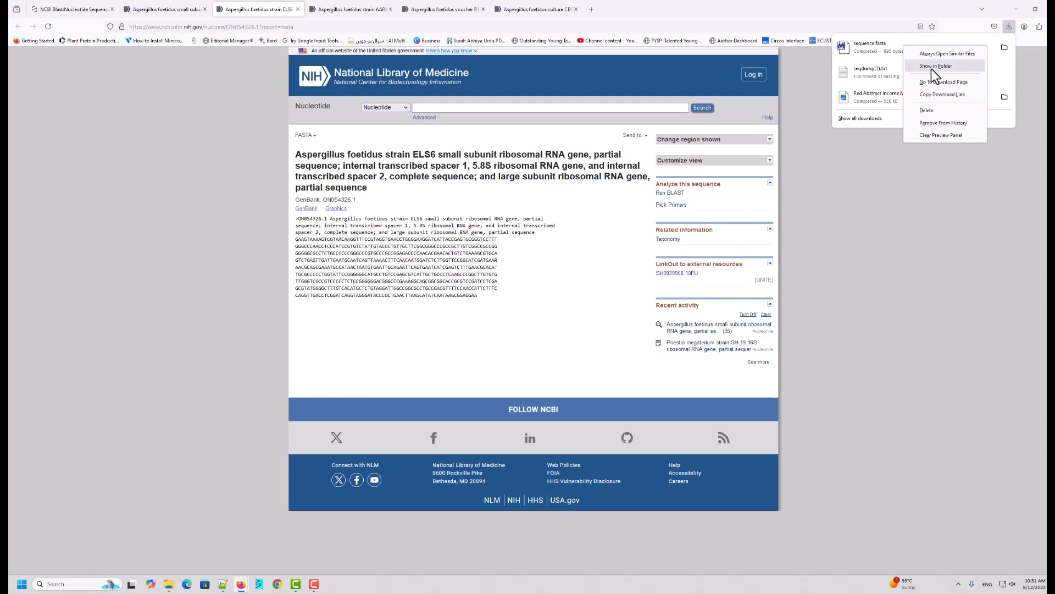
pyautogui.click(932, 68)
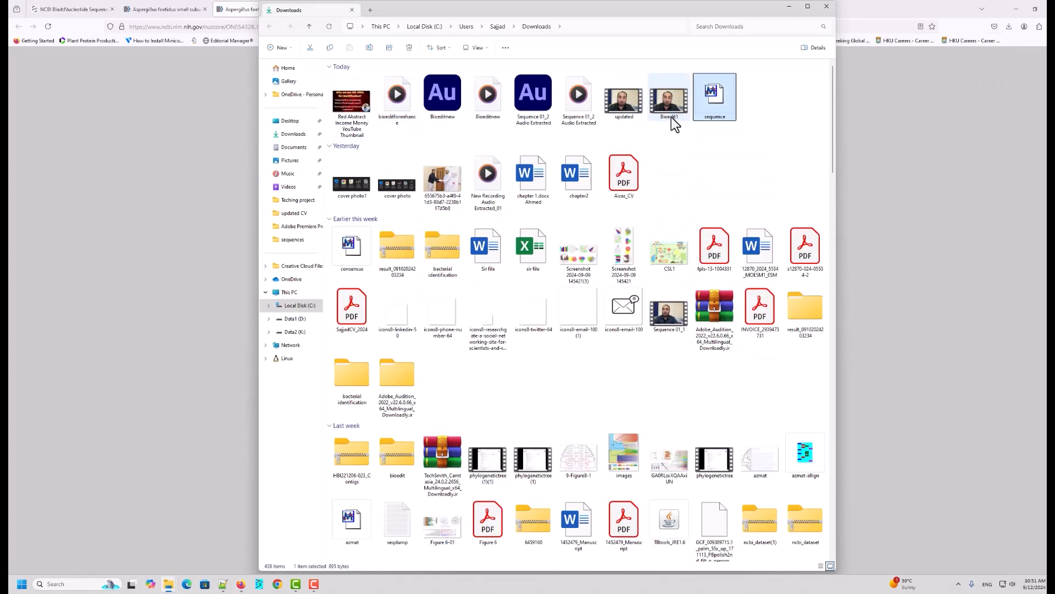
pyautogui.rightClick(708, 101)
pyautogui.click(717, 92)
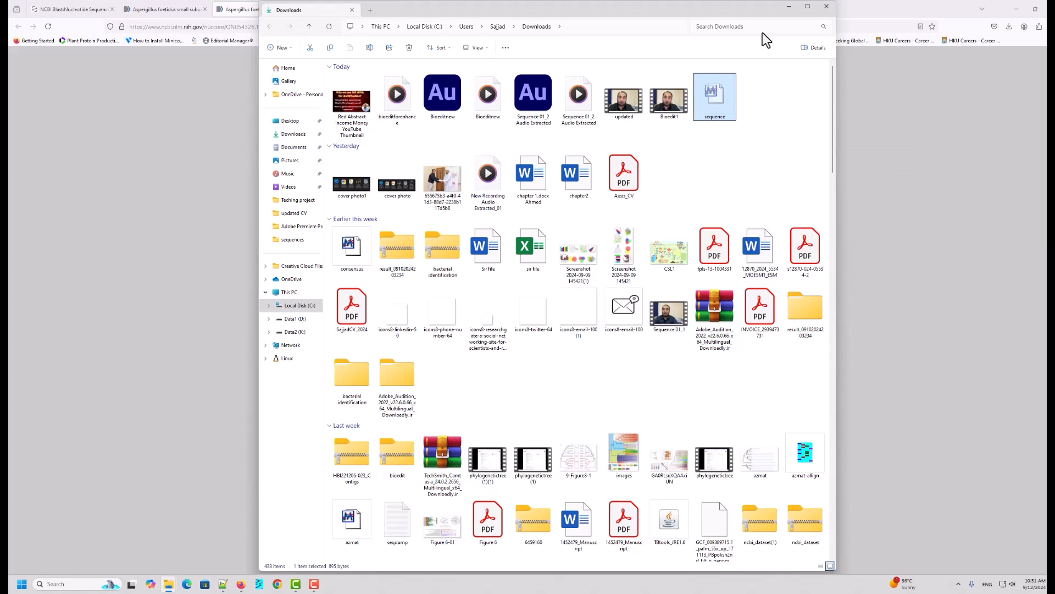
pyautogui.click(789, 7)
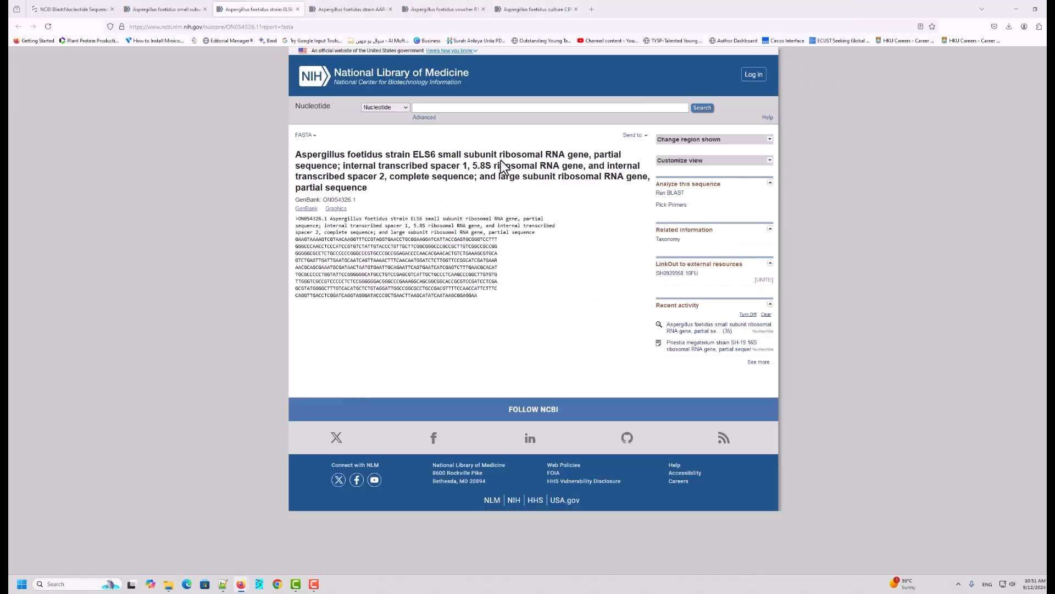
pyautogui.click(1015, 10)
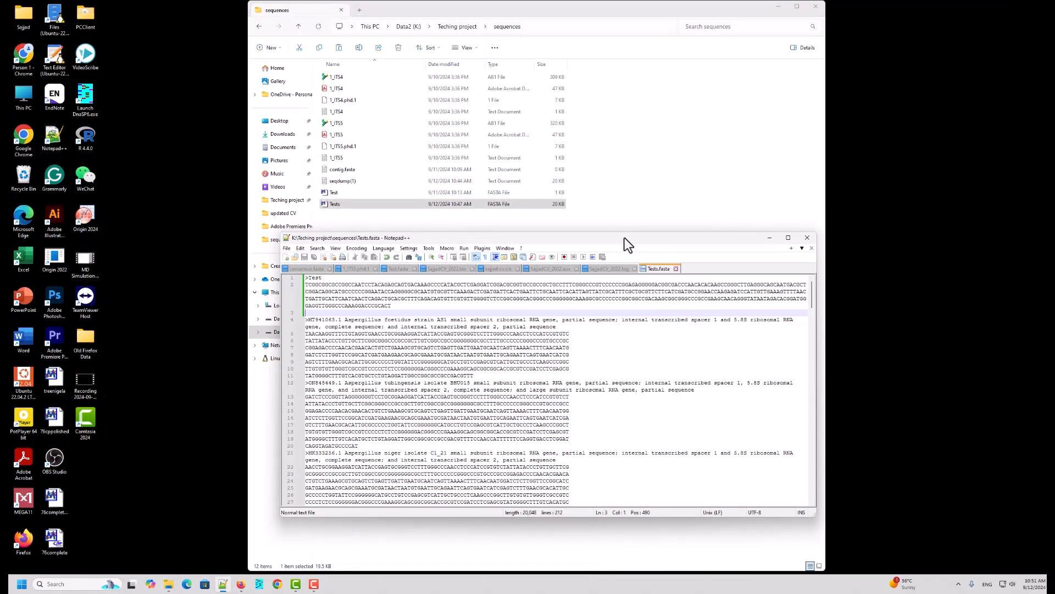
pyautogui.moveTo(624, 238); pyautogui.dragTo(840, 226)
pyautogui.rightClick(355, 322)
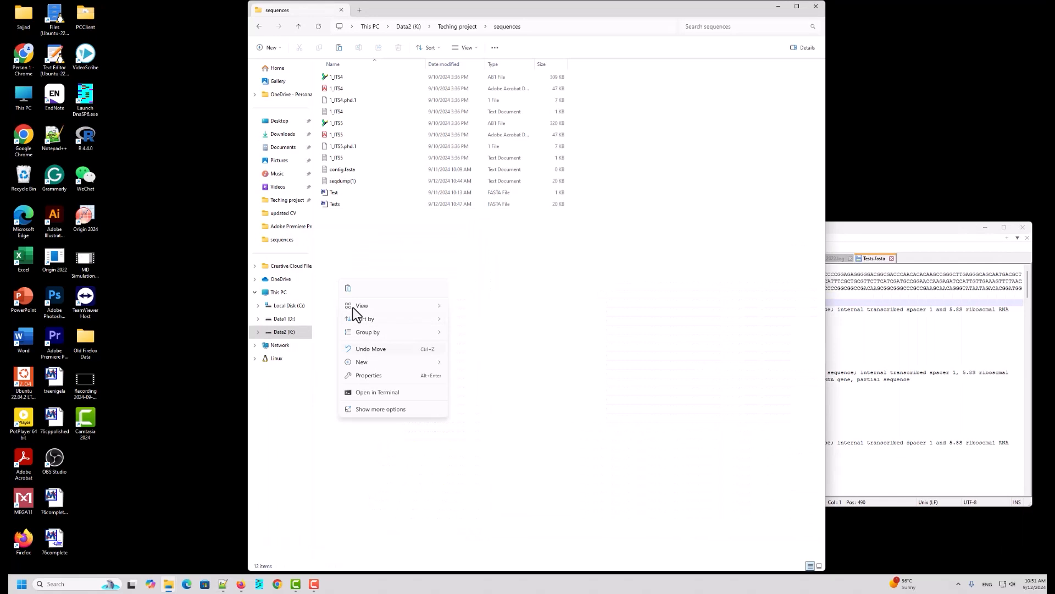
pyautogui.click(350, 289)
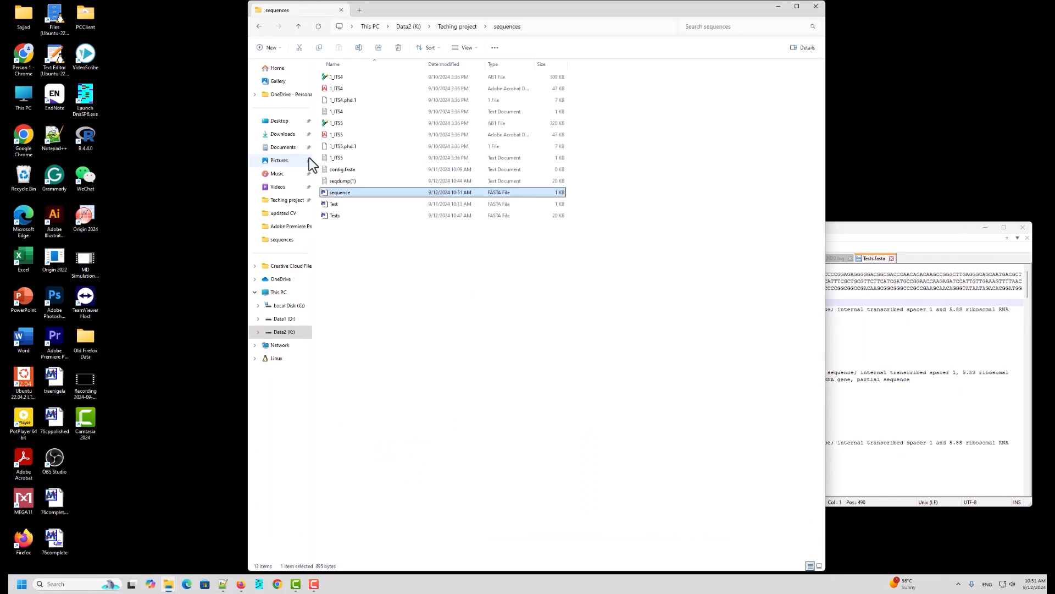
# Step: Open the sequence file in Notepad++ to inspect its contents, then close Notepad++
pyautogui.moveTo(895, 229); pyautogui.dragTo(780, 250)
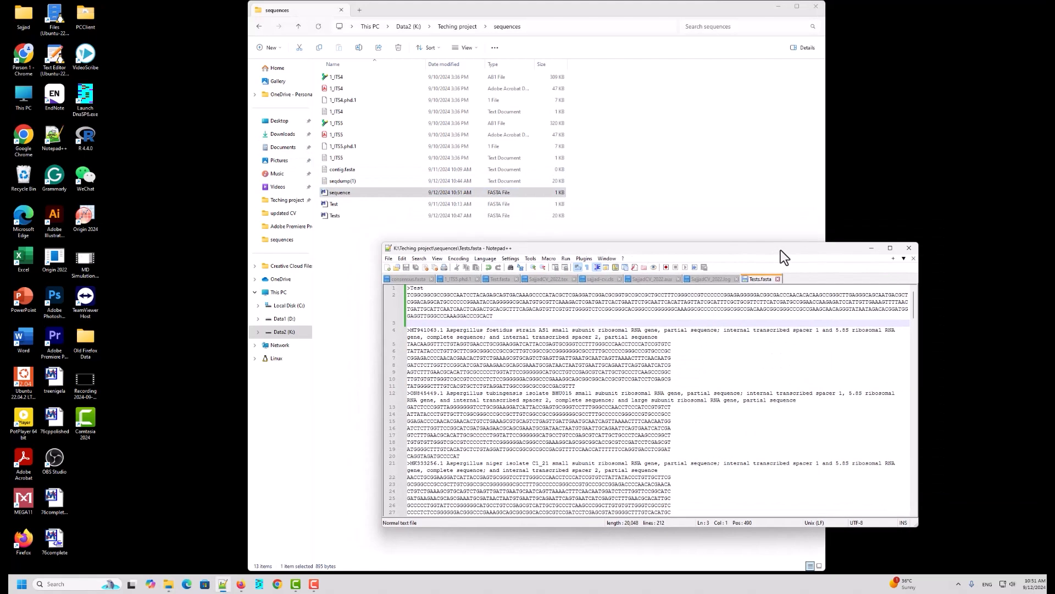
pyautogui.click(348, 192)
pyautogui.rightClick(348, 193)
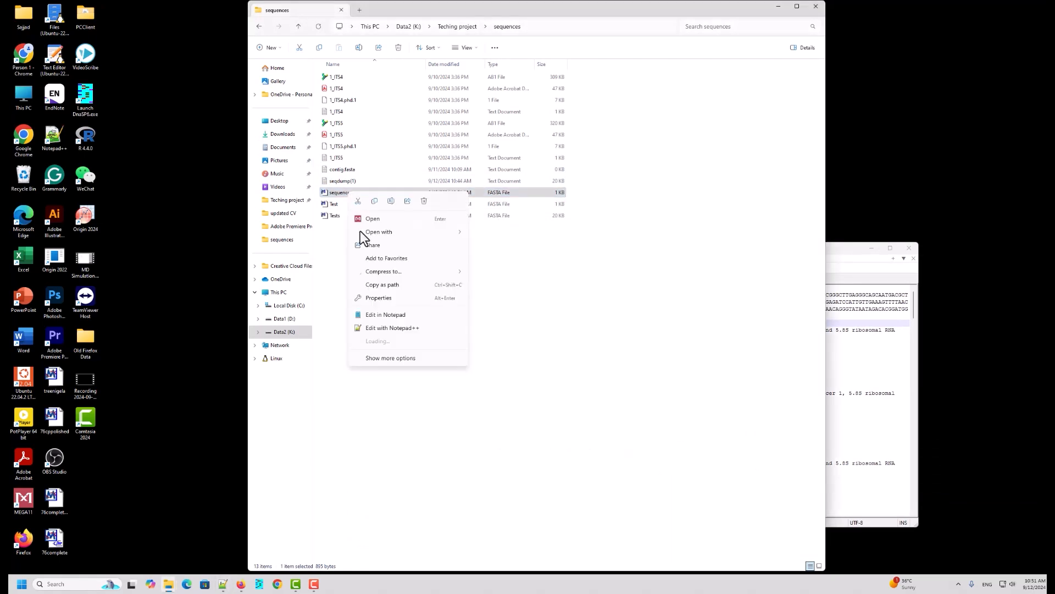
pyautogui.click(384, 330)
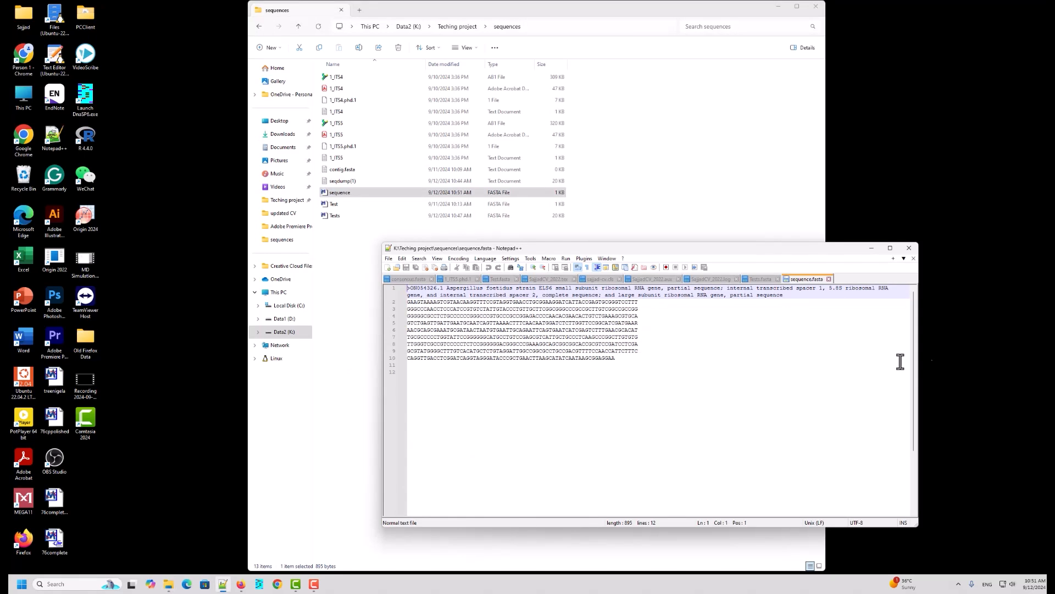
pyautogui.click(829, 280)
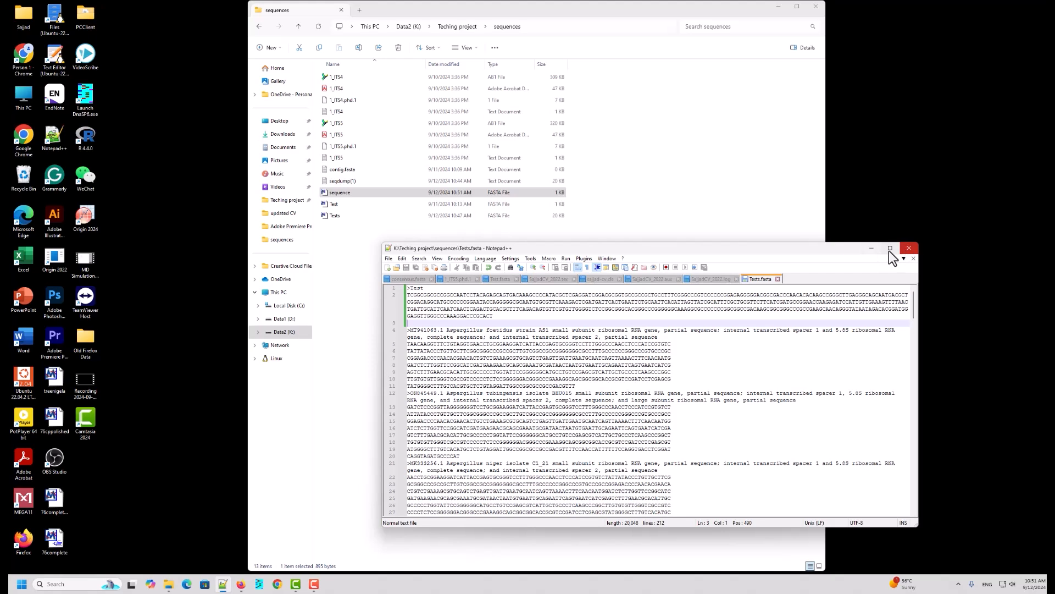
pyautogui.click(909, 248)
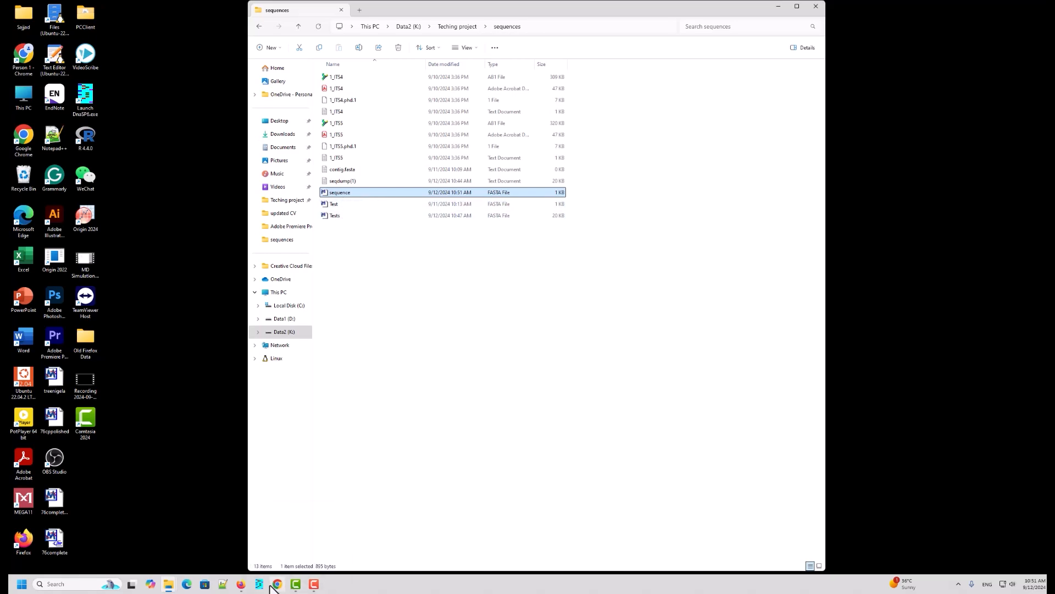
# Step: Return to the browser and download the strain AAR4 sequence as a FASTA file
pyautogui.moveTo(241, 583)
pyautogui.click(282, 537)
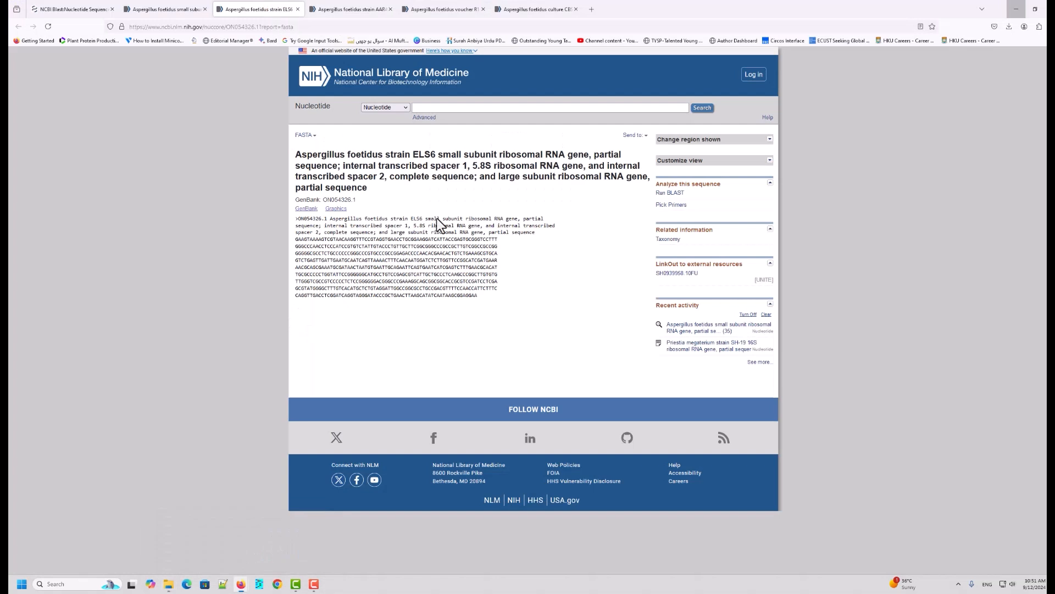
pyautogui.click(345, 8)
pyautogui.click(643, 136)
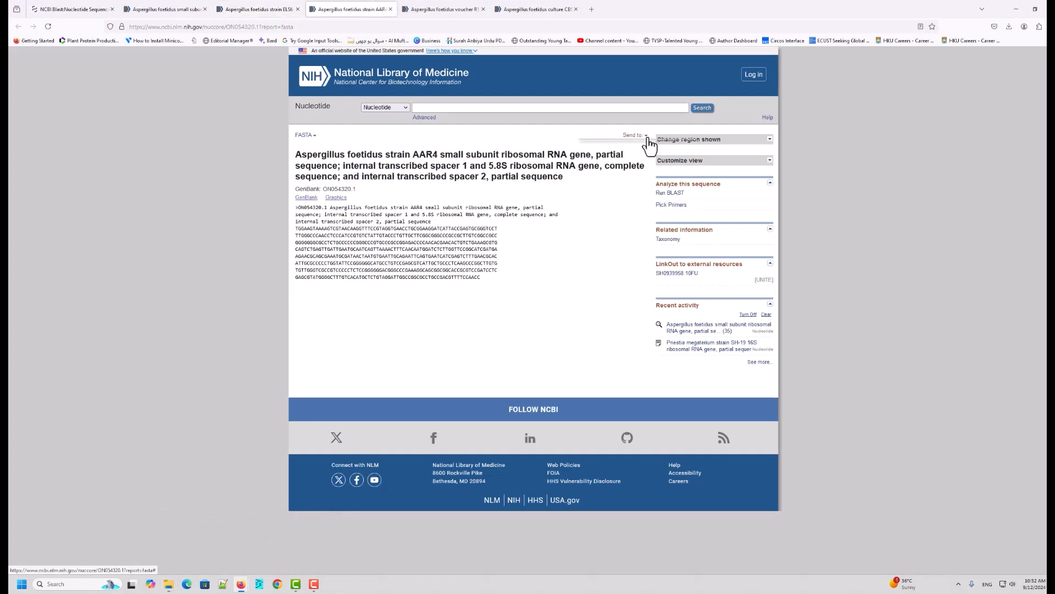
pyautogui.click(587, 155)
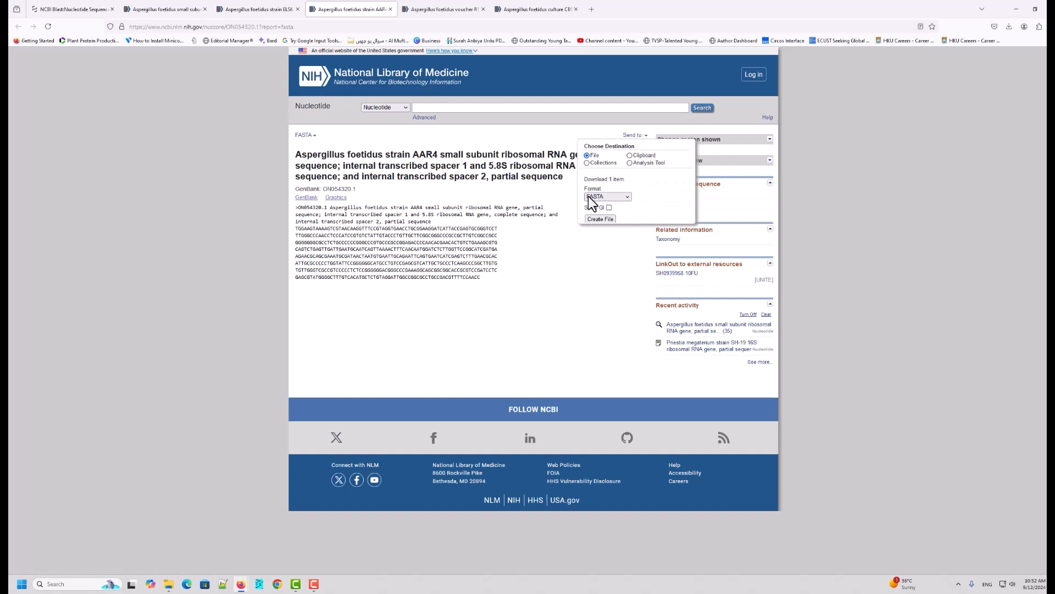
pyautogui.click(600, 225)
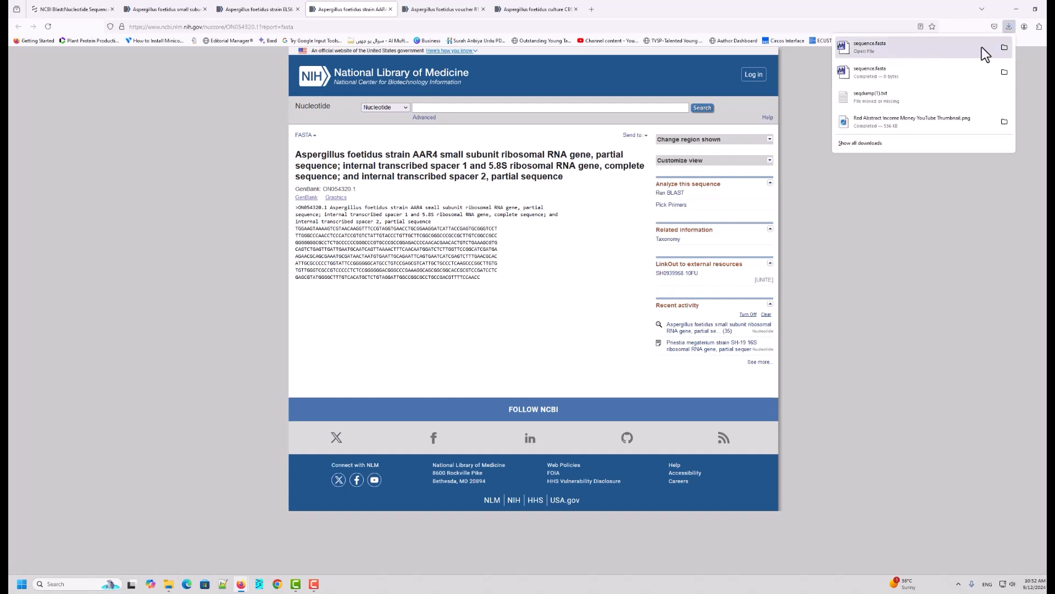
# Step: Download the voucher R1-BV-R-C14 sequence as a FASTA file
pyautogui.click(431, 10)
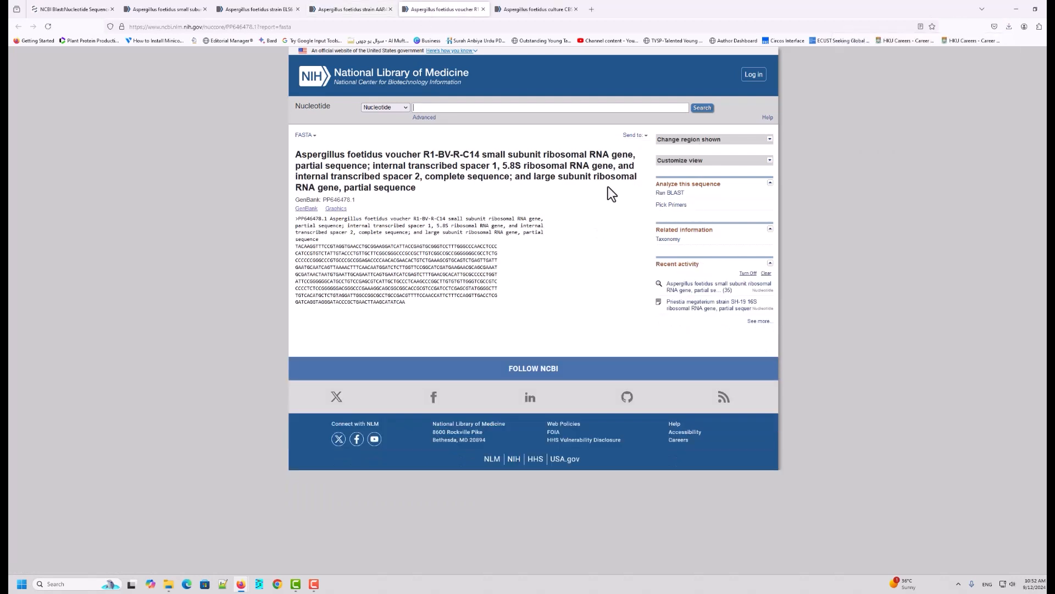
pyautogui.click(644, 134)
pyautogui.click(591, 155)
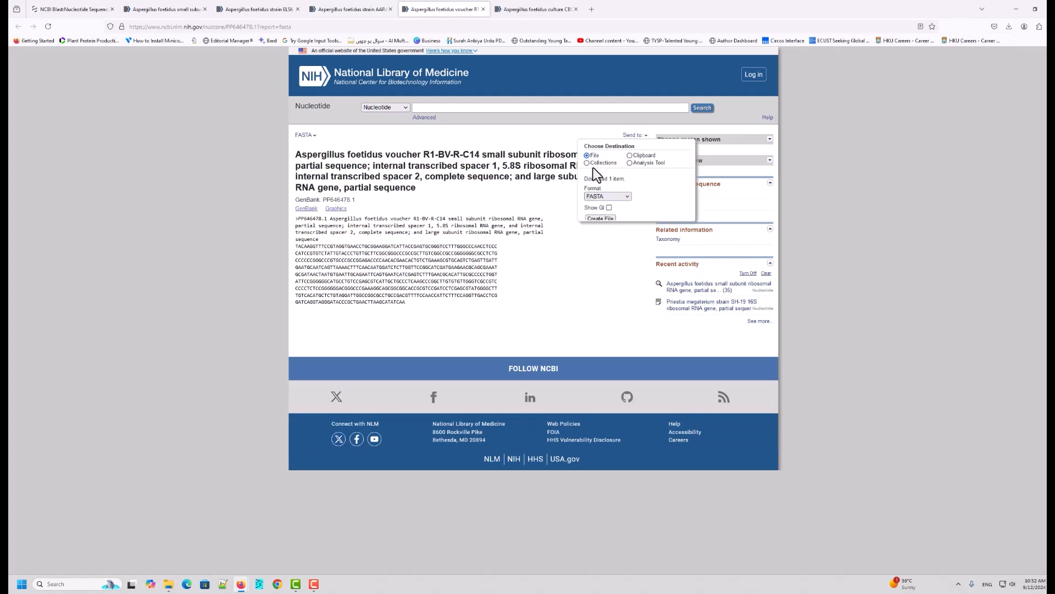
pyautogui.click(599, 219)
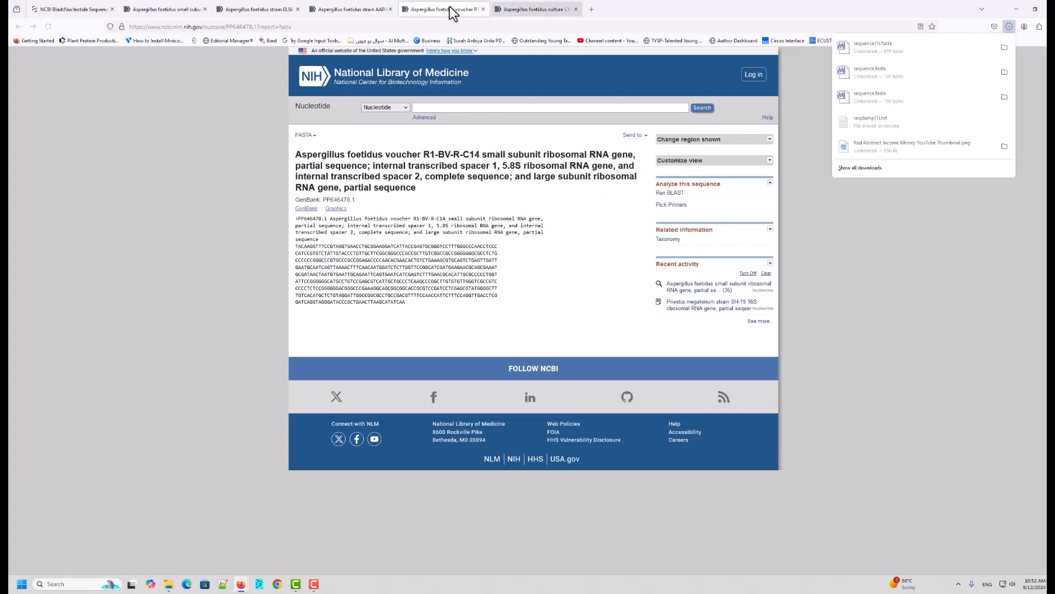
# Step: Download the culture CBS 563.65 sequence as a FASTA file
pyautogui.click(537, 9)
pyautogui.click(645, 137)
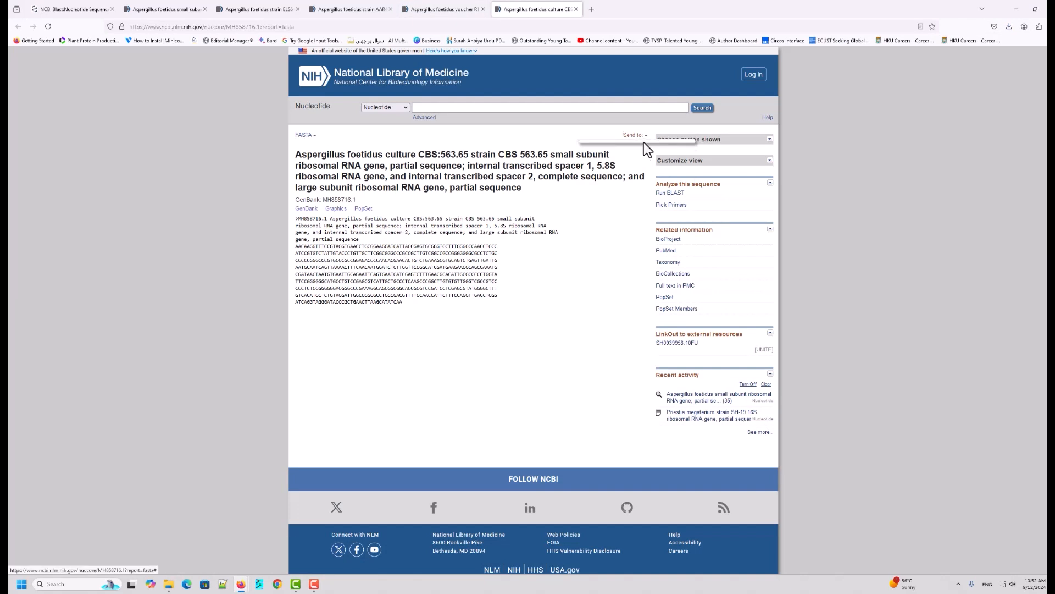
pyautogui.click(587, 156)
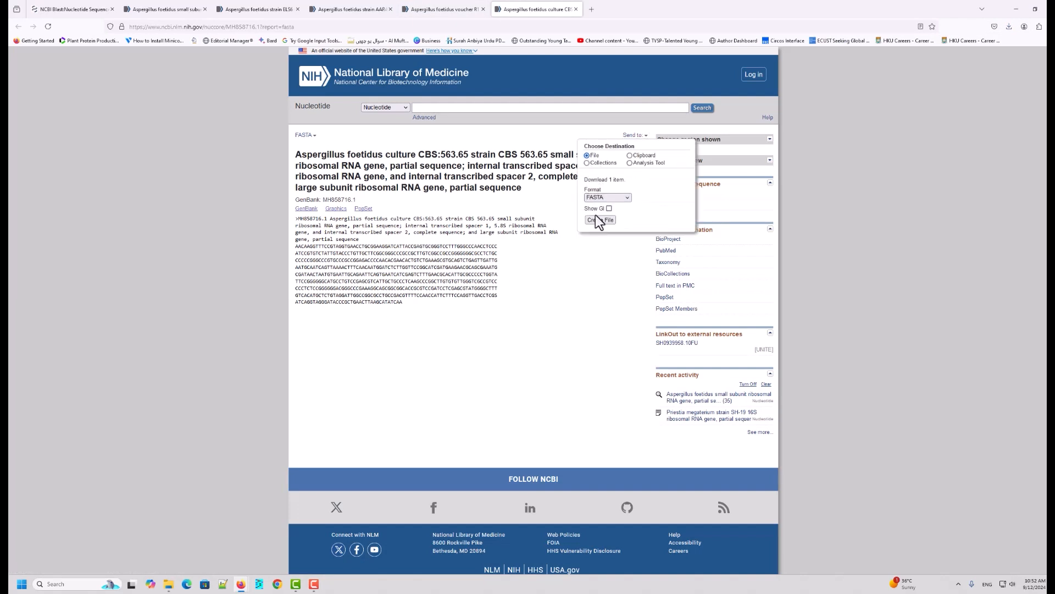
pyautogui.click(599, 219)
# Step: Open the Downloads folder and select the three downloaded sequence FASTA files (sequence, sequence(1), sequence(2))
pyautogui.click(1010, 31)
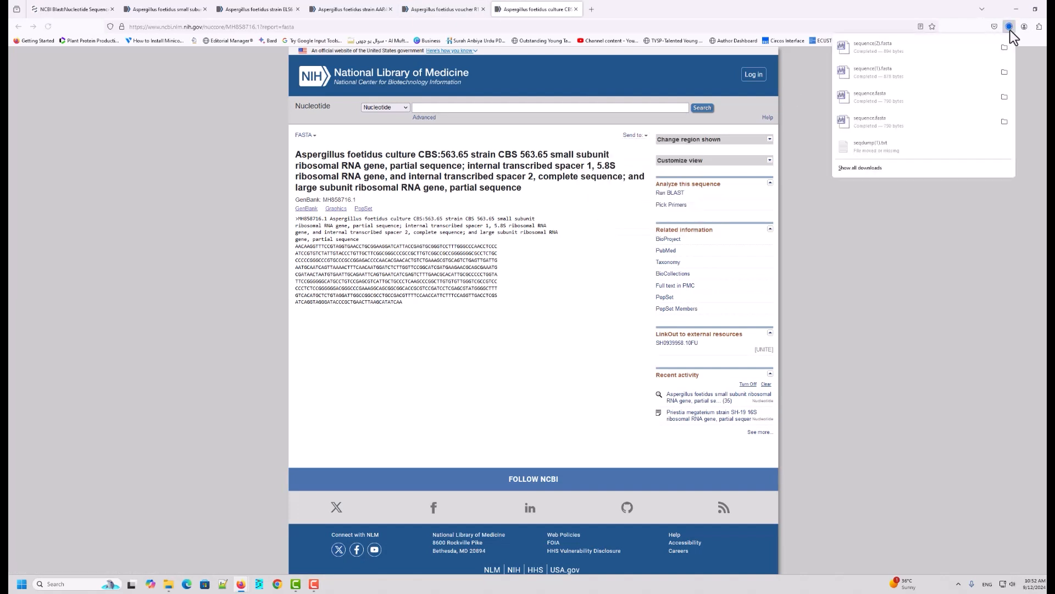
pyautogui.rightClick(883, 48)
pyautogui.click(908, 69)
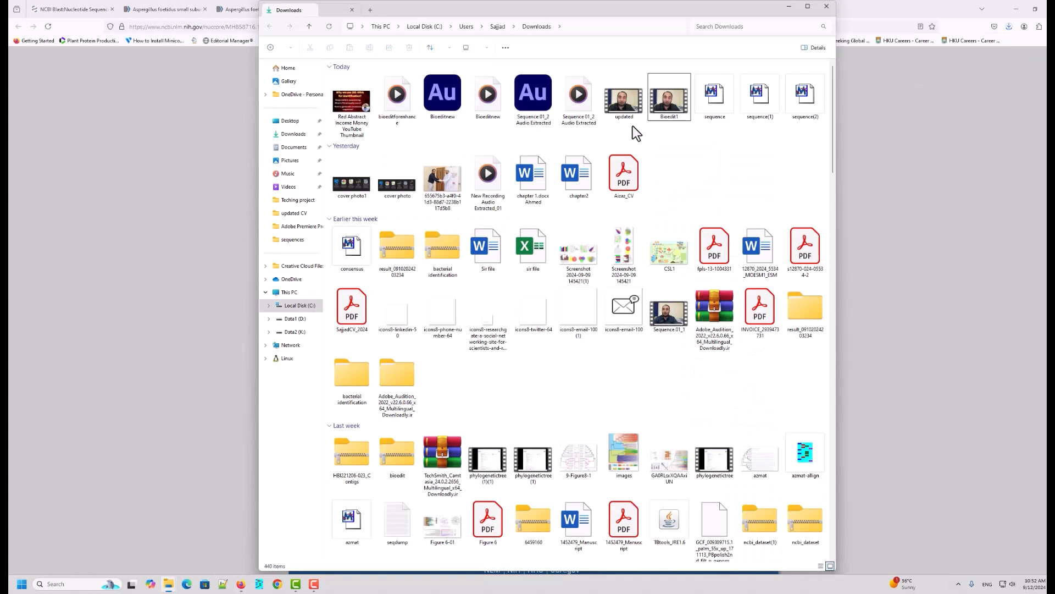
pyautogui.click(809, 146)
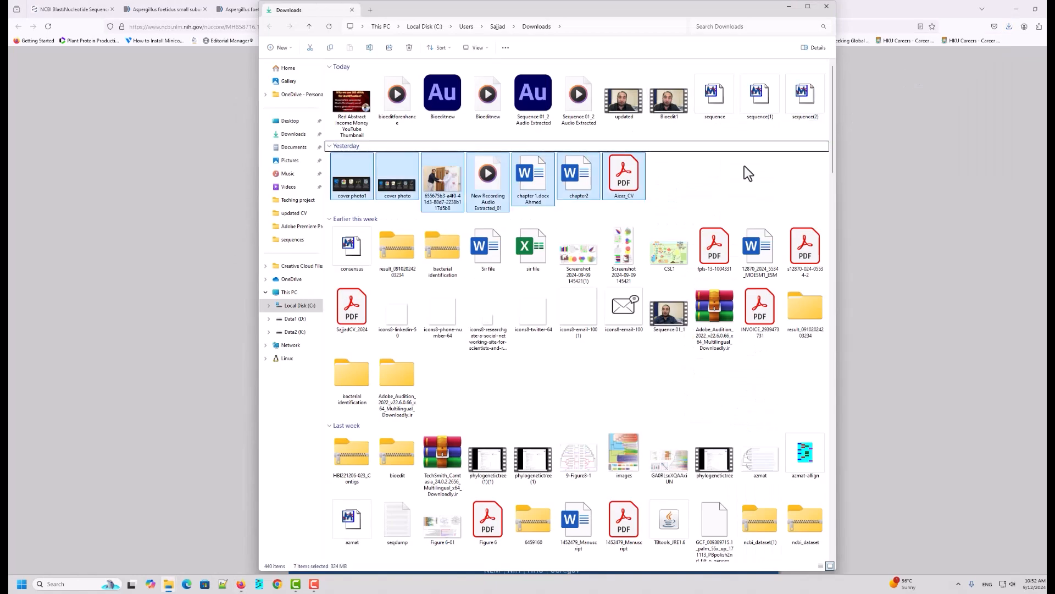
pyautogui.click(726, 110)
pyautogui.keyDown('ctrl'); pyautogui.click(768, 105); pyautogui.keyUp('ctrl')
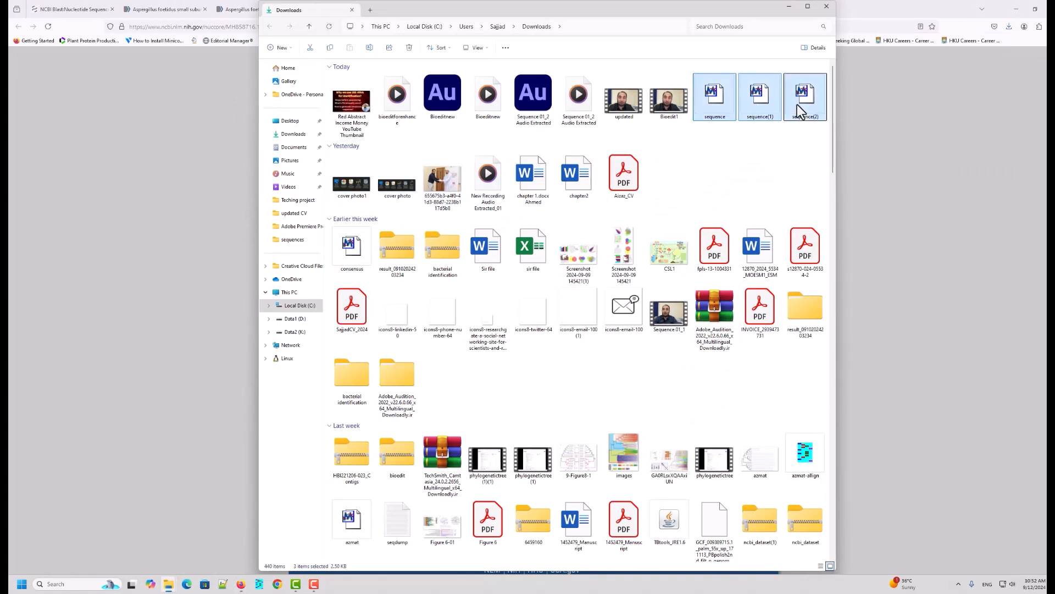
pyautogui.click(788, 7)
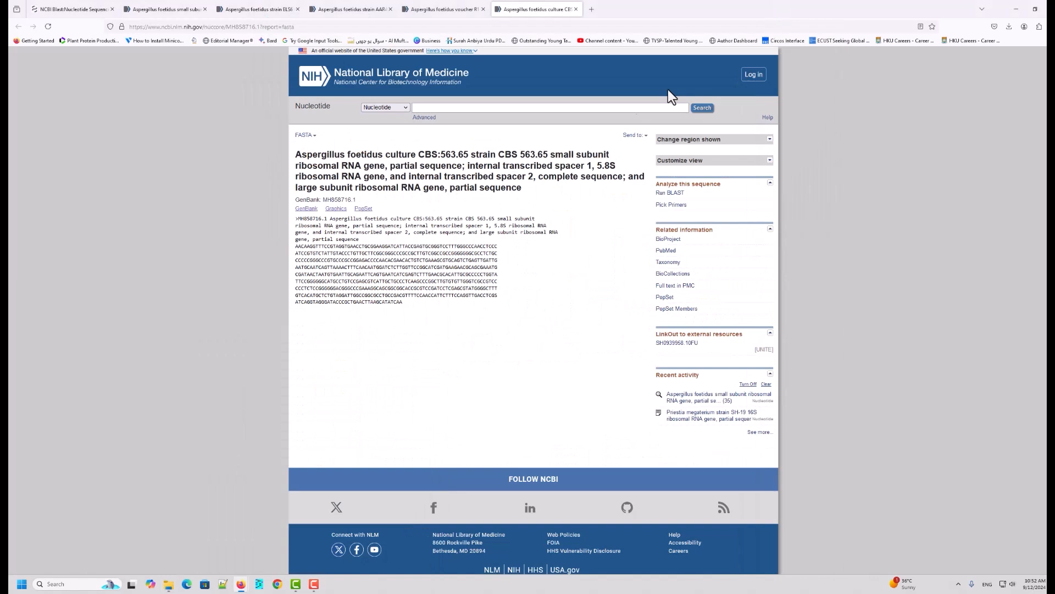
pyautogui.click(1012, 10)
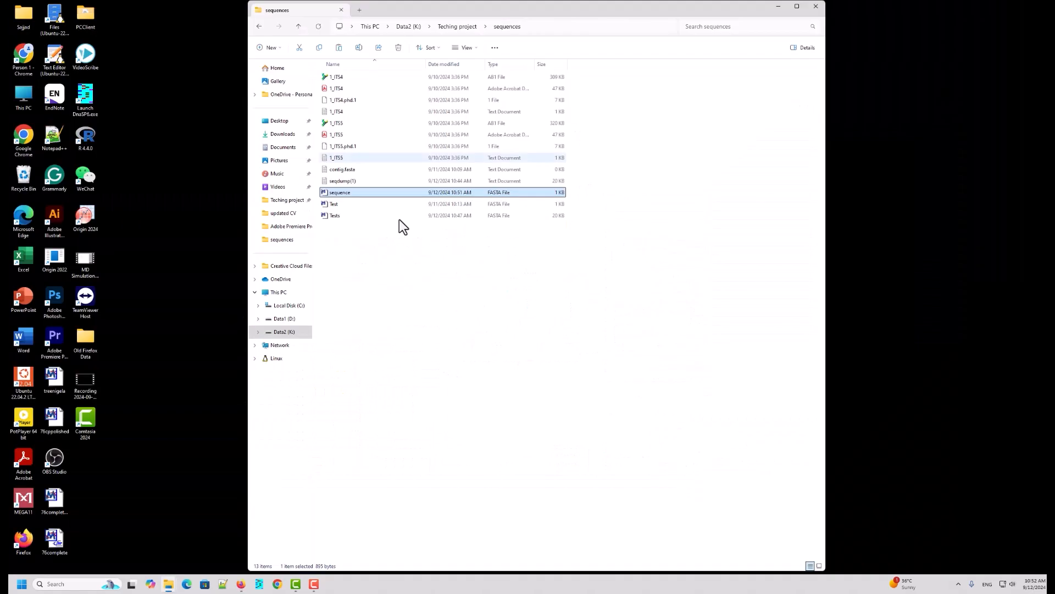
# Step: Rename the existing sequence file in the sequences folder to sequence0 and paste the three downloaded files there
pyautogui.rightClick(358, 193)
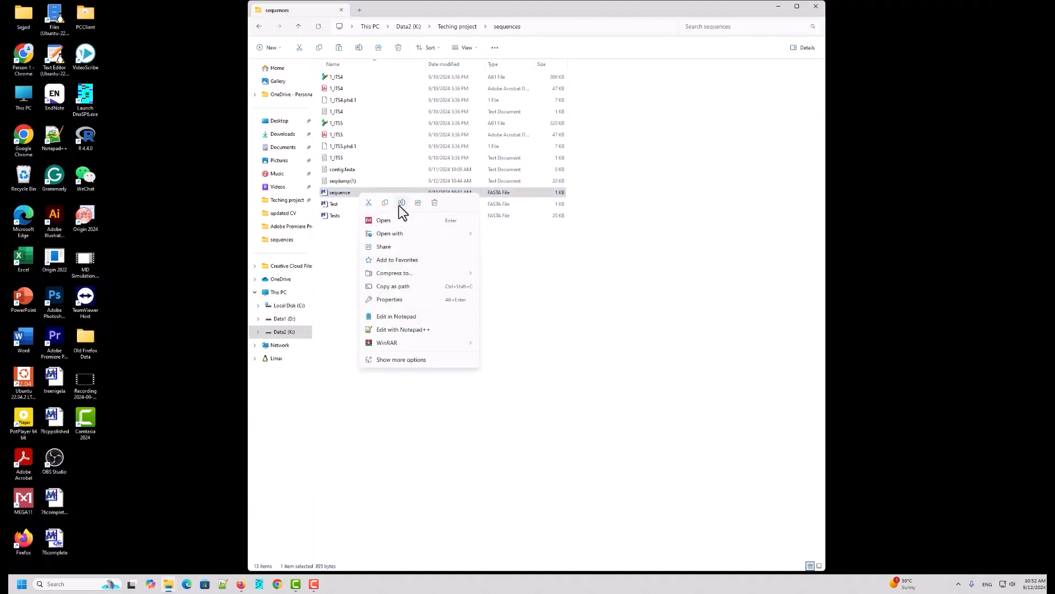
pyautogui.click(401, 202)
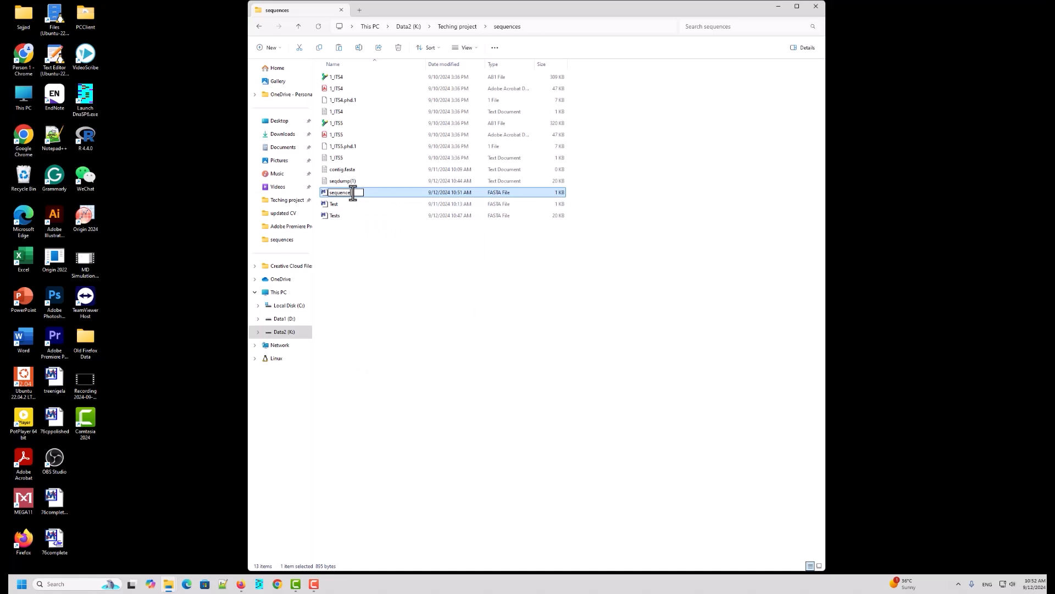
pyautogui.write('0')
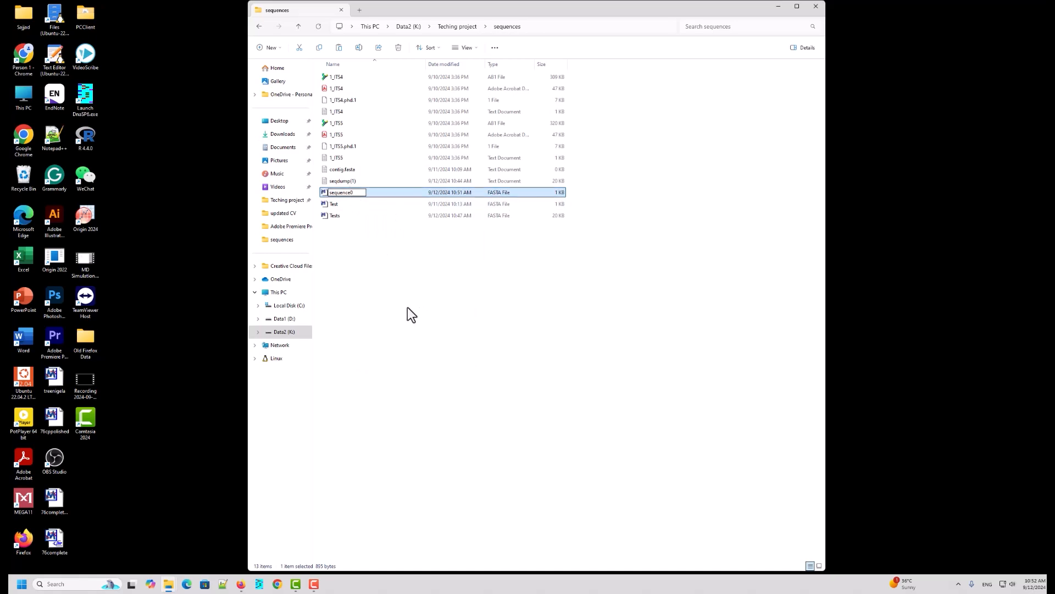
pyautogui.click(401, 294)
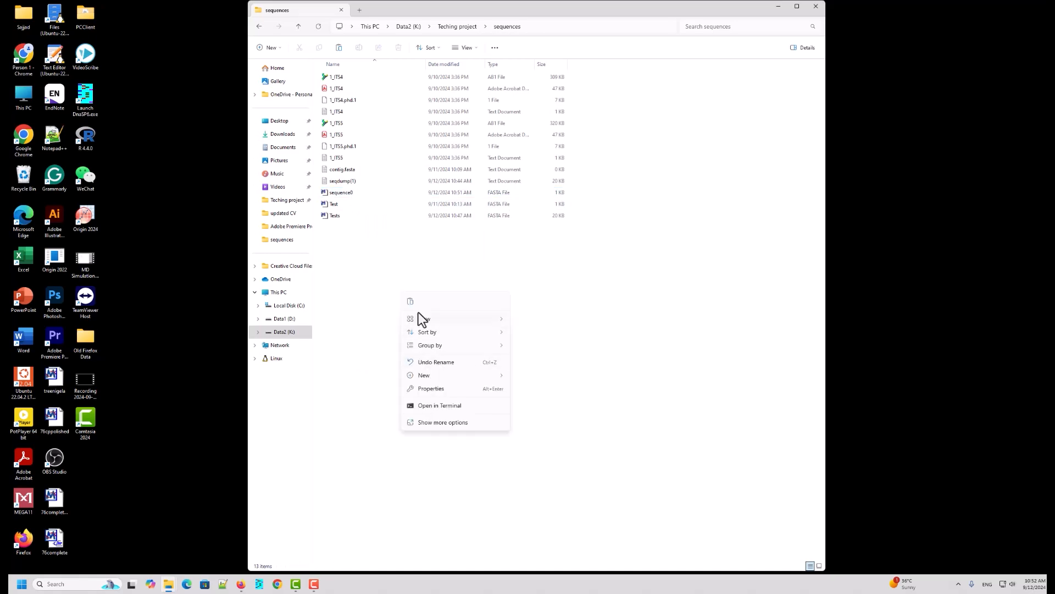
pyautogui.click(410, 302)
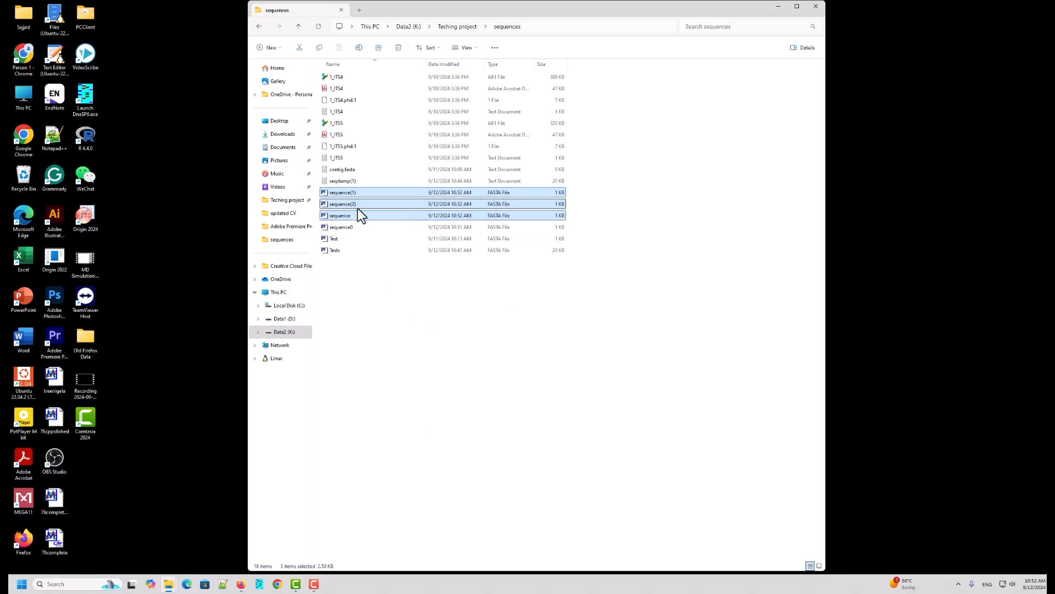
# Step: Open the Tests FASTA file in Notepad++ and arrange the editor and folder windows side by side
pyautogui.click(339, 250)
pyautogui.rightClick(346, 254)
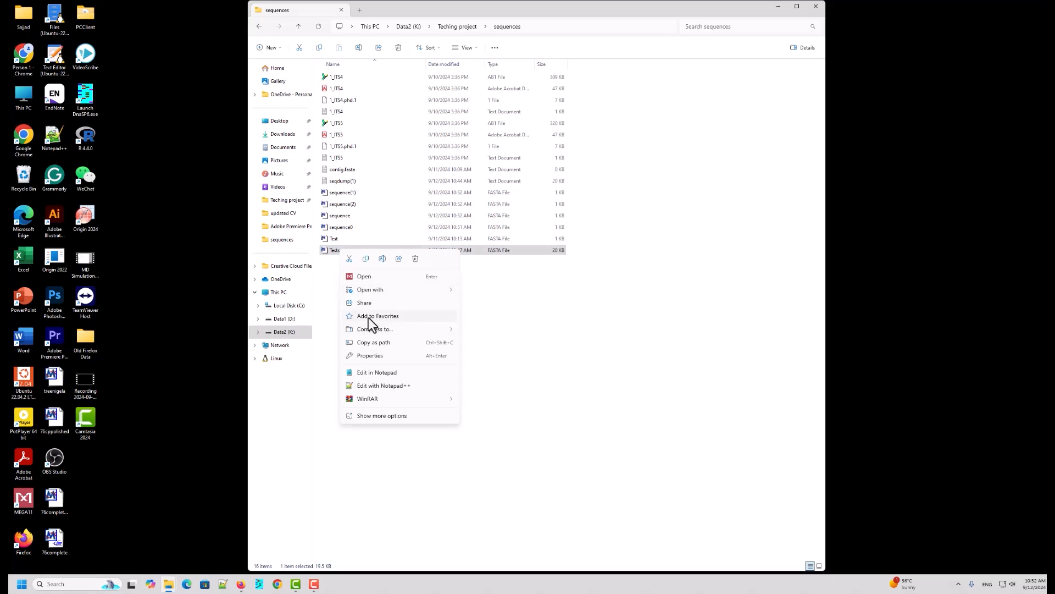
pyautogui.click(377, 386)
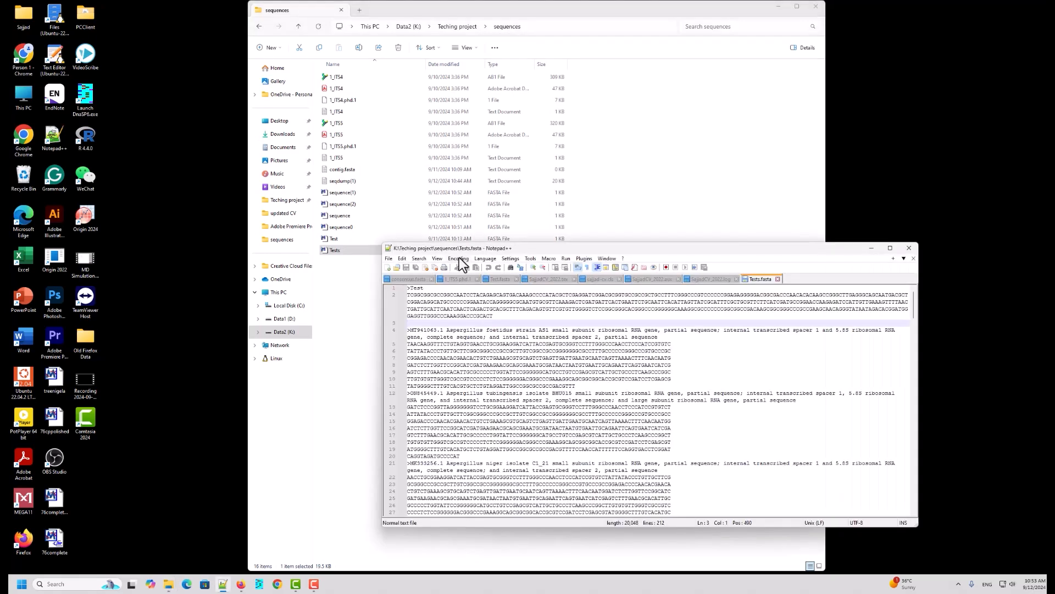
pyautogui.moveTo(538, 250); pyautogui.dragTo(225, 296)
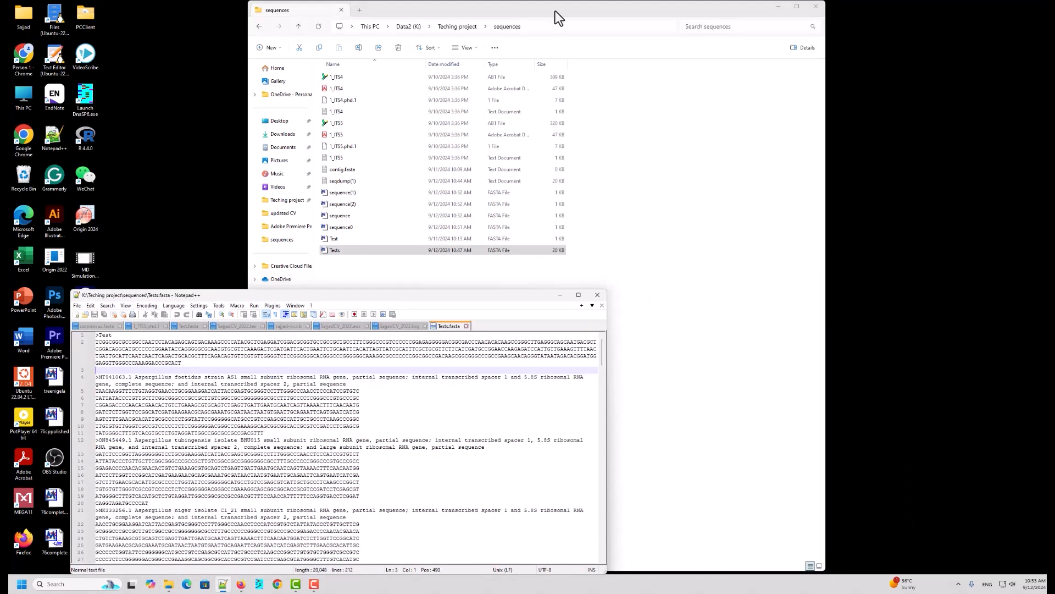
pyautogui.moveTo(555, 11); pyautogui.dragTo(851, 37)
pyautogui.moveTo(418, 293); pyautogui.dragTo(382, 195)
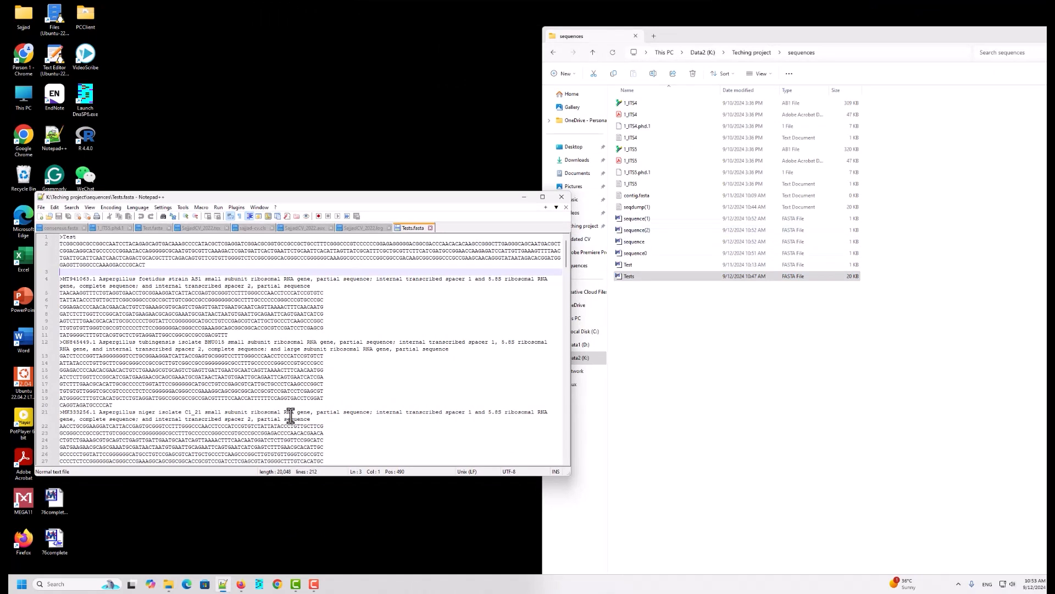
# Step: Insert a blank line at the very top of Tests.fasta
pyautogui.scroll(-15, 322, 369)
pyautogui.scroll(13, 322, 370)
pyautogui.click(61, 237)
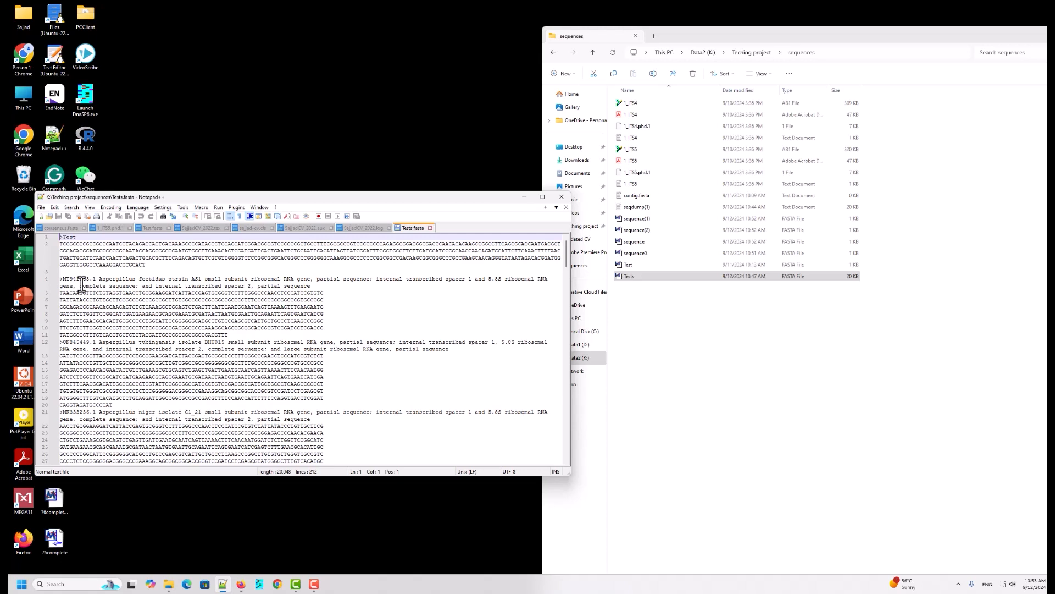
pyautogui.press('Return')
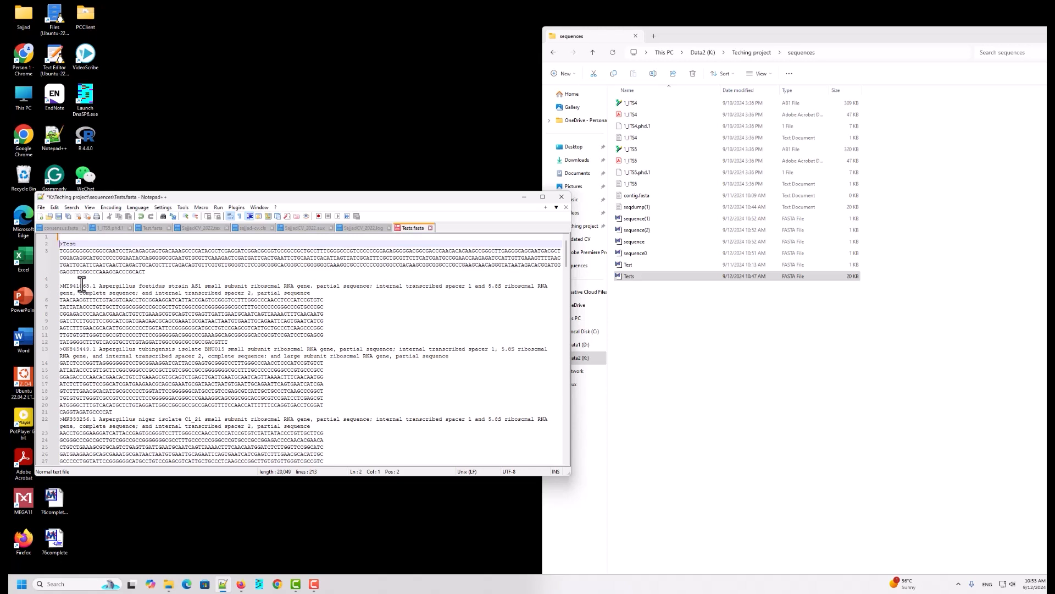
# Step: Open sequence0 in Notepad++, copy its whole ELS6 record, and paste it at the top of Tests.fasta
pyautogui.click(647, 254)
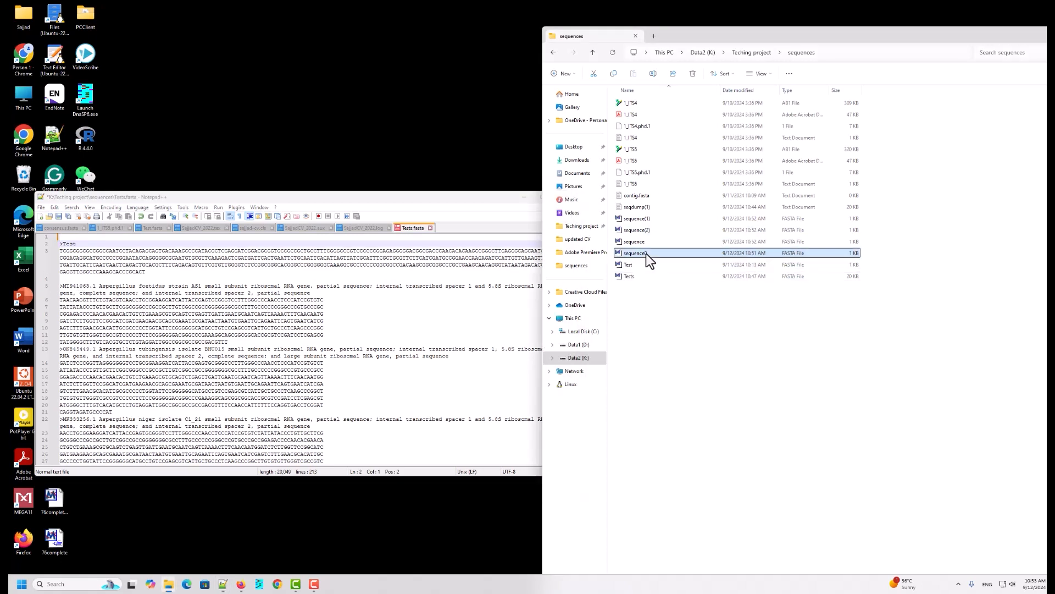
pyautogui.rightClick(645, 253)
pyautogui.click(685, 394)
pyautogui.click(272, 308)
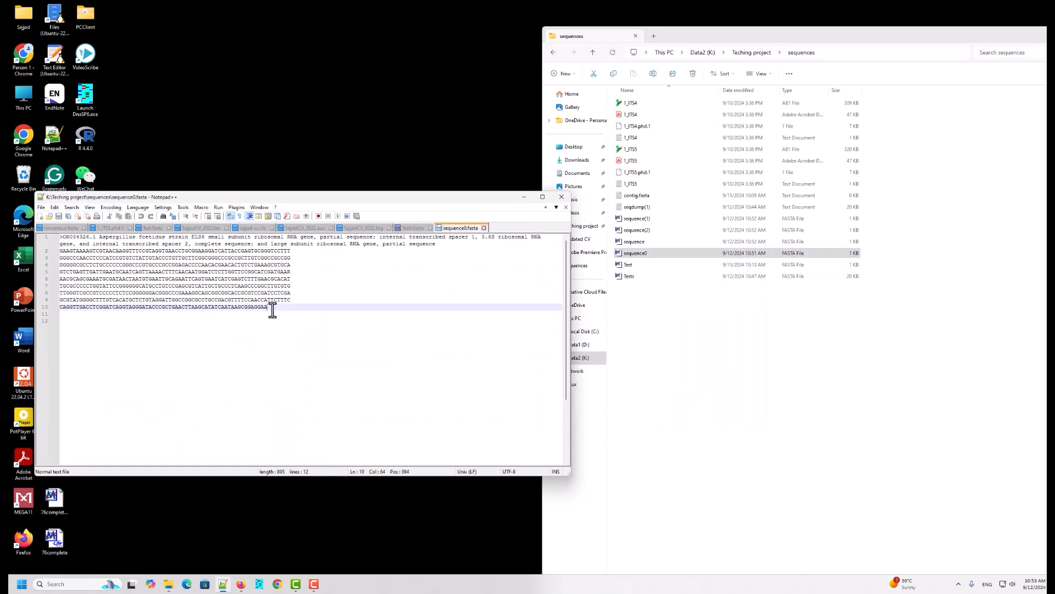
pyautogui.hotkey('ctrl', 'shift', 'Home')
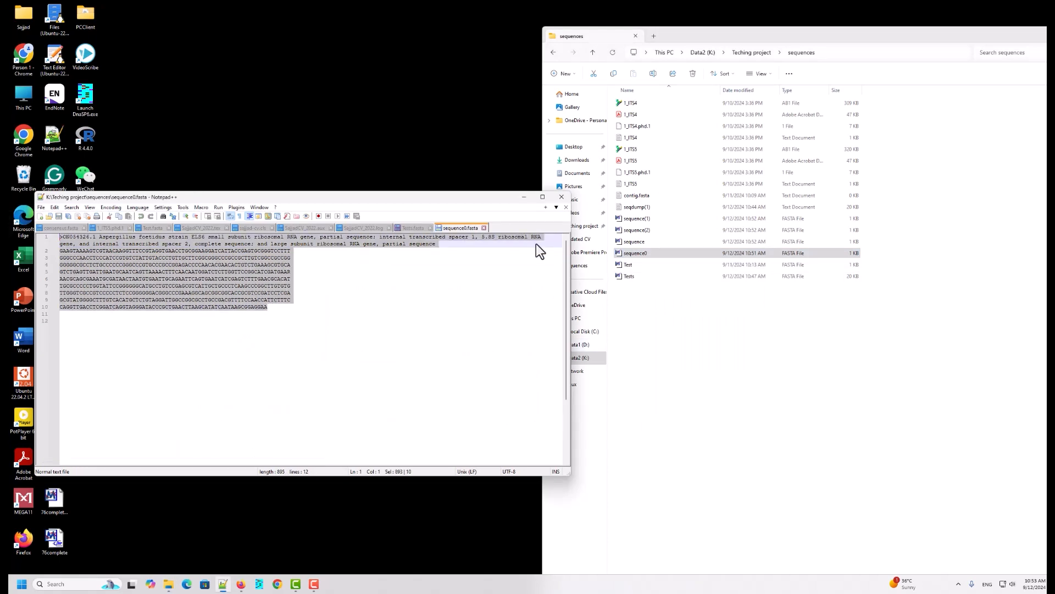
pyautogui.click(404, 228)
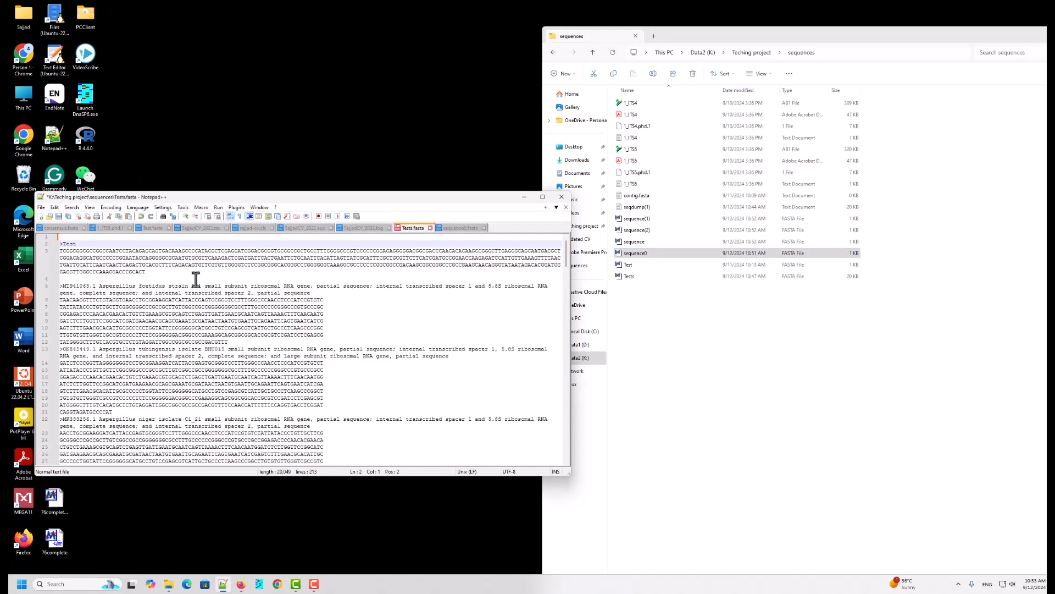
pyautogui.click(62, 237)
pyautogui.hotkey('ctrl', 'v')
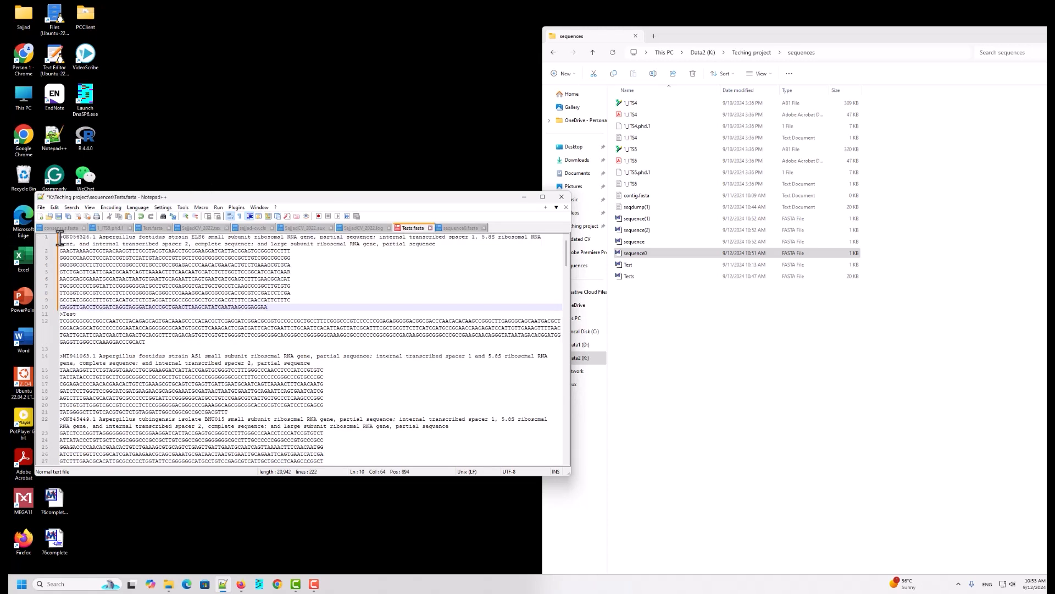
# Step: Add blank lines at the top of Tests.fasta and paste the strain AAR4 record copied from the sequence file there
pyautogui.click(60, 237)
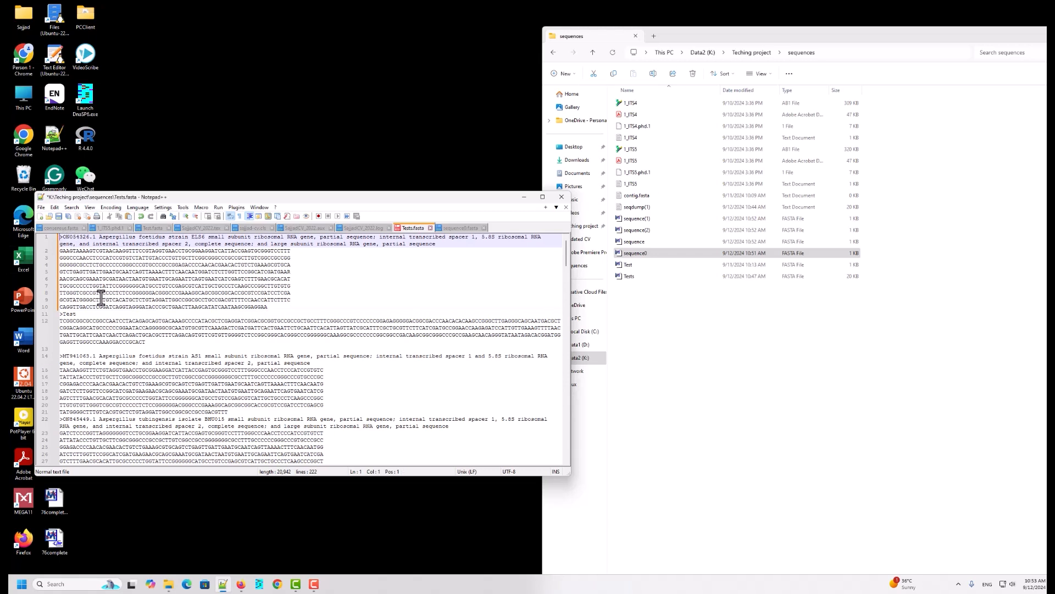
pyautogui.press('Return')
pyautogui.press('Return')
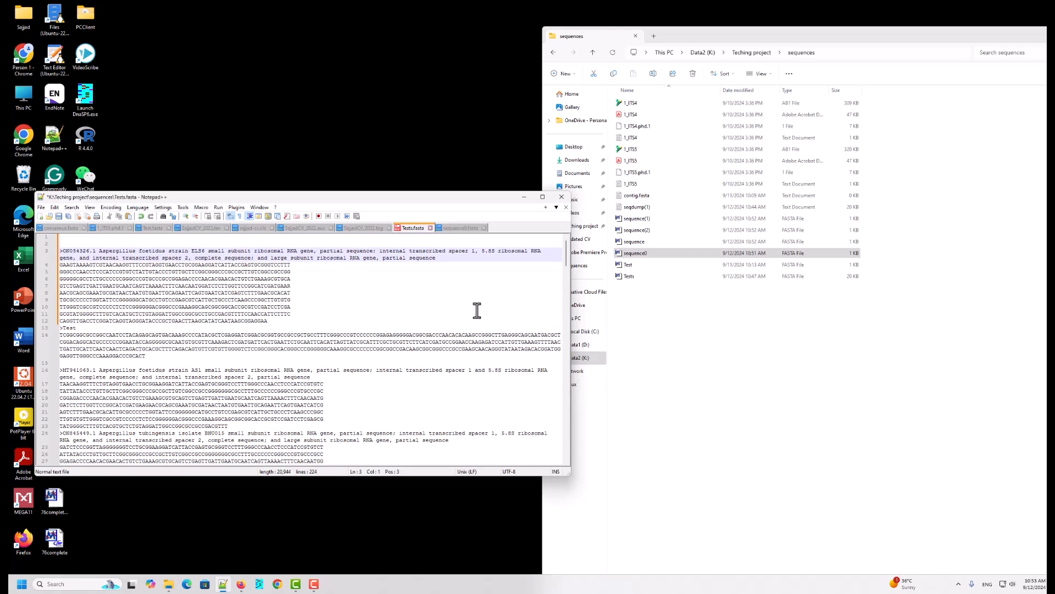
pyautogui.click(651, 244)
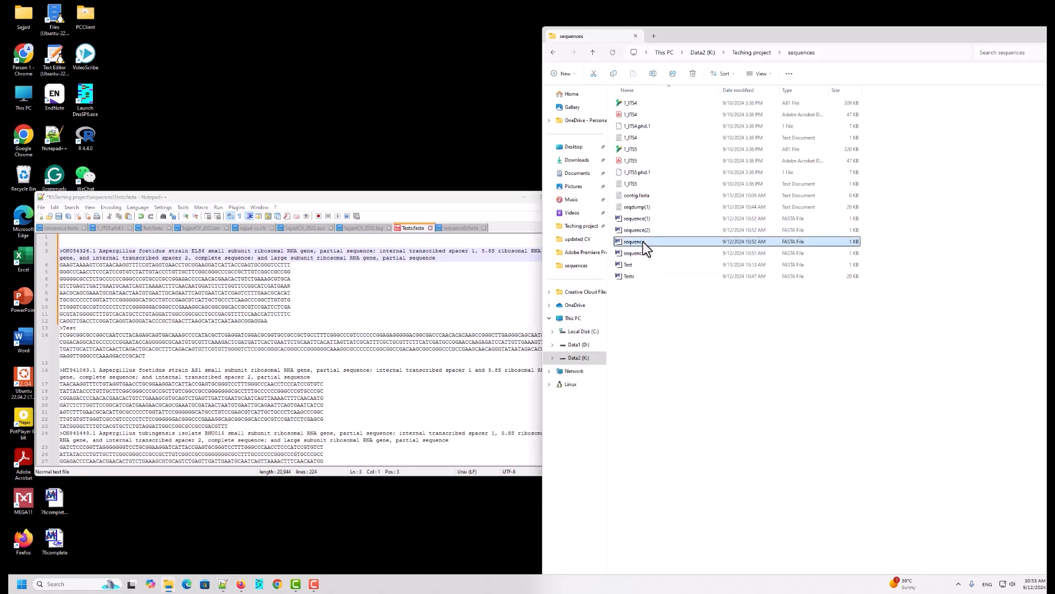
pyautogui.rightClick(642, 242)
pyautogui.click(690, 377)
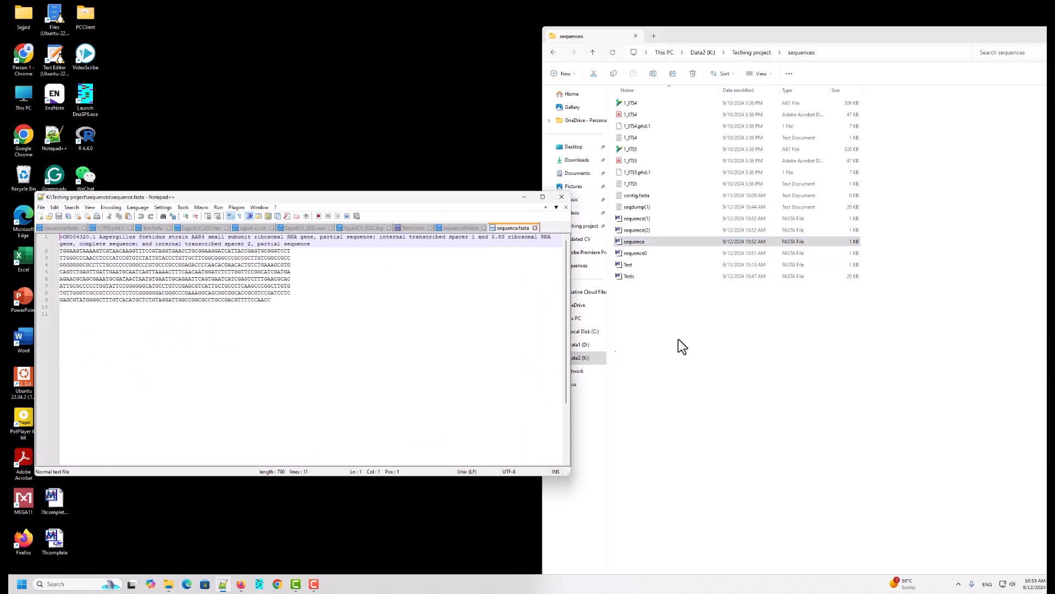
pyautogui.moveTo(297, 309); pyautogui.dragTo(33, 231)
pyautogui.hotkey('ctrl', 'c')
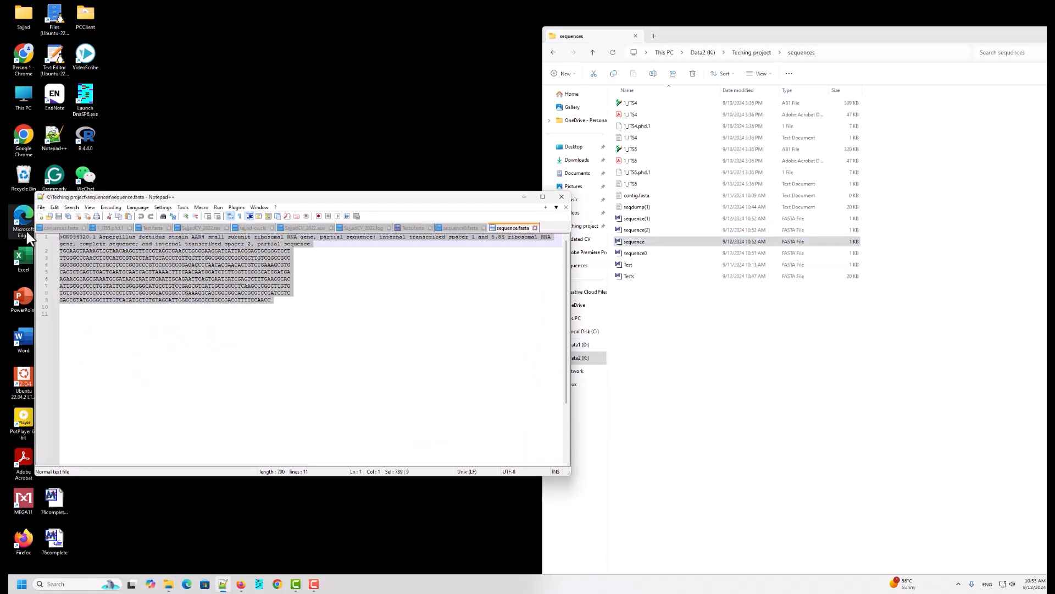
pyautogui.click(407, 229)
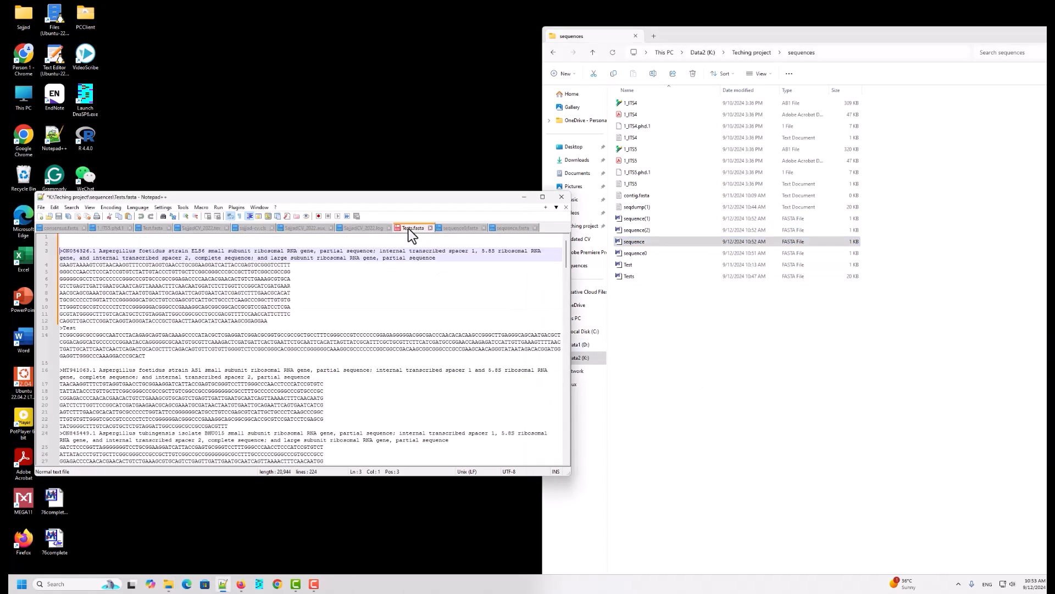
pyautogui.click(67, 238)
pyautogui.click(64, 243)
pyautogui.hotkey('ctrl', 'v')
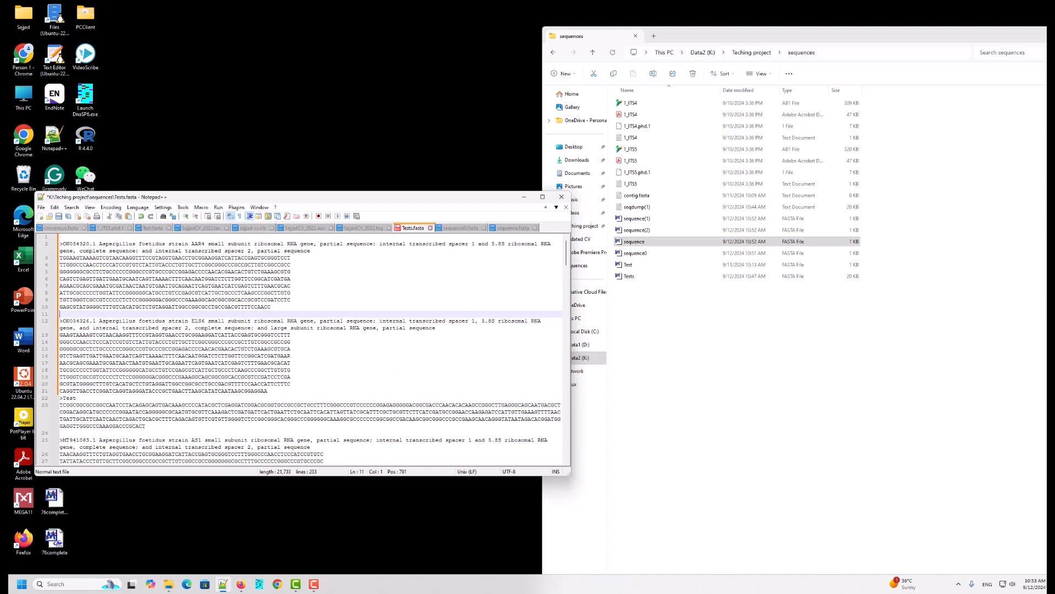
# Step: Add a blank line at the top of Tests.fasta and paste the culture CBS 563.65 record copied from sequence(2) there
pyautogui.click(60, 238)
pyautogui.press('Return')
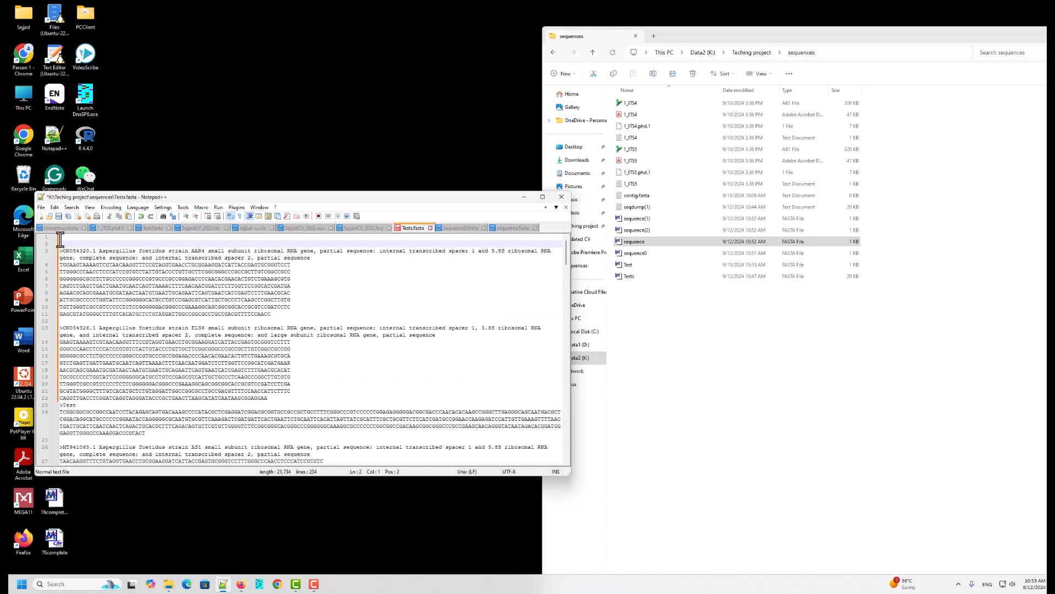
pyautogui.click(635, 231)
pyautogui.rightClick(636, 233)
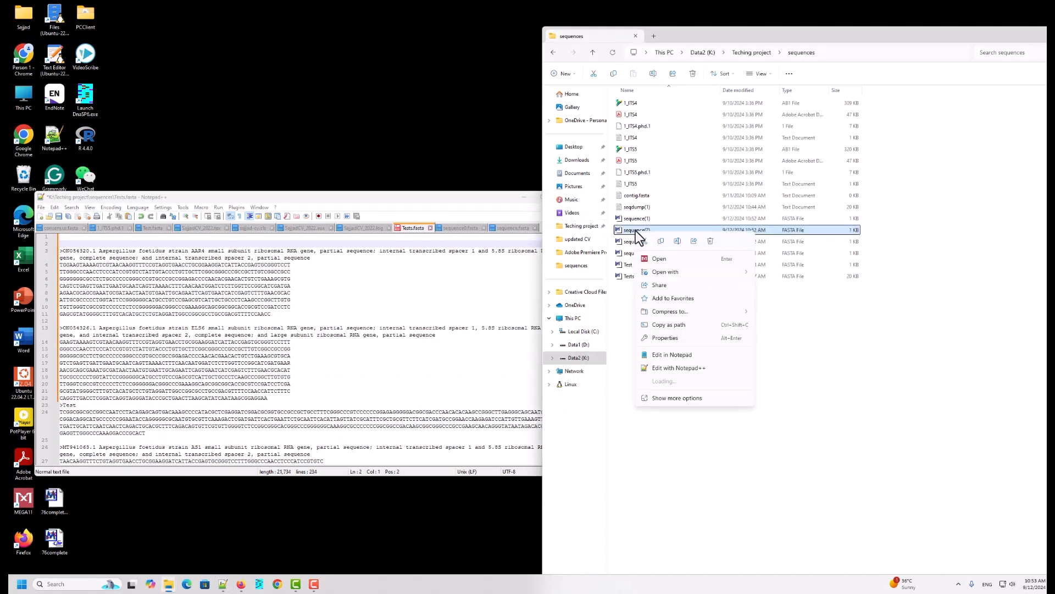
pyautogui.click(684, 370)
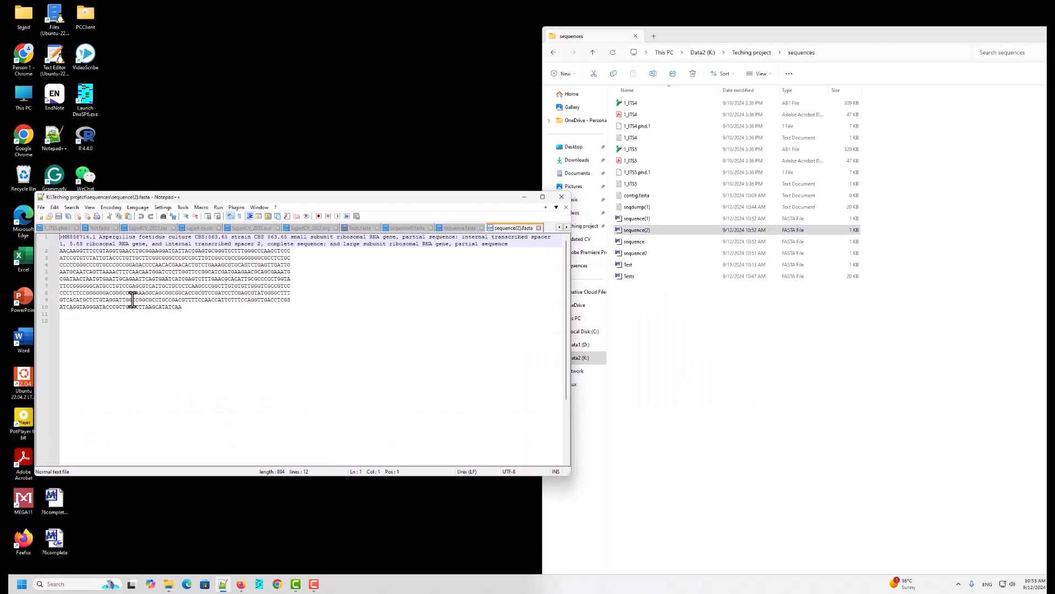
pyautogui.moveTo(191, 308); pyautogui.dragTo(60, 237)
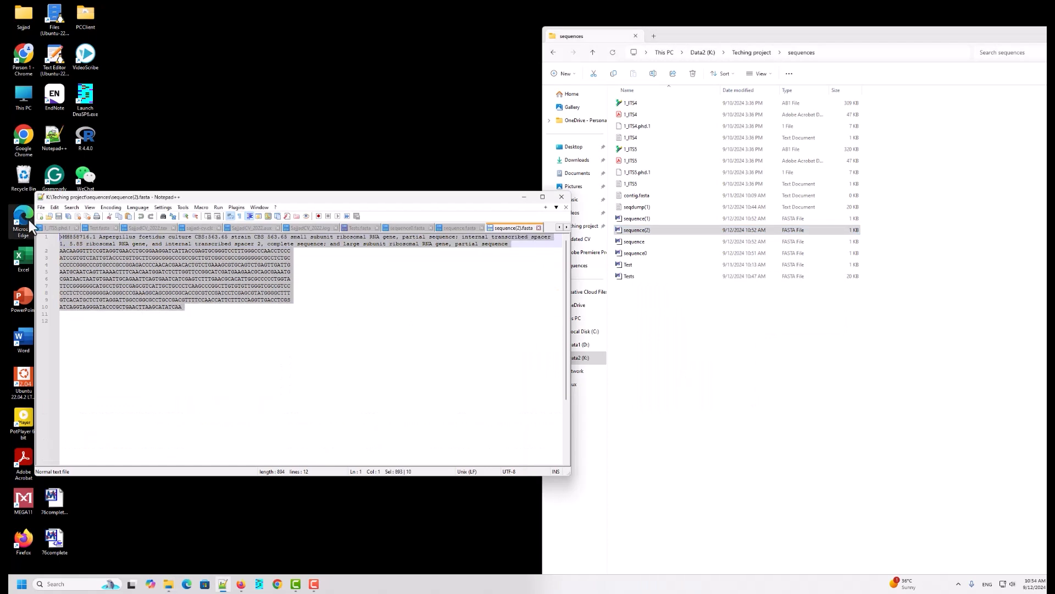
pyautogui.click(355, 229)
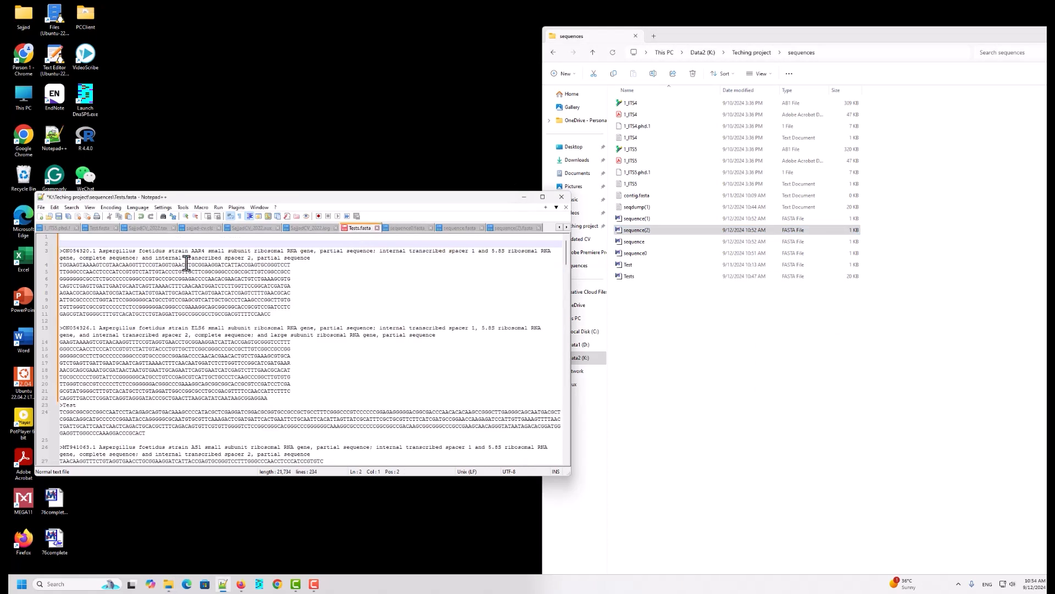
pyautogui.click(61, 242)
pyautogui.write('>MH858716.1 Aspergillus foetidus culture CBS:563.65 strain CBS 563.65 small subunit ribosomal RNA gene, partial sequence; internal transcribed spacer 1, 5.8S ribosomal RNA gene, and internal transcribed spacer 2, complete sequence; and large subunit ribosomal RNA gene, partial sequence AACAAGGTTTCCGTAGGTGAACCTGCGGAAGGATCATTACCGAGTGCGGGTCCTTTGGGCCCAACCTCCC ATCCGTGTCTATTGTACCCTGTTGCTTCGGCGGGCCCGCCGCTTGTCGGCCGCCGGGGGGGCGCCTCTGC CCCCCGGGCCCGTGCCCGCCGGAGACCCCAACACGAACACTGTCTGAAAGCGTGCAGTCTGAGTTGATTG AATGCAATCAGTTAAAACTTTCAACAATGGATCTCTTGGTTCCGGCATCGATGAAGAACGCAGCGAAATG CGATAACTAATGTGAATTGCAGAATTCAGTGAATCATCGAGTCTTTGAACGCACATTGCGCCCCCTGGTA TTCCGGGGGGCATGCCTGTCCGAGCGTCATTGCTGCCCTCAAGCCCGGCTTGTGTGTTGGGTCGCCGTCC CCCTCTCCGGGGGGACGGGCCCGAAAGGCAGCGGCGGCACCGCGTCCGATCCTCGAGCGTATGGGGCTTT GTCACATGCTCTGTAGGATTGGCCGGCGCCTGCCGACGTTTTCCAACCATTCTTTCCAGGTTGACCTCGS ATCAGGTAGGGATACCCGCTGAACTTAAGCATATCAA')
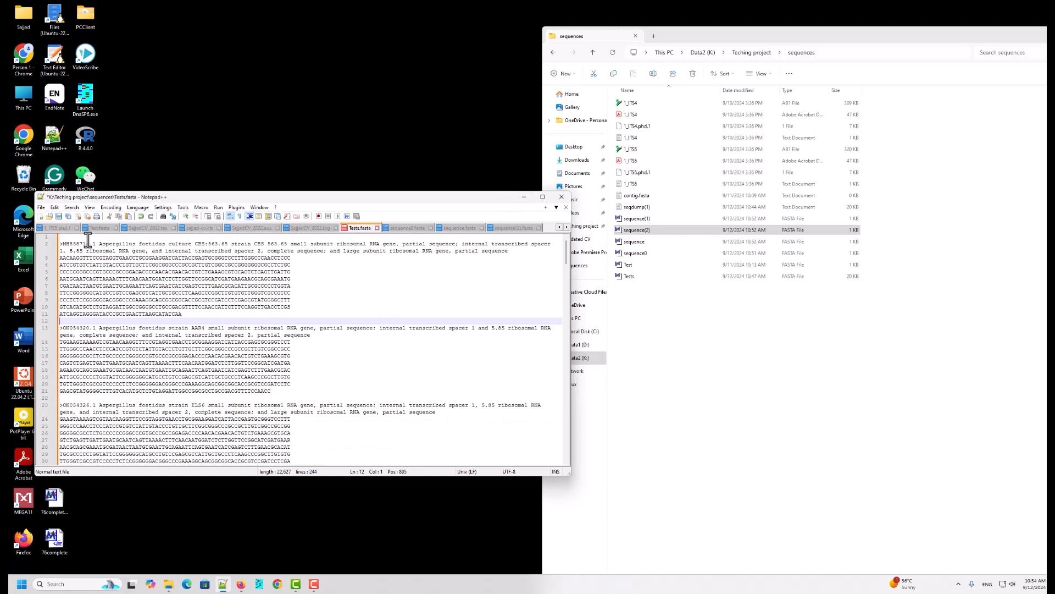
# Step: Add a blank line at the top of Tests.fasta and paste the voucher SI-BV-S-C14 record copied from sequence(1) there
pyautogui.click(64, 237)
pyautogui.press('Return')
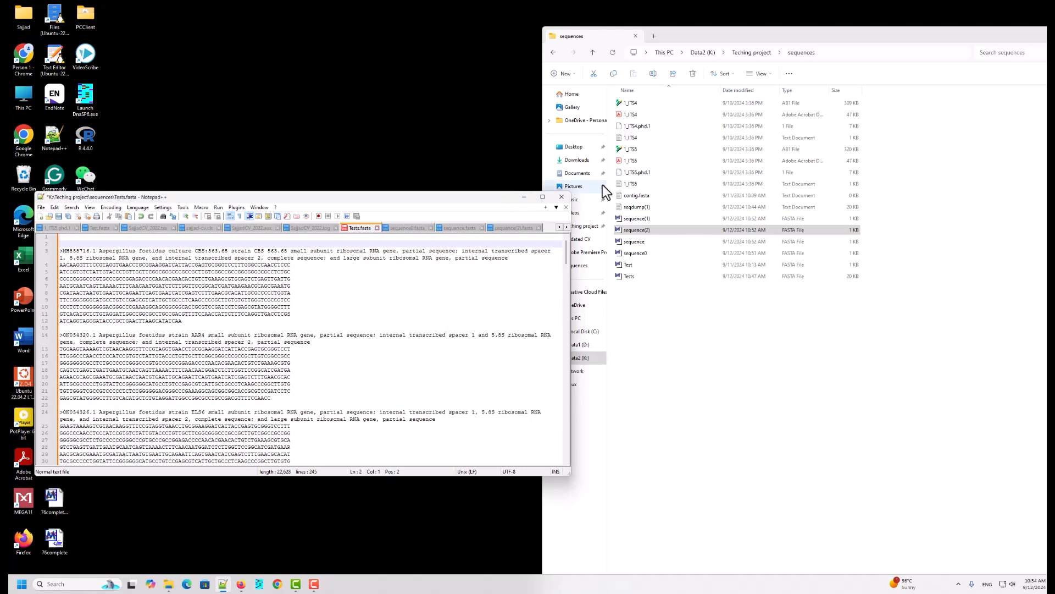
pyautogui.click(648, 218)
pyautogui.rightClick(648, 217)
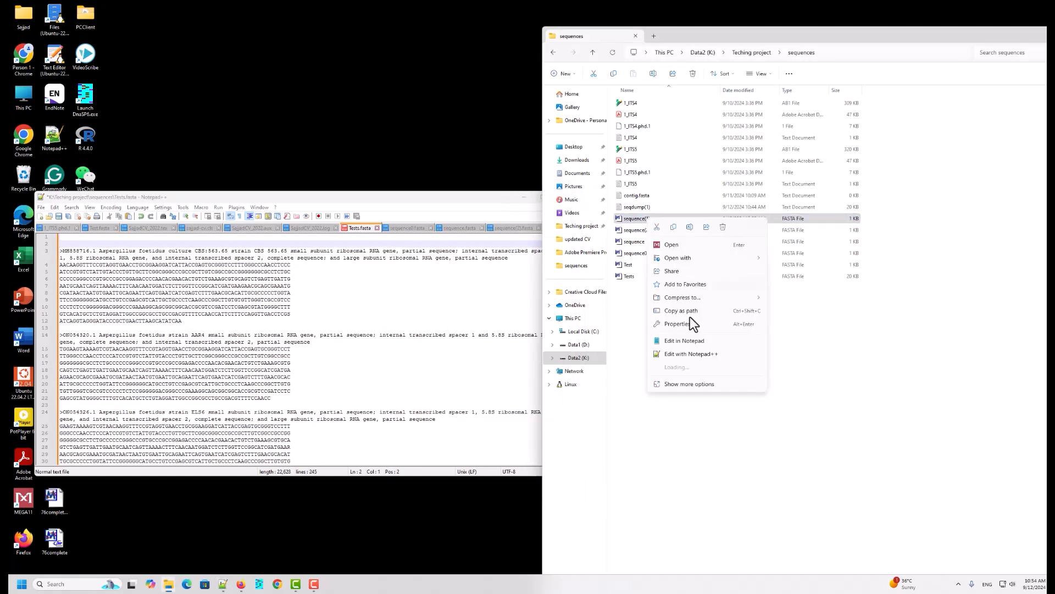
pyautogui.click(683, 360)
pyautogui.moveTo(262, 313); pyautogui.dragTo(56, 232)
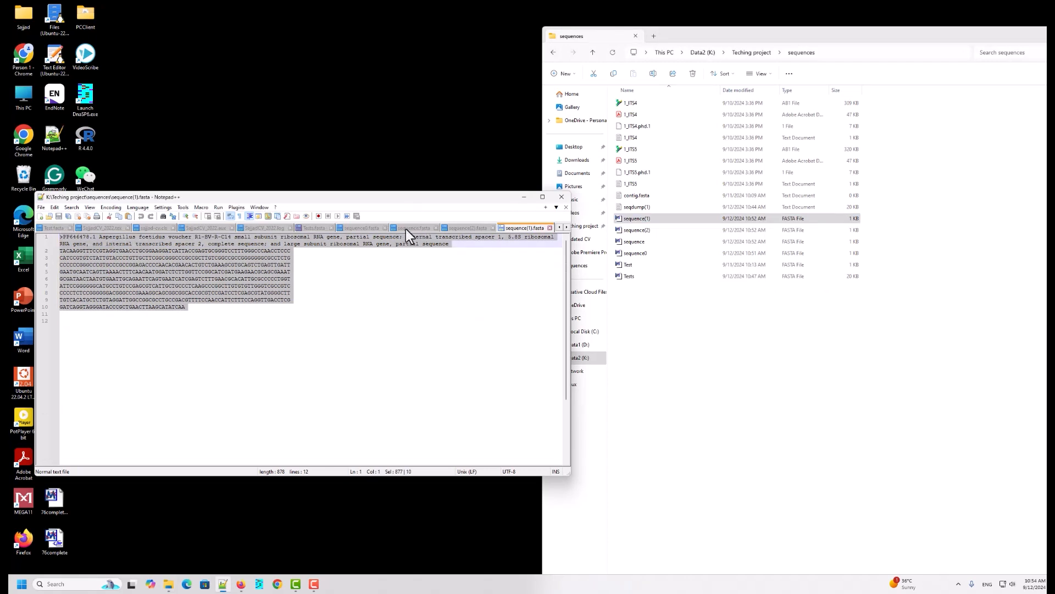
pyautogui.click(303, 229)
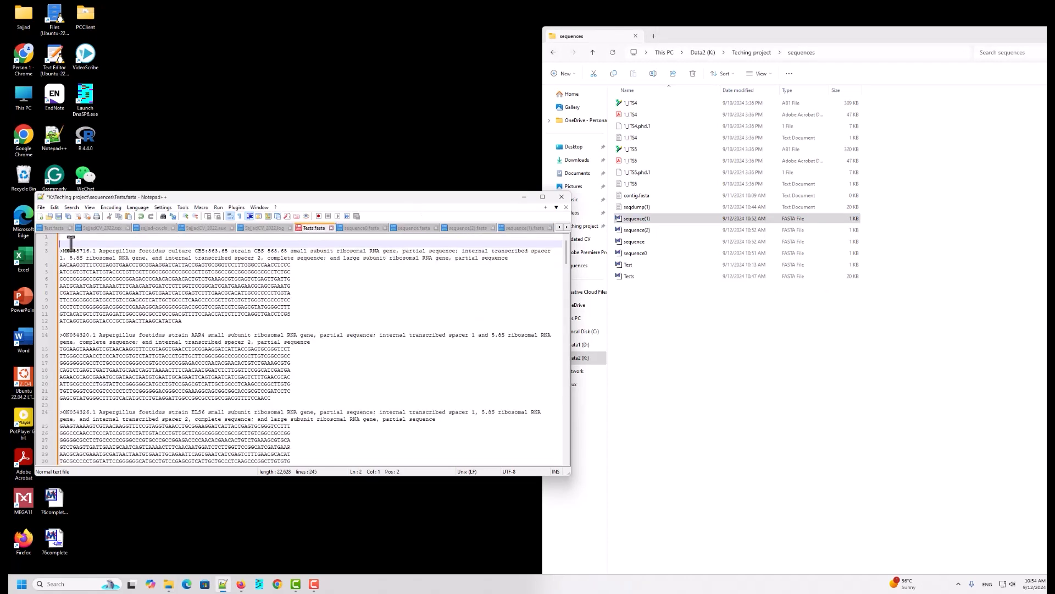
pyautogui.hotkey('ctrl', 'v')
# Step: Save the combined Tests.fasta file and select it in the sequences folder
pyautogui.scroll(-12, 220, 286)
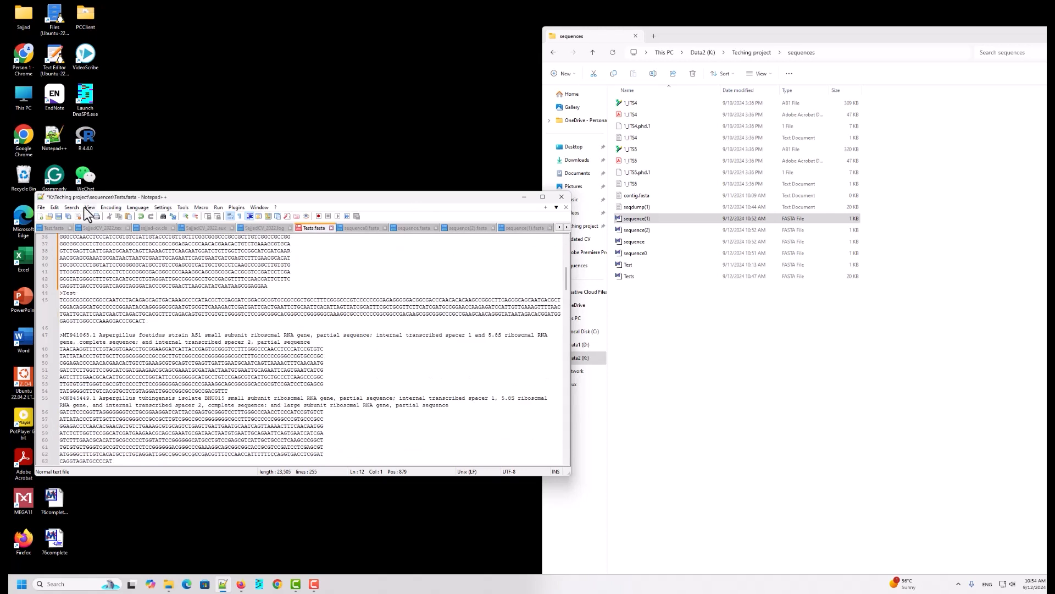
pyautogui.click(59, 216)
pyautogui.click(523, 197)
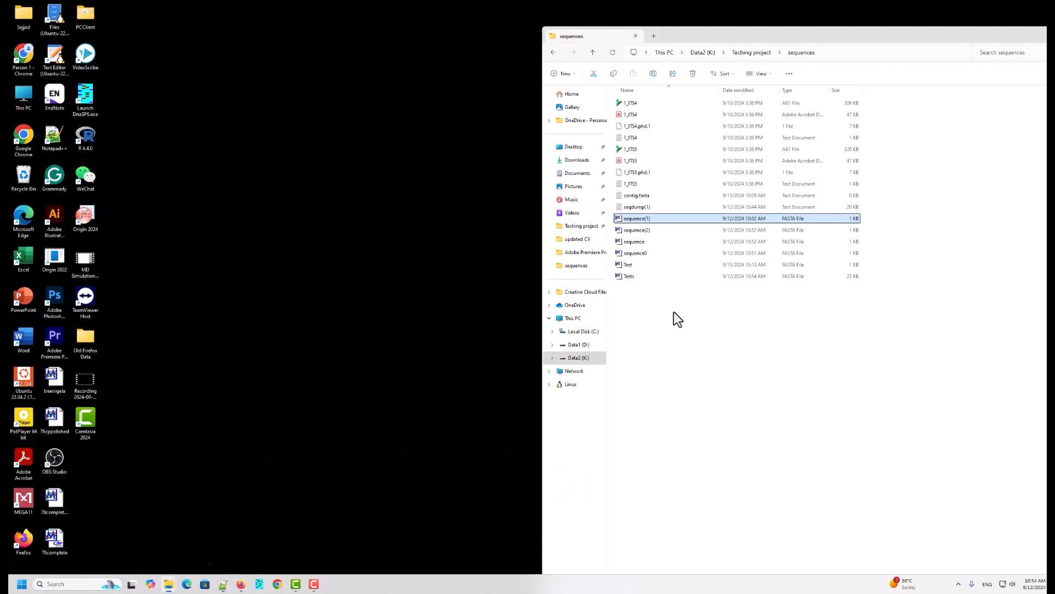
pyautogui.click(642, 277)
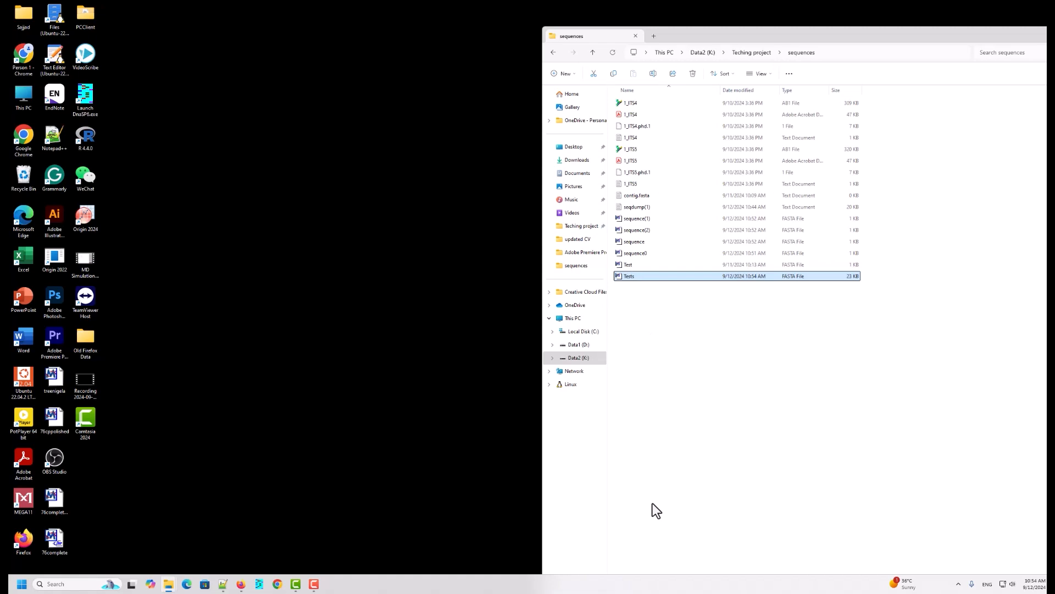
# Step: Search the web for mega software download and open the MEGA Software website to view its download options
pyautogui.moveTo(242, 585)
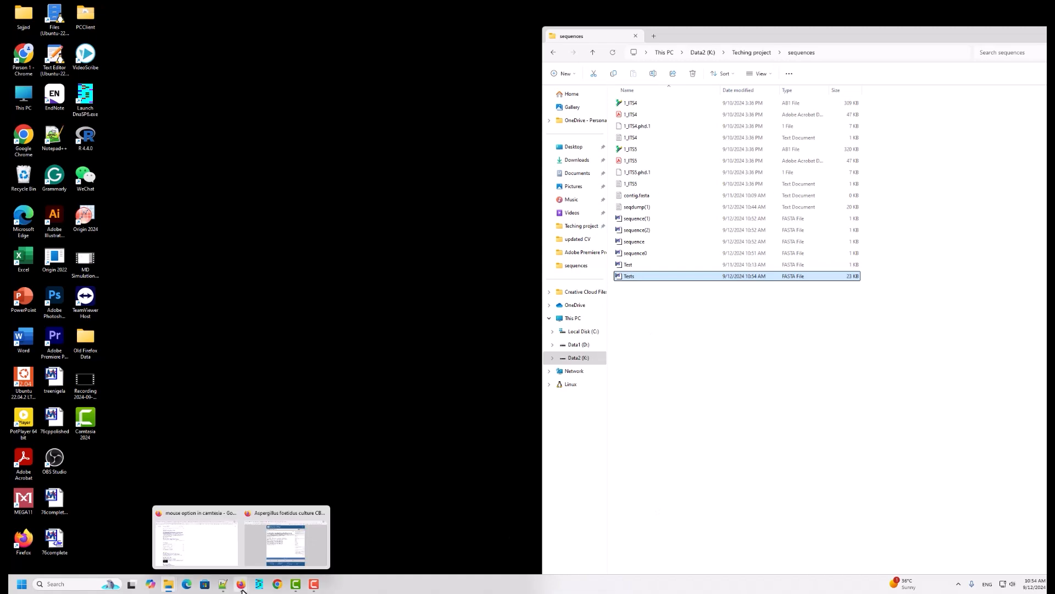
pyautogui.click(291, 544)
pyautogui.click(596, 11)
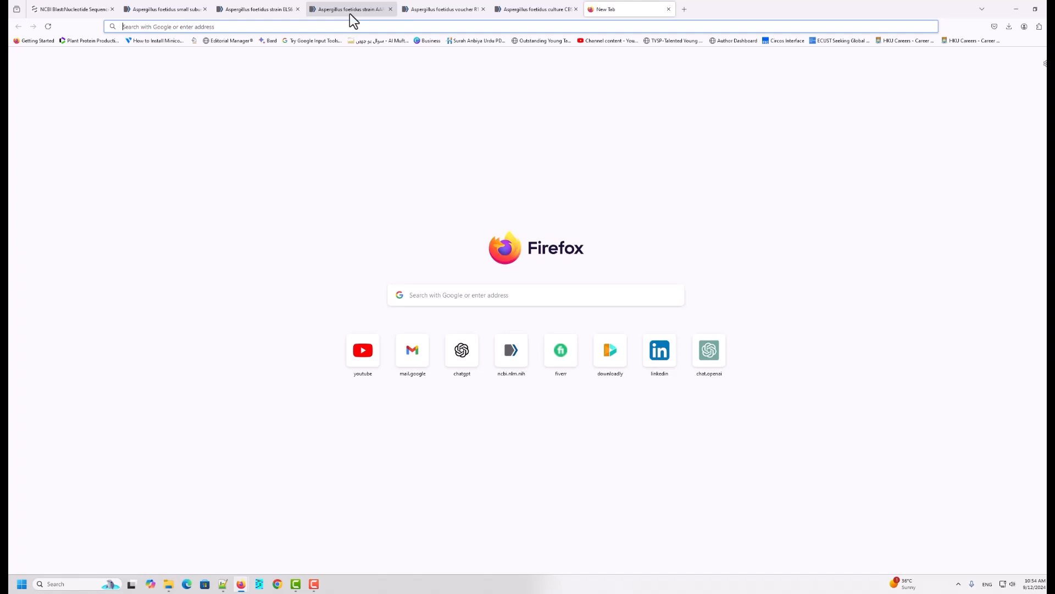
pyautogui.write('mega softw')
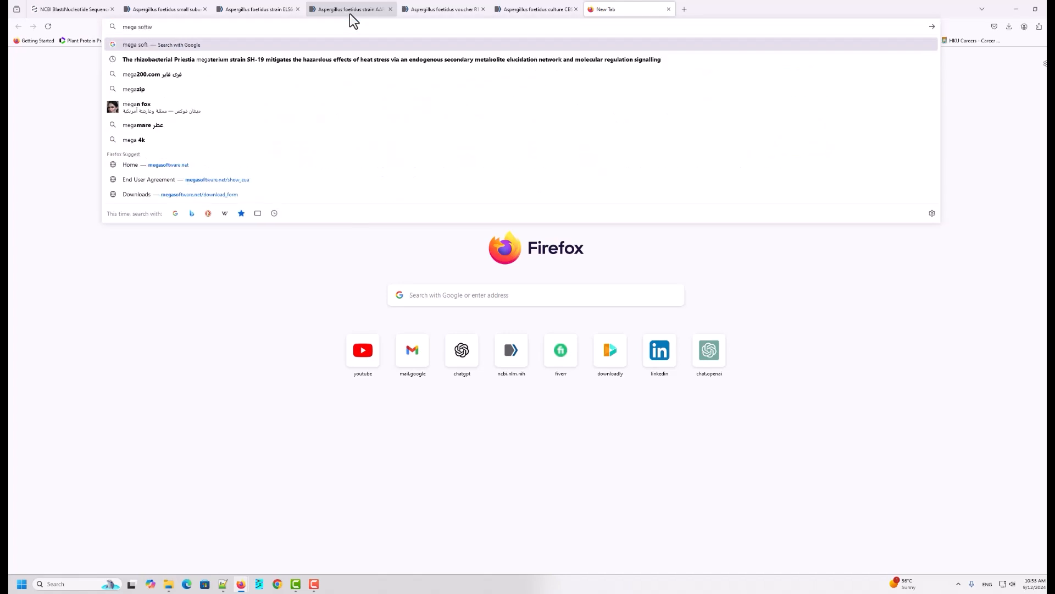
pyautogui.write('are')
pyautogui.press('Down')
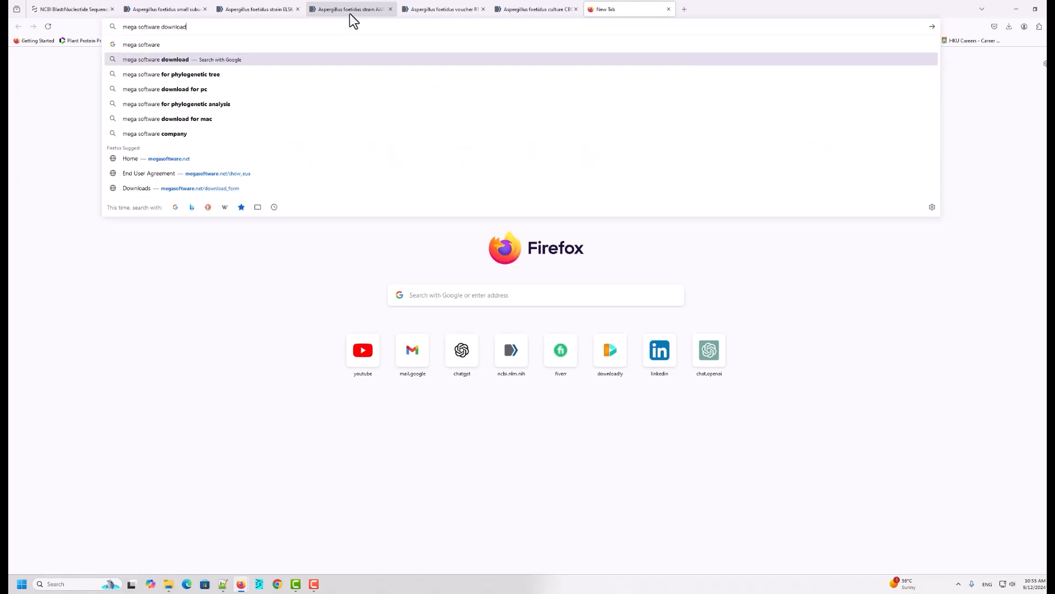
pyautogui.press('Return')
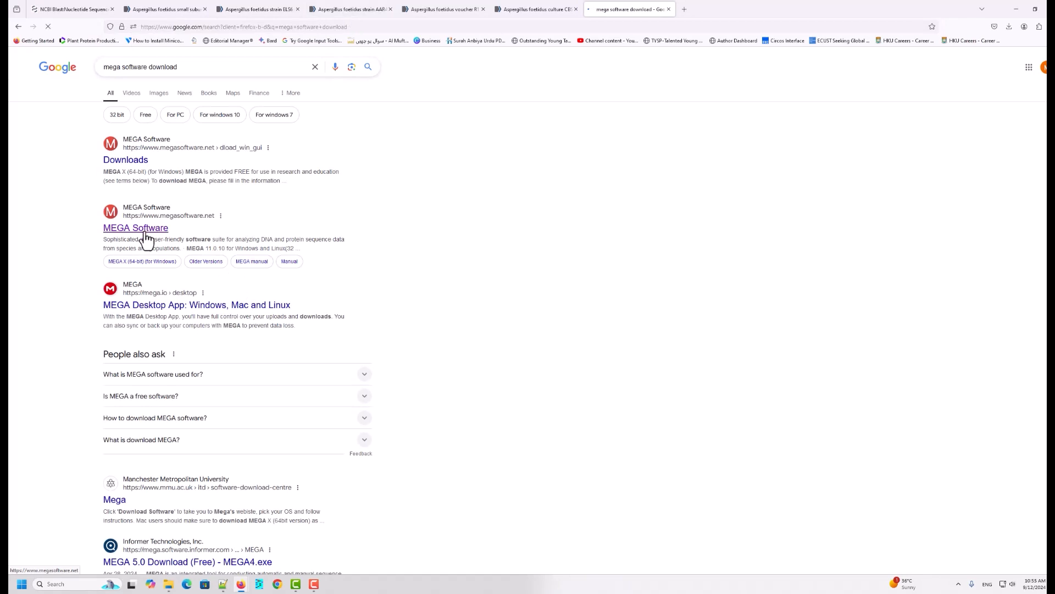
pyautogui.click(147, 232)
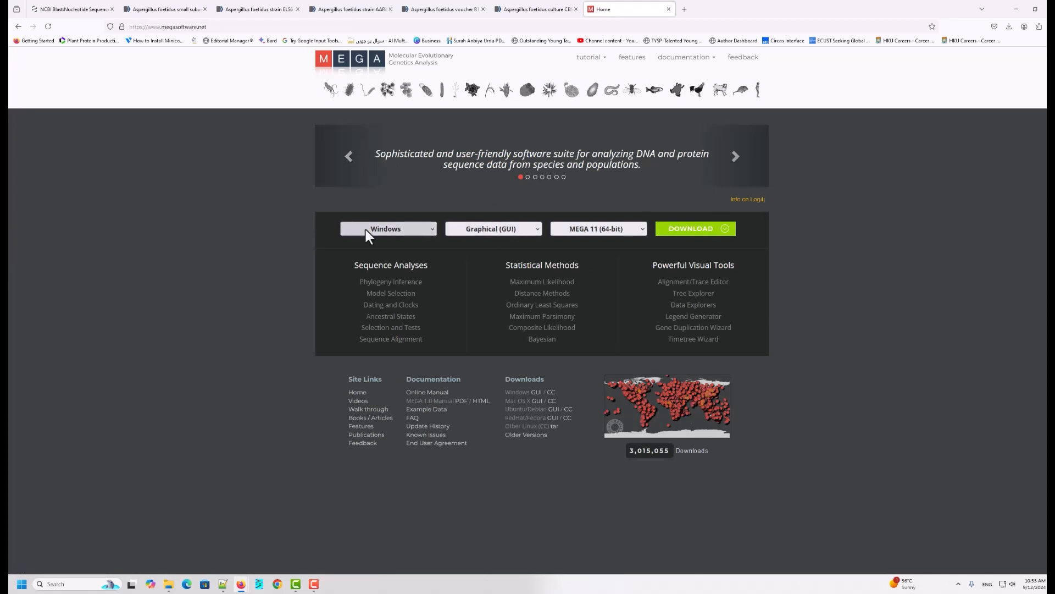
pyautogui.click(426, 231)
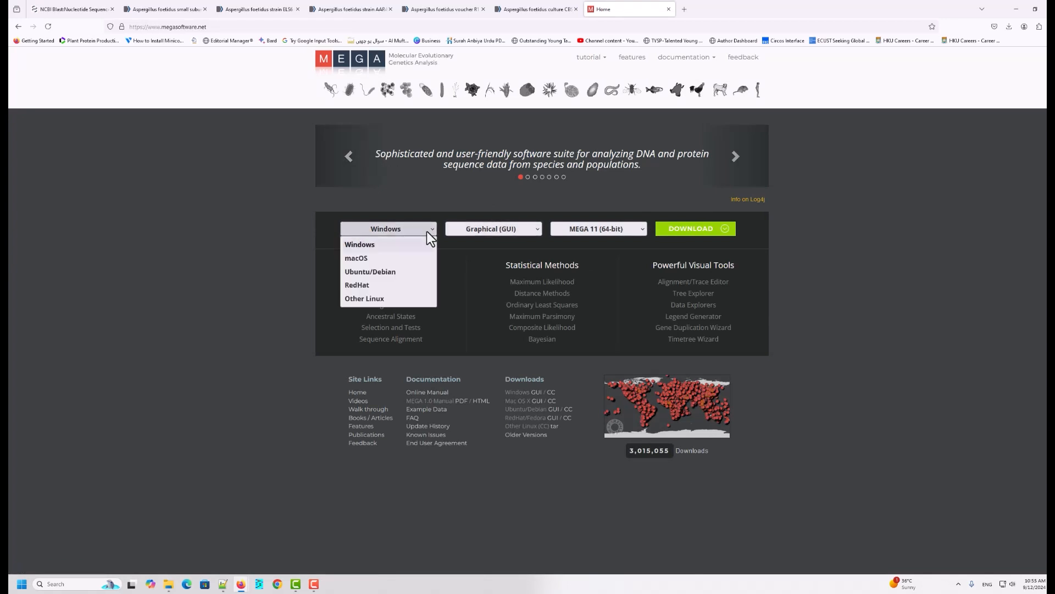
pyautogui.click(426, 230)
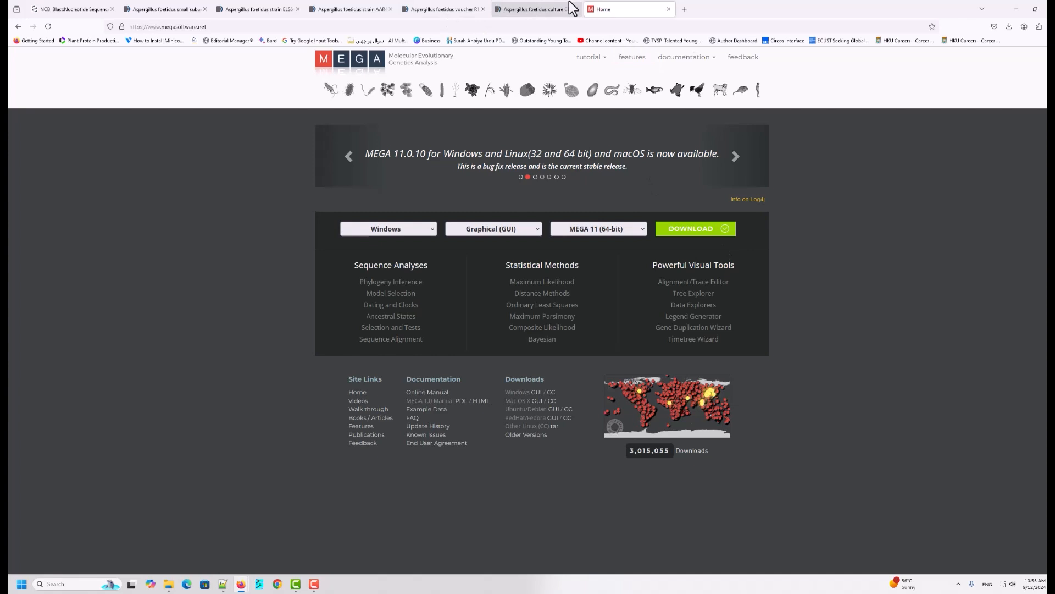
pyautogui.click(1018, 9)
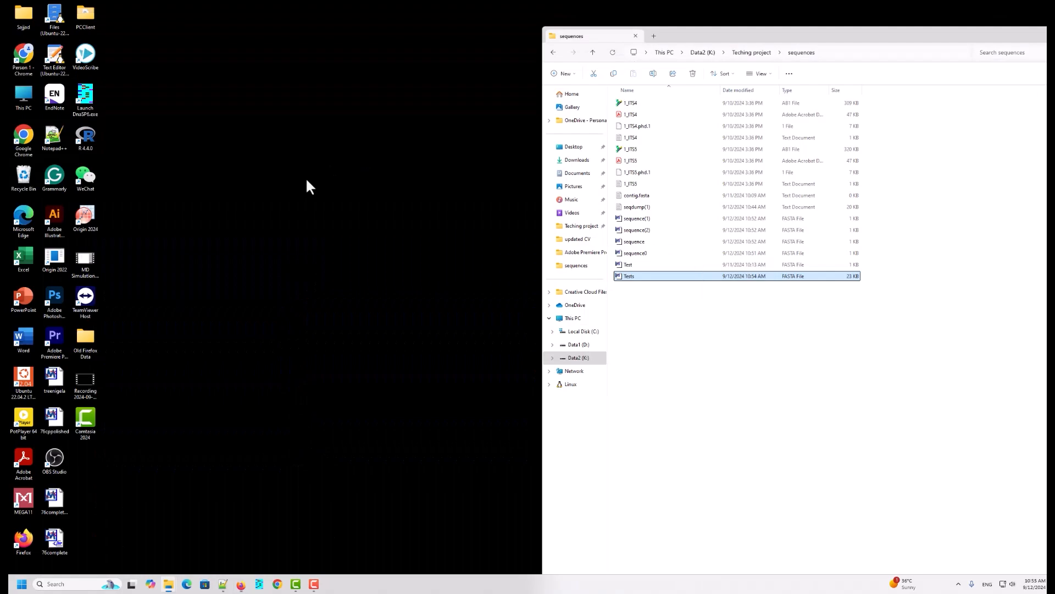
# Step: Launch MEGA11 from its desktop shortcut and reposition its main window beside the sequences folder
pyautogui.rightClick(27, 495)
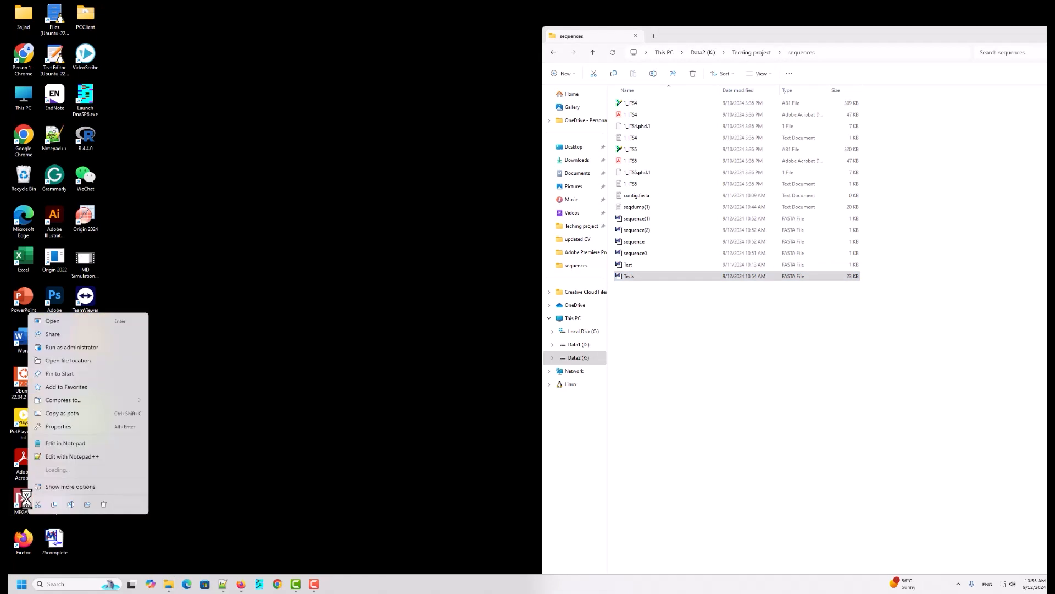
pyautogui.click(61, 321)
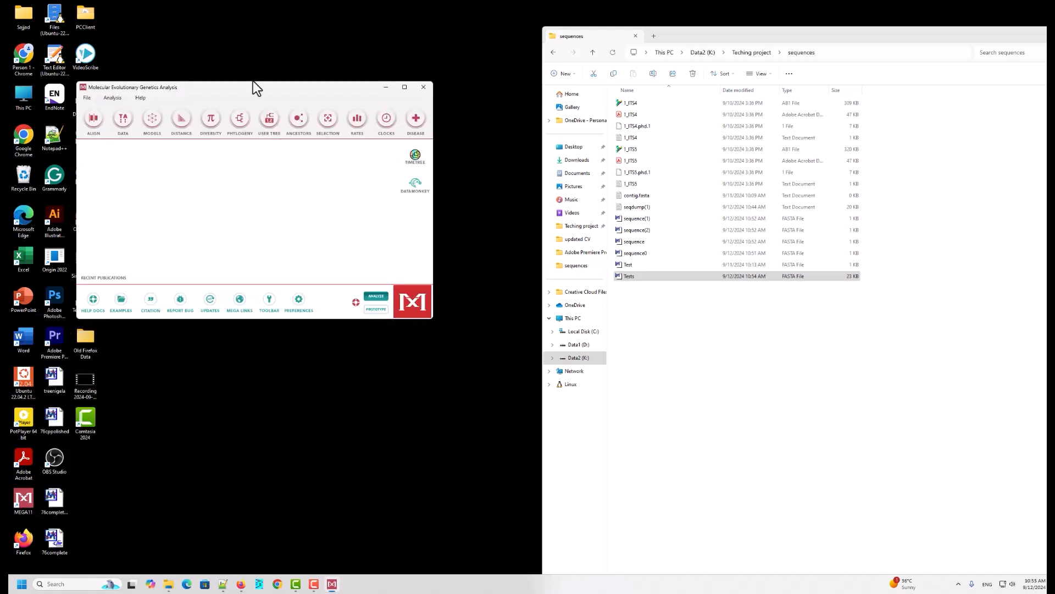
pyautogui.moveTo(256, 91); pyautogui.dragTo(369, 197)
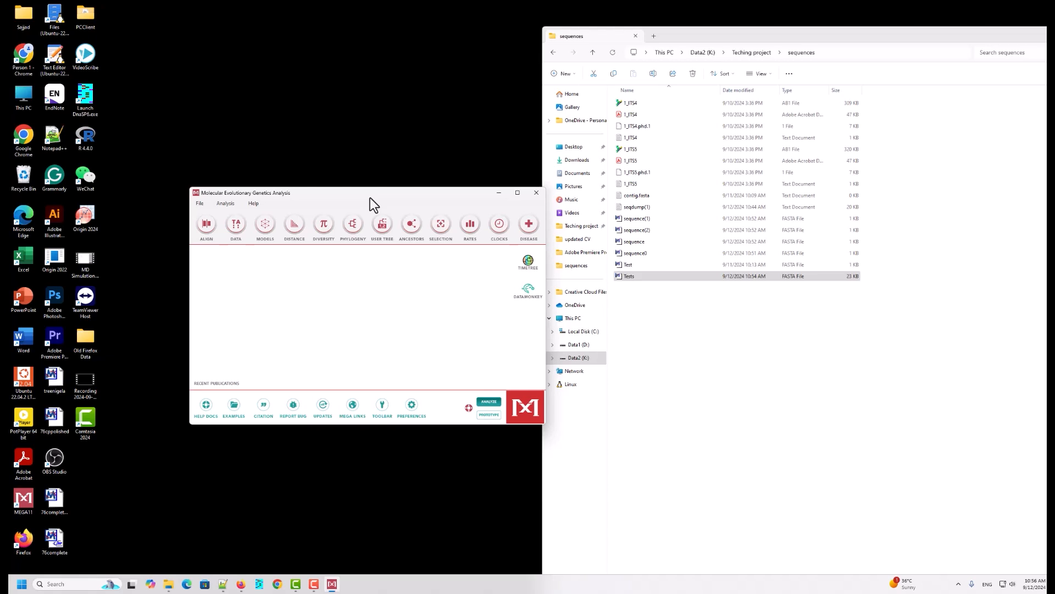
# Step: Try to open Tests.fasta in MEGA for alignment by dropping it onto the main window
pyautogui.moveTo(371, 195); pyautogui.dragTo(308, 189)
pyautogui.click(626, 275)
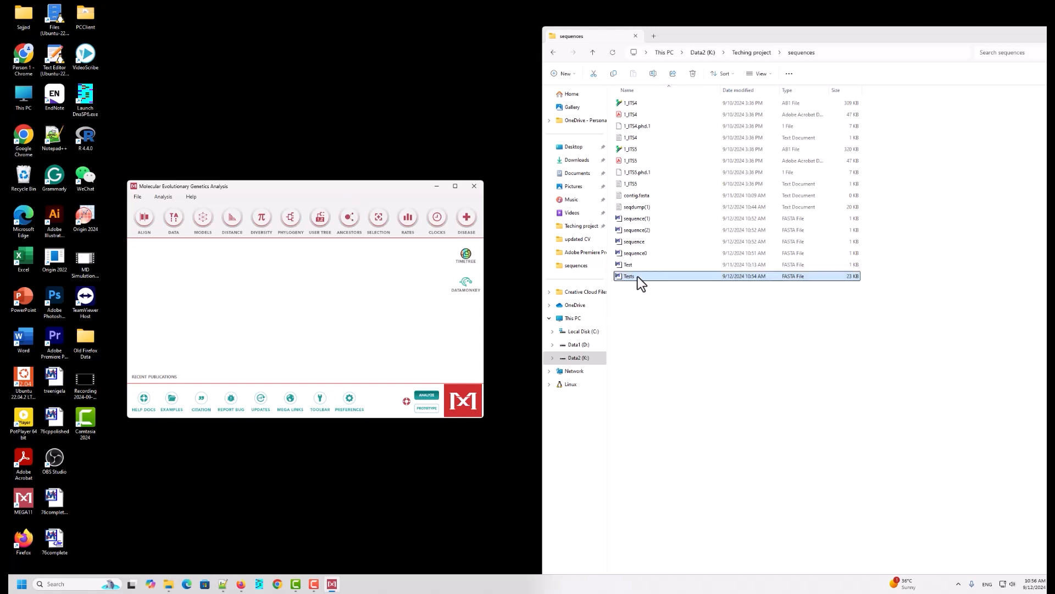
pyautogui.moveTo(637, 278); pyautogui.dragTo(259, 285)
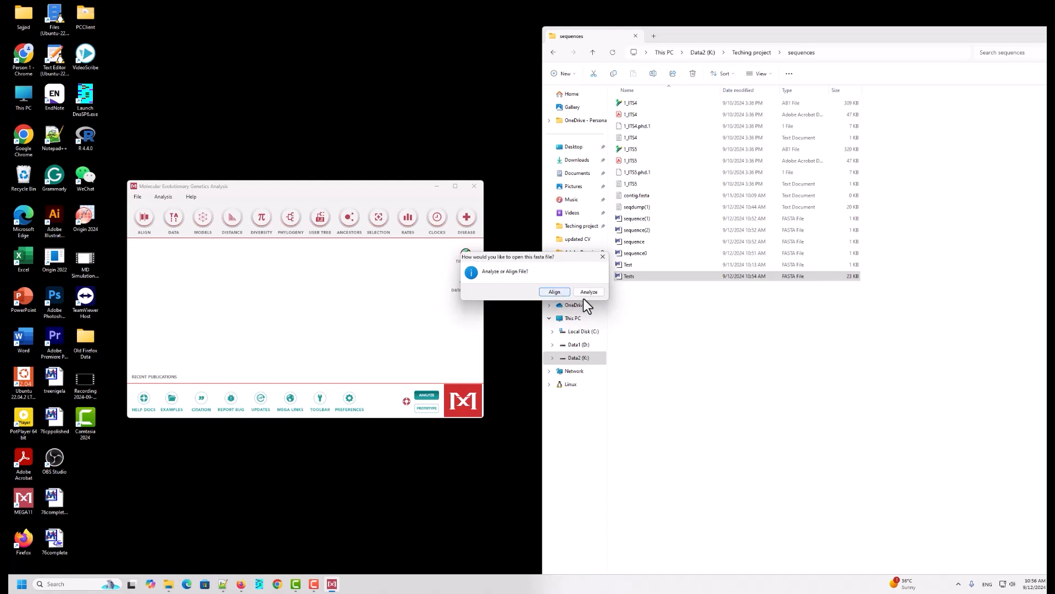
pyautogui.click(553, 291)
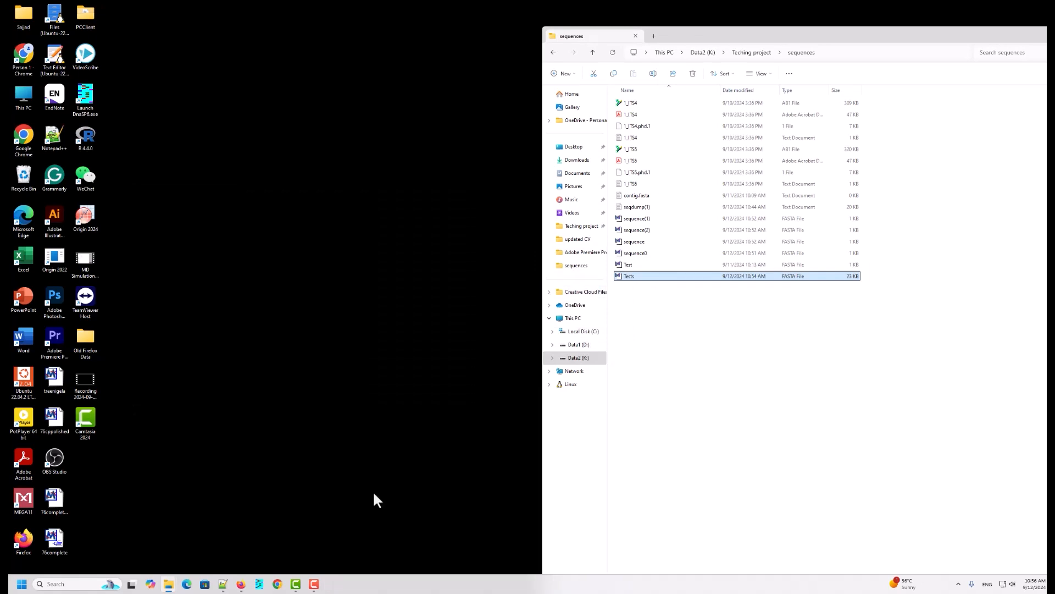
pyautogui.rightClick(289, 215)
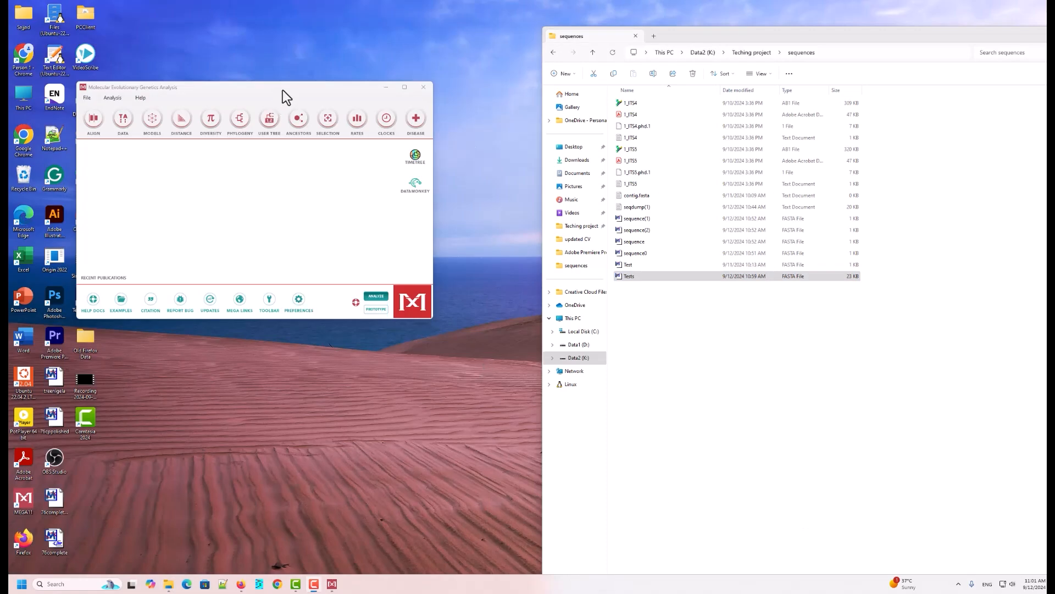
# Step: Open Tests.fasta in MEGA's Alignment Explorer by dropping the file on the main window and choosing to align it
pyautogui.moveTo(283, 90); pyautogui.dragTo(314, 112)
pyautogui.click(638, 276)
pyautogui.moveTo(641, 275); pyautogui.dragTo(325, 256)
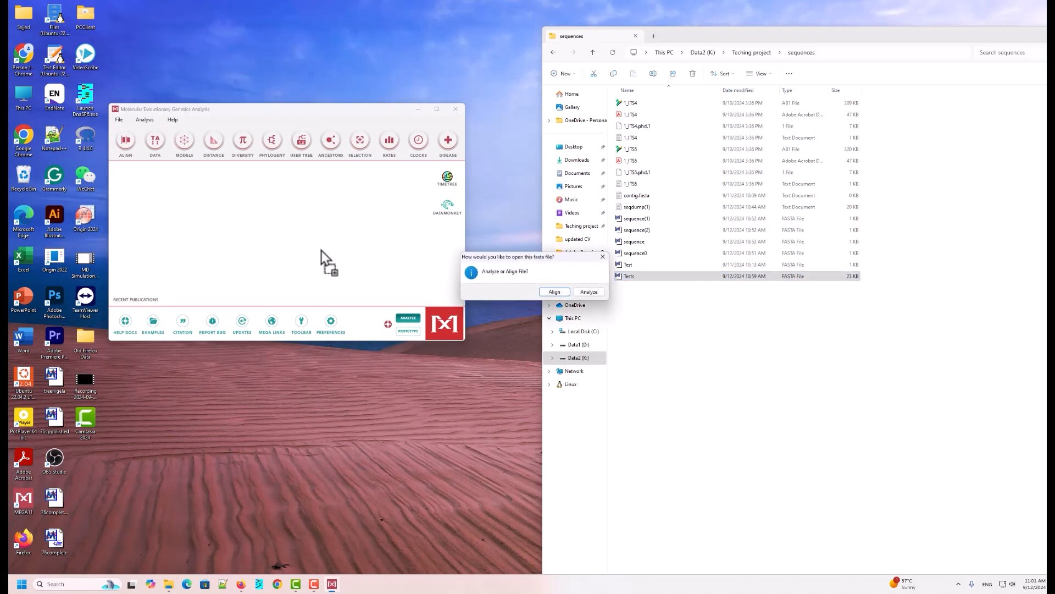
pyautogui.click(553, 293)
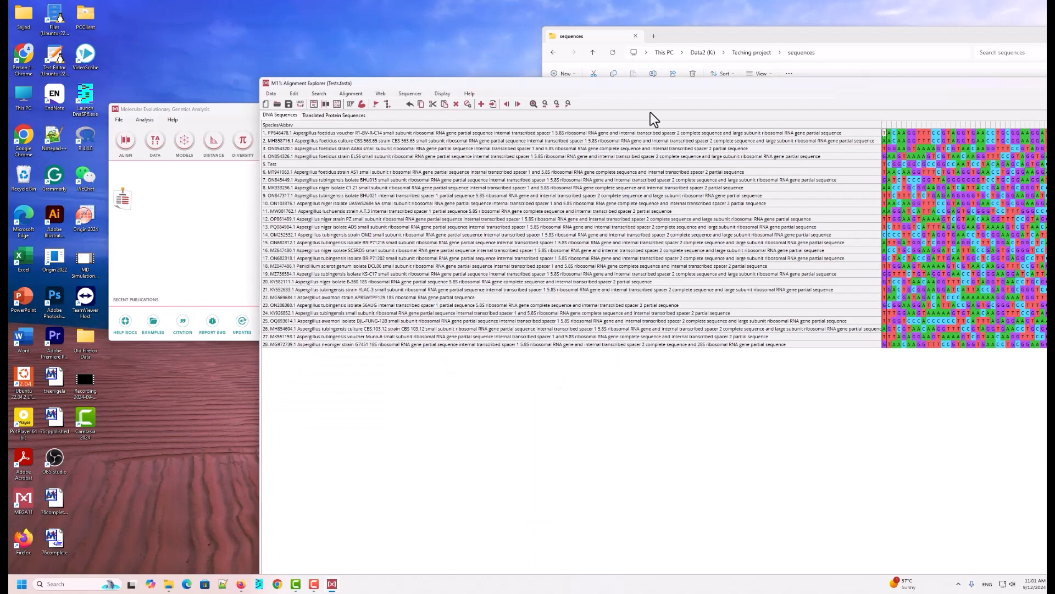
# Step: Resize the Alignment Explorer window and align all sequences with ClustalW using the default gap penalty options
pyautogui.moveTo(695, 85); pyautogui.dragTo(452, 41)
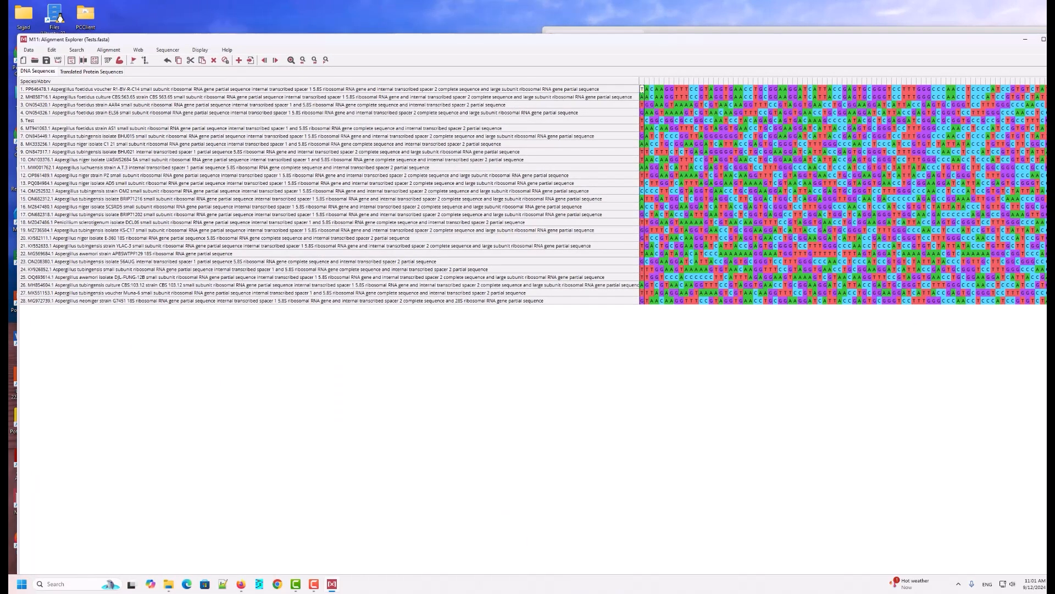
pyautogui.moveTo(1054, 231); pyautogui.dragTo(971, 231)
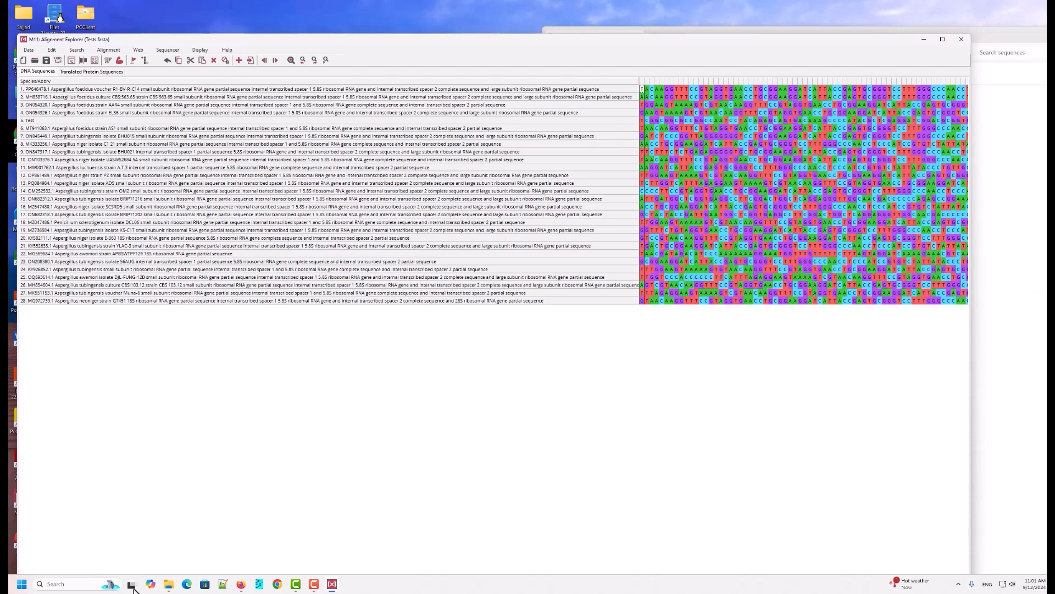
pyautogui.moveTo(682, 40); pyautogui.dragTo(703, 43)
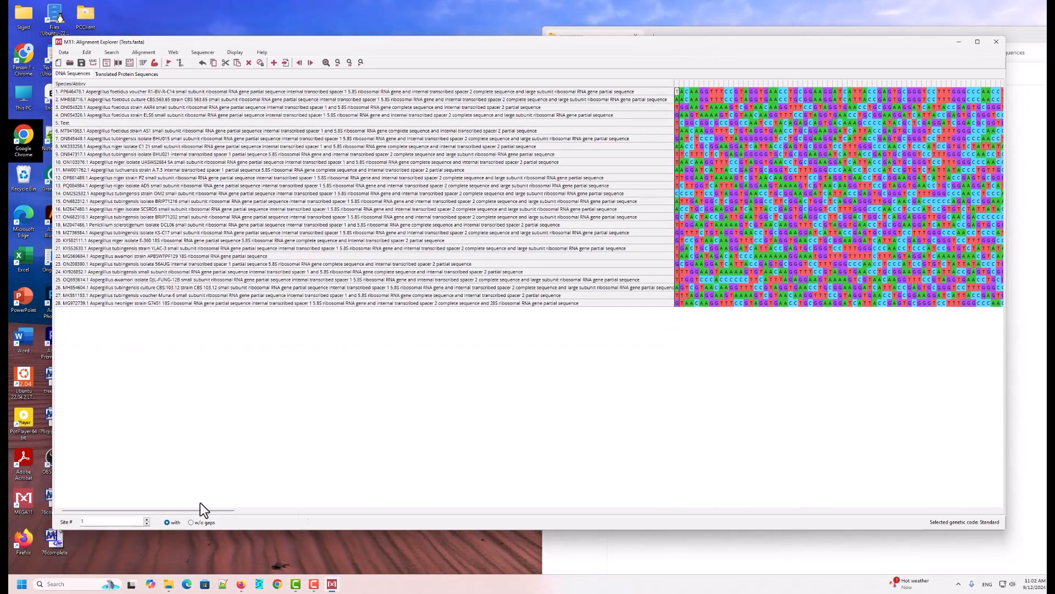
pyautogui.moveTo(121, 511)
pyautogui.mouseDown()
pyautogui.moveTo(854, 519)
pyautogui.moveTo(253, 507)
pyautogui.moveTo(118, 526)
pyautogui.mouseUp()
pyautogui.moveTo(328, 41); pyautogui.dragTo(362, 48)
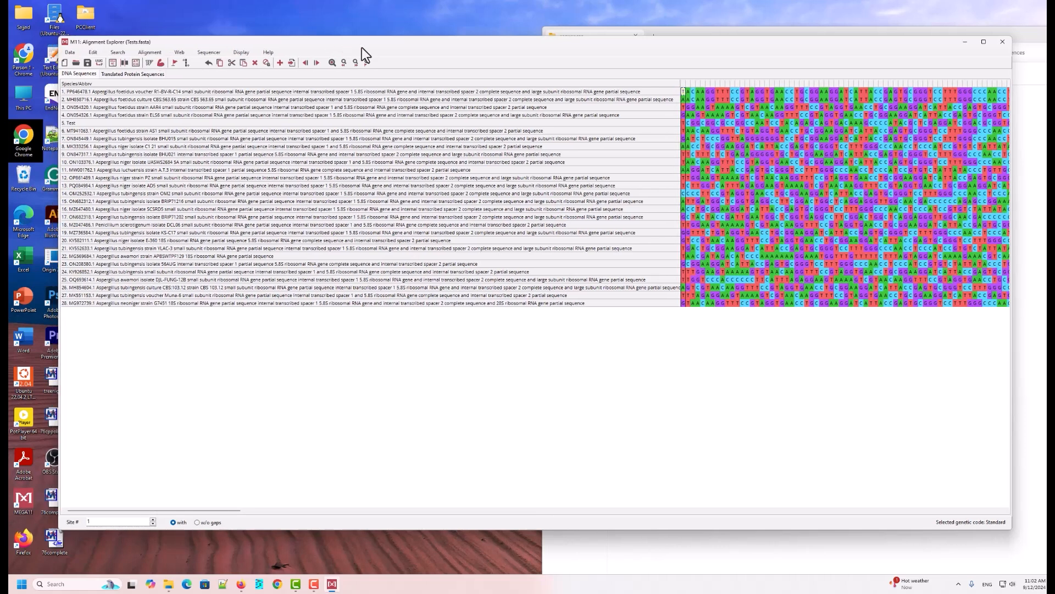
pyautogui.click(173, 61)
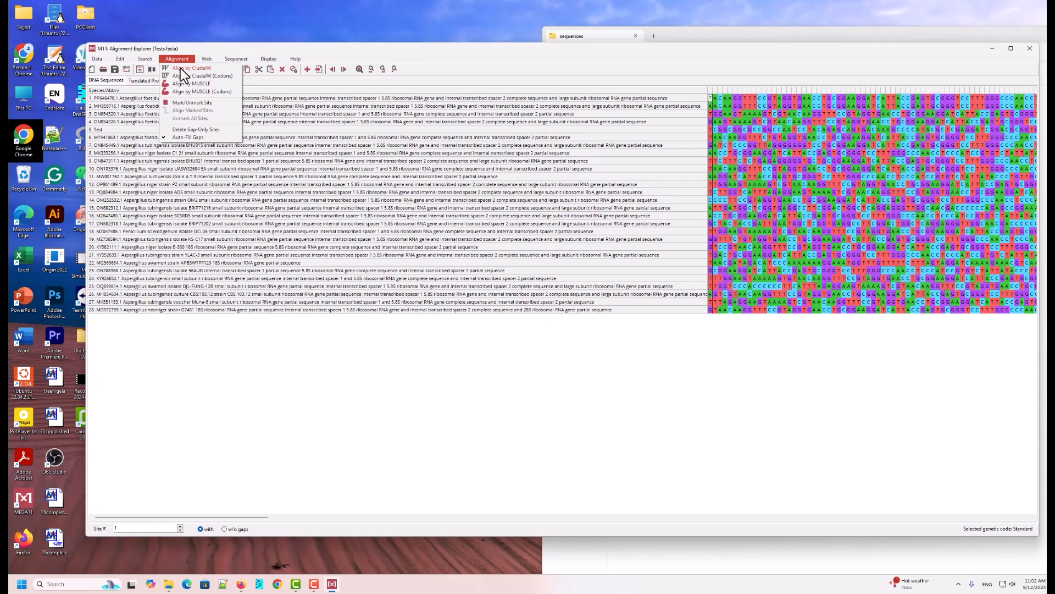
pyautogui.click(181, 69)
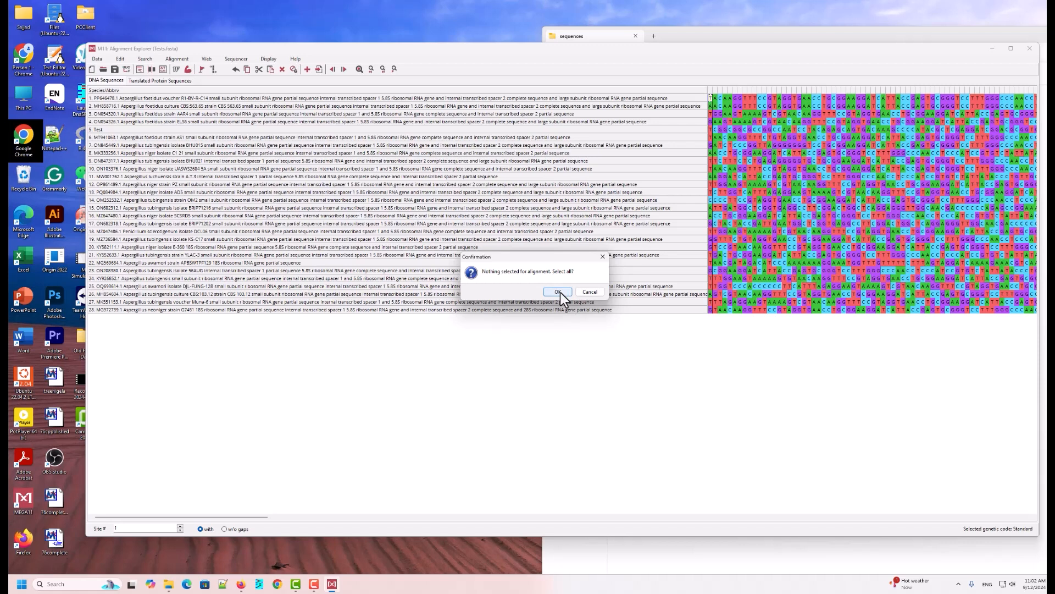
pyautogui.click(558, 292)
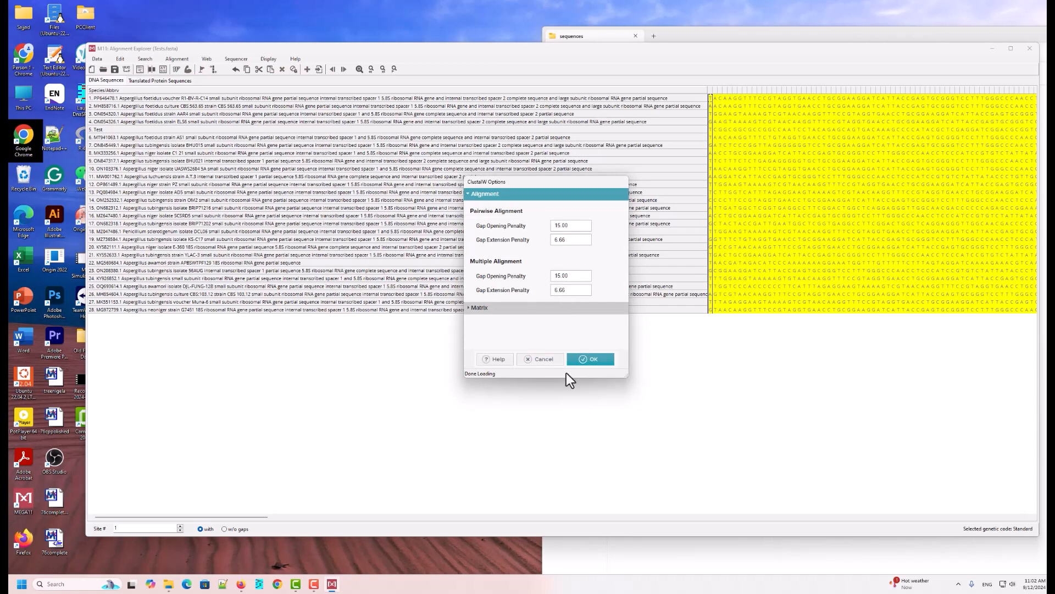
pyautogui.click(596, 359)
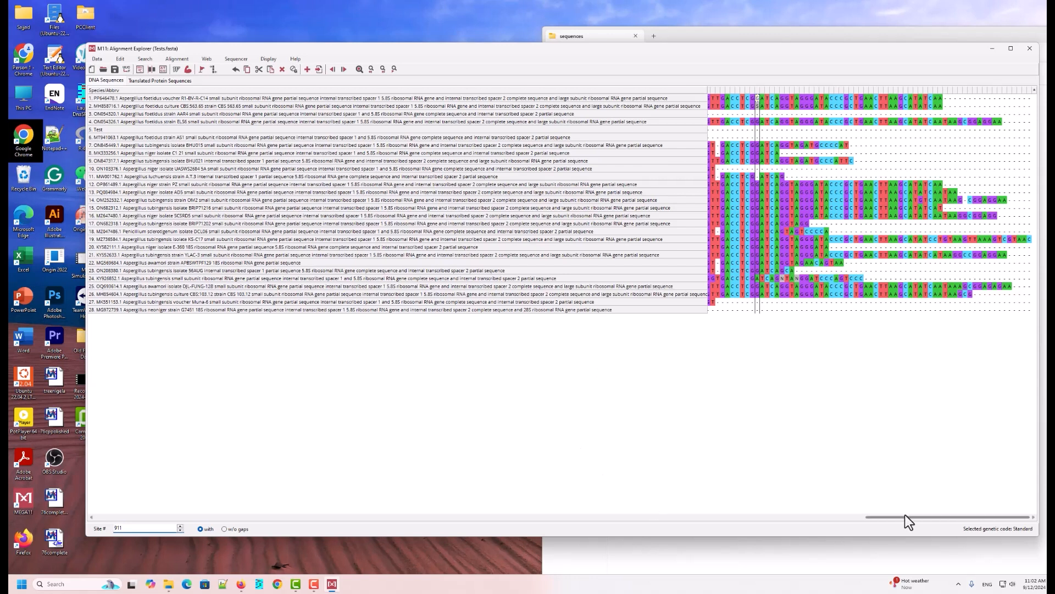
# Step: Scroll through the aligned sequences and select the Test sequence row
pyautogui.moveTo(905, 516); pyautogui.dragTo(836, 509)
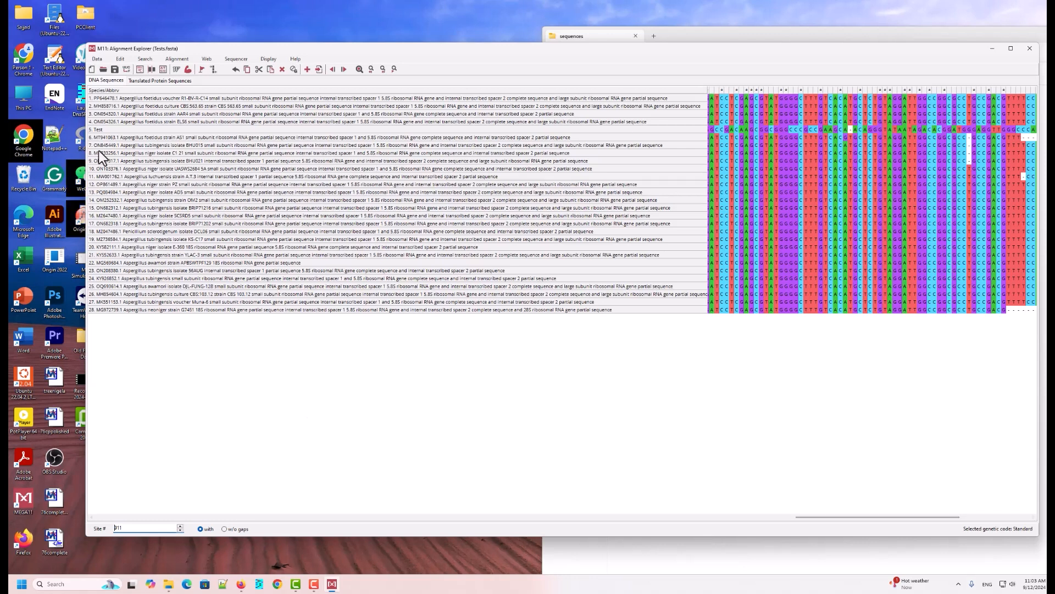
pyautogui.click(97, 130)
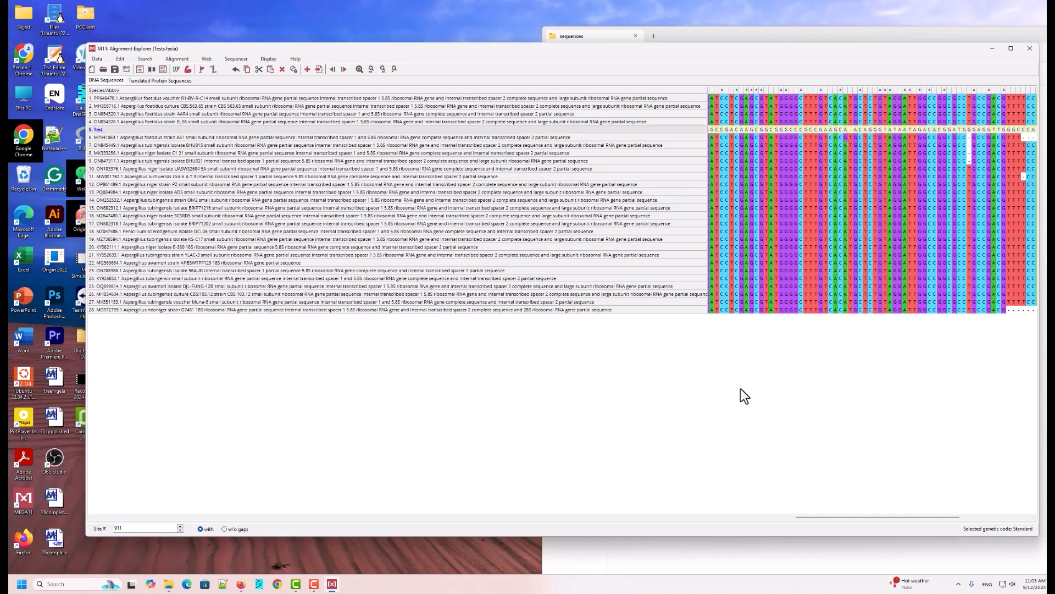
pyautogui.click(851, 129)
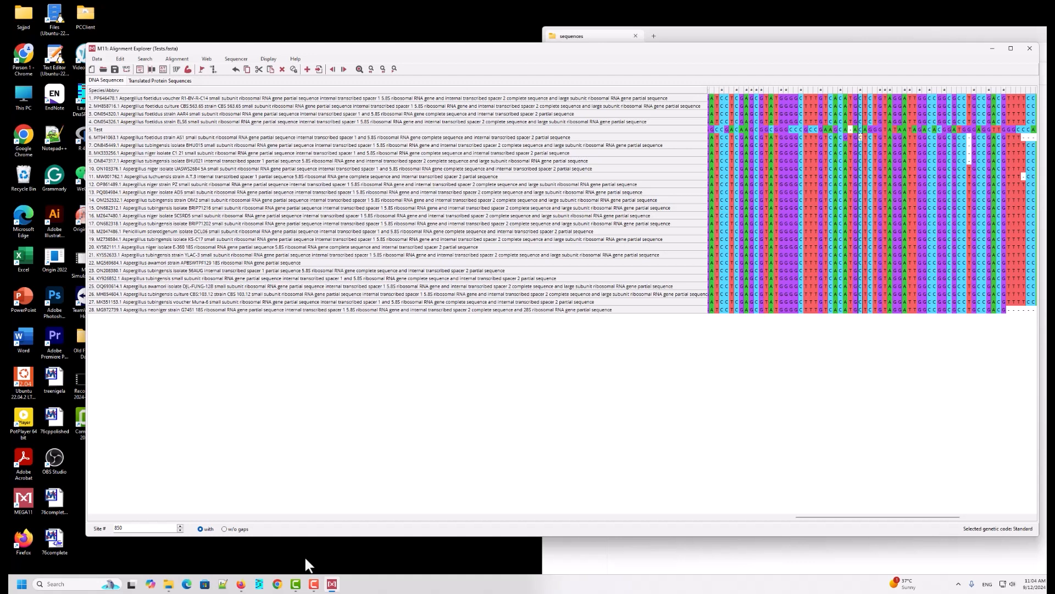
# Step: Switch to the browser's NCBI BLAST results and open the pairwise alignment of the Aspergillus foetidus strain AS1 hit
pyautogui.moveTo(240, 584)
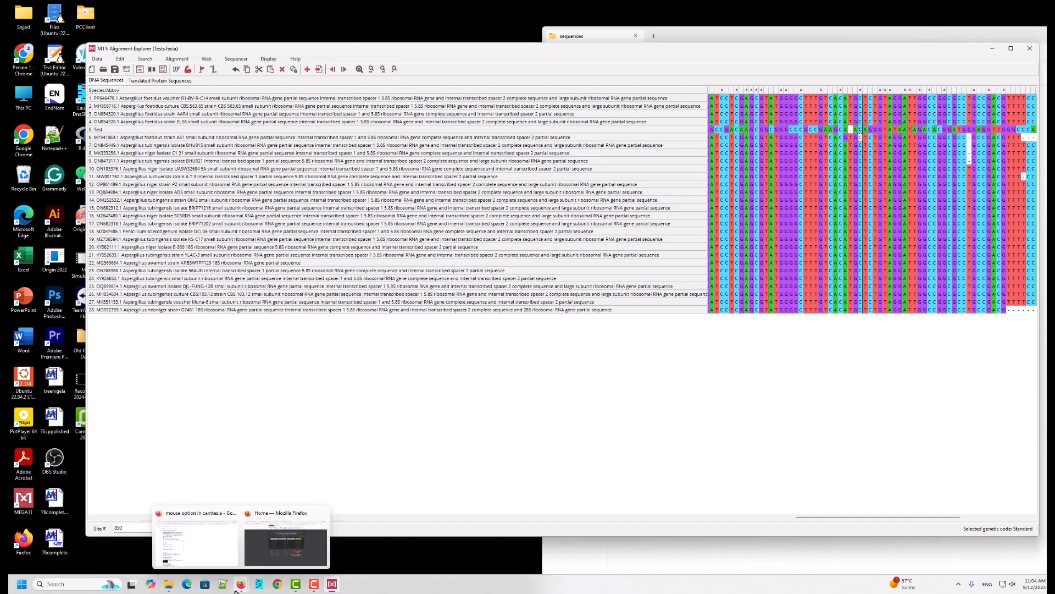
pyautogui.click(245, 545)
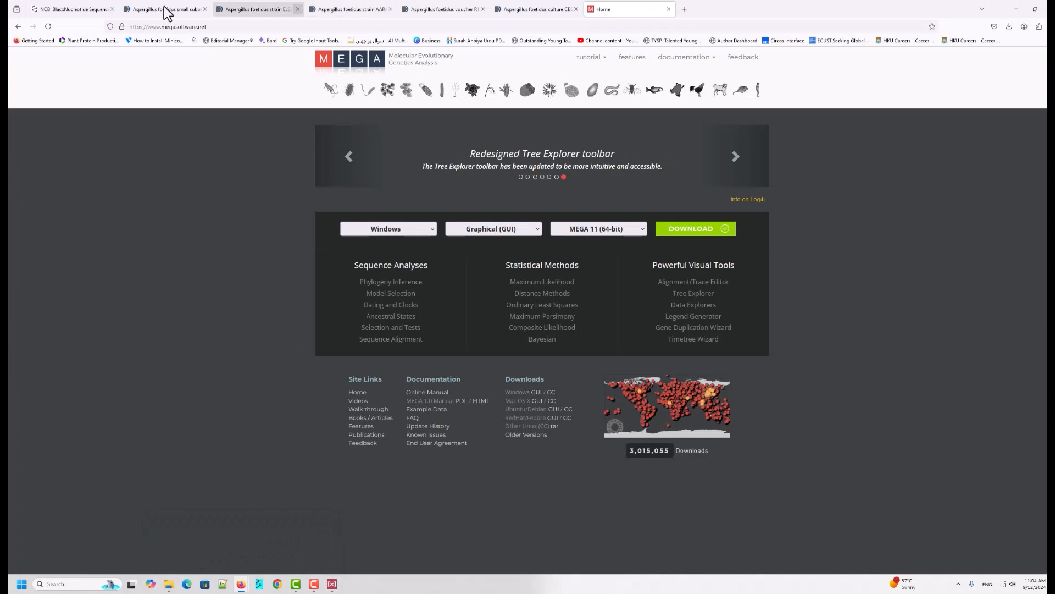
pyautogui.click(142, 11)
pyautogui.click(82, 4)
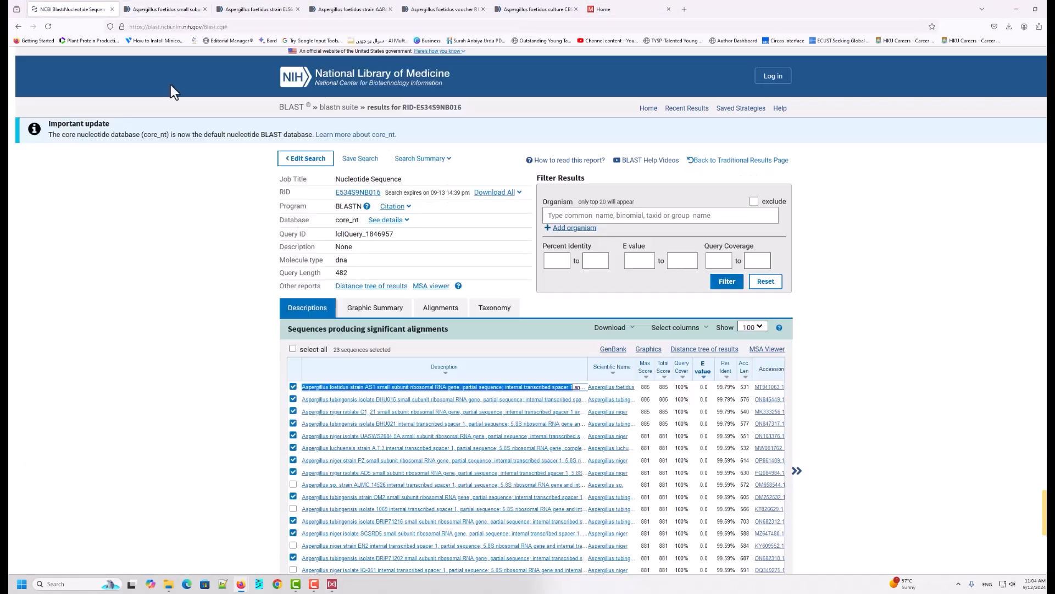
pyautogui.scroll(-2, 408, 315)
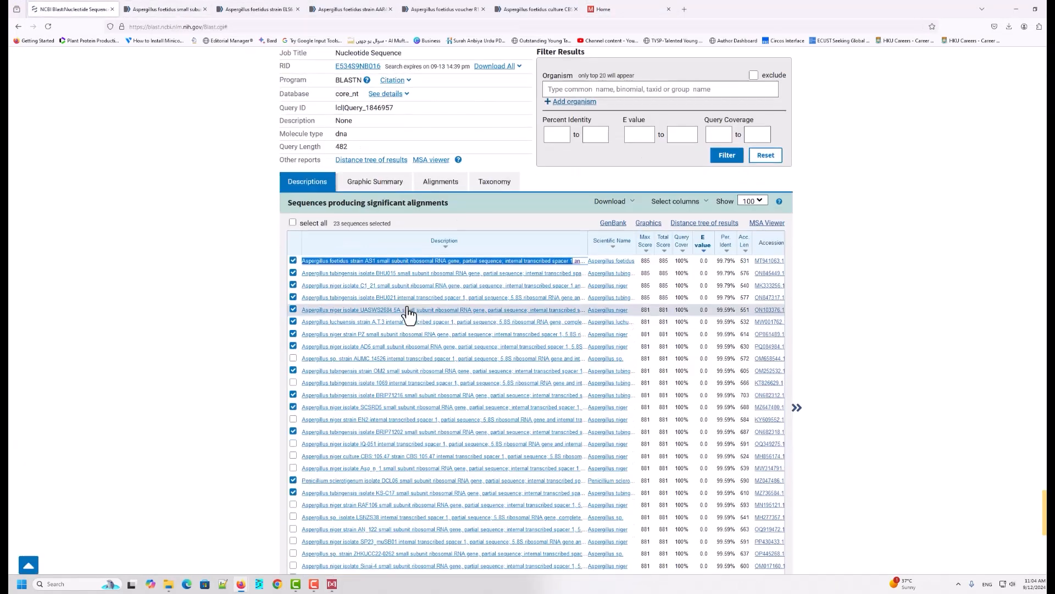
pyautogui.click(907, 295)
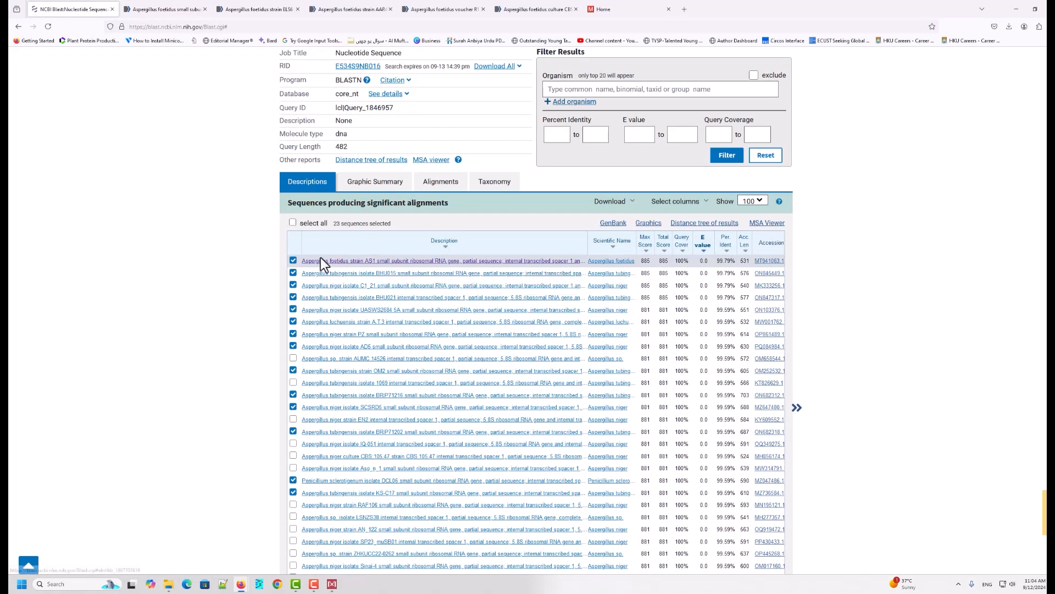
pyautogui.click(359, 264)
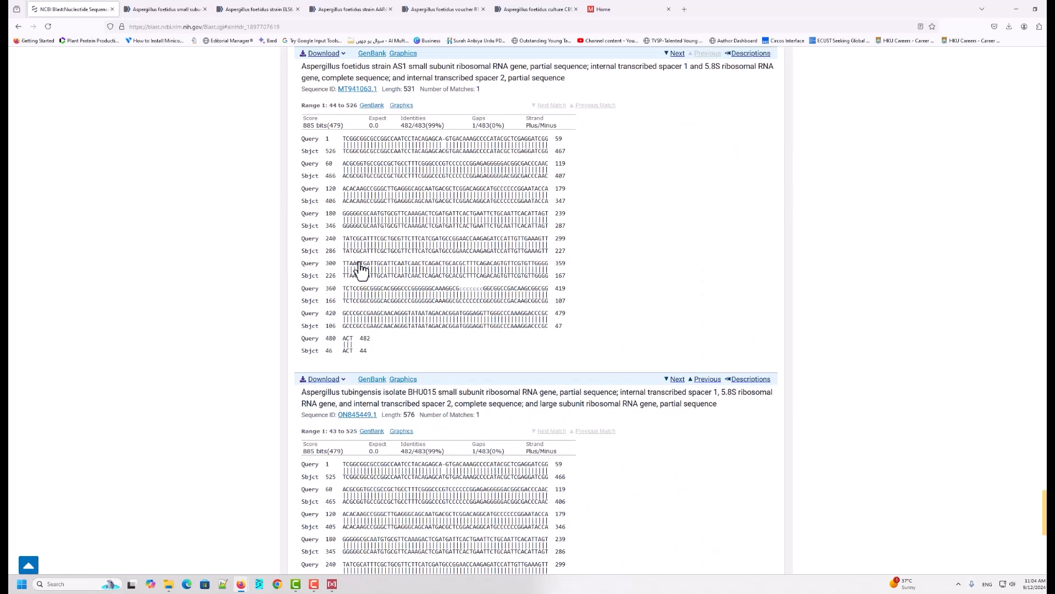
# Step: Select parts of the query and subject lines in the strain AS1 alignment to examine them
pyautogui.moveTo(341, 141); pyautogui.dragTo(583, 333)
pyautogui.click(591, 337)
pyautogui.moveTo(443, 125); pyautogui.dragTo(426, 125)
pyautogui.moveTo(341, 141); pyautogui.dragTo(548, 141)
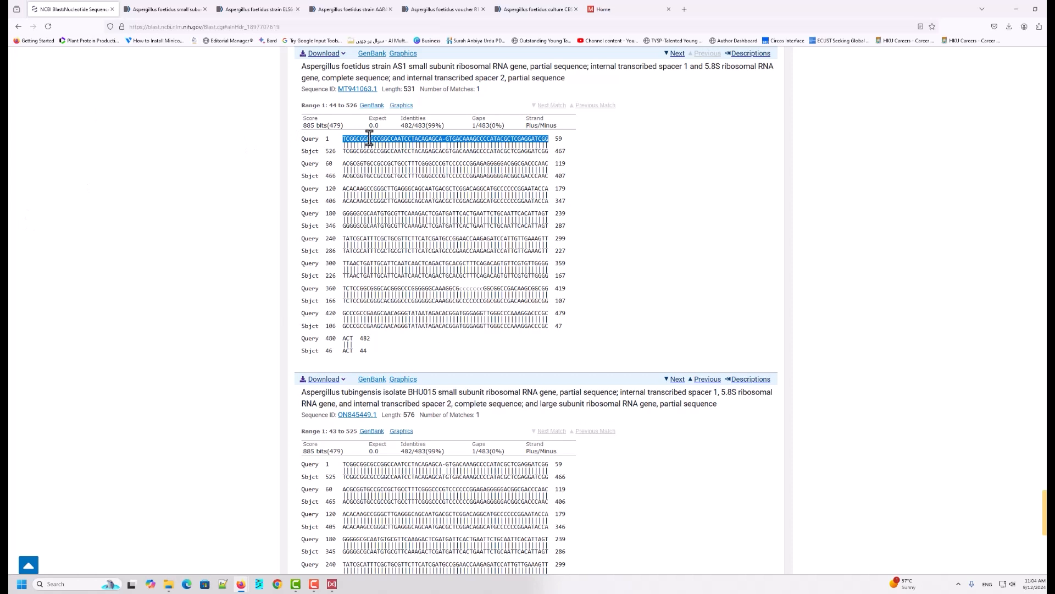
pyautogui.click(324, 140)
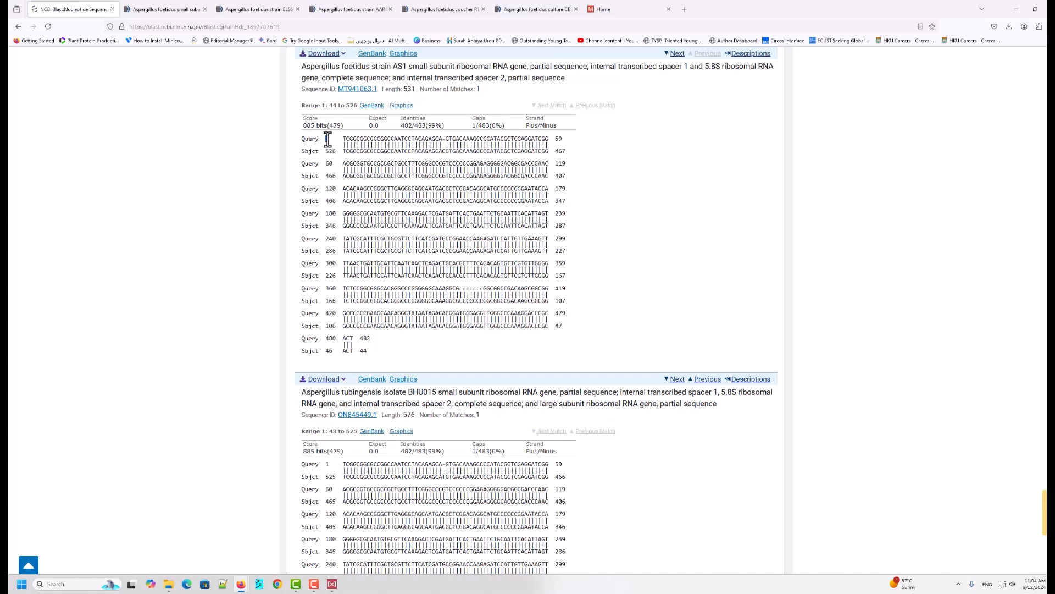
pyautogui.doubleClick(327, 139)
pyautogui.doubleClick(559, 139)
pyautogui.moveTo(322, 152); pyautogui.dragTo(377, 151)
pyautogui.click(337, 154)
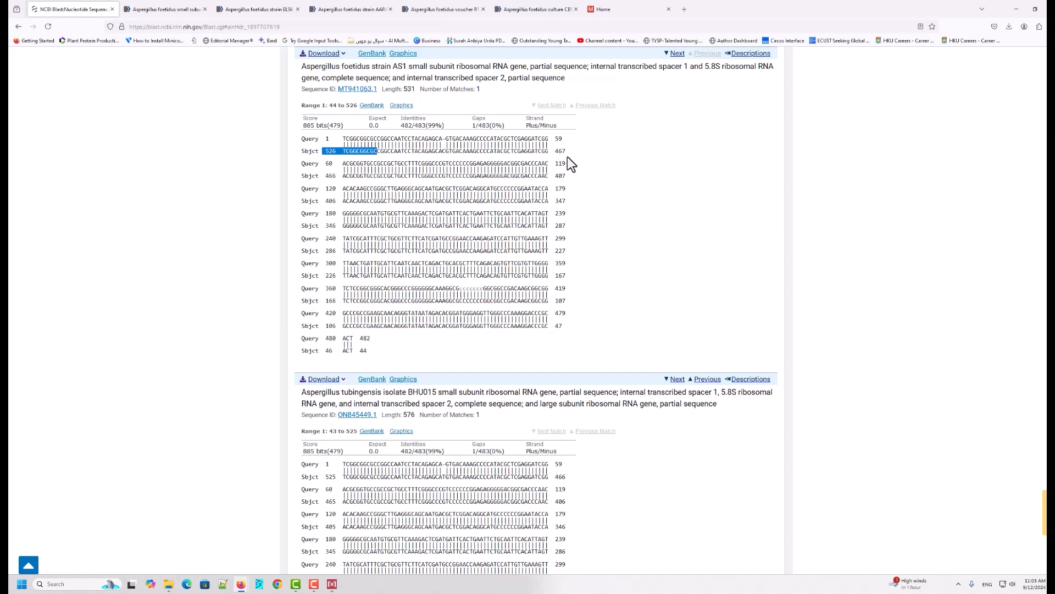
# Step: Scroll to the Aspergillus tubingensis BHU015 alignment and select its first query and subject lines
pyautogui.scroll(-3, 371, 347)
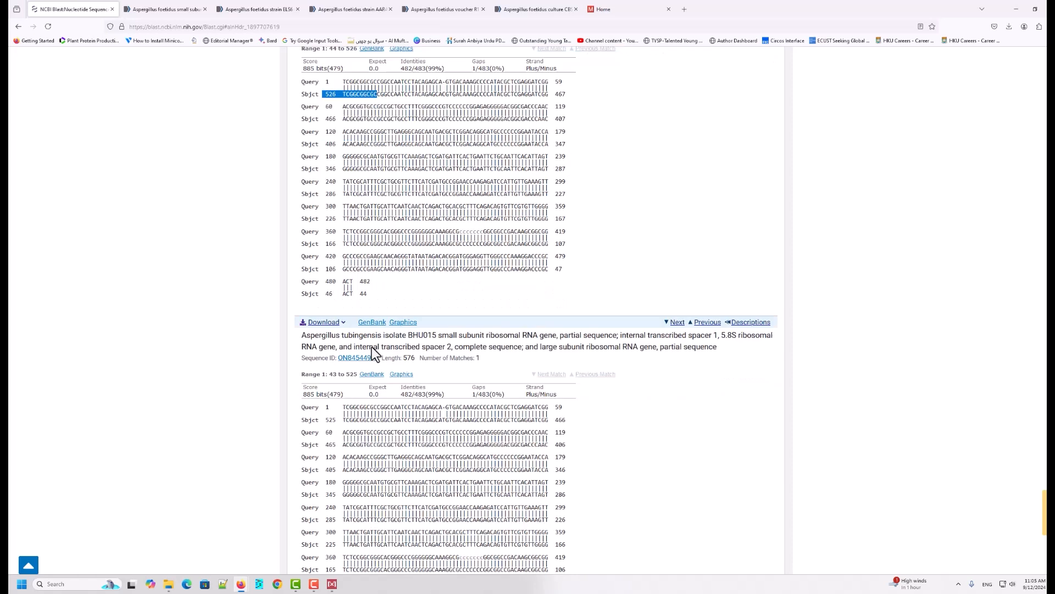
pyautogui.scroll(-2, 373, 321)
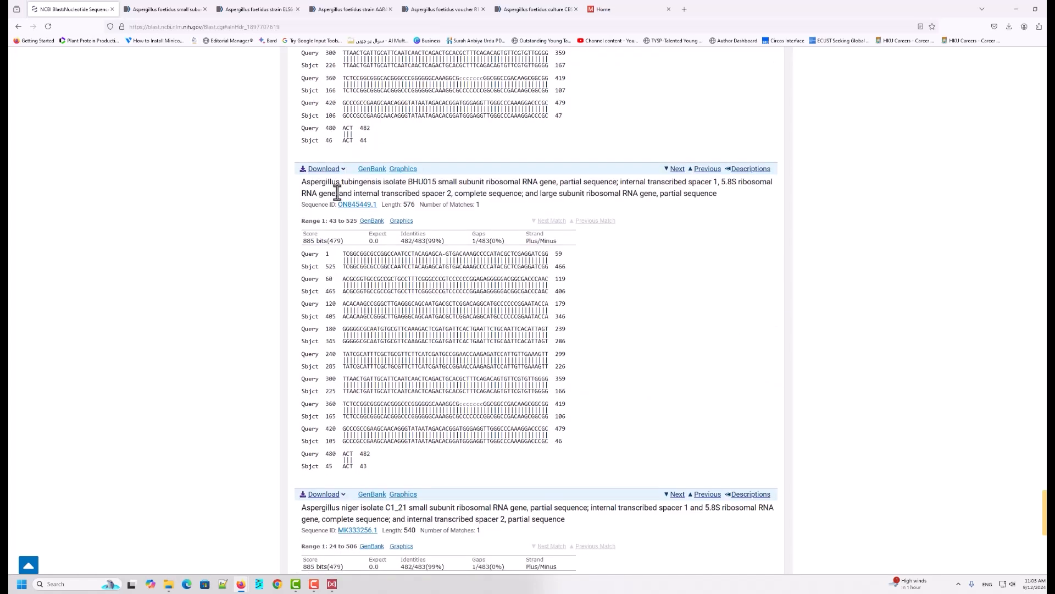
pyautogui.moveTo(326, 254); pyautogui.dragTo(330, 273)
pyautogui.scroll(5, 419, 330)
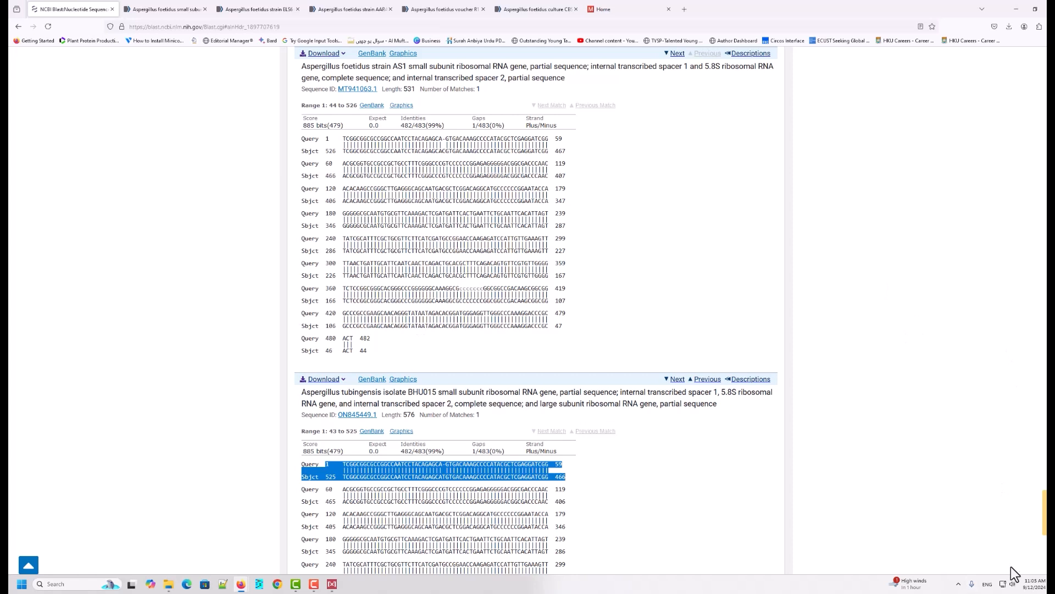
pyautogui.click(913, 583)
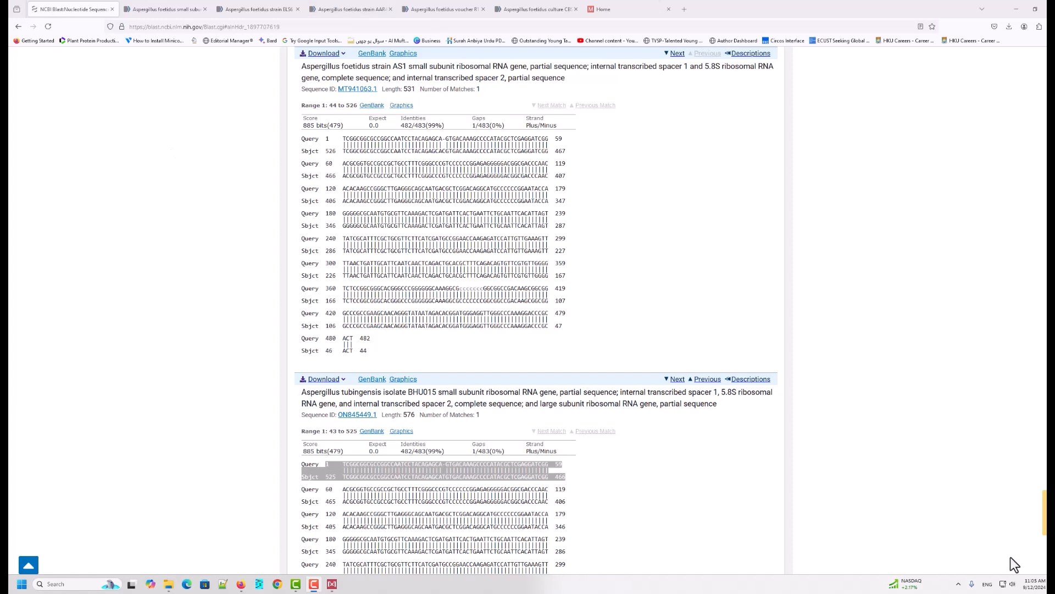
# Step: Launch BioEdit from the Start menu search
pyautogui.click(22, 584)
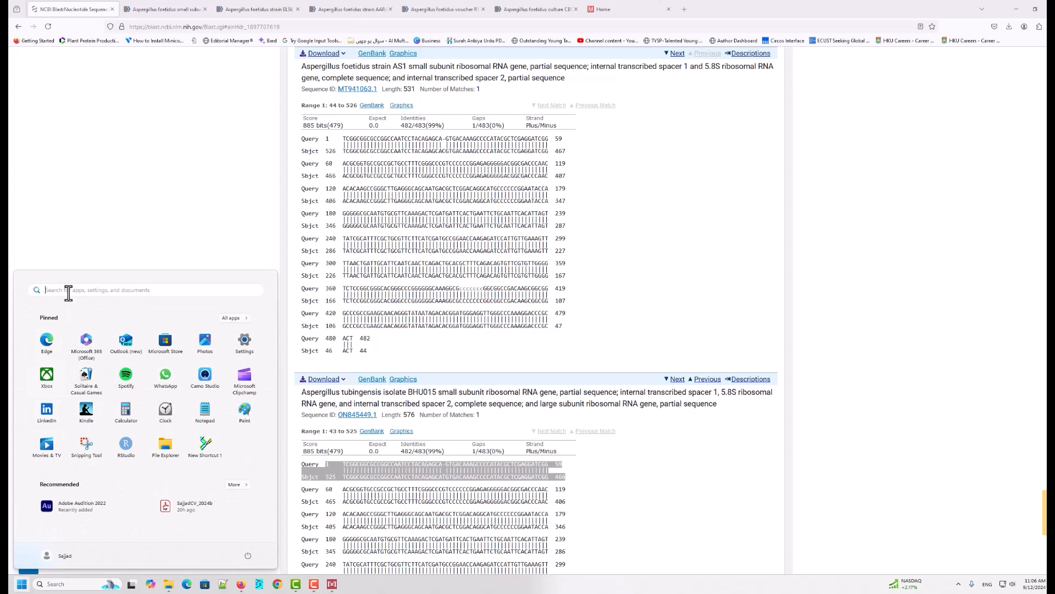
pyautogui.click(68, 290)
pyautogui.write('biot')
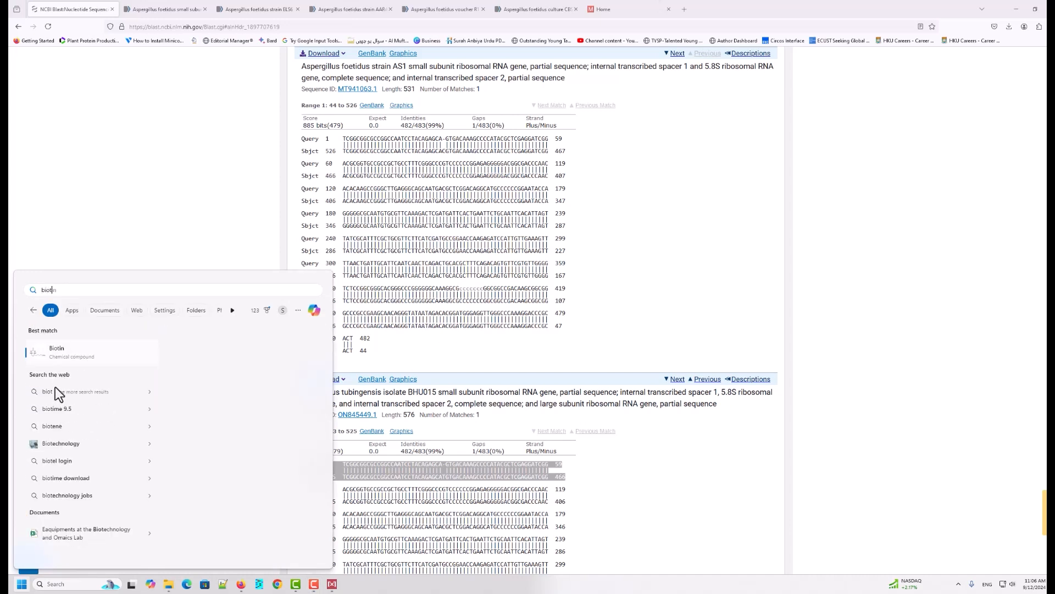
pyautogui.press('BackSpace')
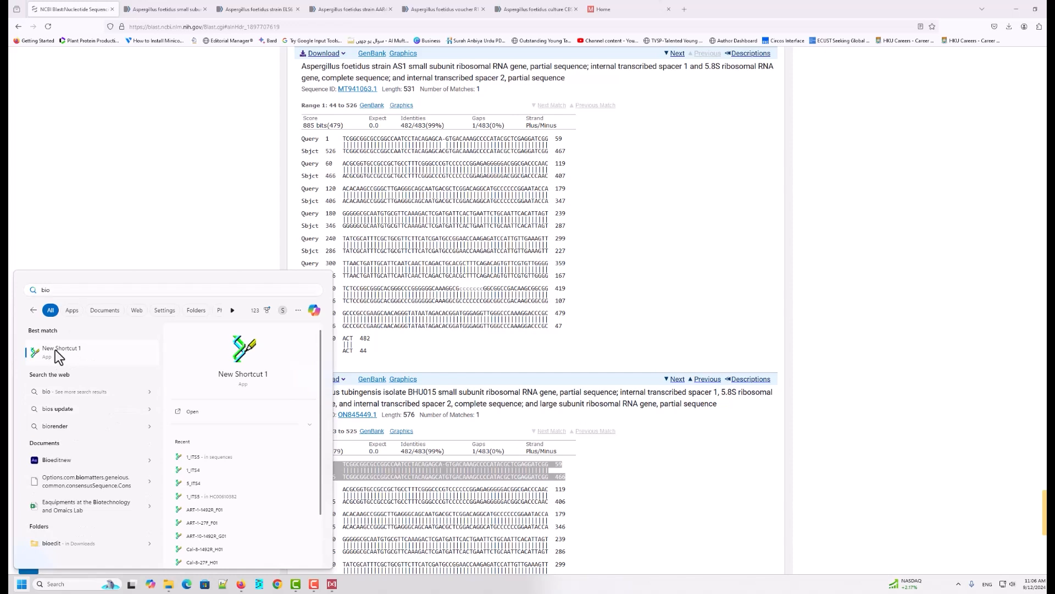
pyautogui.click(55, 349)
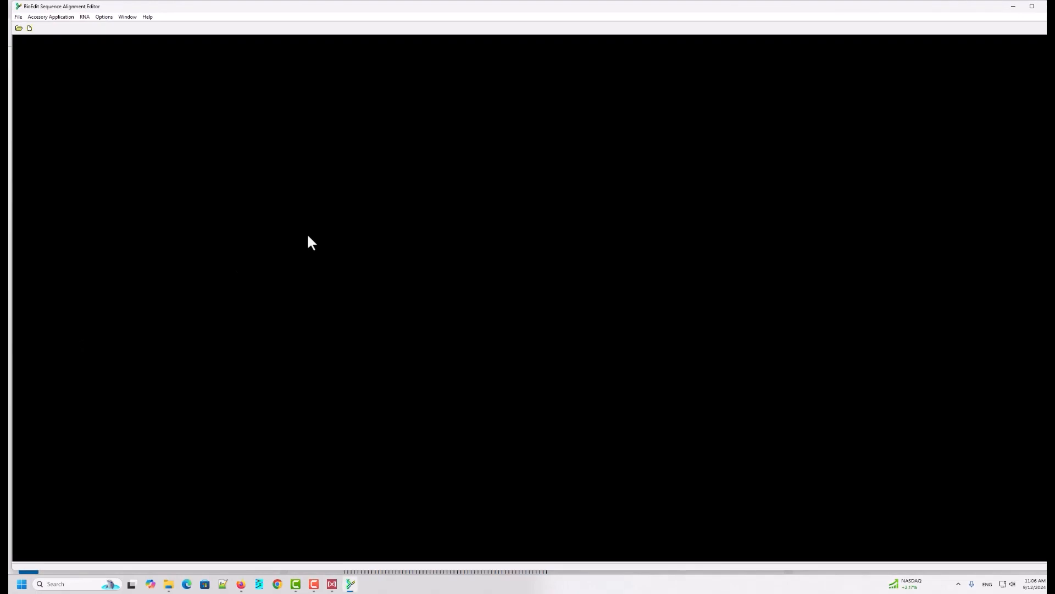
# Step: Open the Test FASTA file from the sequences folder
pyautogui.click(18, 17)
pyautogui.click(32, 35)
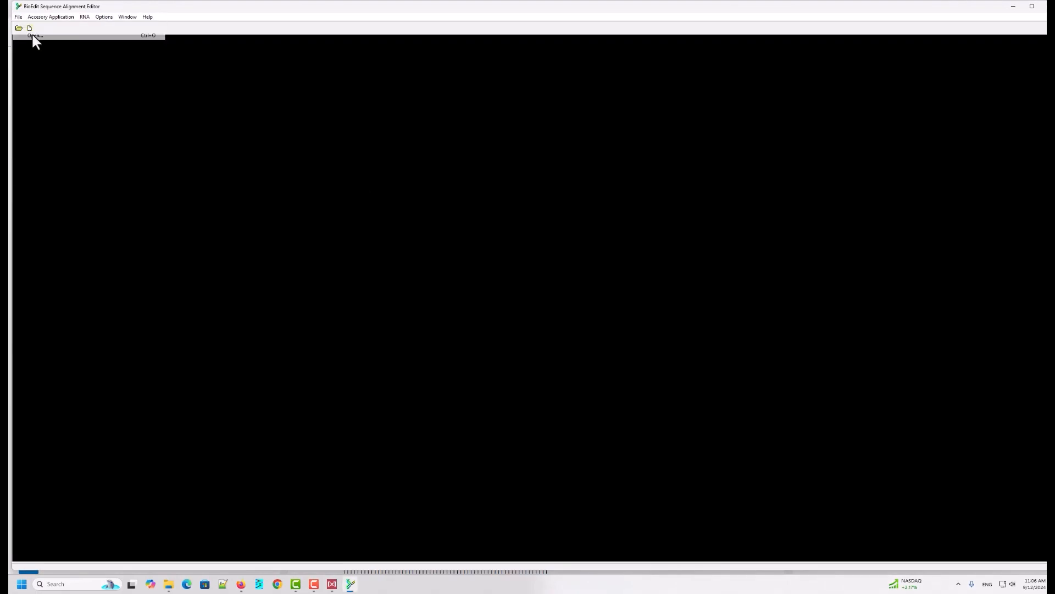
pyautogui.scroll(-2, 512, 248)
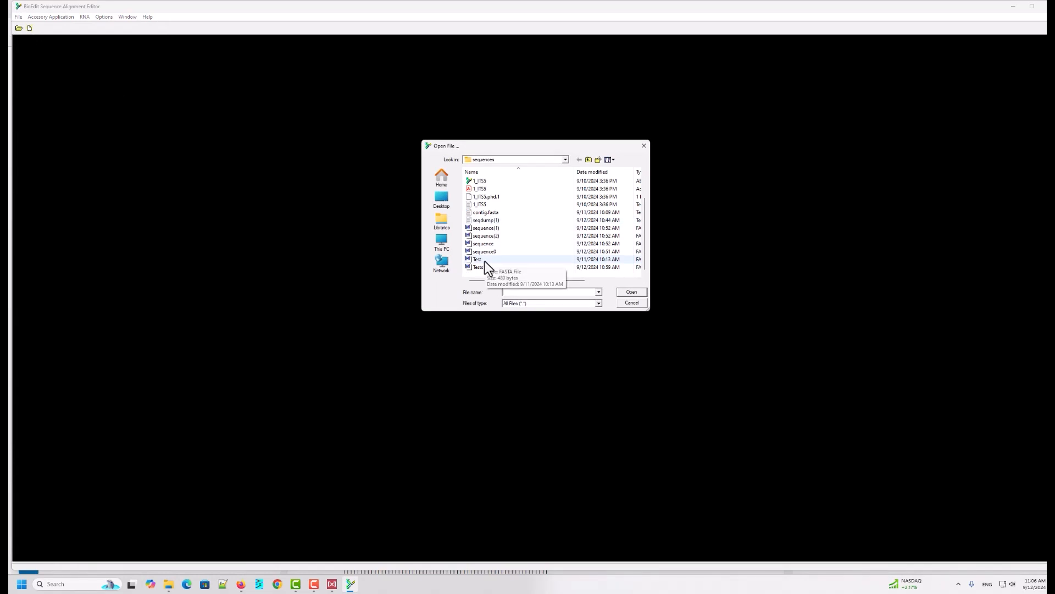
pyautogui.click(484, 261)
pyautogui.click(634, 296)
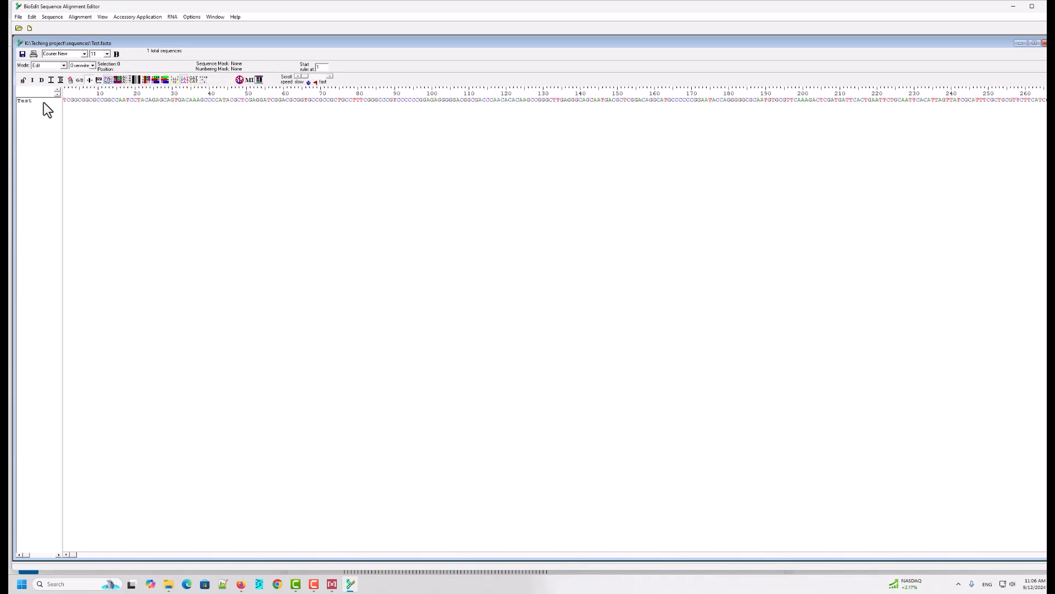
# Step: Reverse-complement the Test sequence
pyautogui.click(53, 17)
pyautogui.moveTo(110, 298)
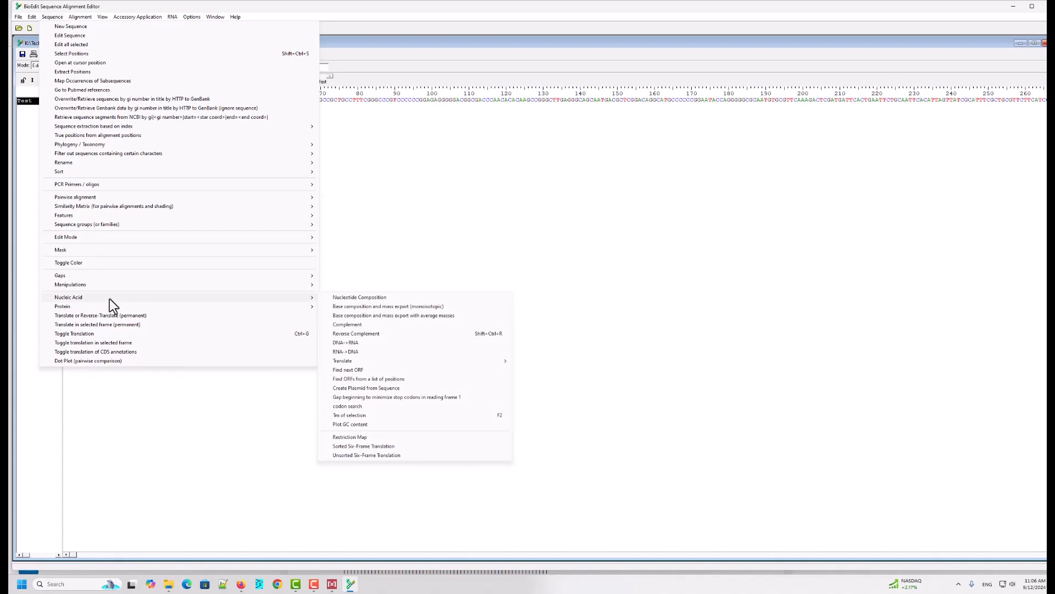
pyautogui.click(377, 335)
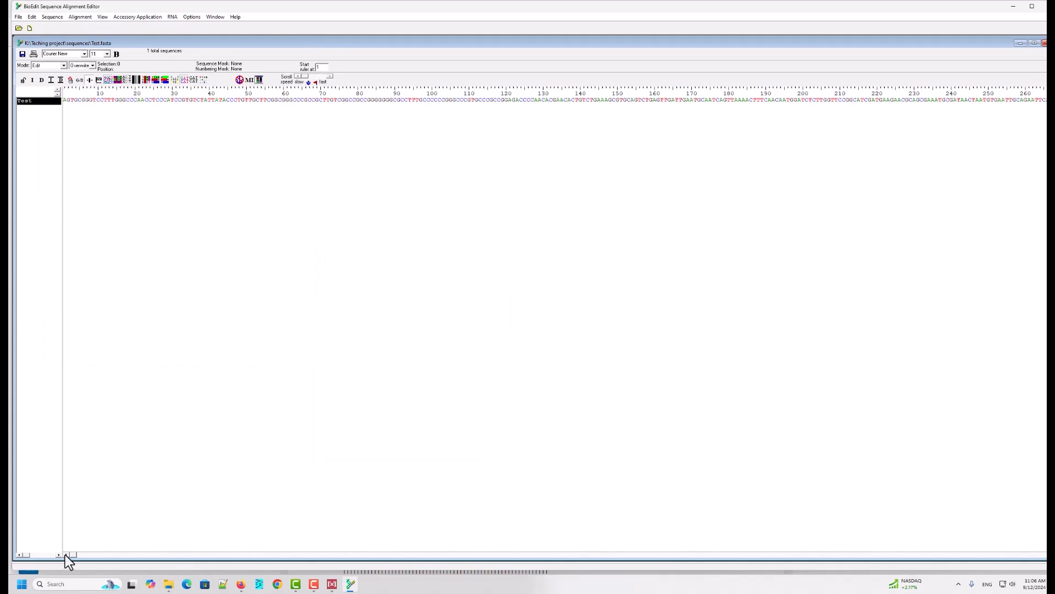
# Step: Select the entire reverse-complemented Test sequence from its beginning to its end
pyautogui.click(64, 101)
pyautogui.click(32, 18)
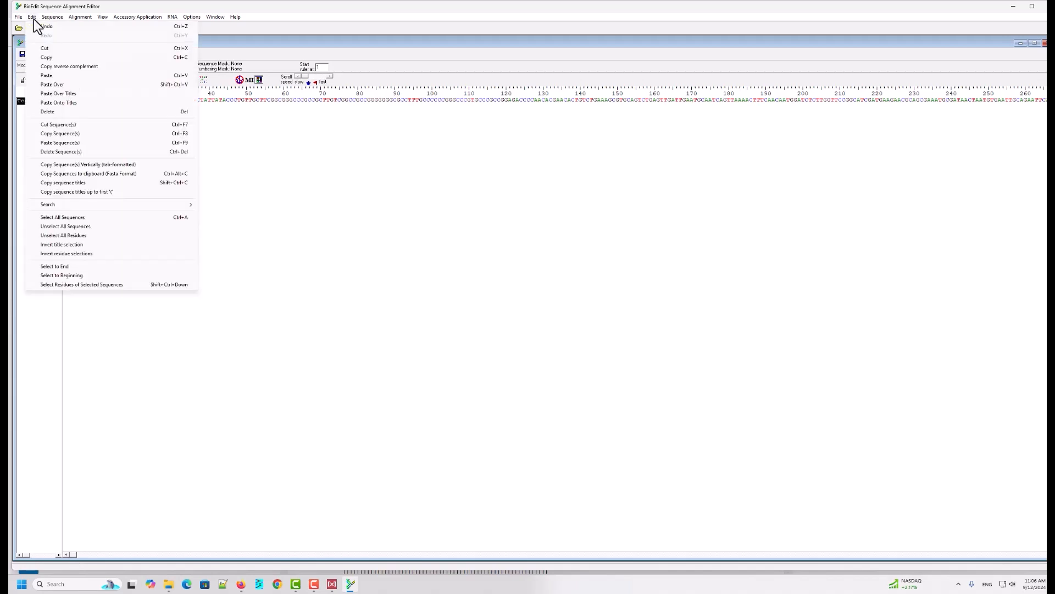
pyautogui.click(77, 268)
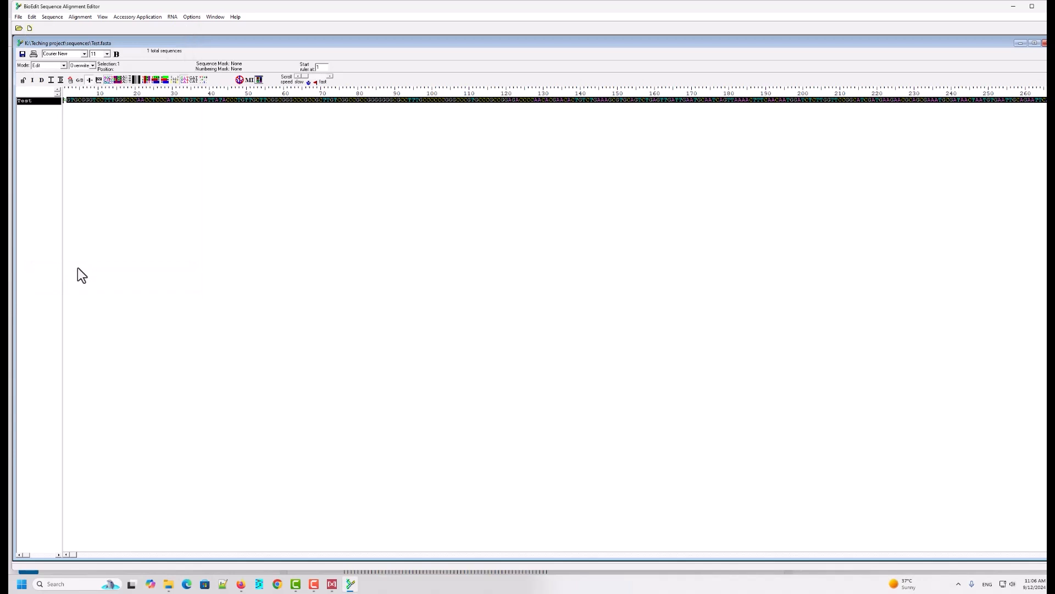
pyautogui.click(64, 101)
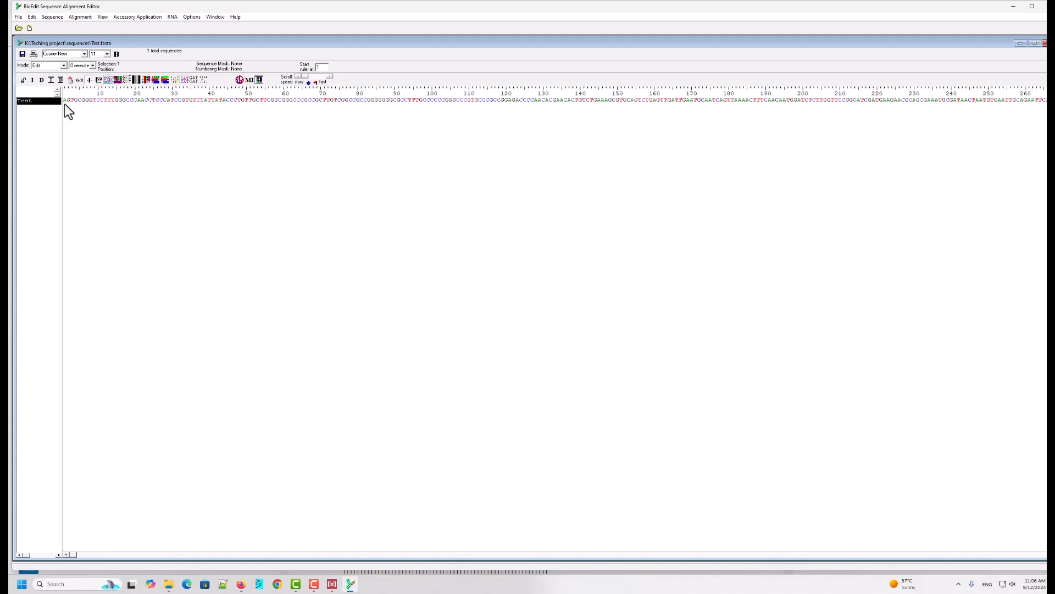
pyautogui.click(32, 16)
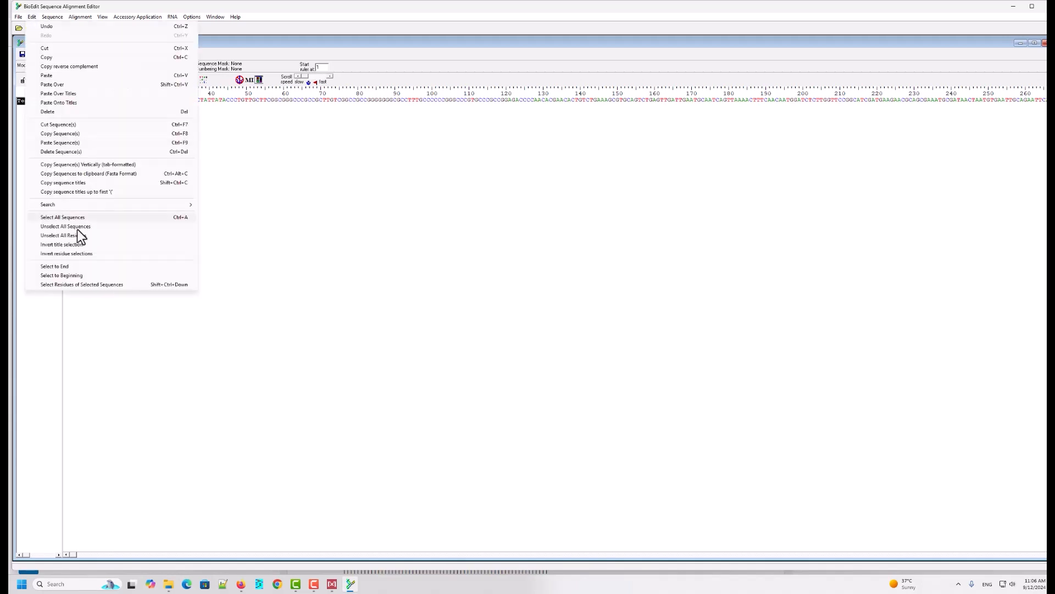
pyautogui.click(79, 267)
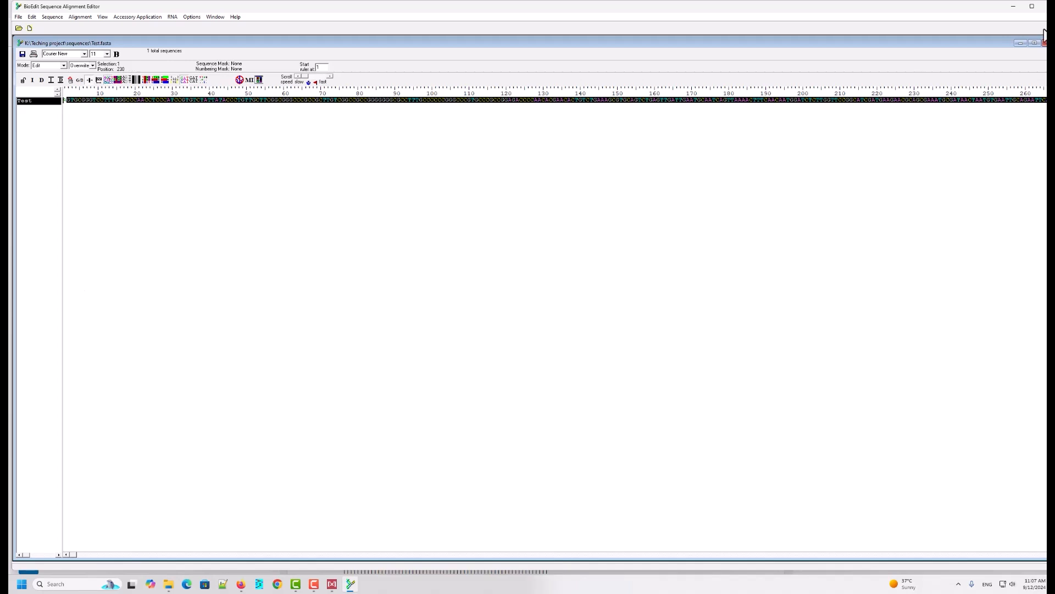
# Step: Open the Test FASTA file from the sequences folder in Notepad++
pyautogui.click(1023, 43)
pyautogui.click(1015, 6)
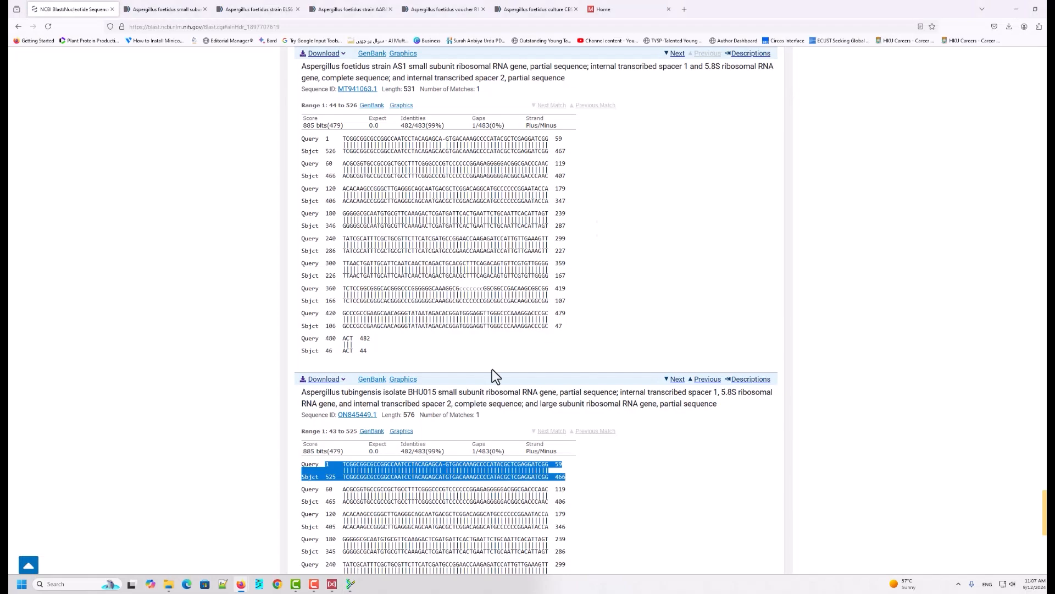
pyautogui.click(1017, 9)
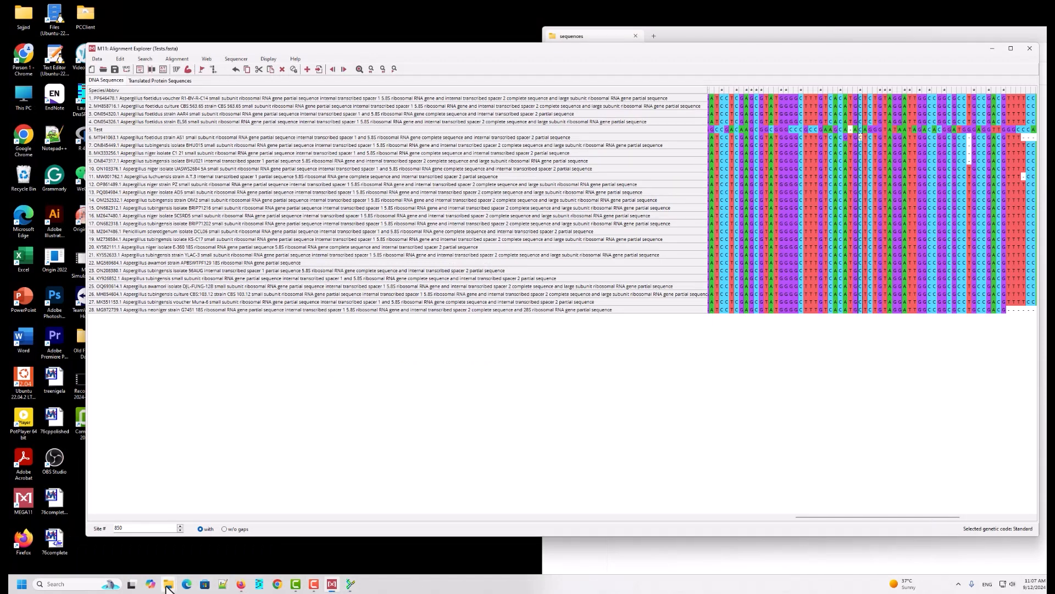
pyautogui.moveTo(168, 586)
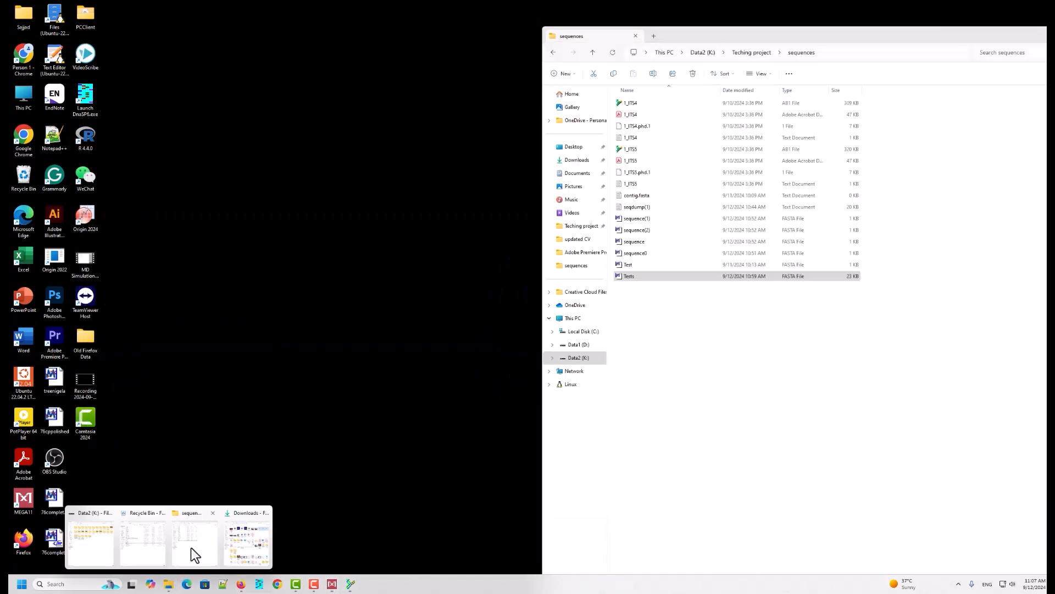
pyautogui.click(190, 546)
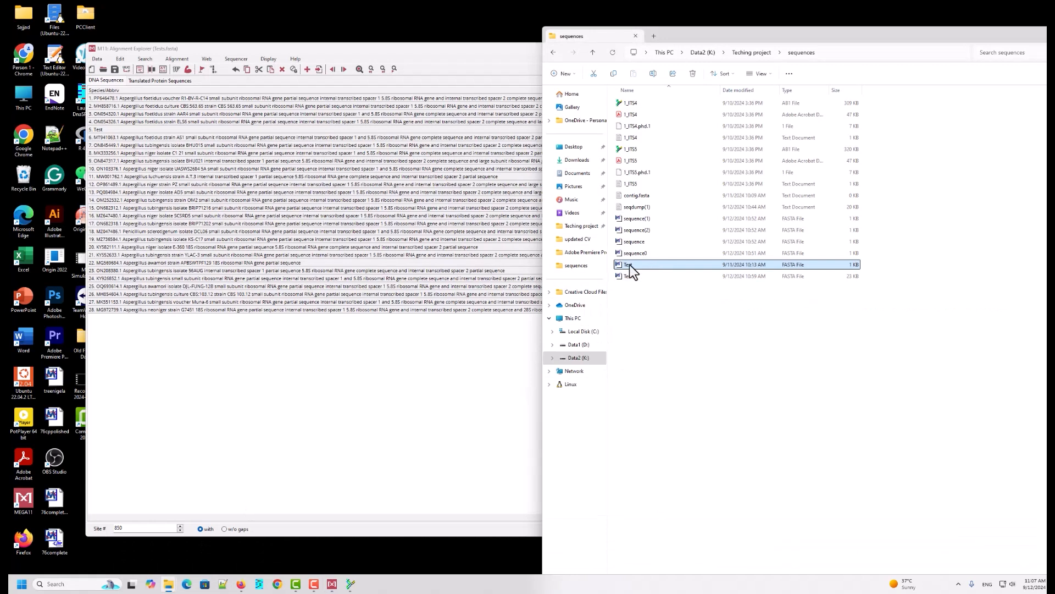
pyautogui.rightClick(631, 265)
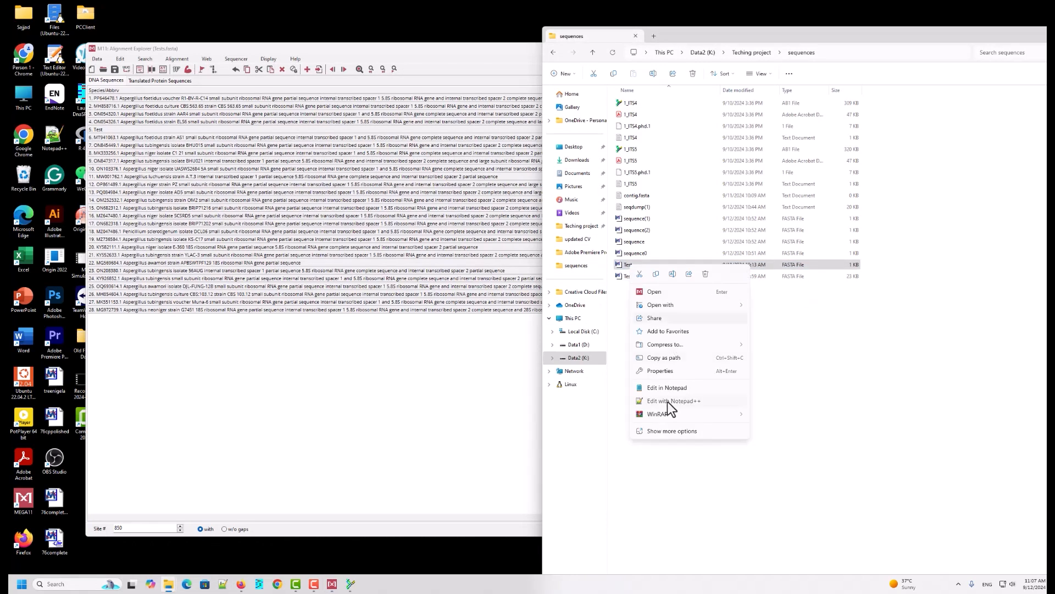
pyautogui.click(668, 401)
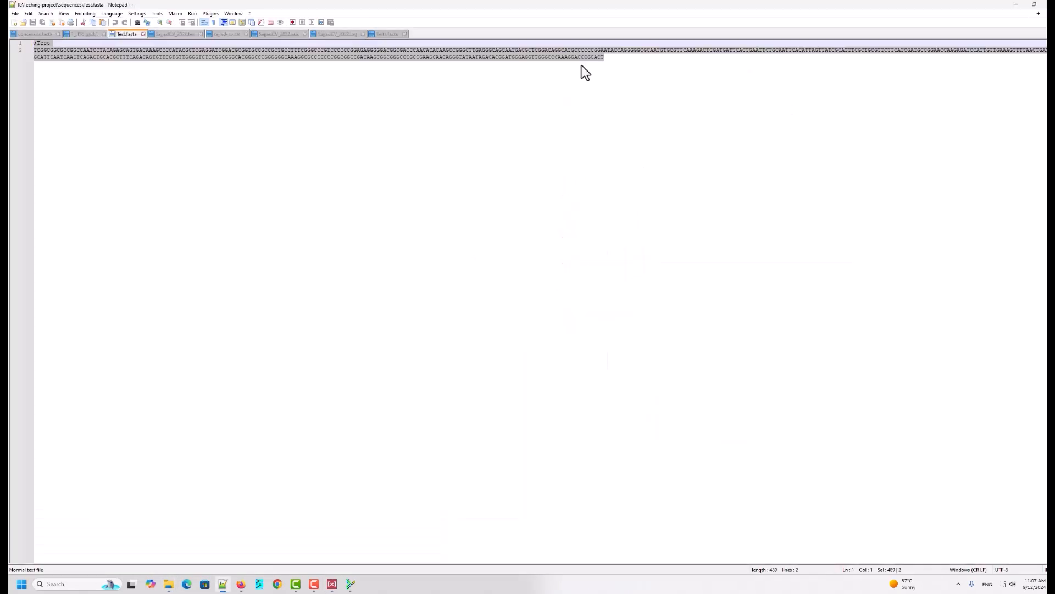
# Step: Paste the reverse-complemented sequence on a new line below the original sequence
pyautogui.click(606, 58)
pyautogui.press('Return')
pyautogui.press('Return')
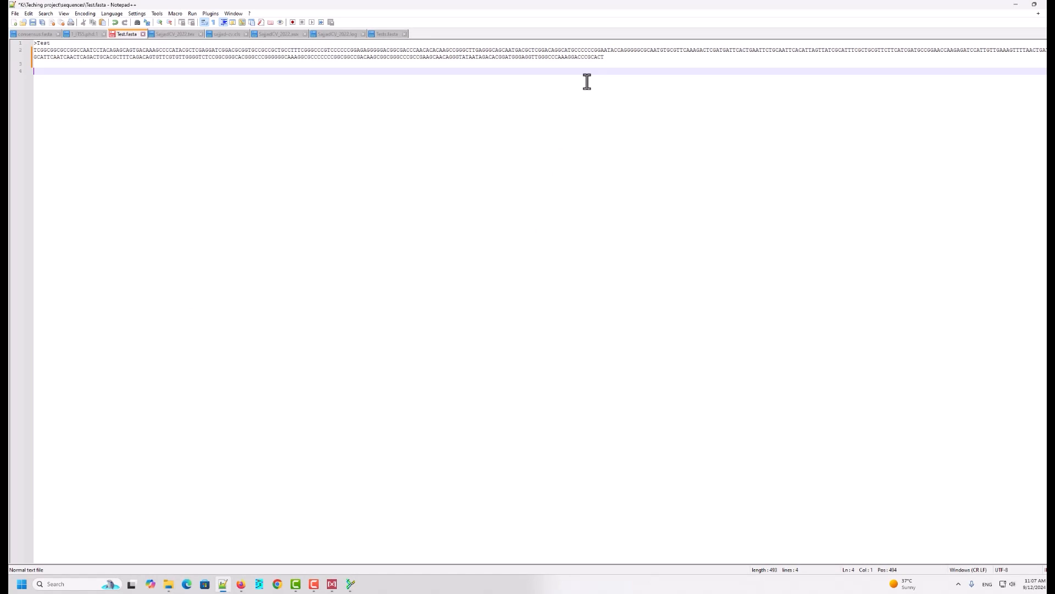
pyautogui.hotkey('ctrl', 'v')
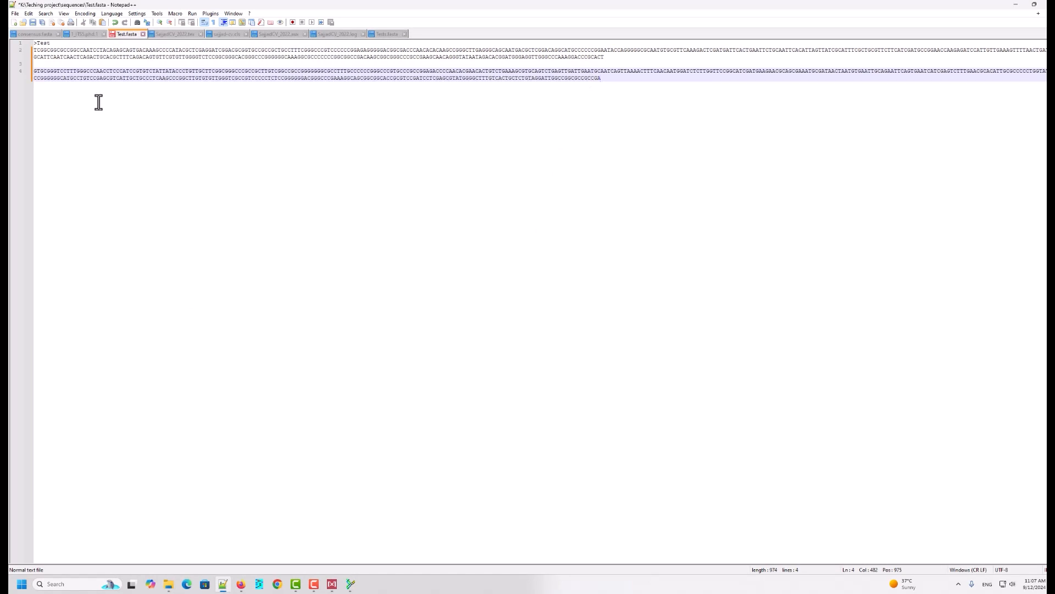
# Step: Add the missing leading A to the start of the pasted sequence
pyautogui.click(33, 72)
pyautogui.doubleClick(36, 74)
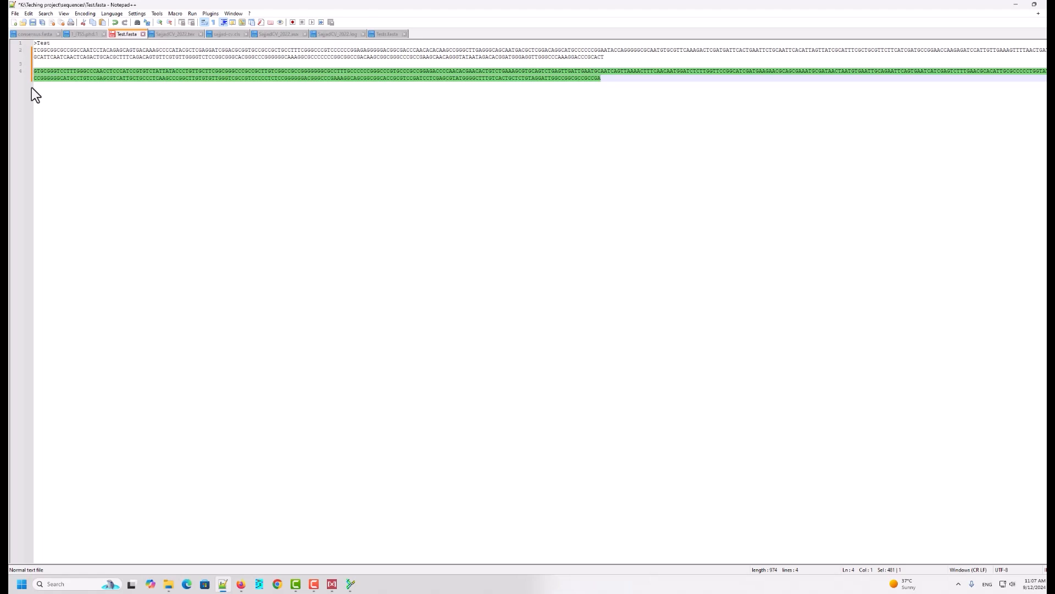
pyautogui.write('2')
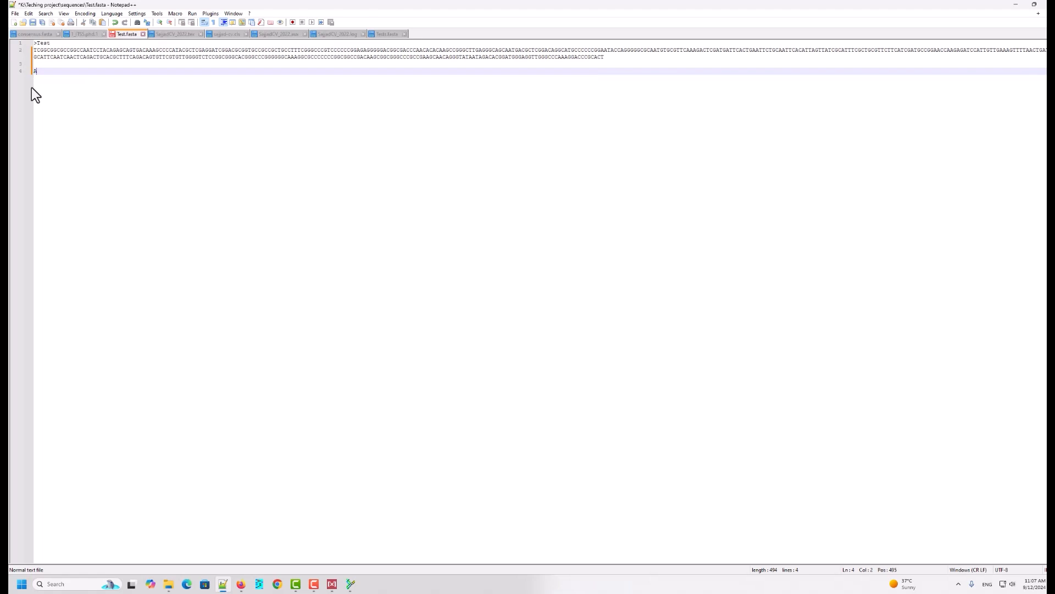
pyautogui.hotkey('ctrl', 'z')
pyautogui.click(33, 71)
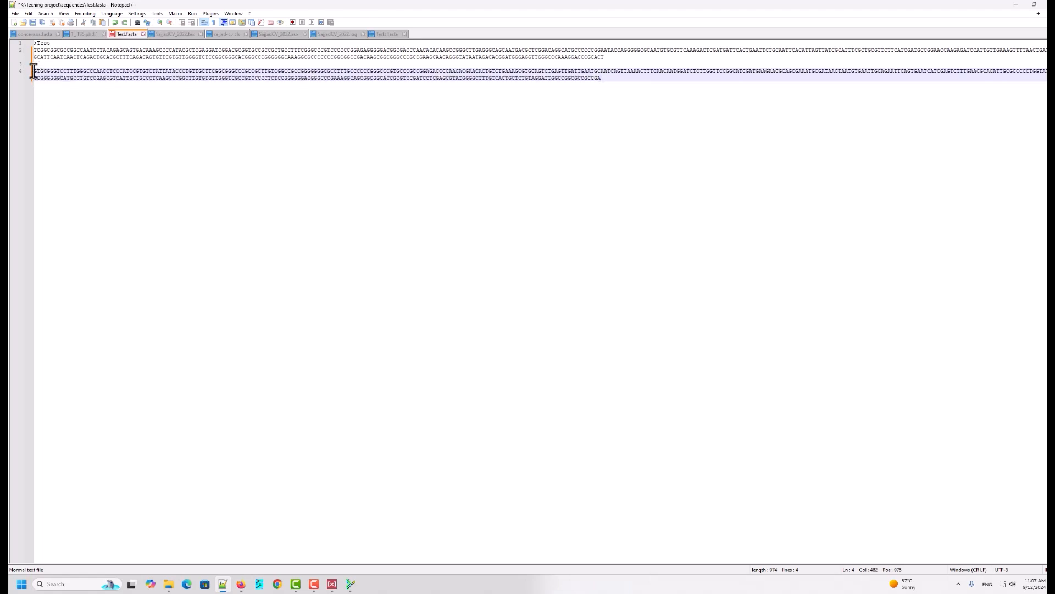
pyautogui.write('2')
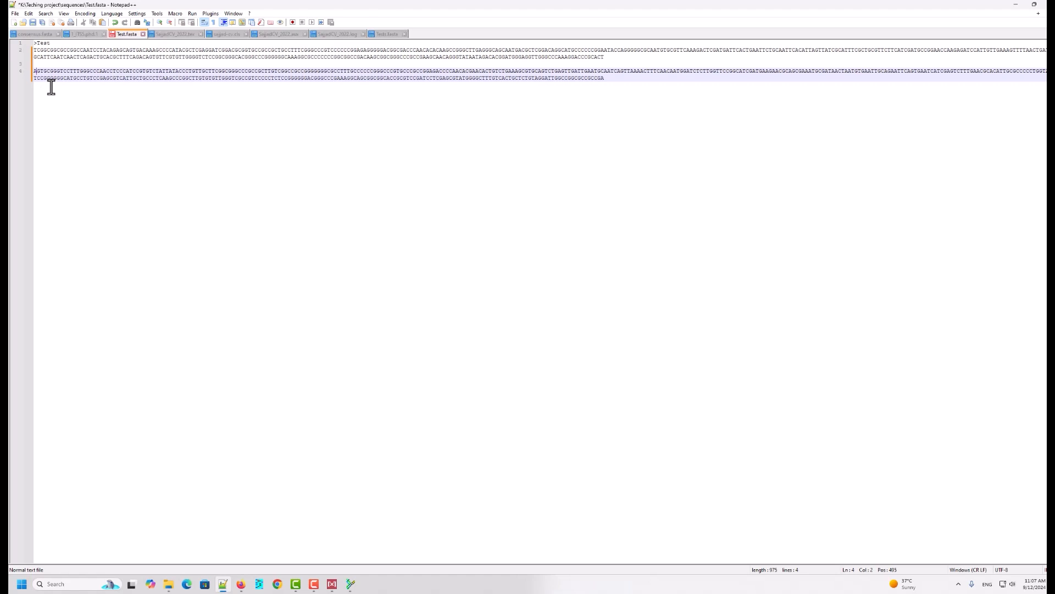
# Step: Delete the original sequence so the reverse complement sits under the Test header, and save the file
pyautogui.moveTo(32, 50); pyautogui.dragTo(615, 62)
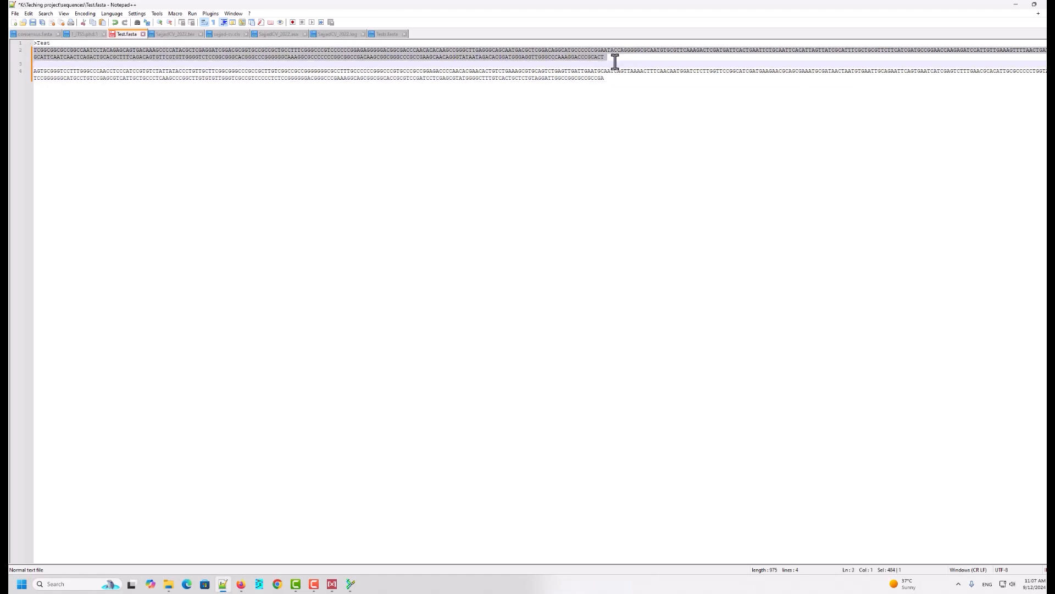
pyautogui.press('Delete')
pyautogui.press('BackSpace')
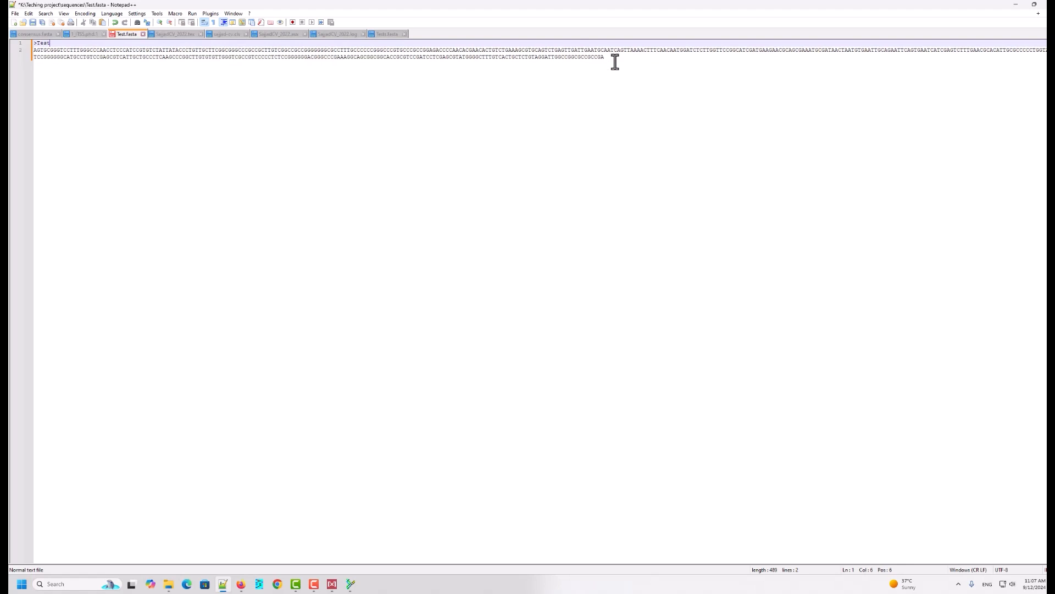
pyautogui.click(32, 24)
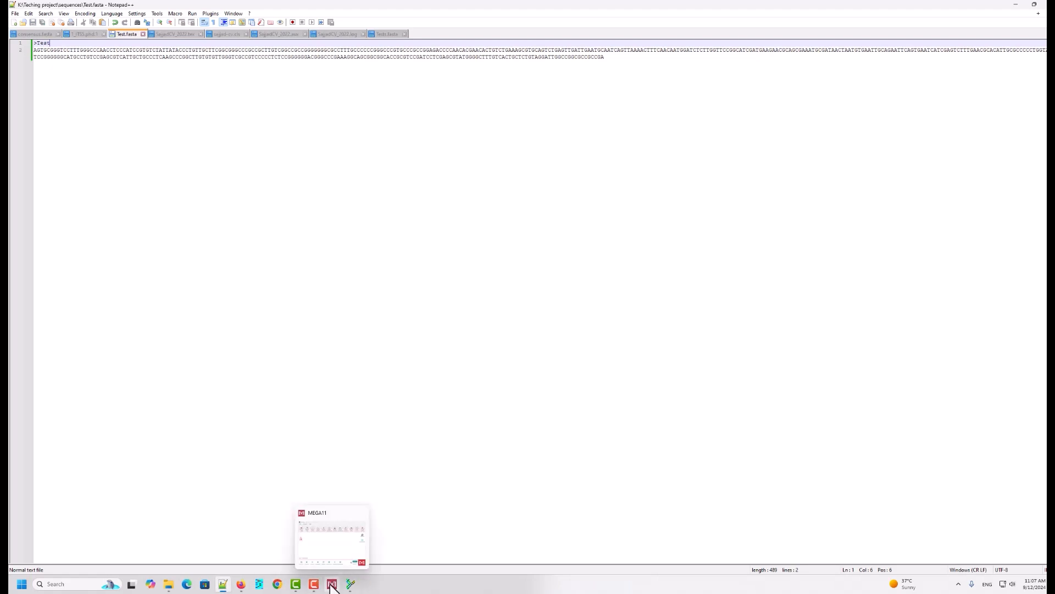
pyautogui.click(348, 586)
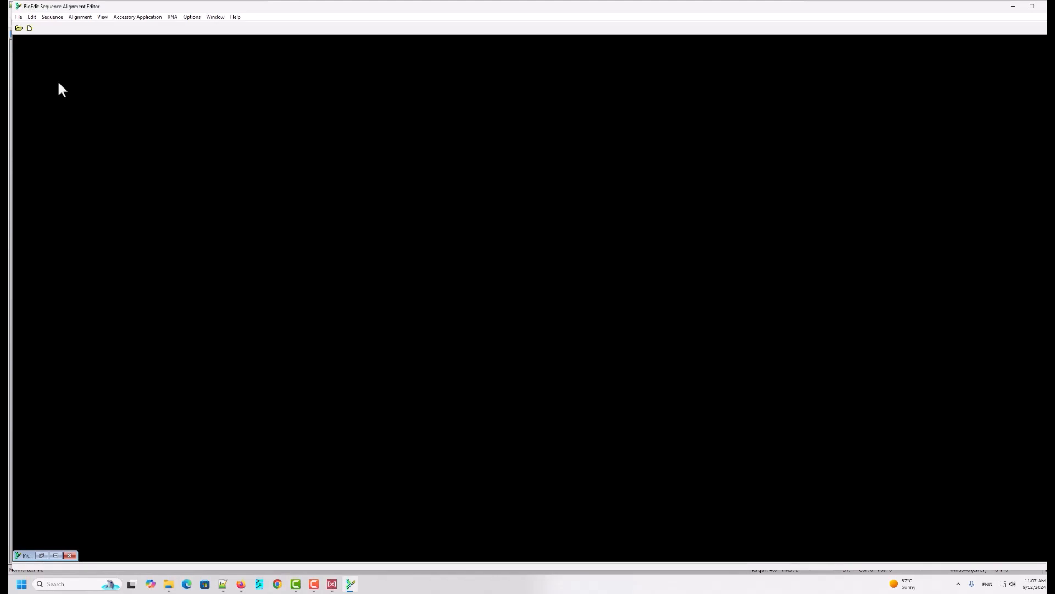
pyautogui.click(34, 17)
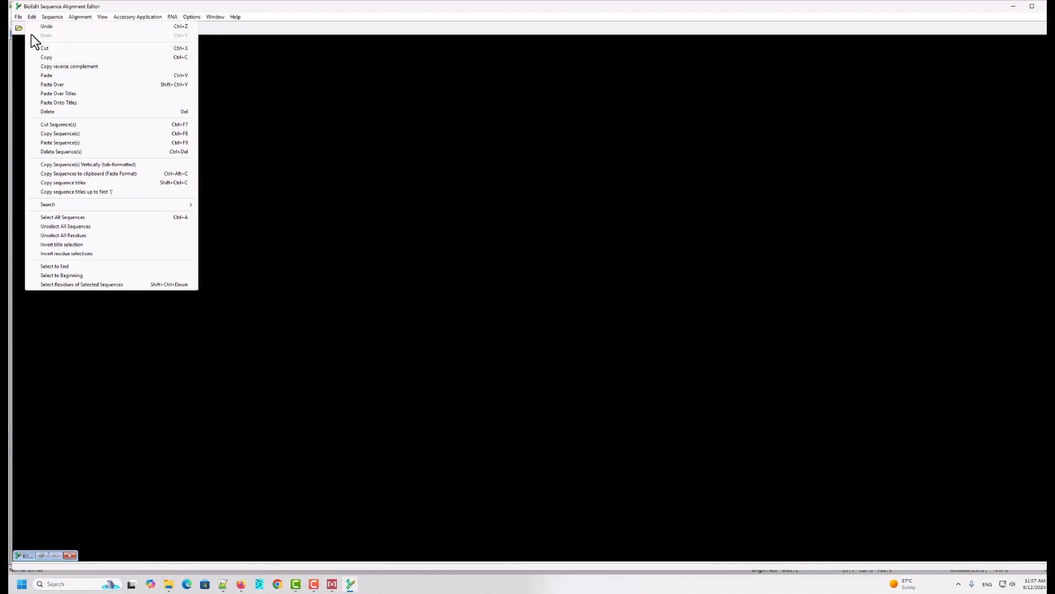
pyautogui.click(50, 17)
pyautogui.moveTo(111, 298)
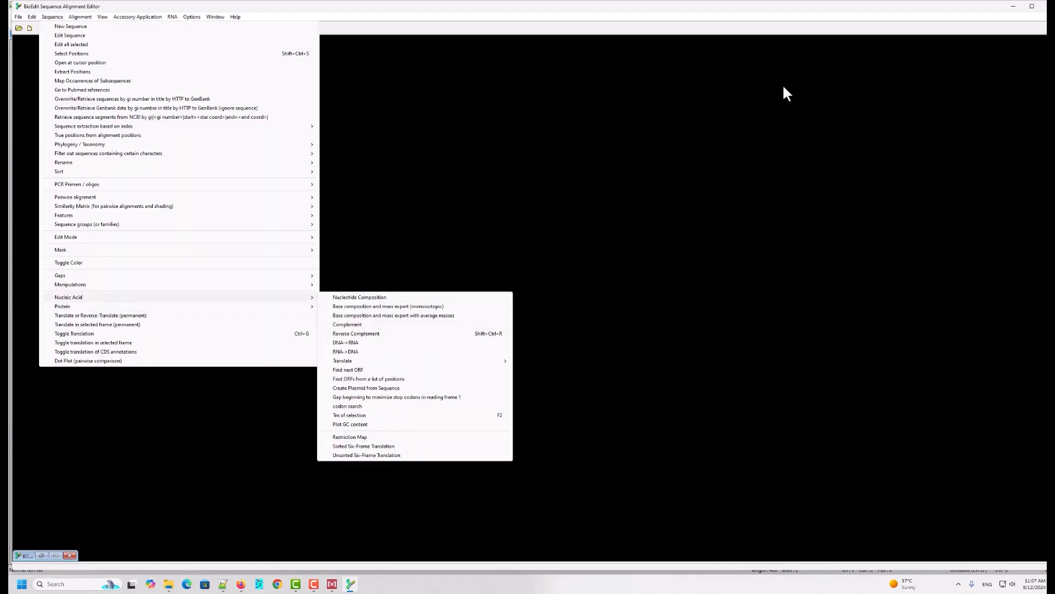
pyautogui.click(1016, 8)
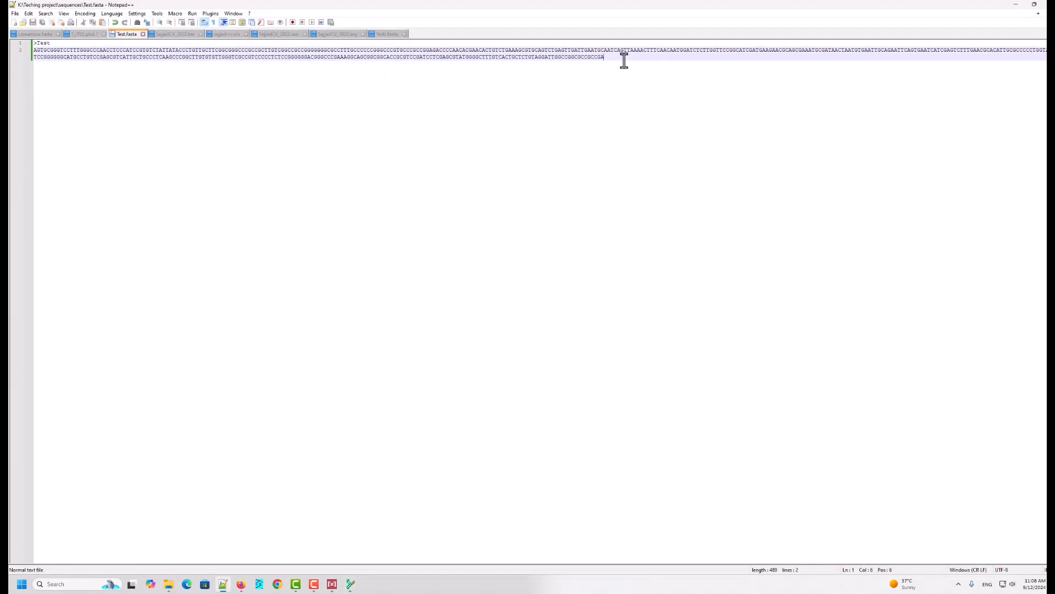
# Step: Select and copy the whole Test FASTA entry
pyautogui.moveTo(624, 59); pyautogui.dragTo(31, 48)
pyautogui.rightClick(56, 49)
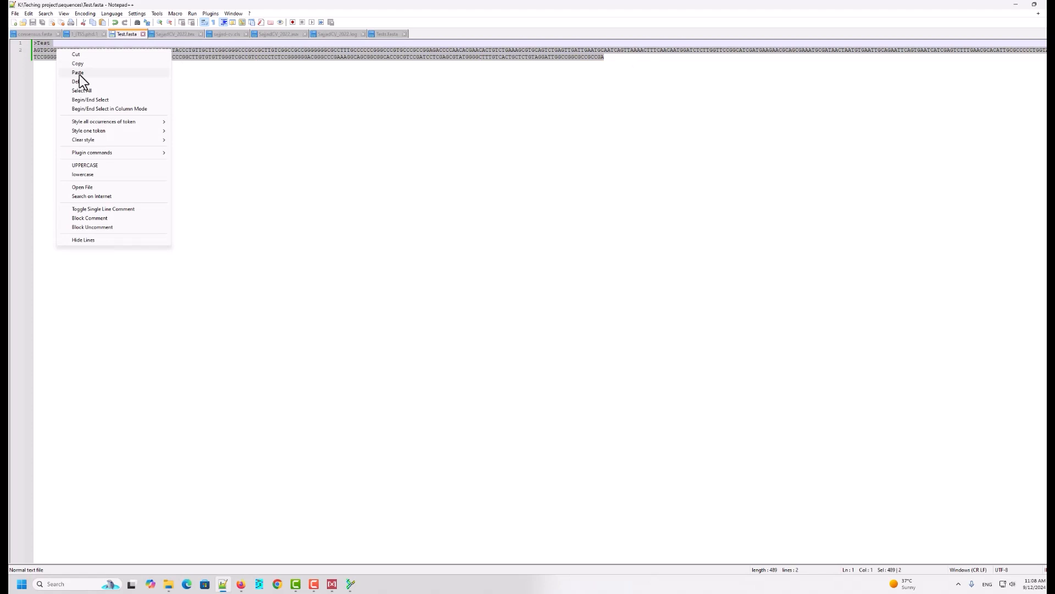
pyautogui.click(85, 64)
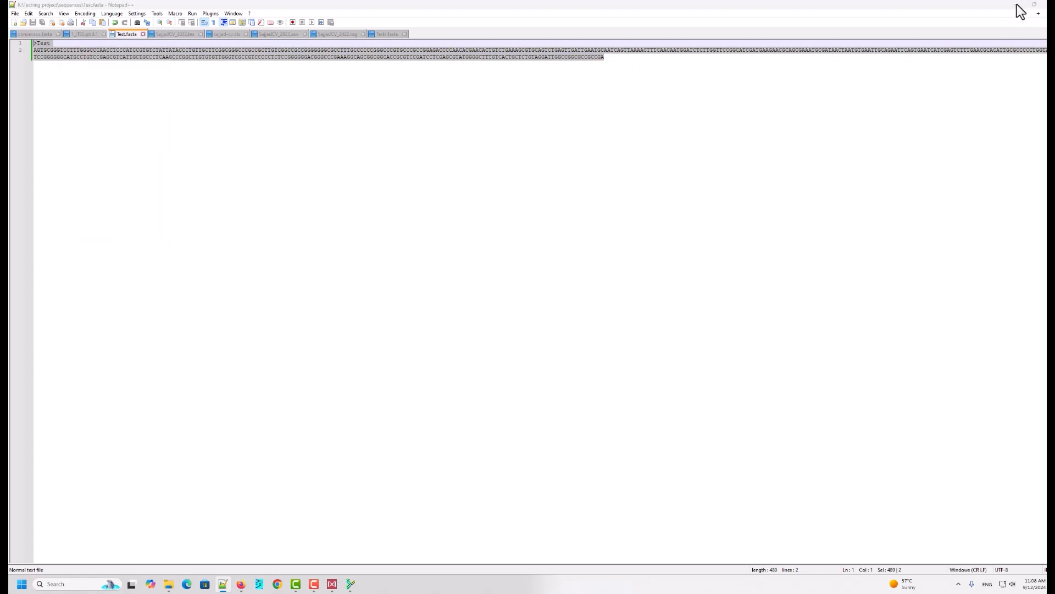
# Step: Switch to the browser and navigate back from the BLAST alignment page
pyautogui.click(1018, 7)
pyautogui.moveTo(242, 586)
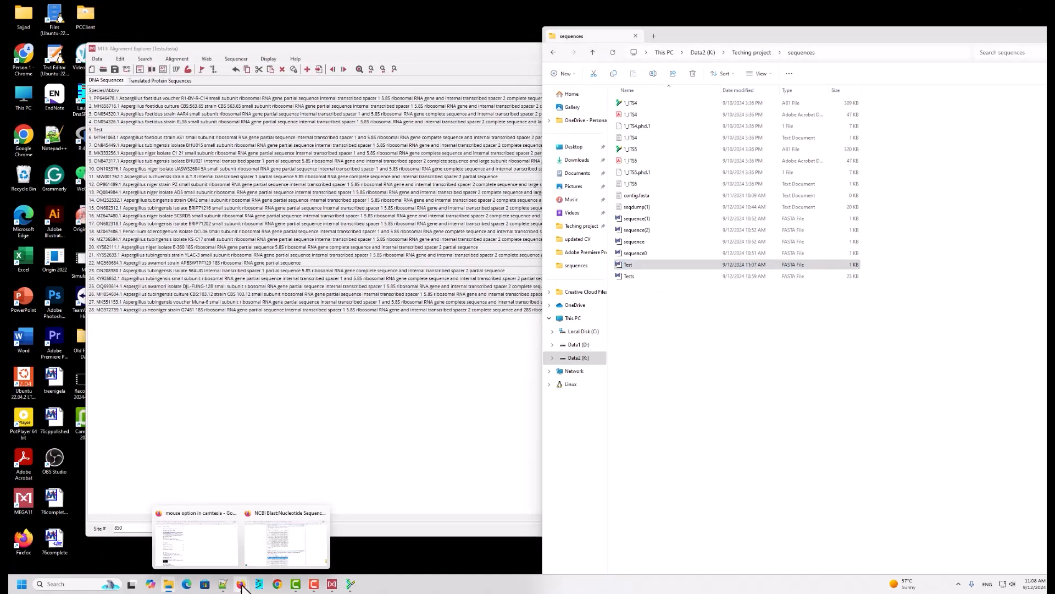
pyautogui.click(261, 543)
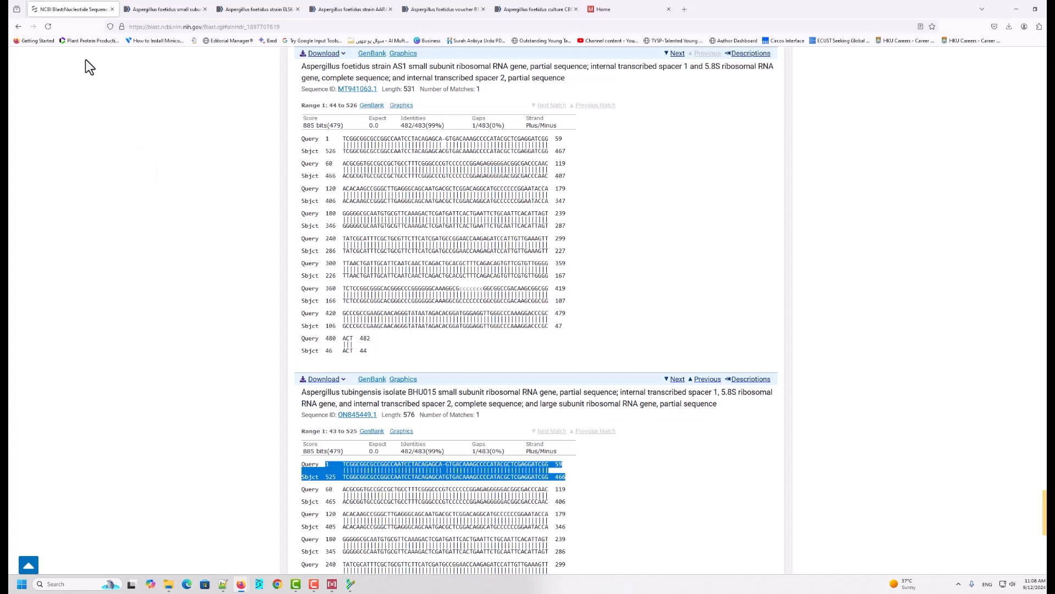
pyautogui.click(17, 27)
pyautogui.click(18, 27)
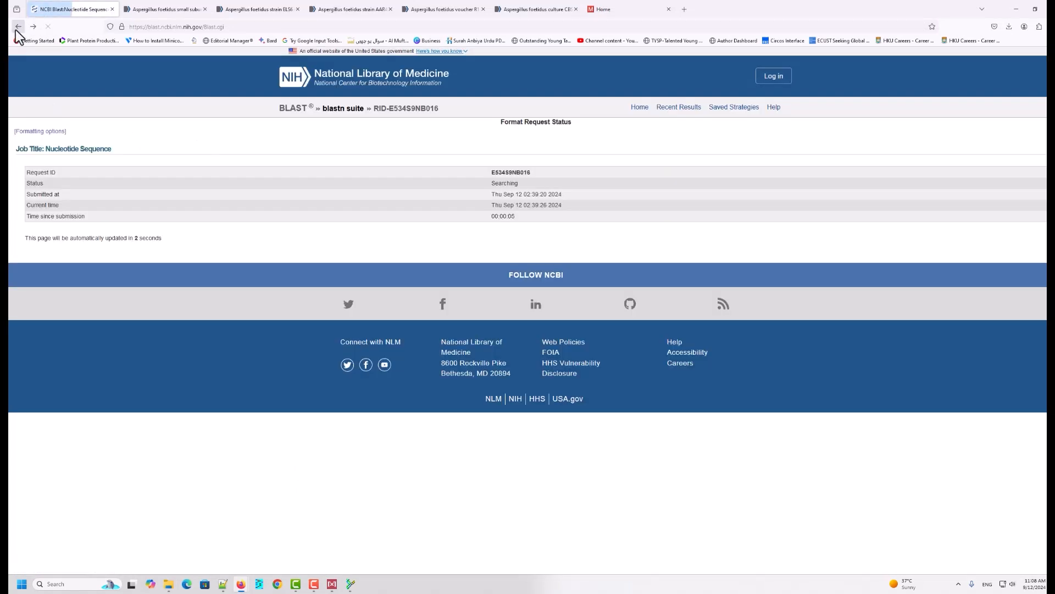
pyautogui.click(18, 27)
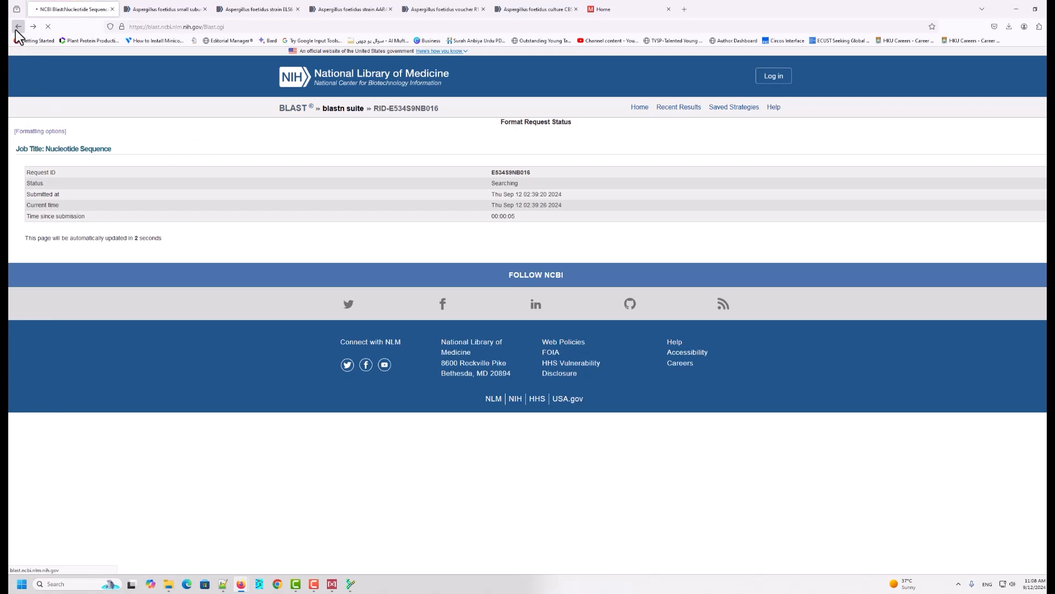
# Step: Search the web for NCBI BLAST and open the BLAST home page
pyautogui.click(213, 26)
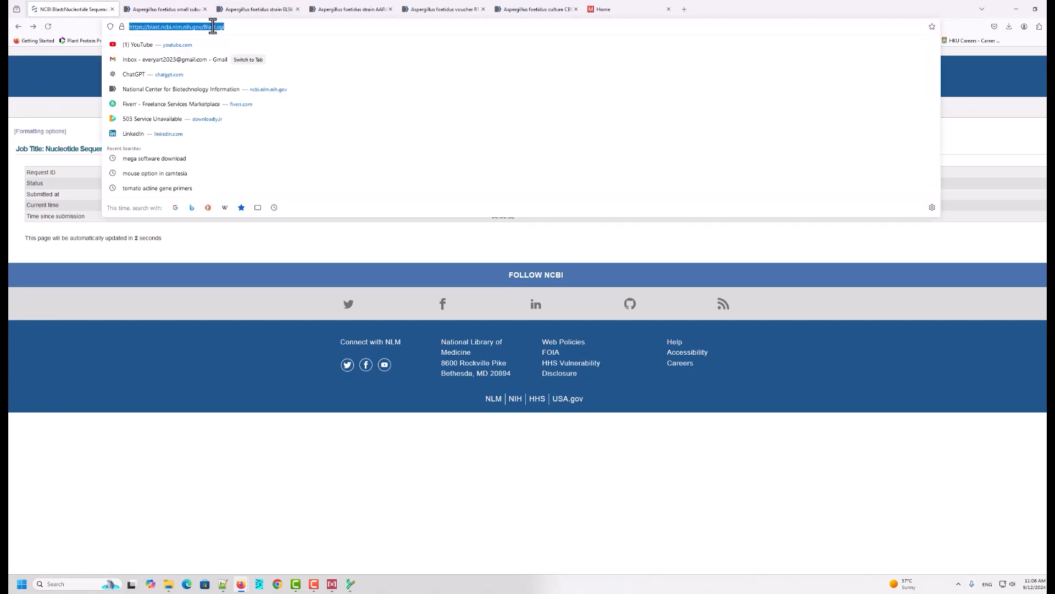
pyautogui.write('NCBI')
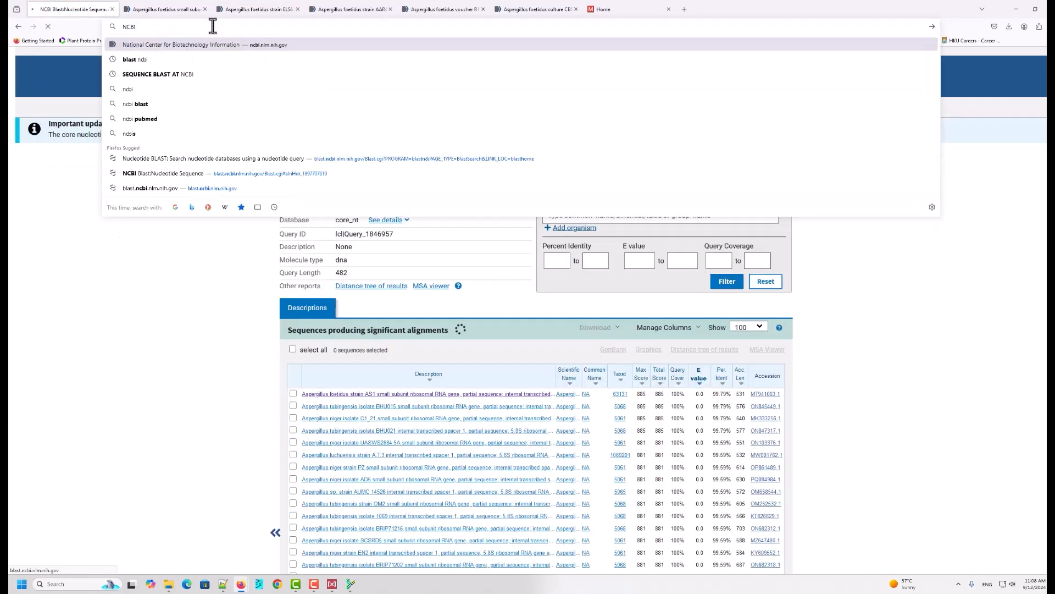
pyautogui.write('BLS')
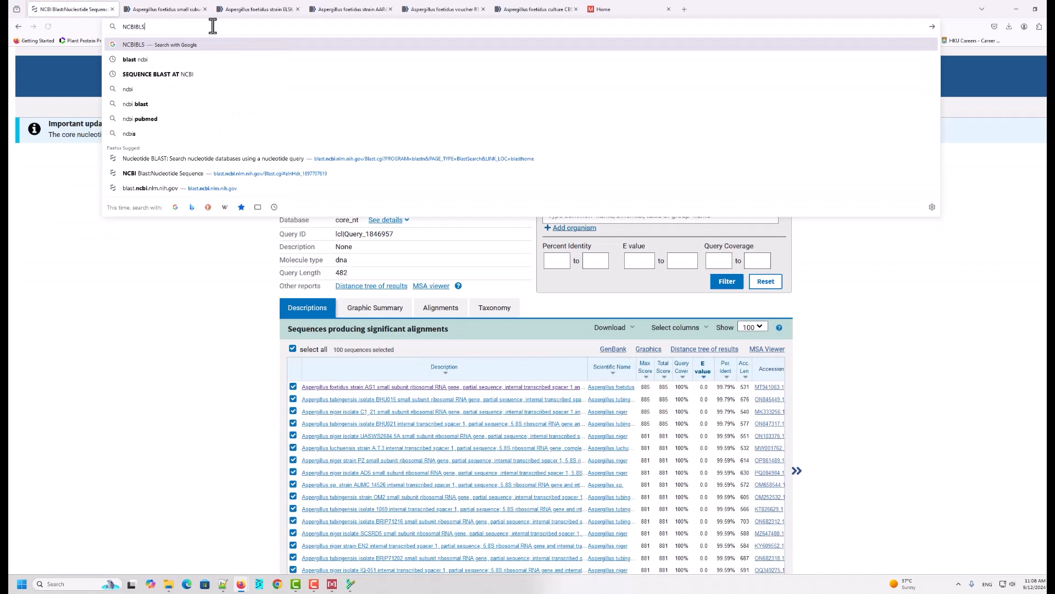
pyautogui.write('T')
pyautogui.press('Return')
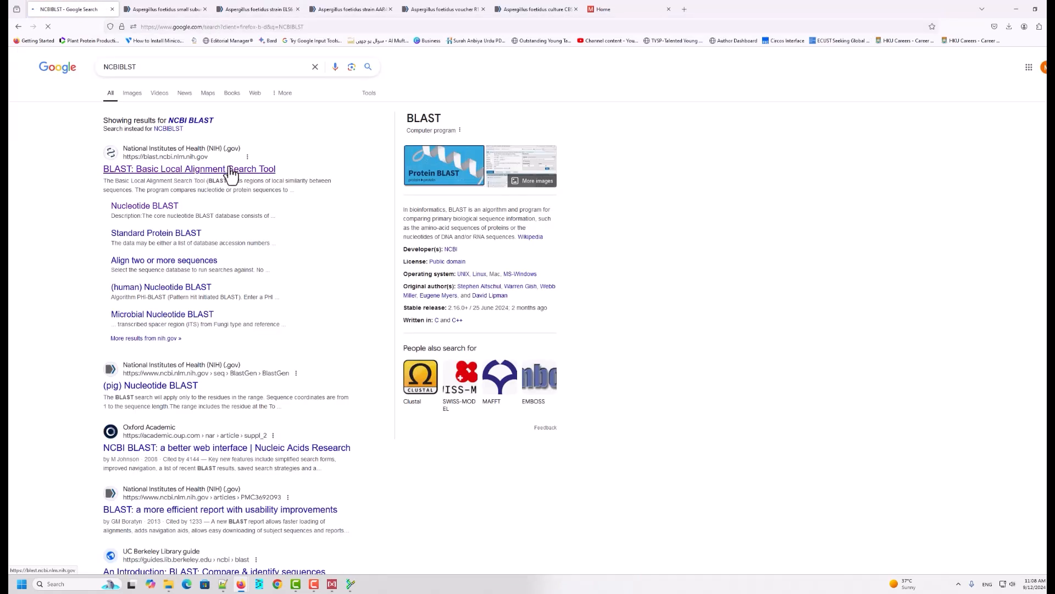
pyautogui.click(231, 171)
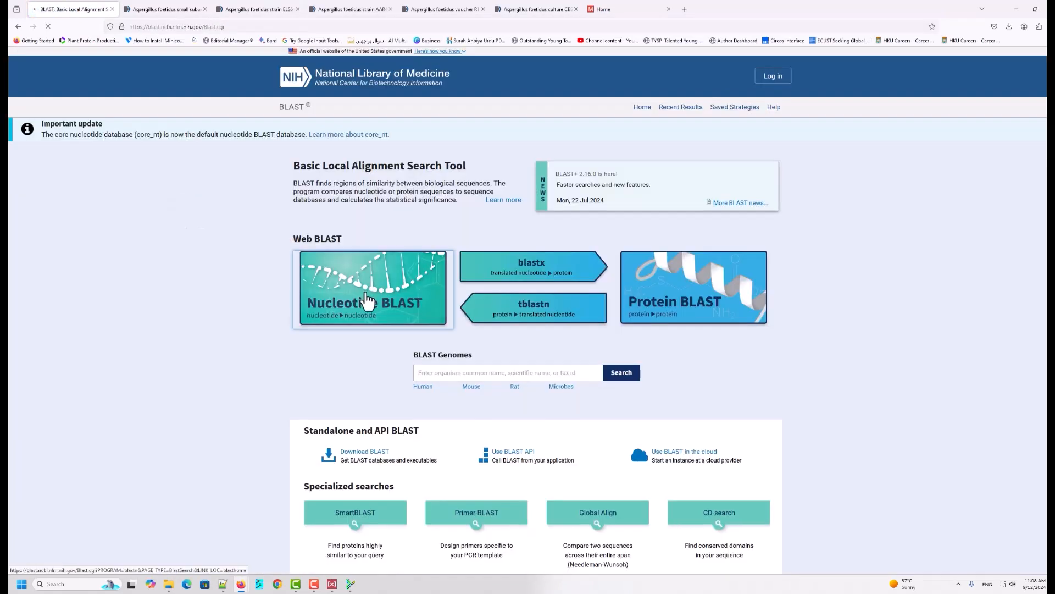
# Step: Run a Nucleotide BLAST search with the reverse-complemented Test sequence pasted as the query
pyautogui.click(368, 300)
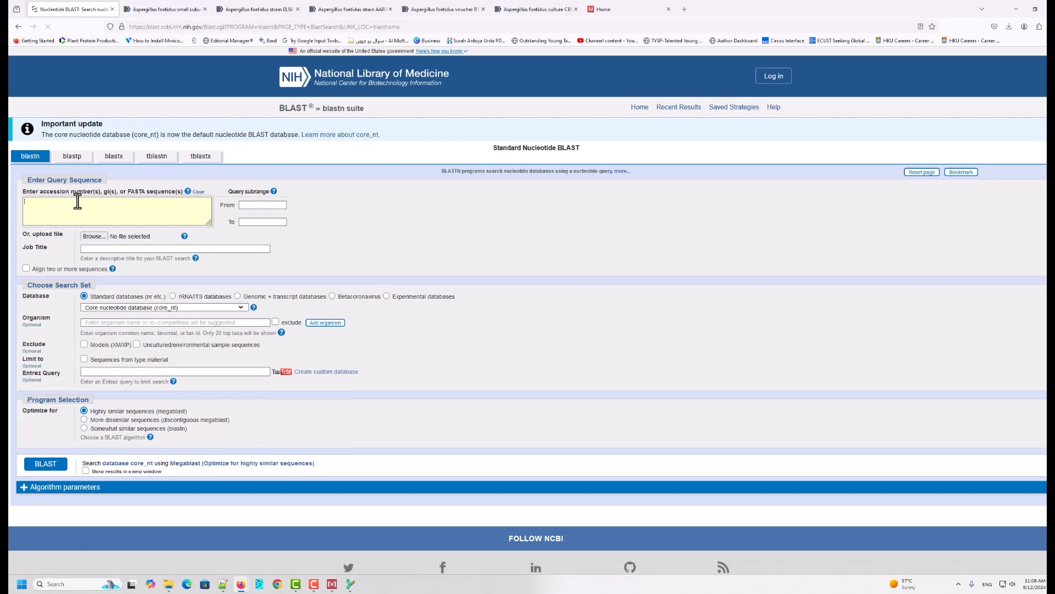
pyautogui.hotkey('ctrl', 'v')
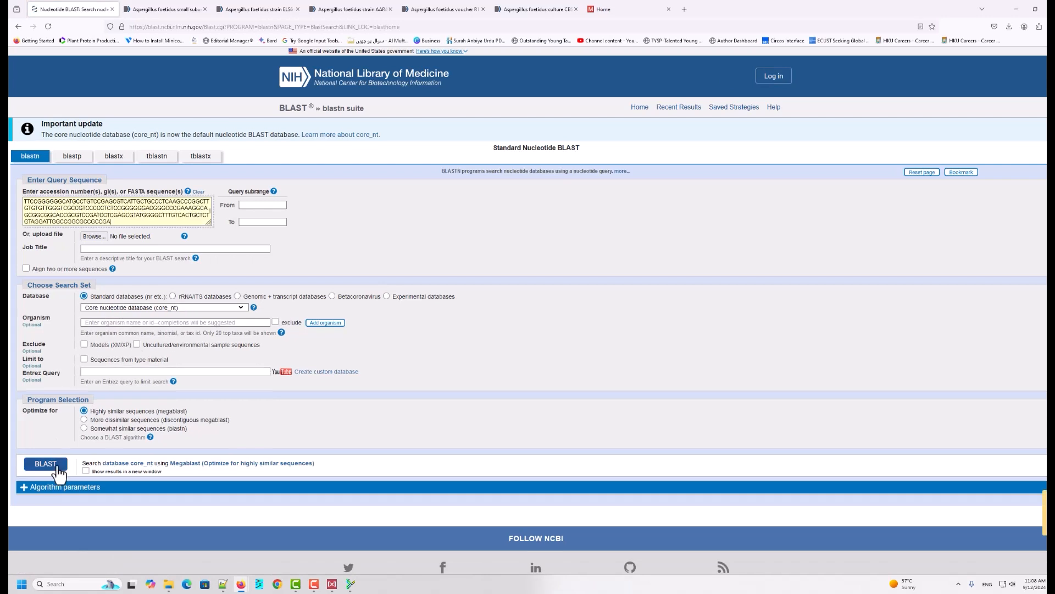
pyautogui.click(57, 466)
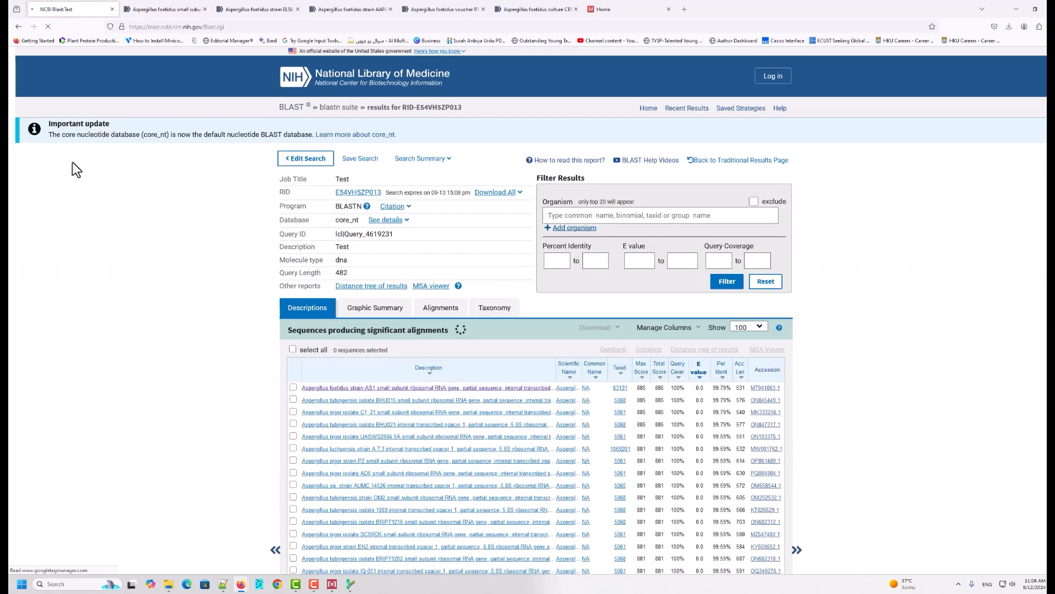
# Step: Inspect the top hit's pairwise alignment and strand orientation against the query
pyautogui.scroll(-2, 444, 220)
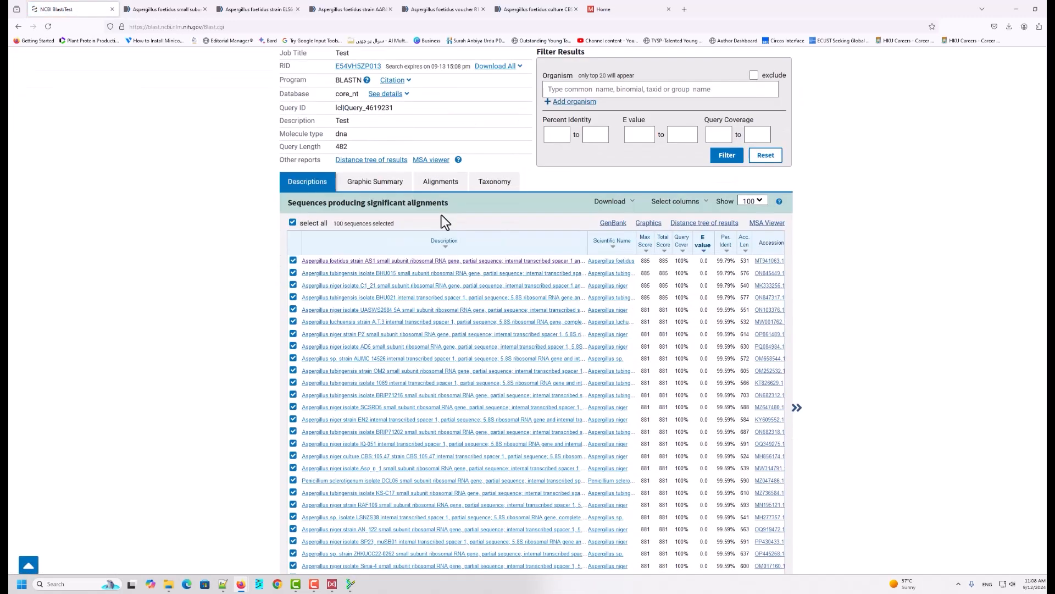
pyautogui.click(395, 262)
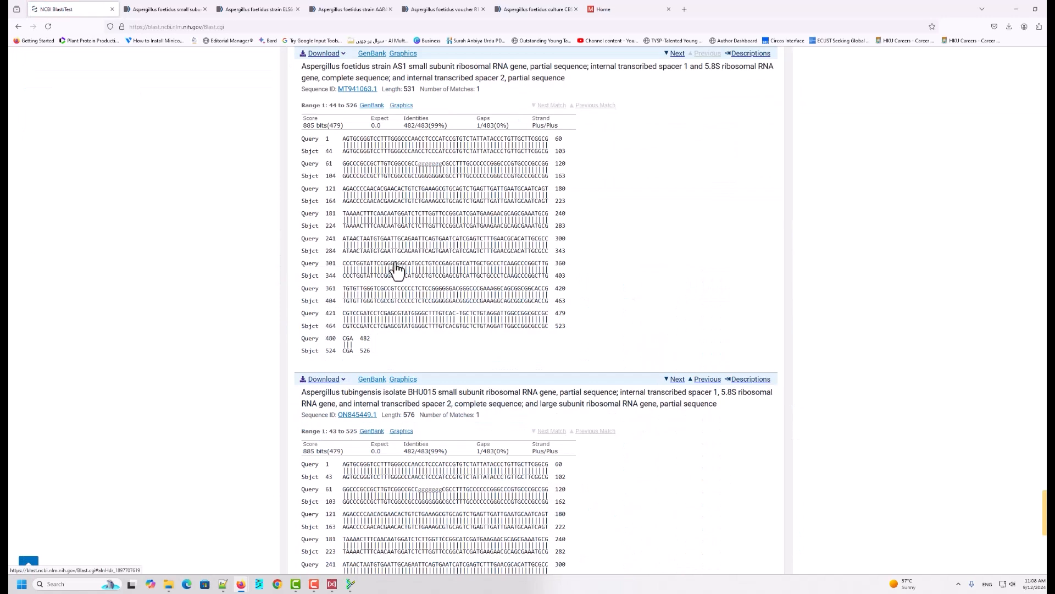
pyautogui.moveTo(325, 138); pyautogui.dragTo(565, 147)
pyautogui.click(325, 152)
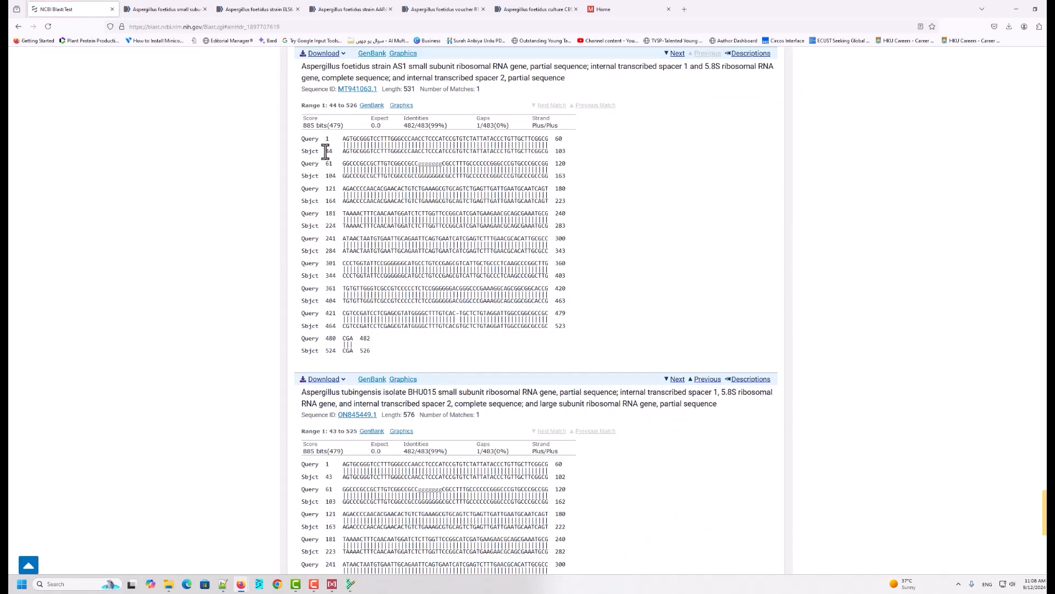
pyautogui.moveTo(325, 152); pyautogui.dragTo(560, 154)
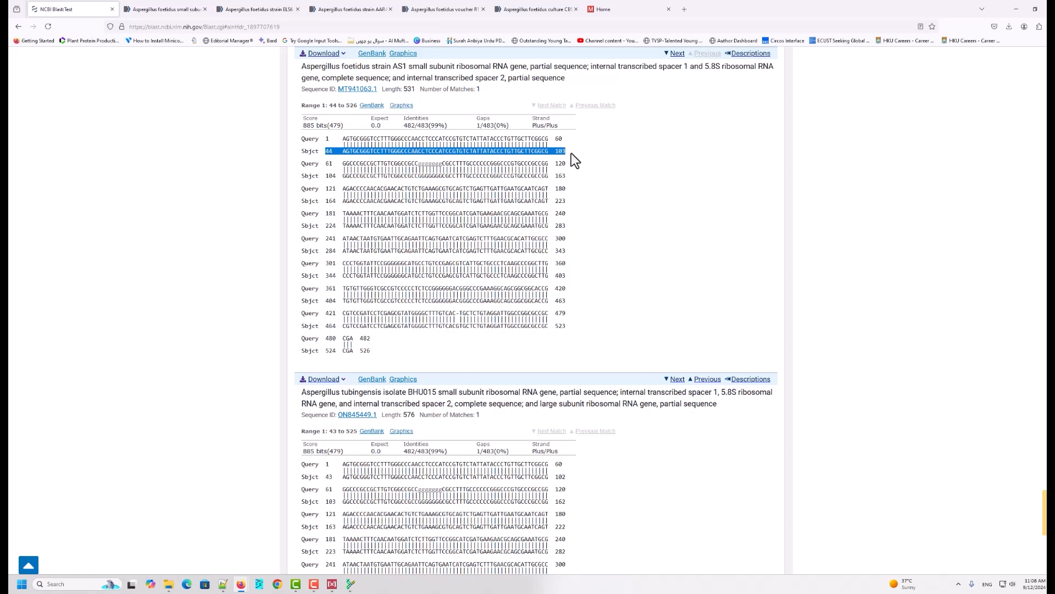
pyautogui.scroll(-2, 377, 225)
pyautogui.scroll(4, 378, 225)
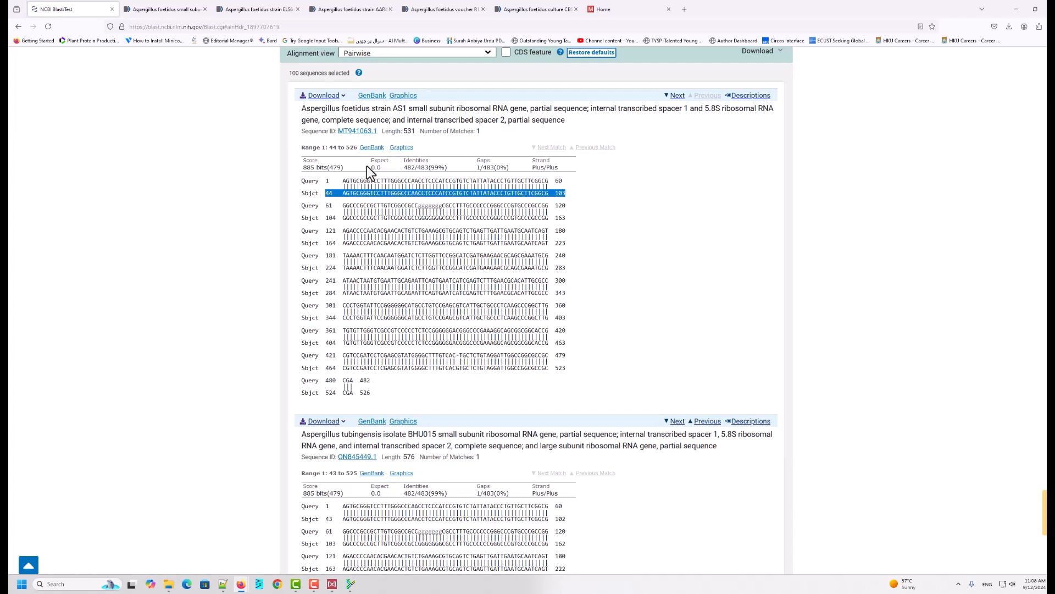
# Step: Close the MEGA Alignment Explorer without saving the alignment session
pyautogui.click(1016, 16)
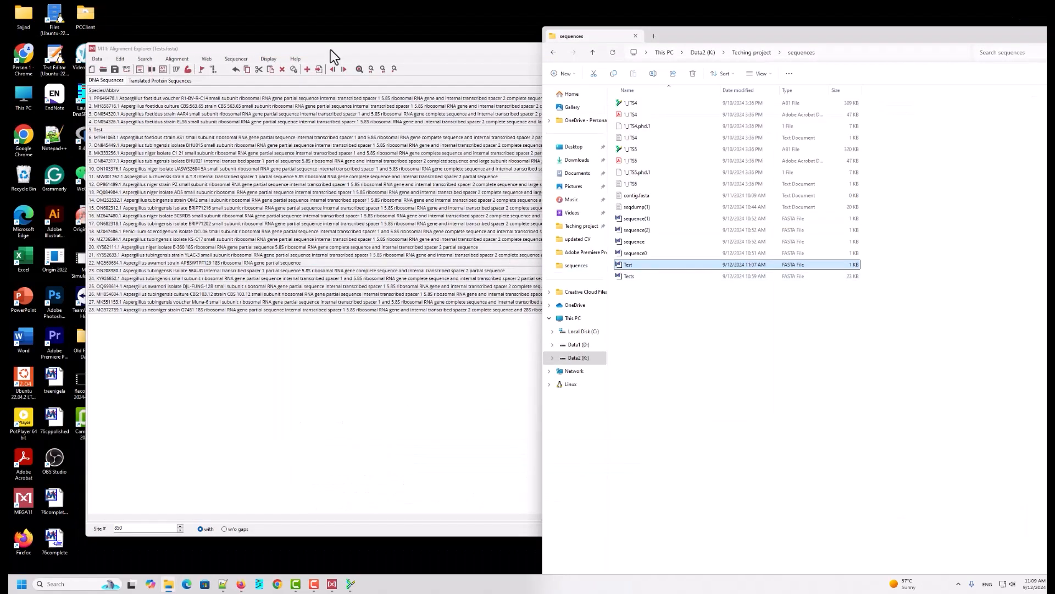
pyautogui.click(349, 48)
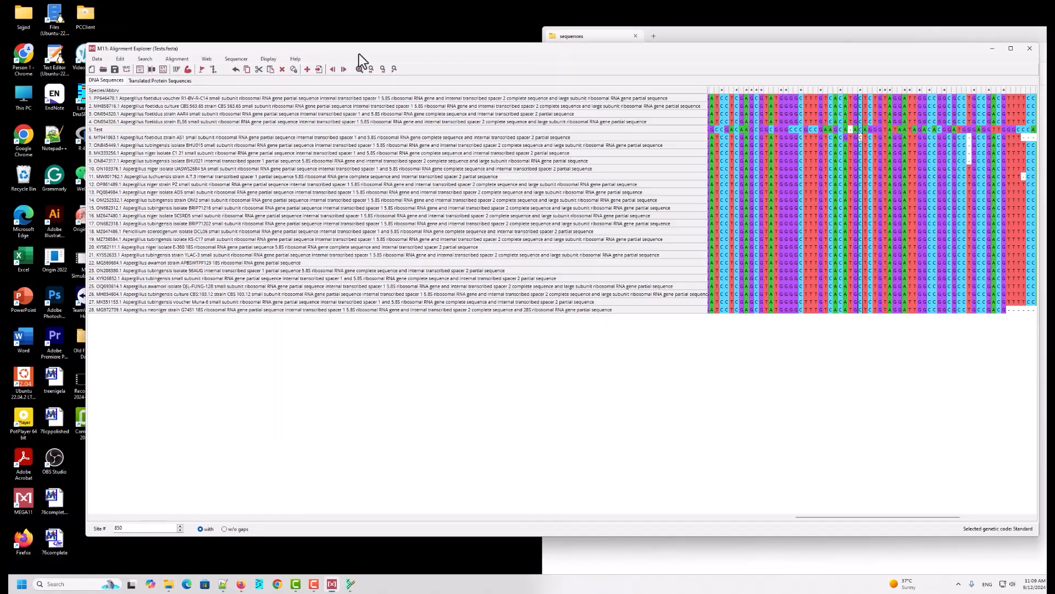
pyautogui.click(1029, 49)
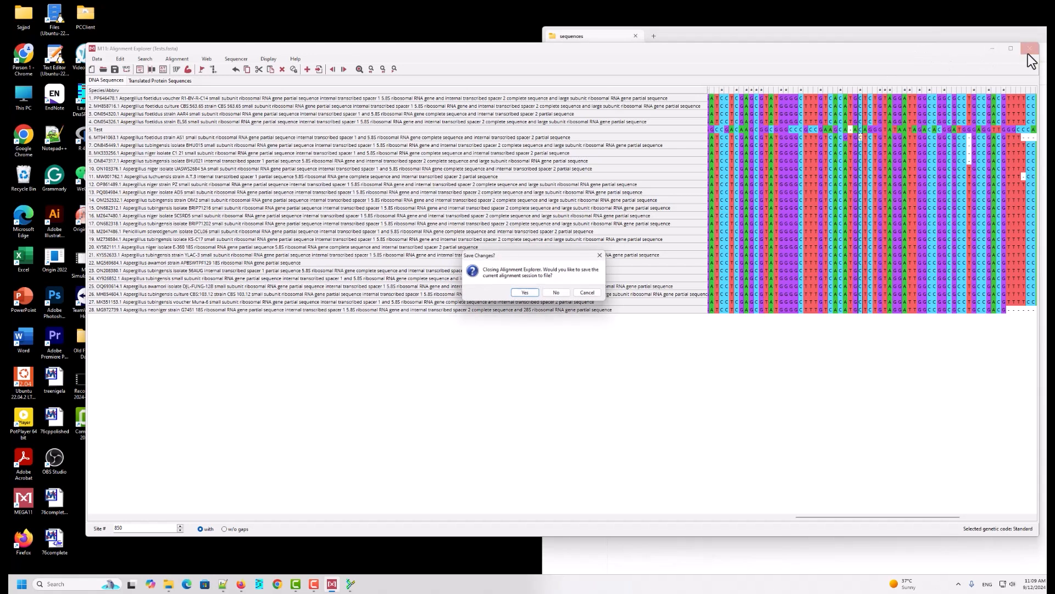
pyautogui.click(557, 293)
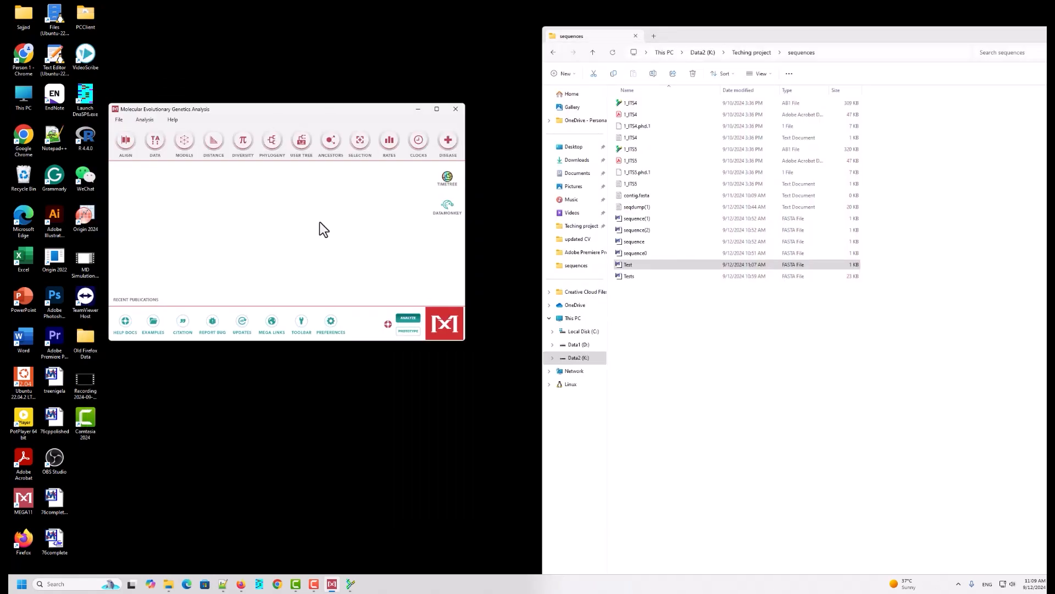
# Step: Open Test.fasta in Notepad++ and select its entire contents
pyautogui.rightClick(636, 266)
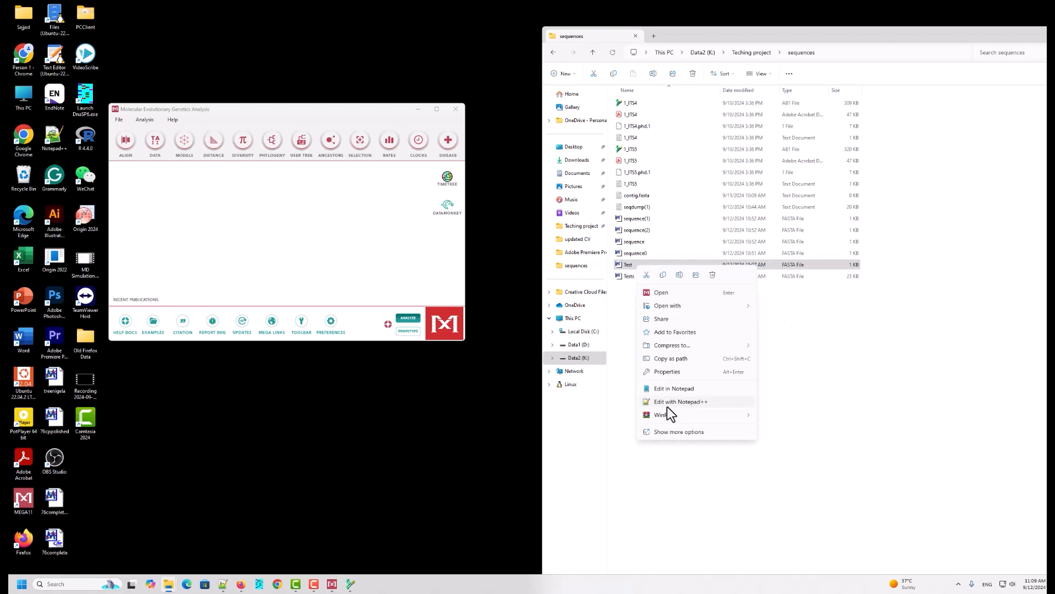
pyautogui.click(667, 403)
pyautogui.click(95, 93)
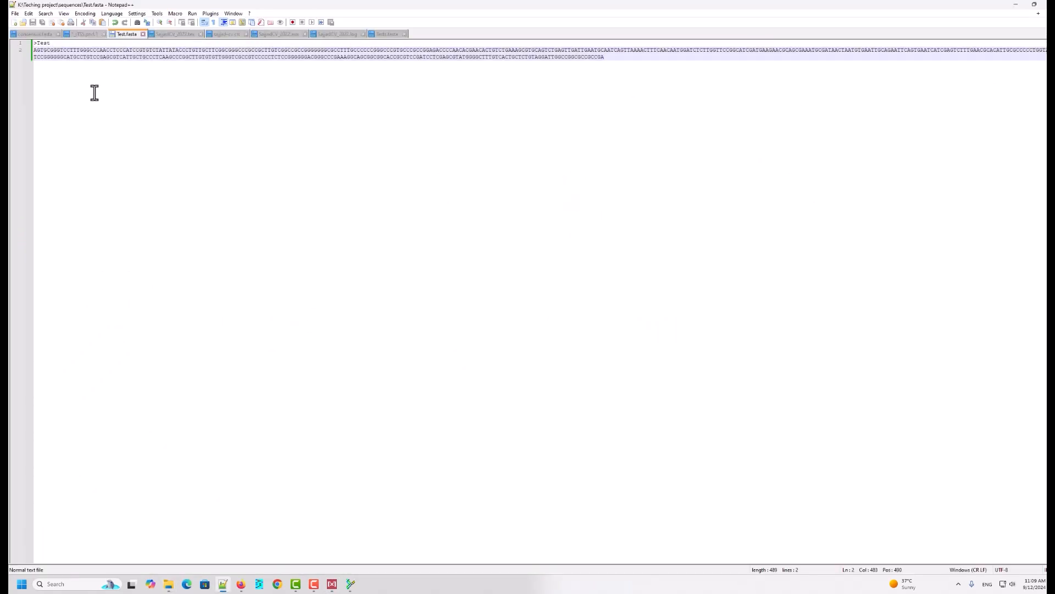
pyautogui.hotkey('ctrl', 'a')
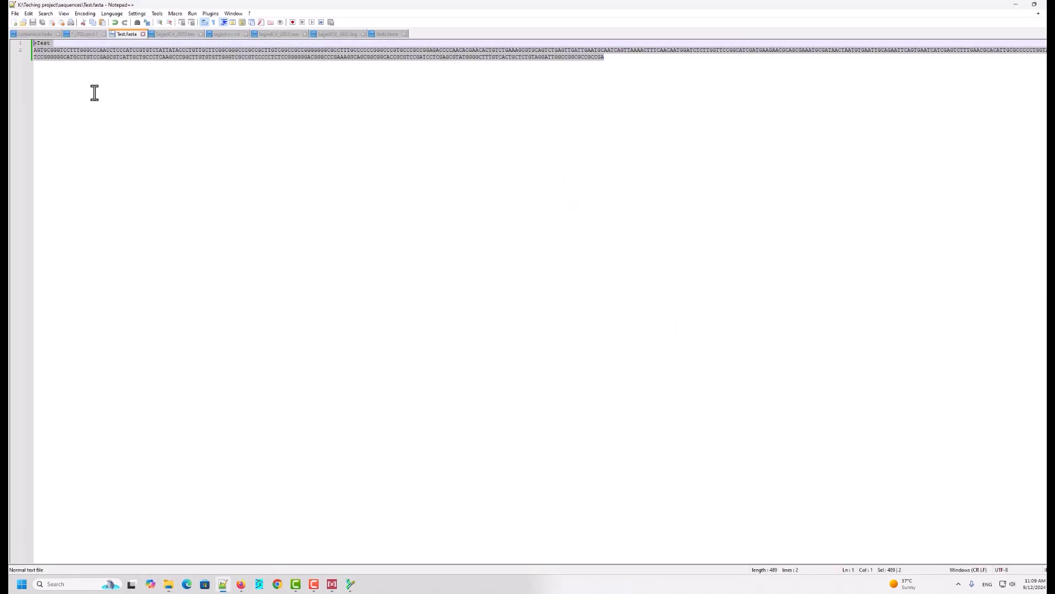
pyautogui.click(1016, 5)
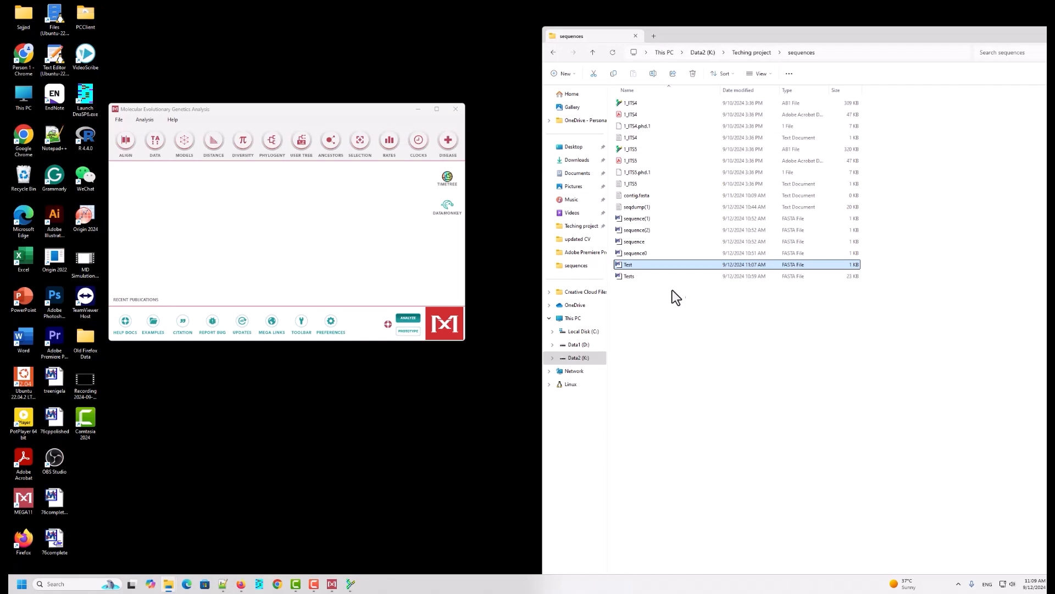
# Step: Open Tests.fasta in Notepad++, replace the old Test entry with the copied reverse-complemented entry, and save
pyautogui.click(634, 278)
pyautogui.rightClick(634, 278)
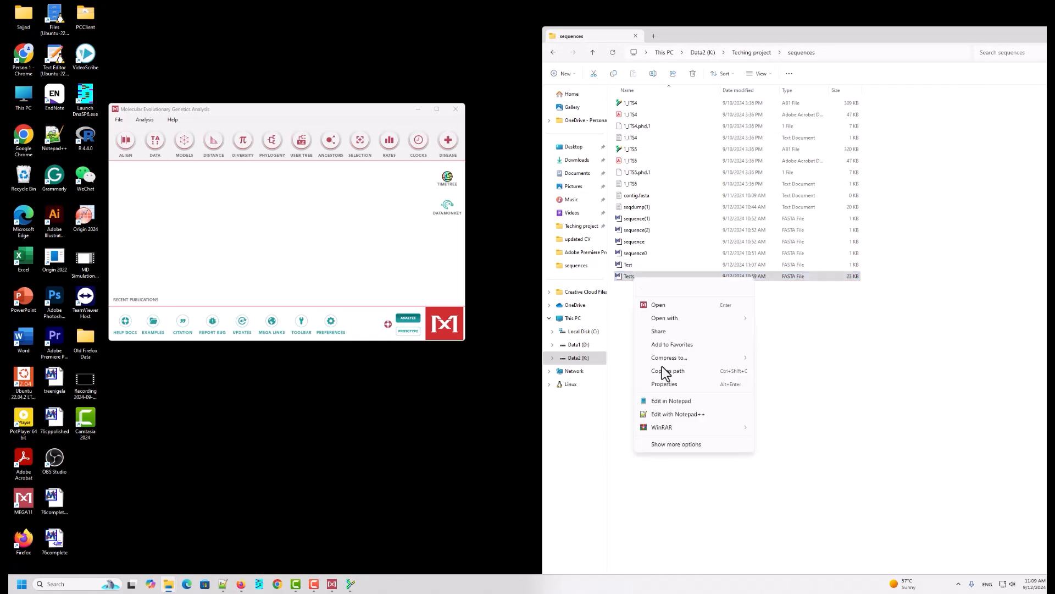
pyautogui.click(668, 416)
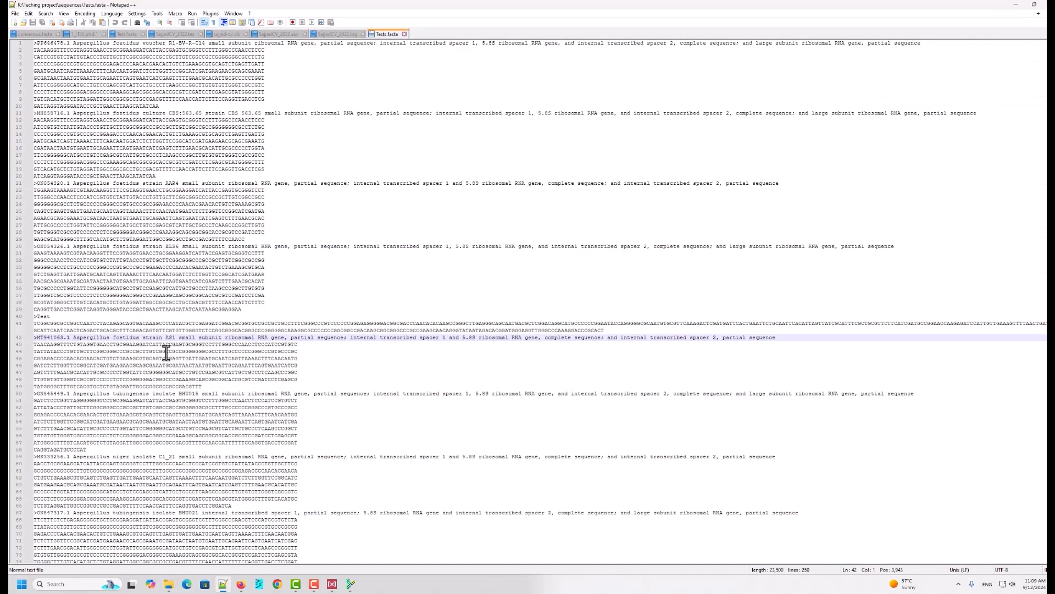
pyautogui.scroll(-2, 58, 267)
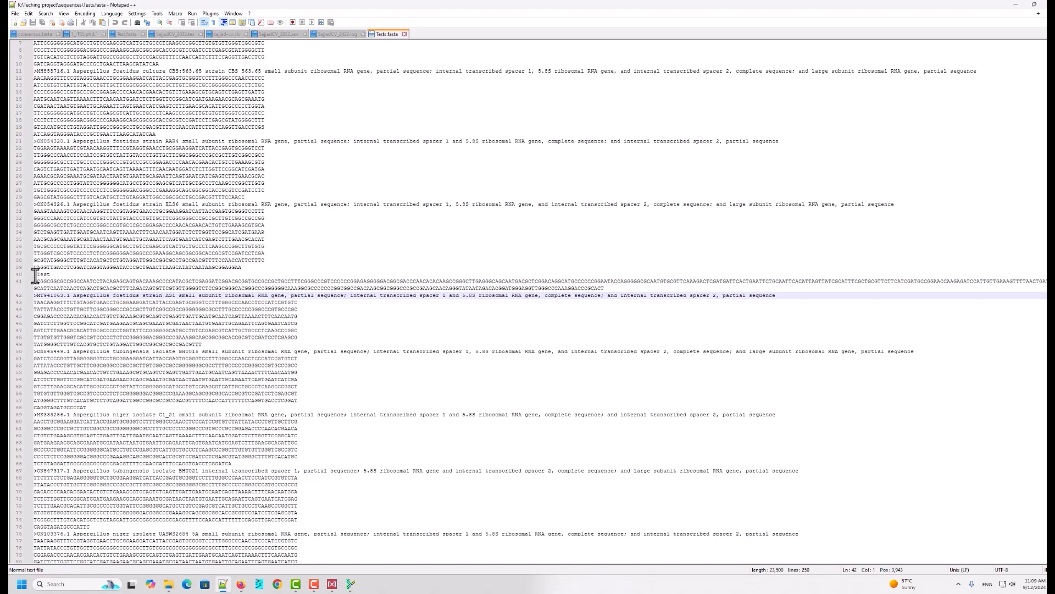
pyautogui.moveTo(34, 274); pyautogui.dragTo(613, 287)
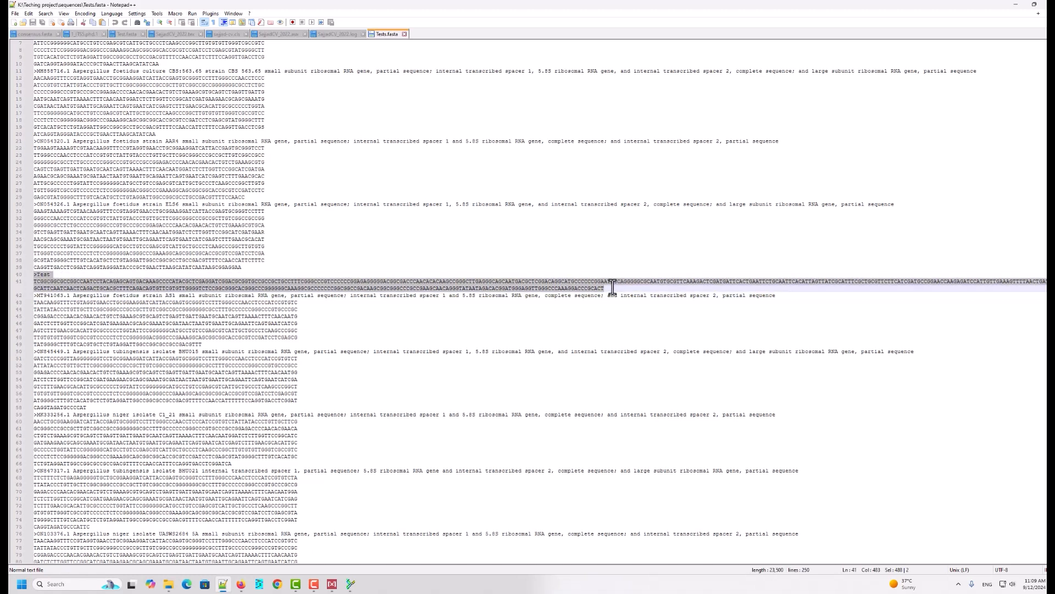
pyautogui.hotkey('ctrl', 'v')
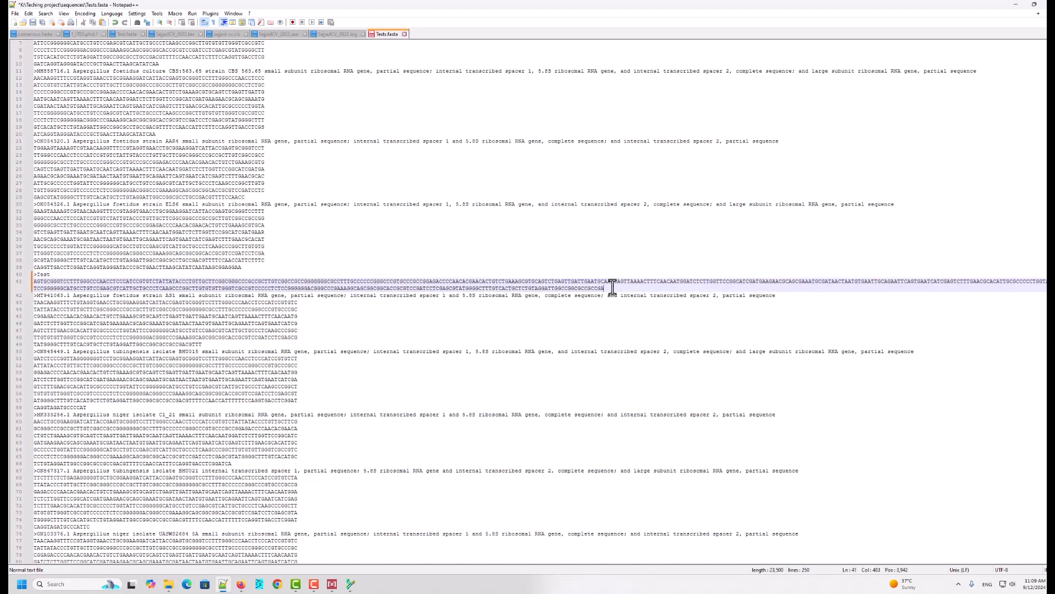
pyautogui.click(32, 22)
# Step: Open Tests.fasta in MEGA for alignment
pyautogui.click(1016, 4)
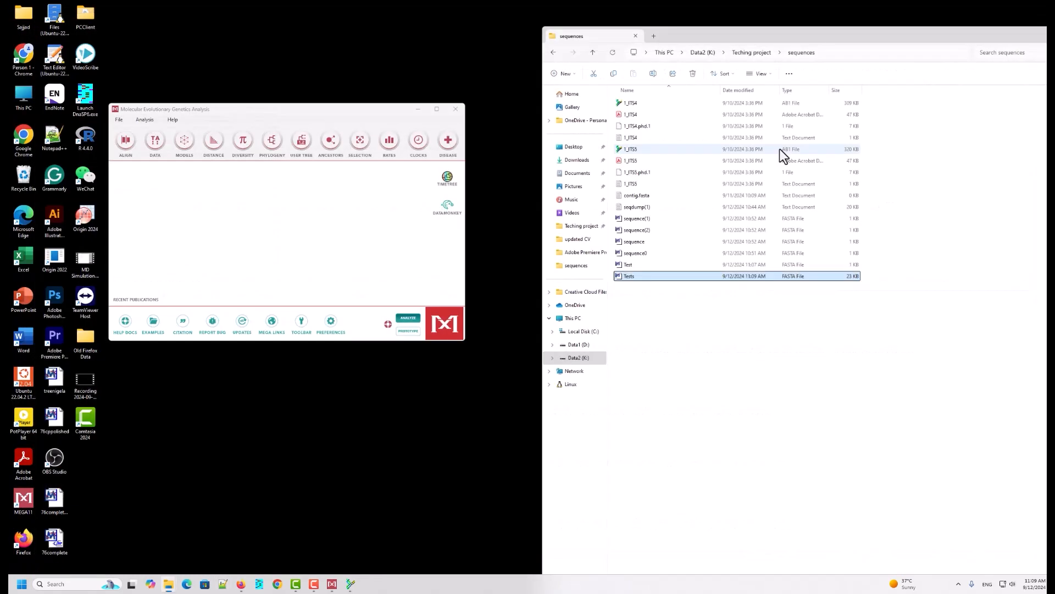
pyautogui.moveTo(647, 276); pyautogui.dragTo(300, 268)
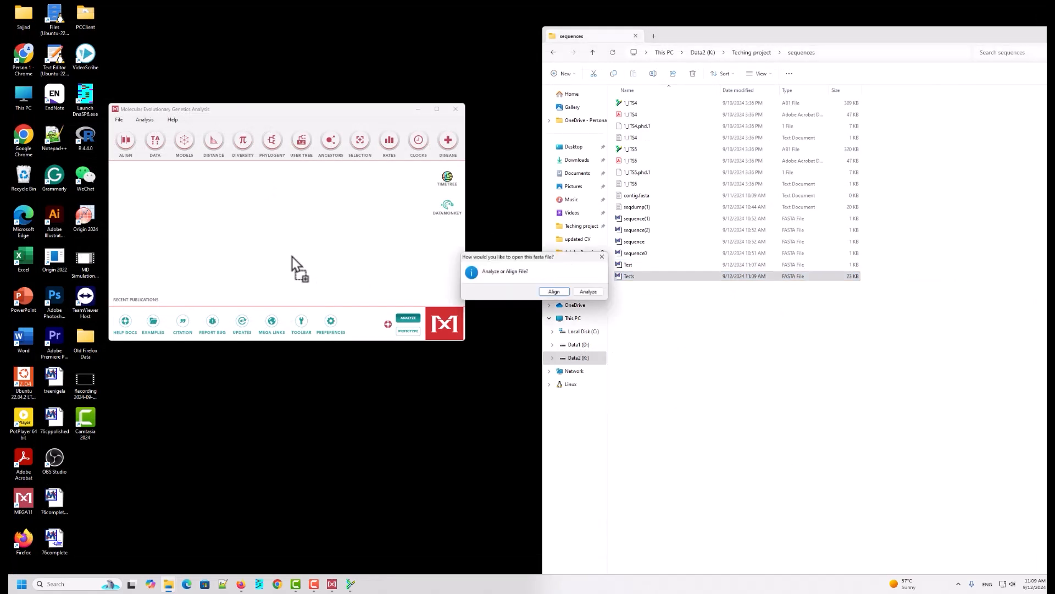
pyautogui.click(554, 292)
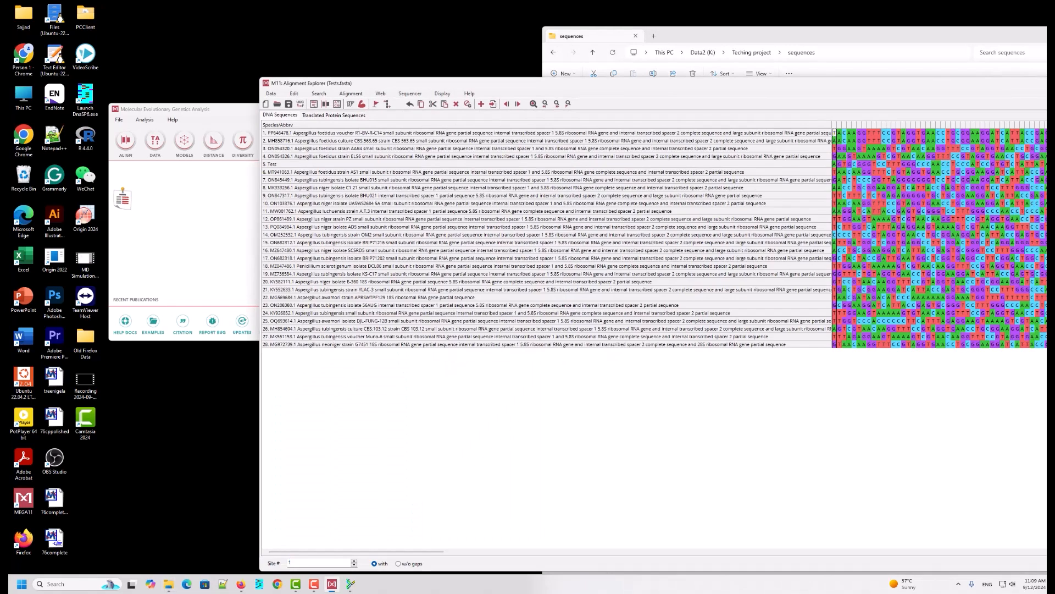
# Step: Align all sequences in the Alignment Explorer with ClustalW, keeping the default gap penalties
pyautogui.moveTo(922, 84); pyautogui.dragTo(699, 54)
pyautogui.click(127, 65)
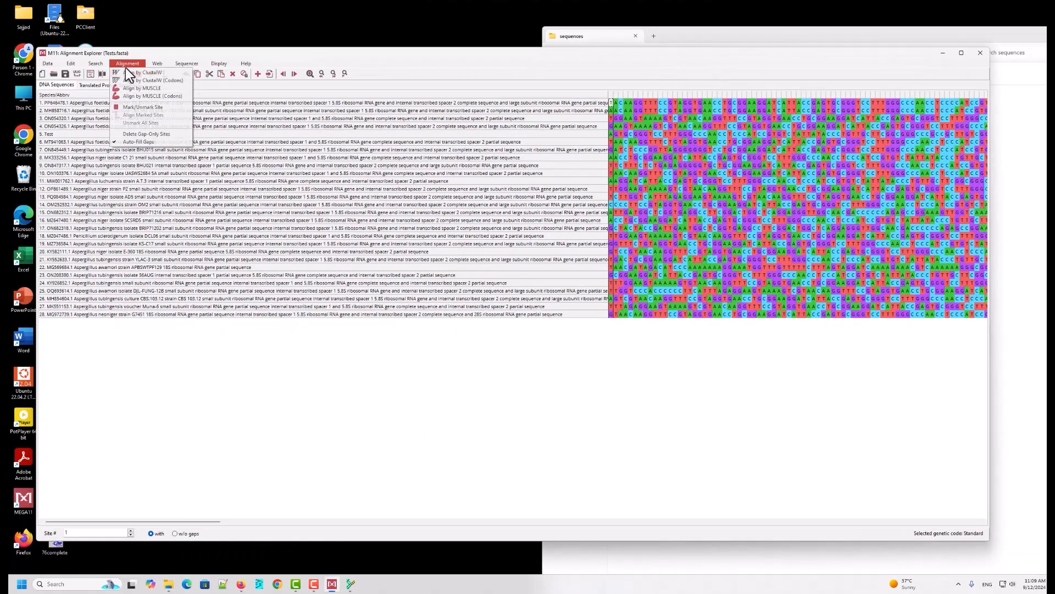
pyautogui.click(132, 74)
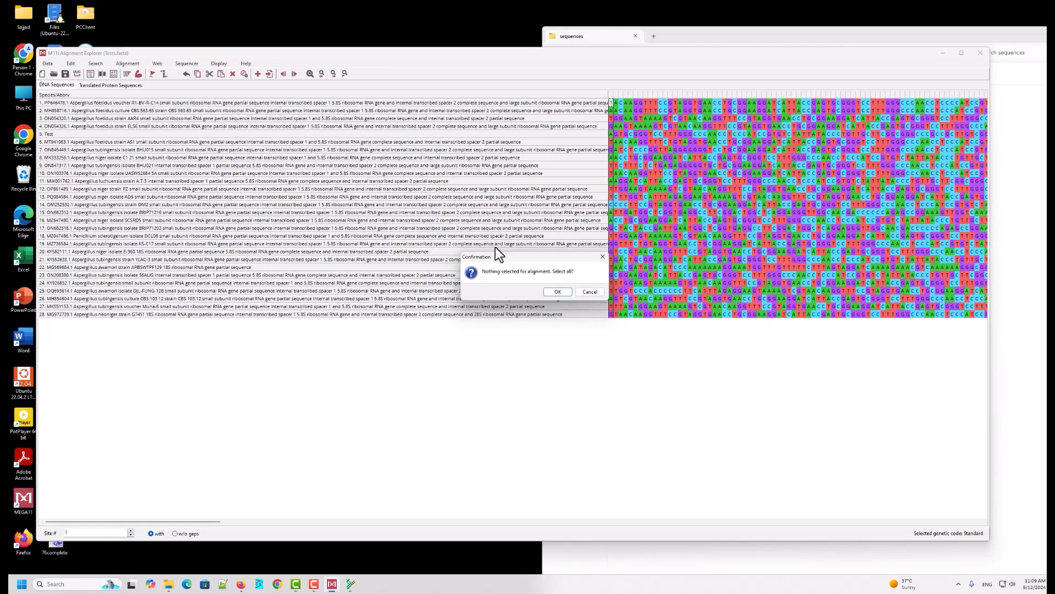
pyautogui.click(558, 292)
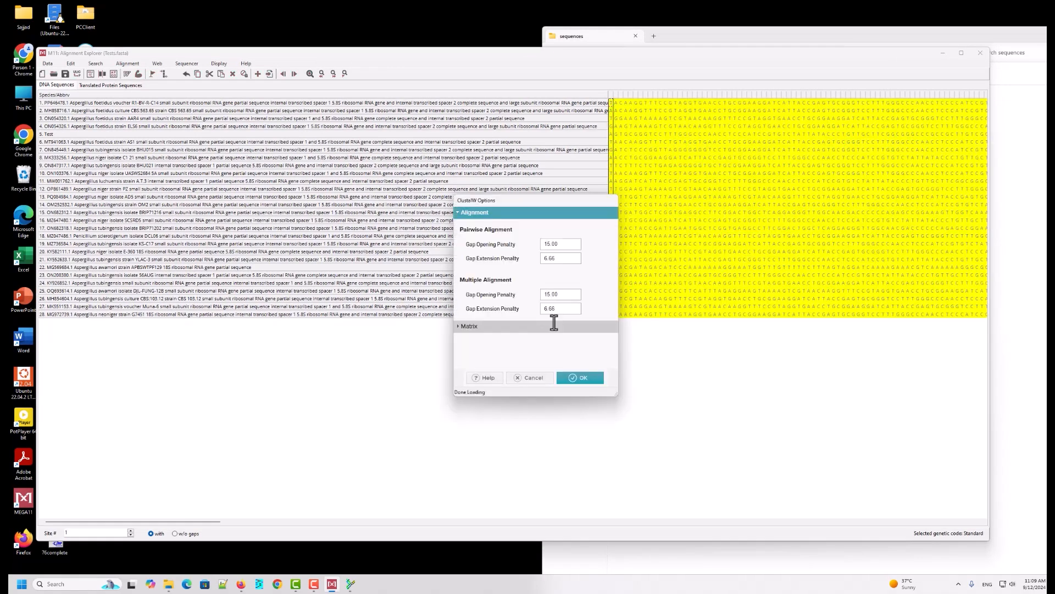
pyautogui.click(594, 378)
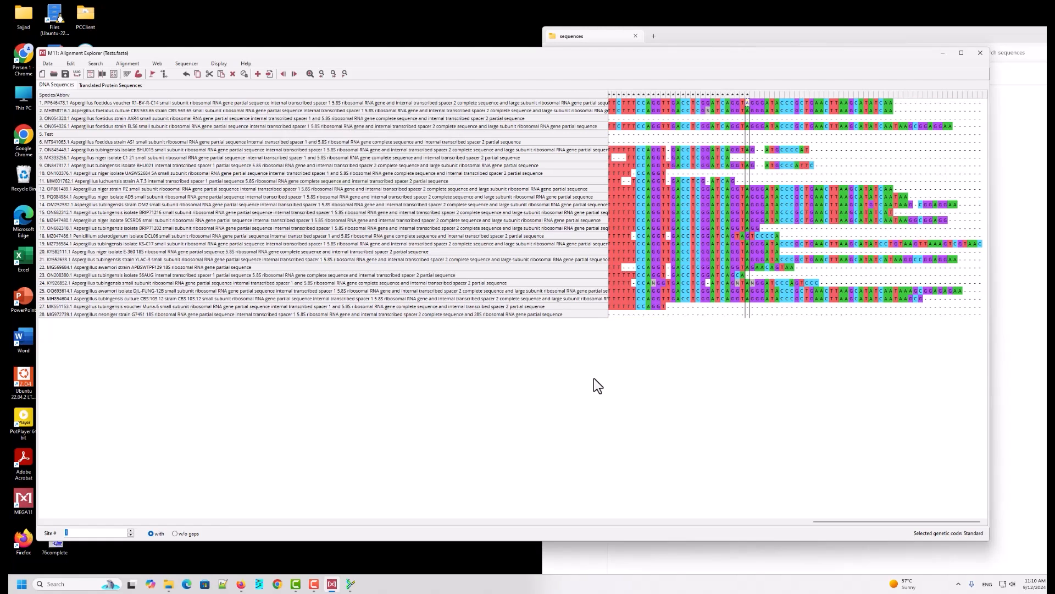
# Step: Scroll through the aligned sequences and inspect the Test row's alignment
pyautogui.moveTo(872, 523); pyautogui.dragTo(444, 523)
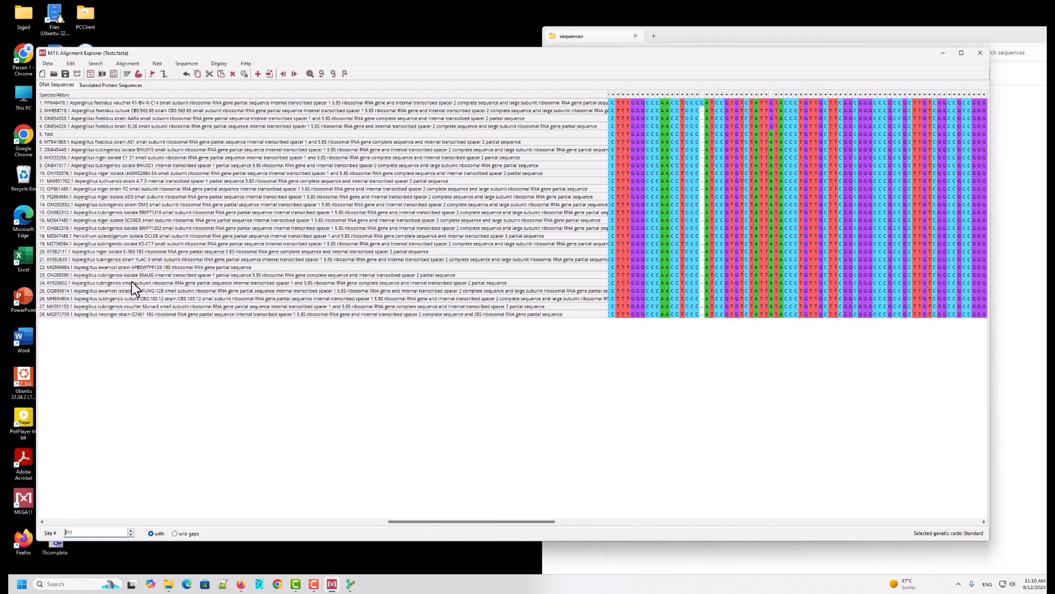
pyautogui.click(144, 133)
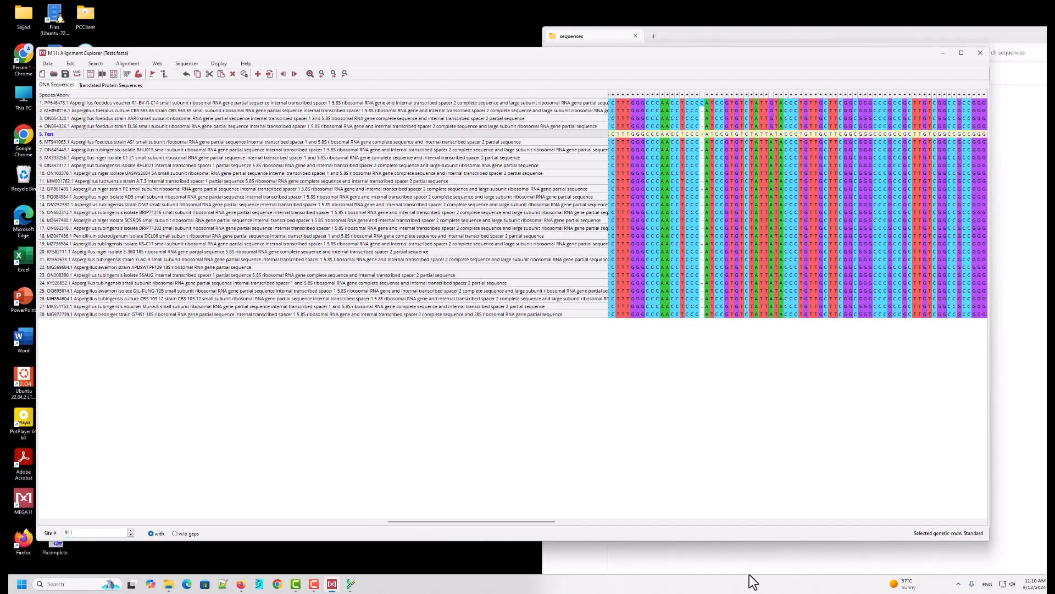
pyautogui.moveTo(530, 523); pyautogui.dragTo(618, 521)
pyautogui.moveTo(407, 518); pyautogui.dragTo(134, 526)
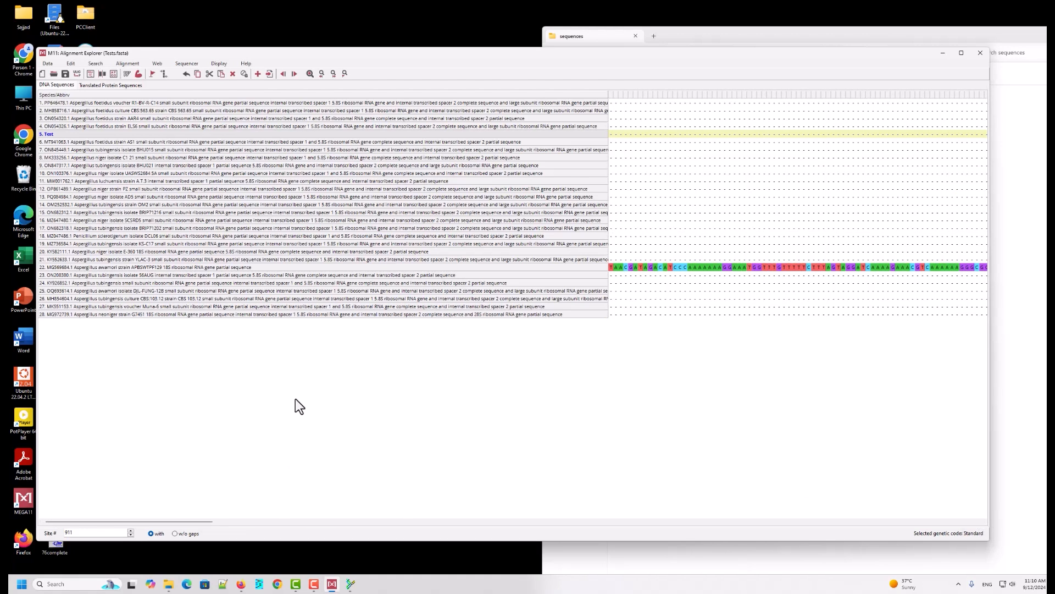
# Step: Export the alignment in FASTA format as Tests-allign into the Teching project\sequences folder on Data2 (K:)
pyautogui.click(48, 64)
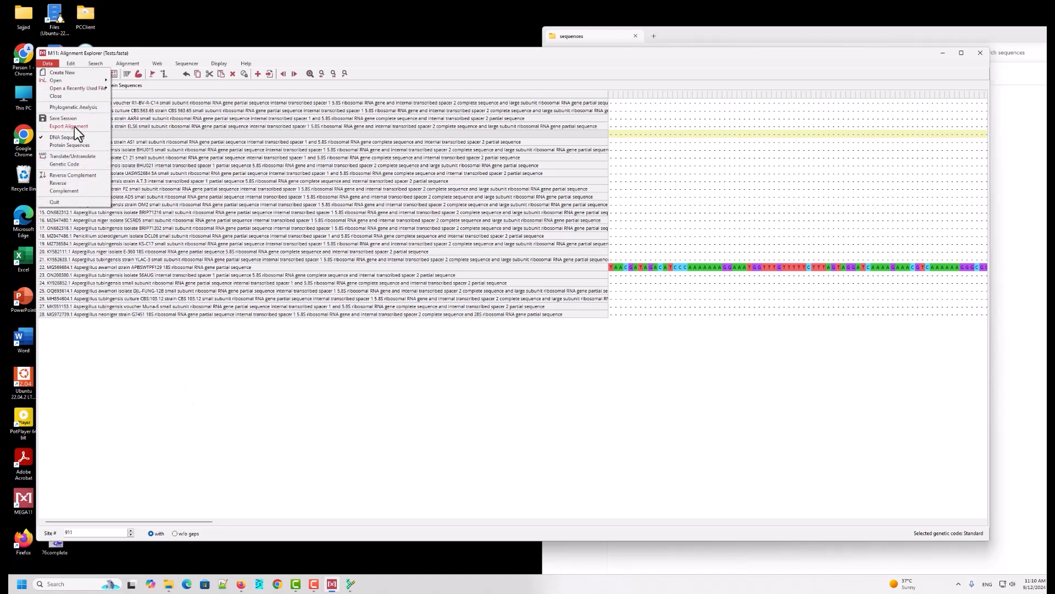
pyautogui.moveTo(74, 126)
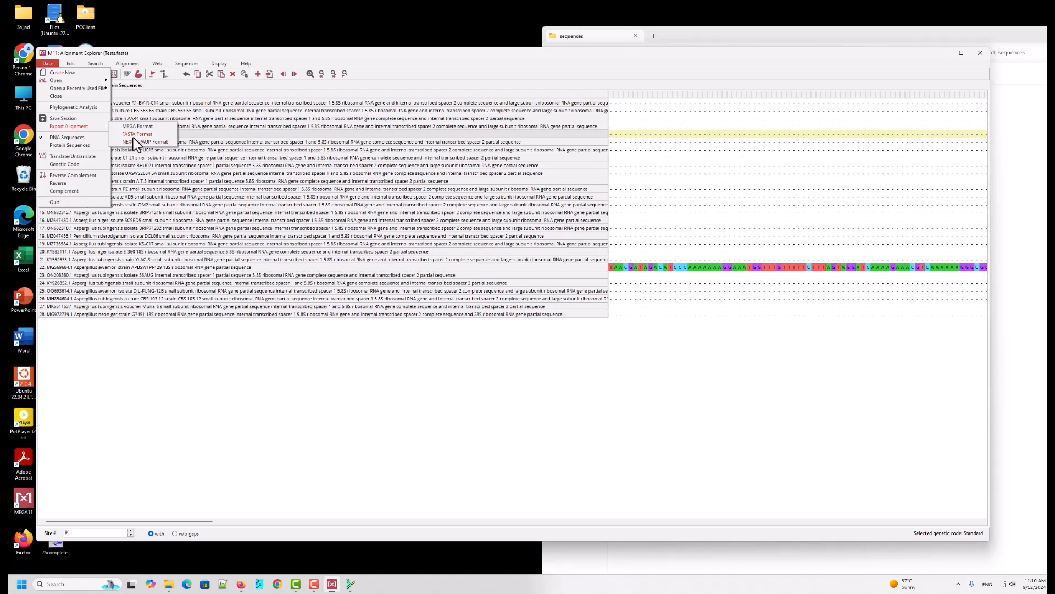
pyautogui.click(133, 136)
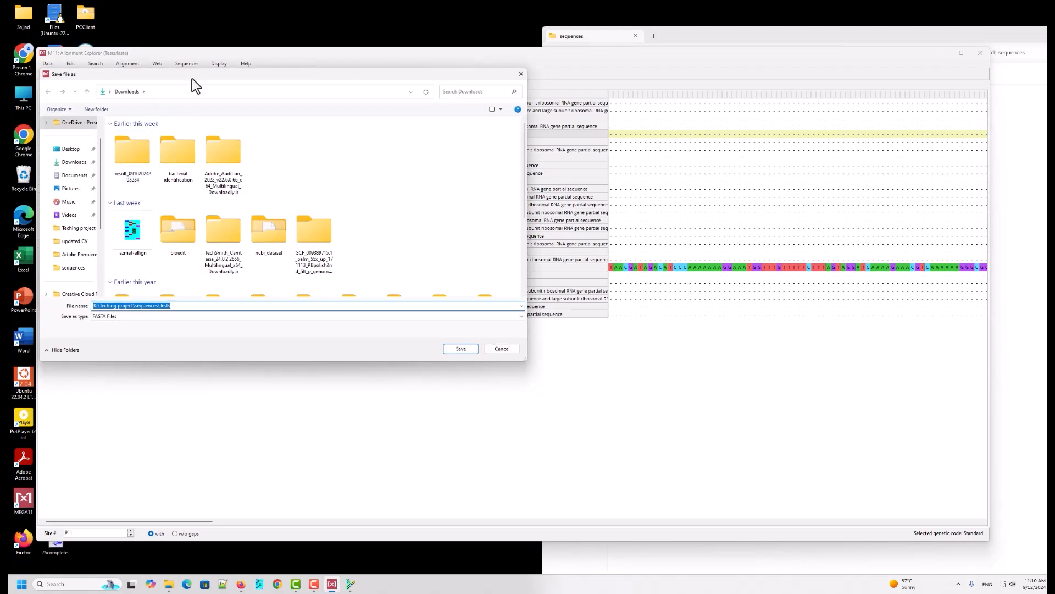
pyautogui.moveTo(193, 77); pyautogui.dragTo(374, 75)
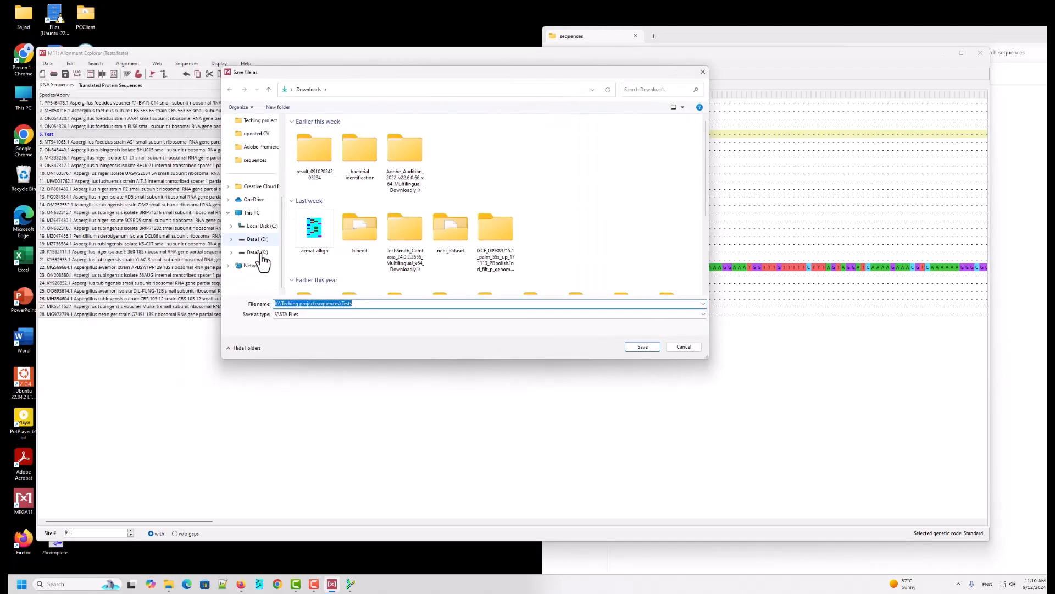
pyautogui.click(257, 252)
pyautogui.scroll(-3, 361, 257)
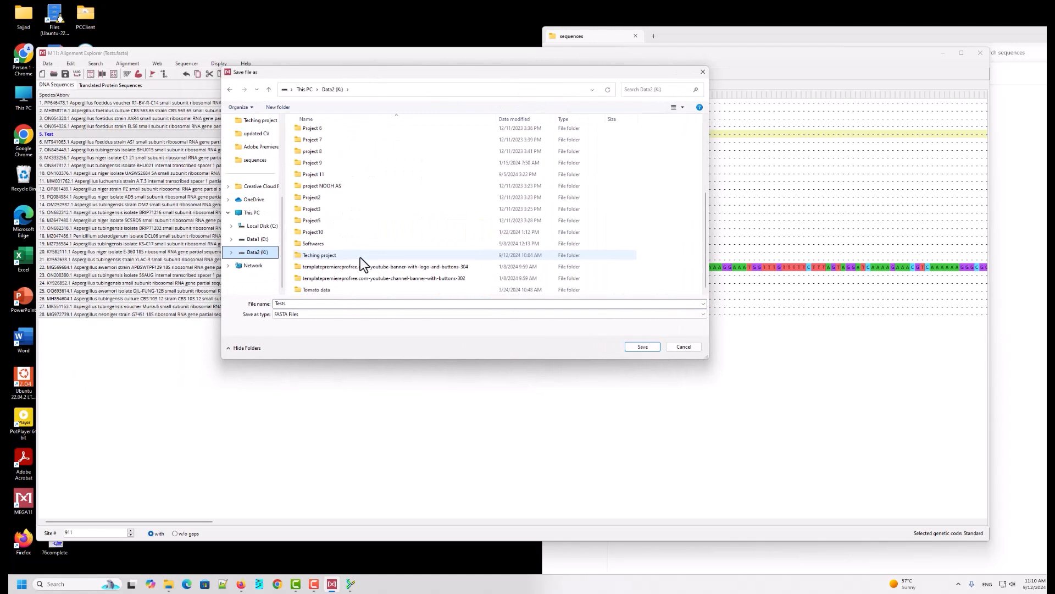
pyautogui.doubleClick(317, 256)
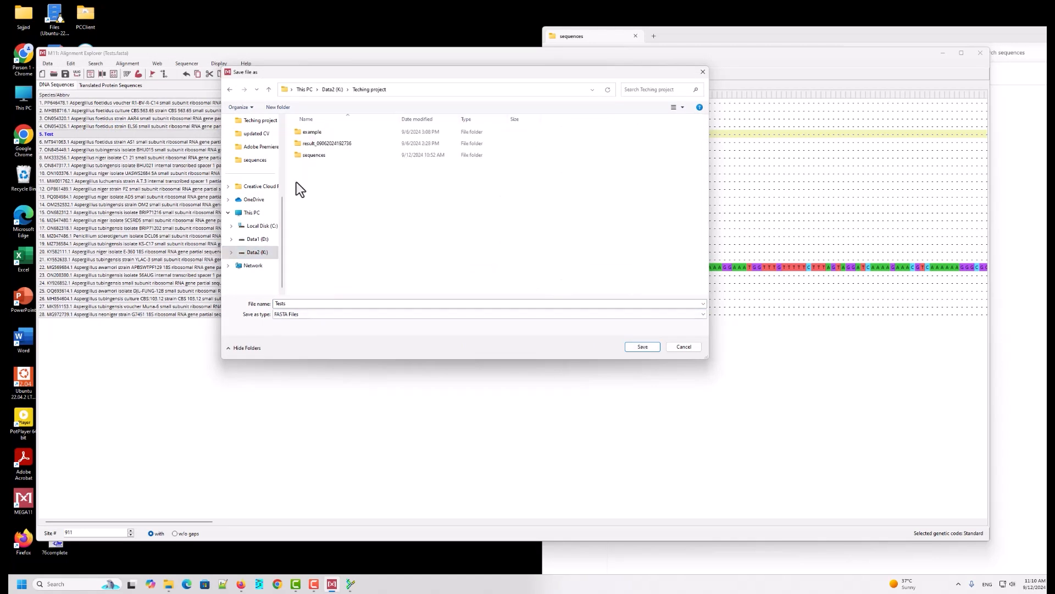
pyautogui.doubleClick(305, 154)
pyautogui.doubleClick(307, 305)
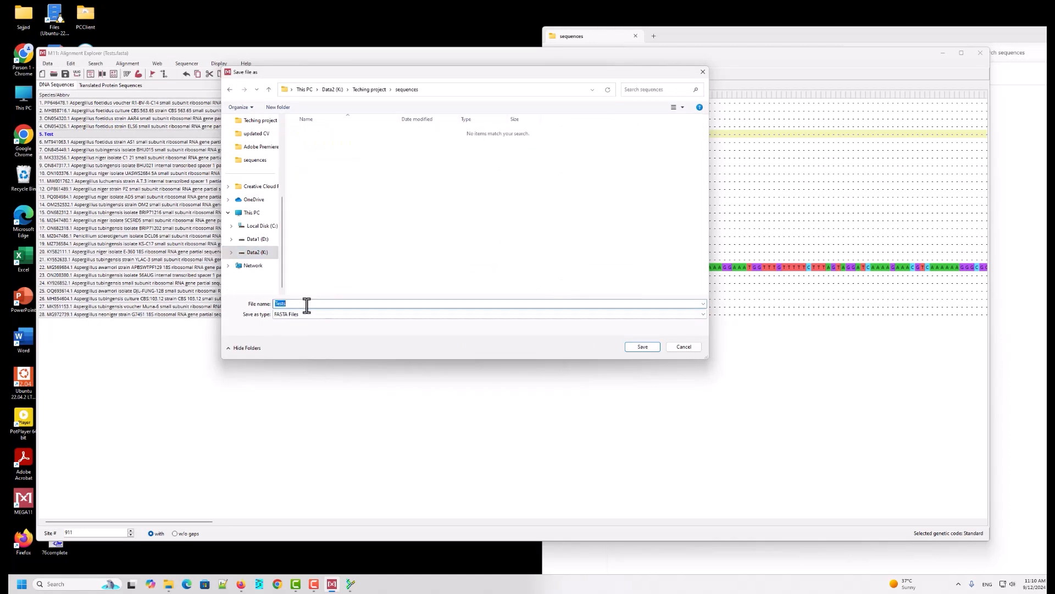
pyautogui.click(306, 305)
pyautogui.write('-allign.fasta')
pyautogui.click(654, 346)
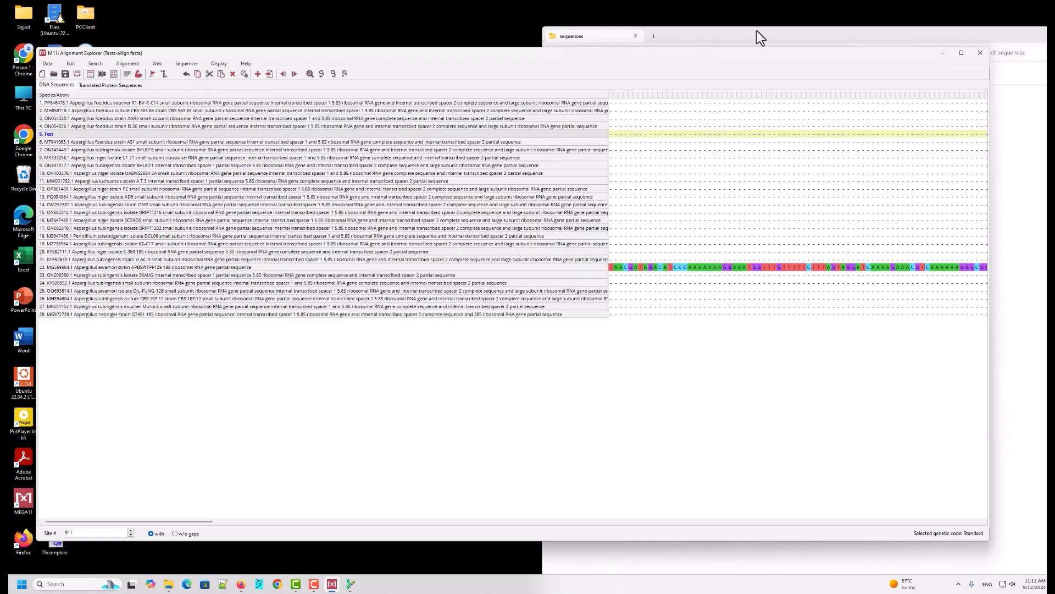
# Step: Open the exported Tests-allign file in Notepad++, scroll through its aligned sequences, and close it
pyautogui.click(943, 53)
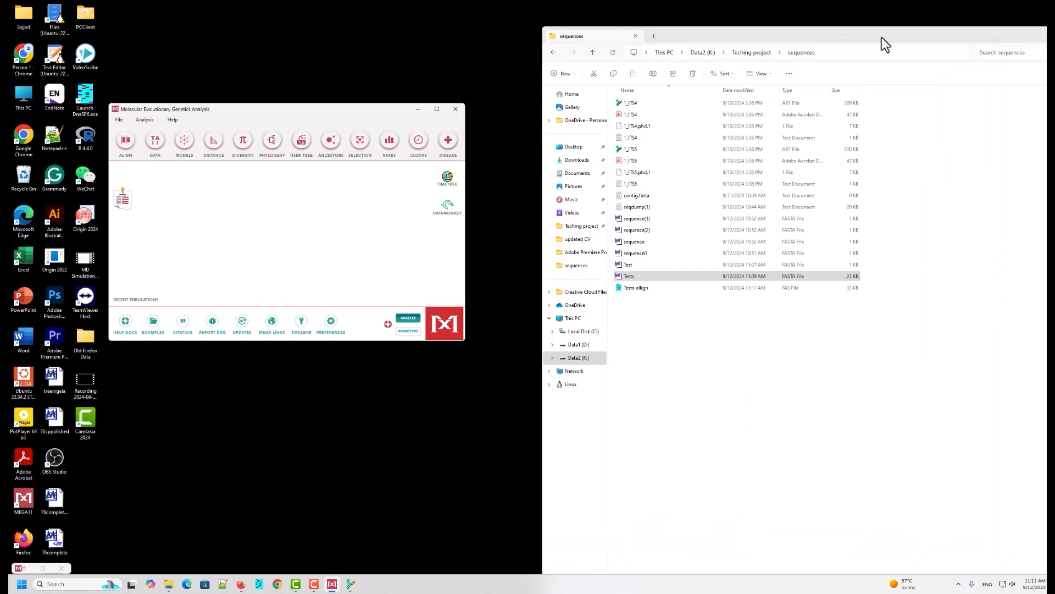
pyautogui.moveTo(879, 41); pyautogui.dragTo(725, 38)
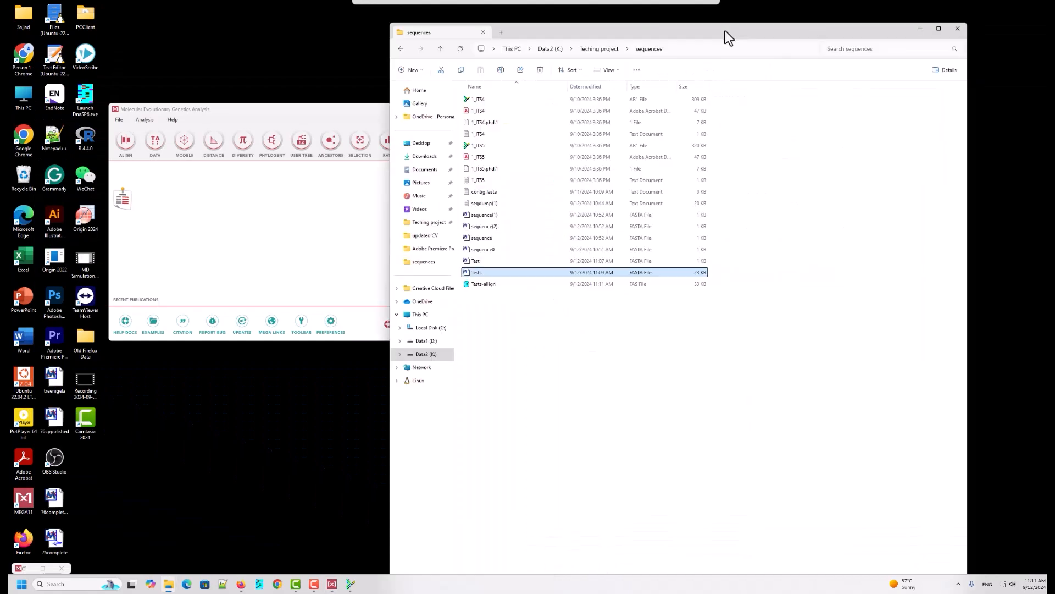
pyautogui.click(484, 286)
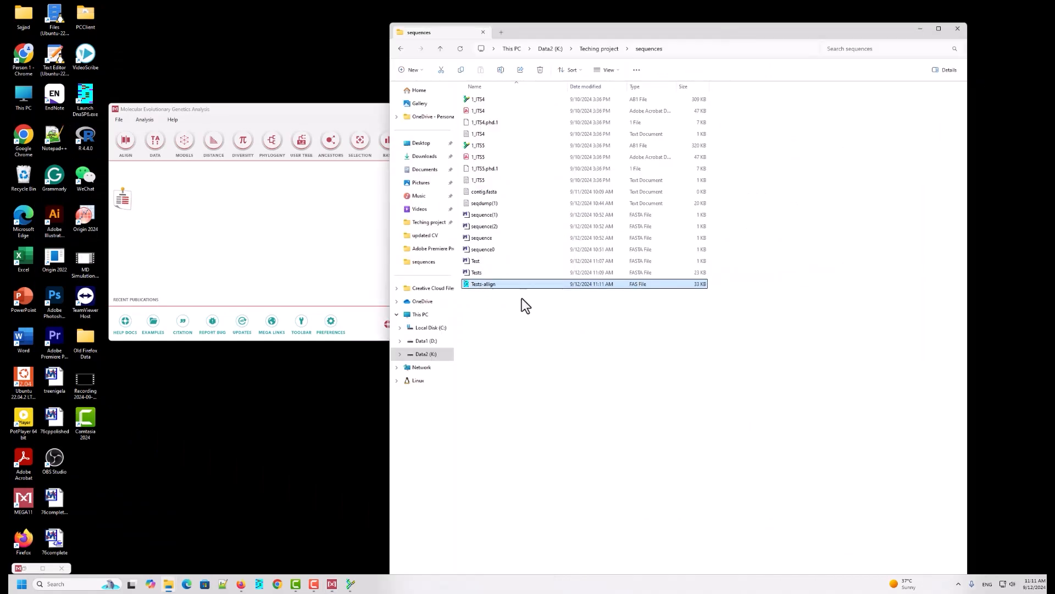
pyautogui.rightClick(498, 287)
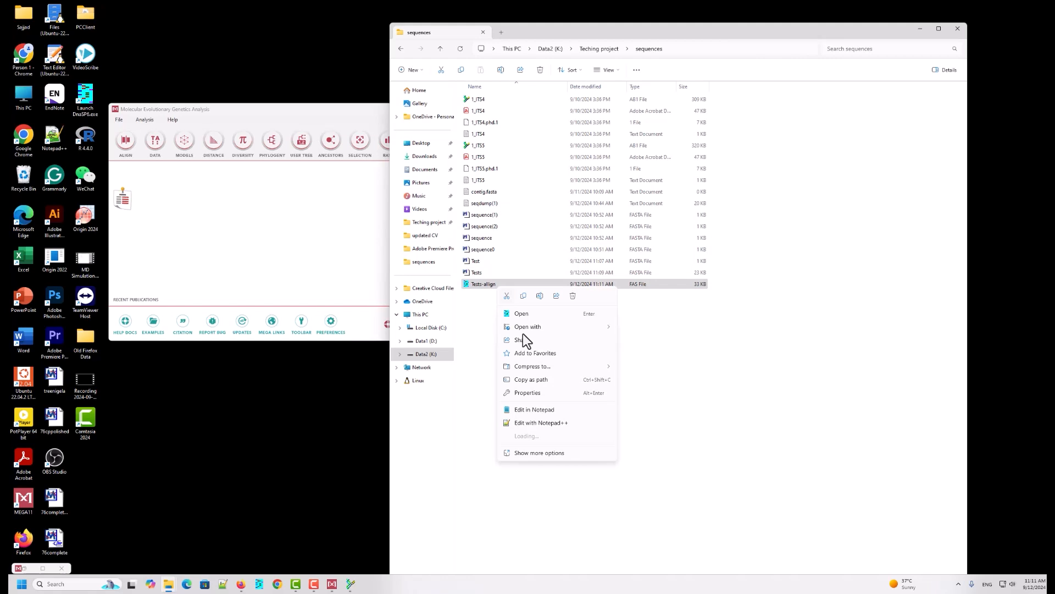
pyautogui.click(536, 425)
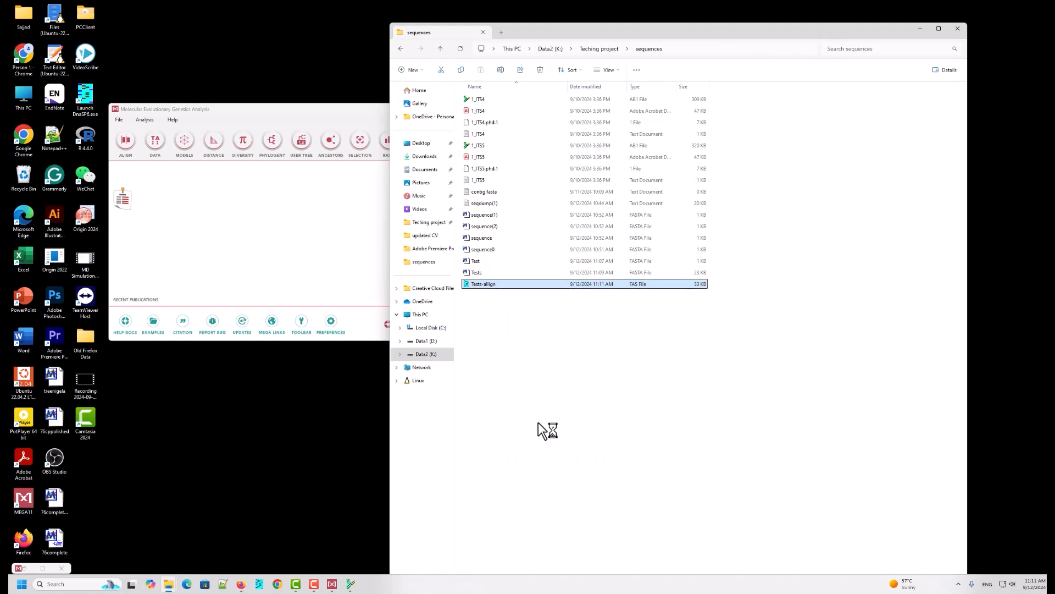
pyautogui.scroll(-19, 490, 383)
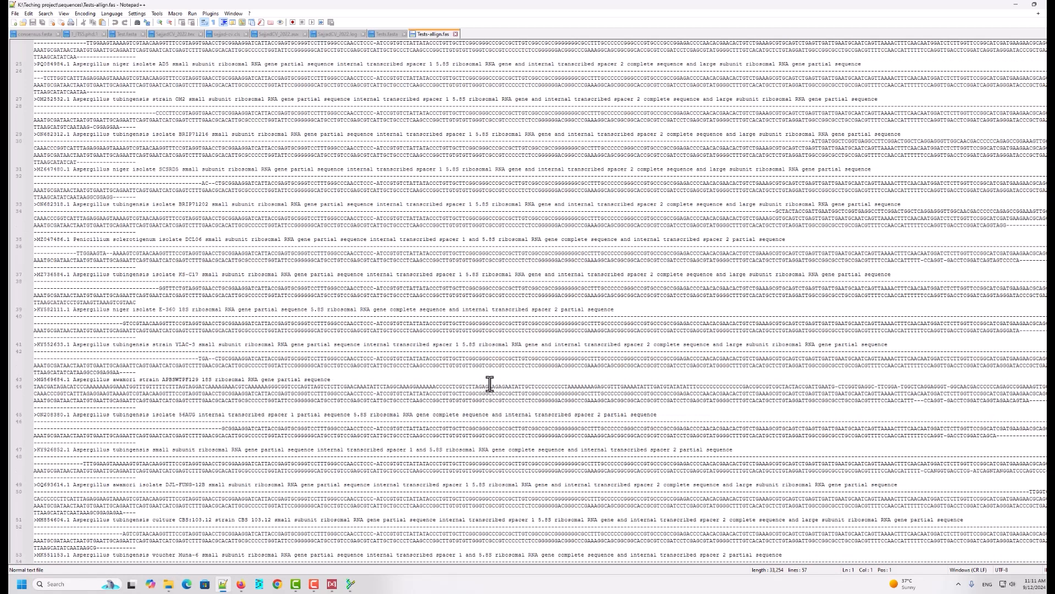
pyautogui.scroll(5, 489, 383)
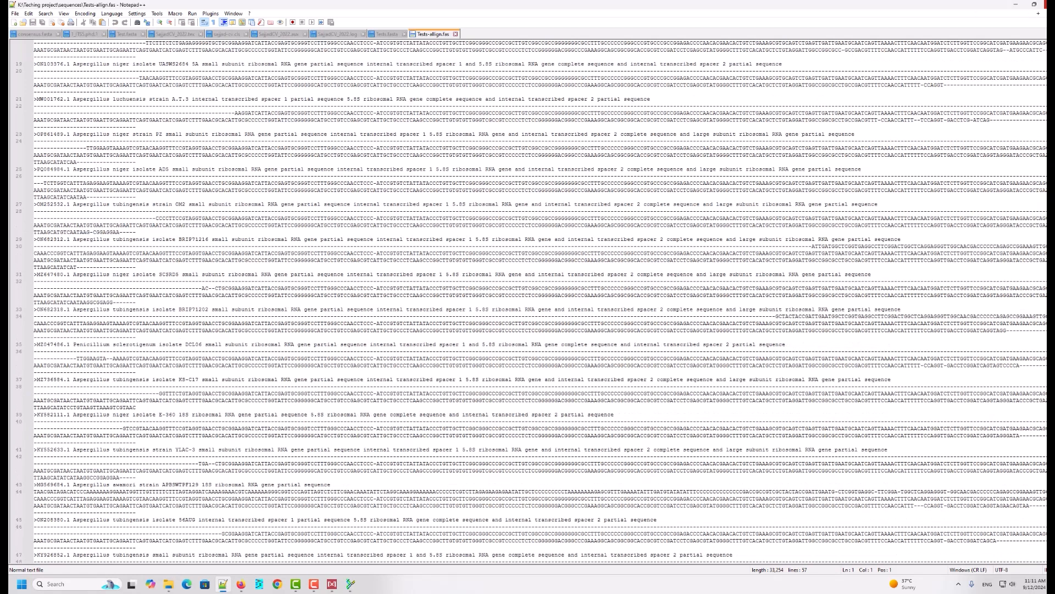
pyautogui.click(1048, 4)
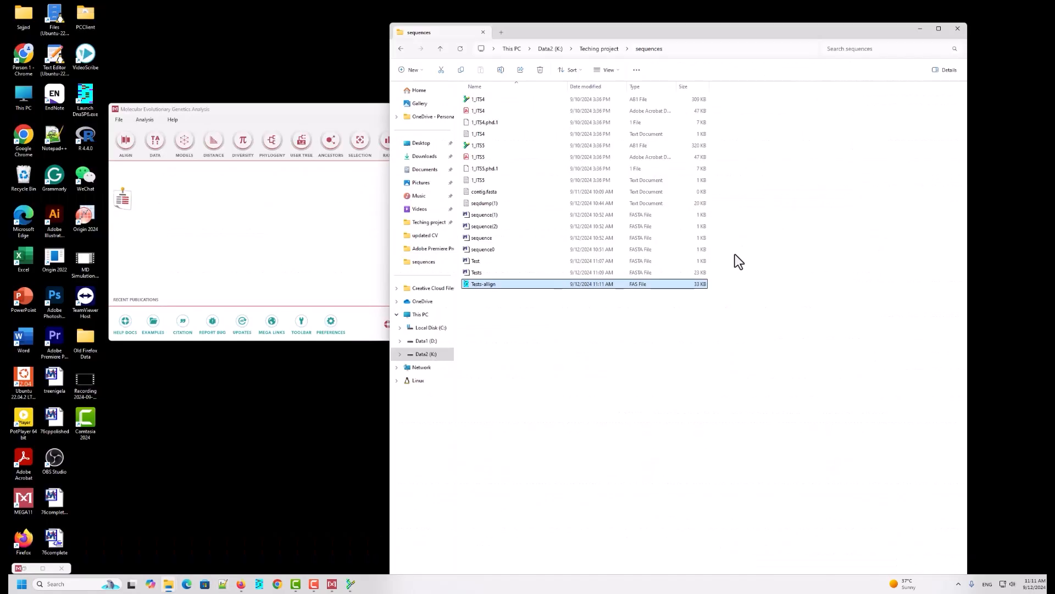
pyautogui.click(546, 360)
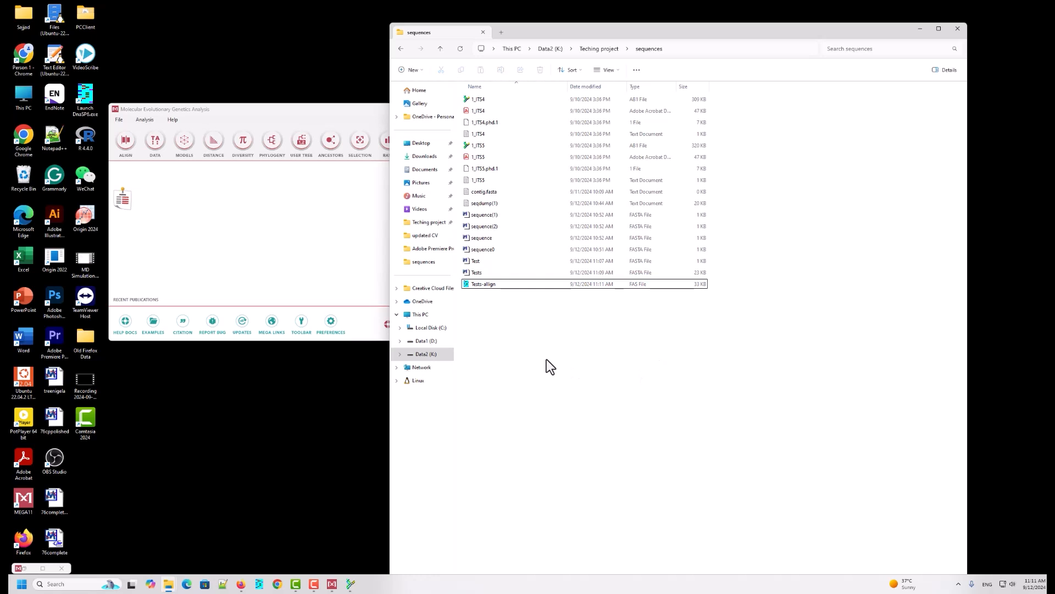